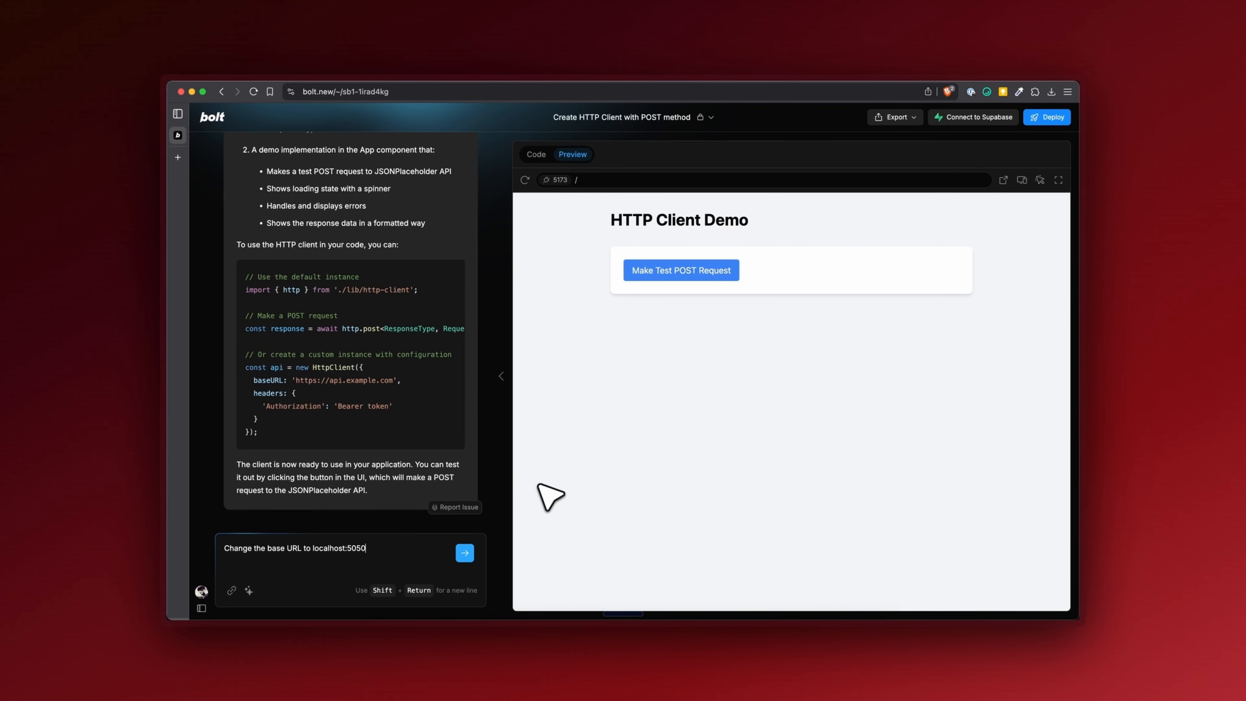
Submit the prompt asking to change the base URL to localhost:5050
key("Return")
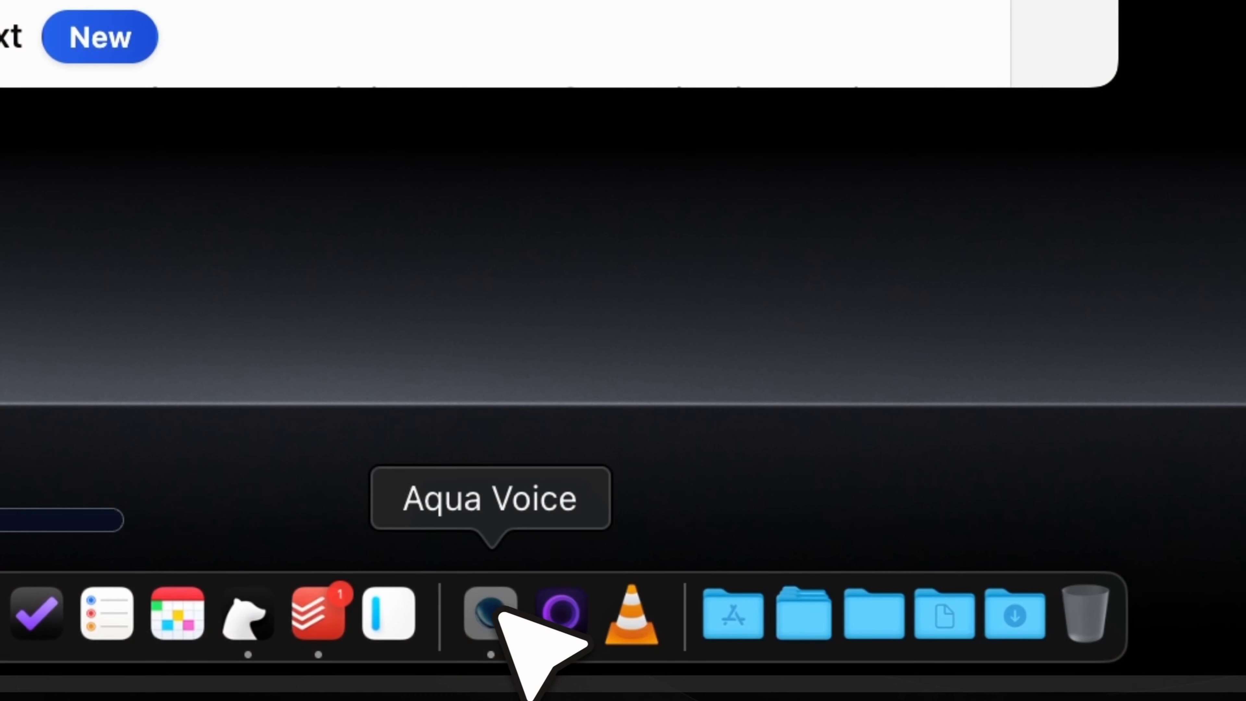
Move Aqua Voice into the Dock's permanent app section
left_click_drag(509, 618, 450, 610)
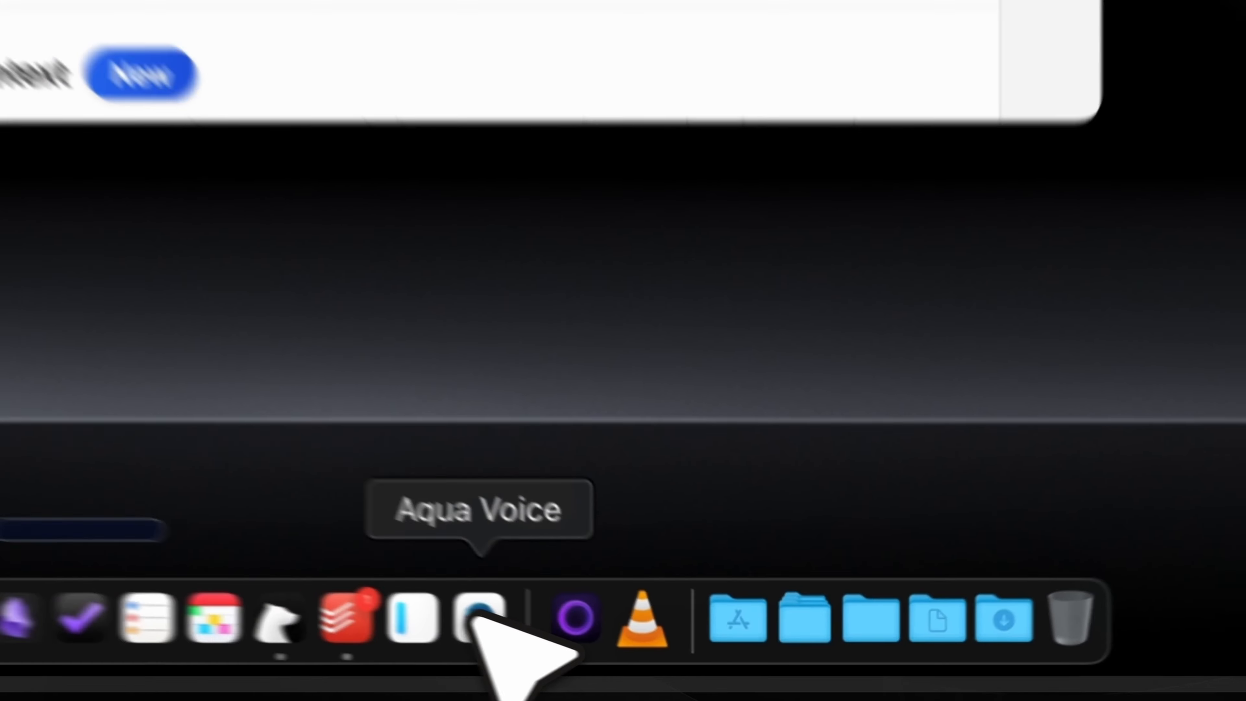
left_click(445, 612)
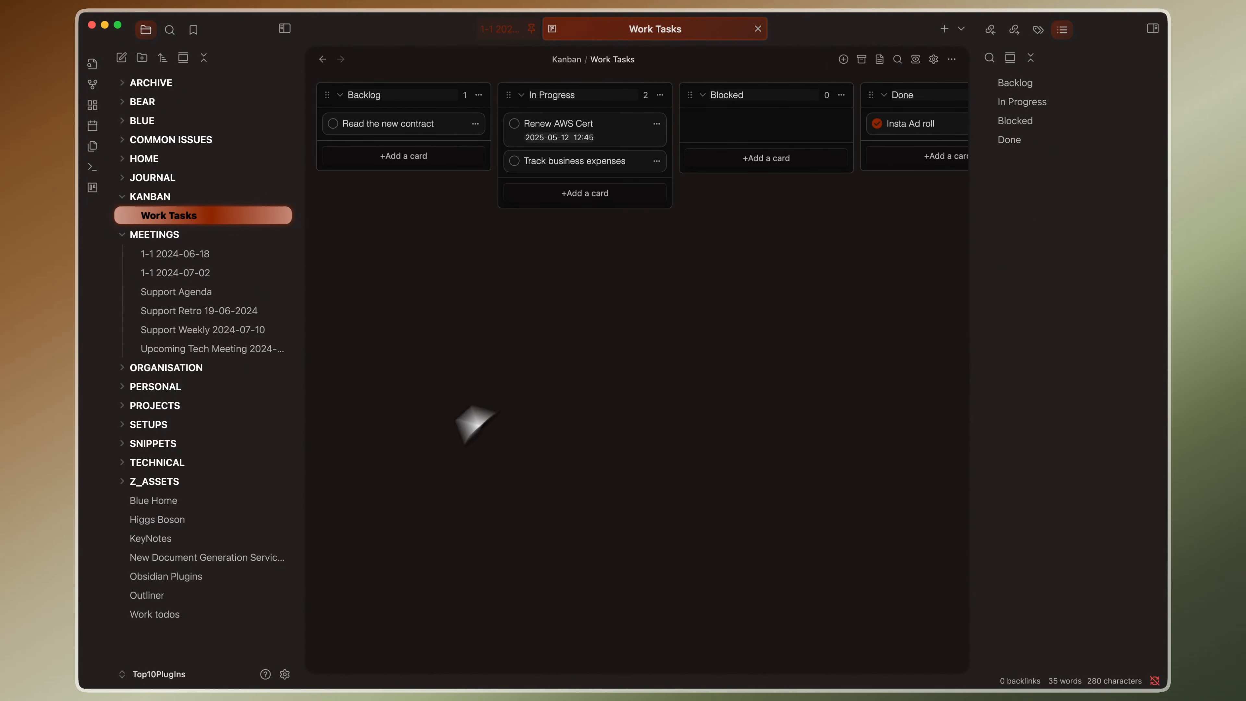
Switch to Obsidian, search the community plugins for "natural", then install and enable the Natural Language Dates plugin
left_click(286, 674)
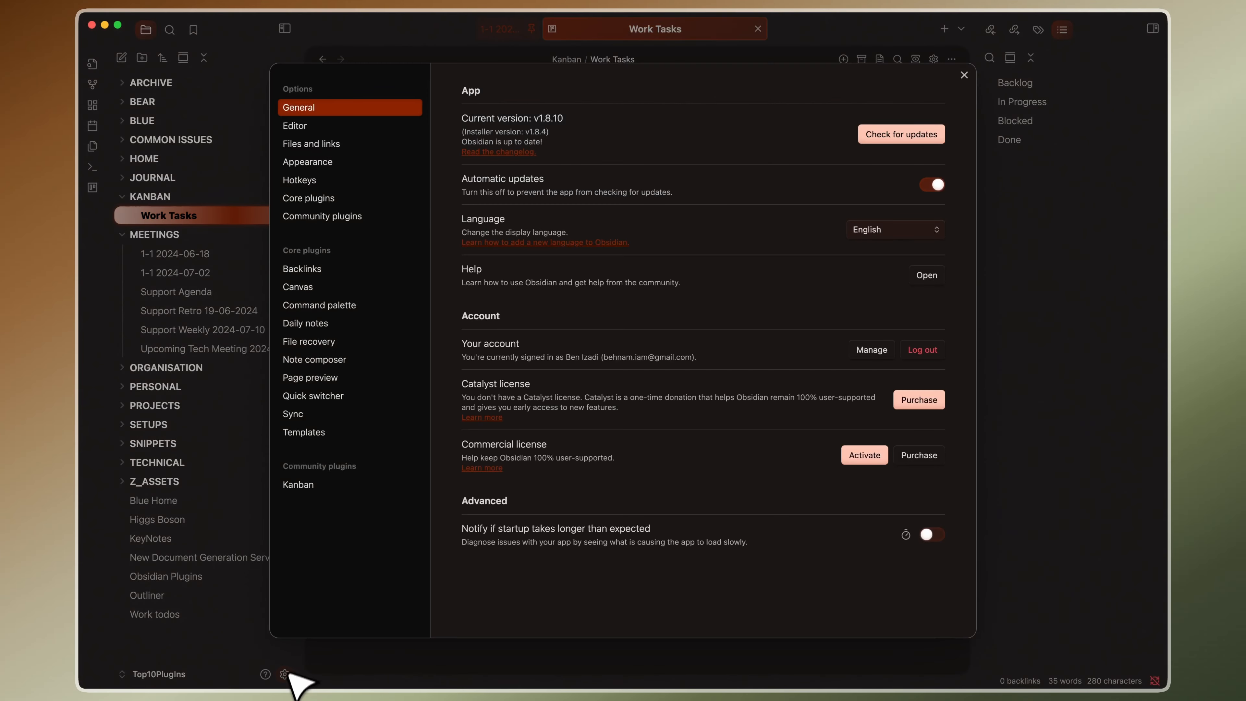
left_click(344, 217)
left_click(932, 138)
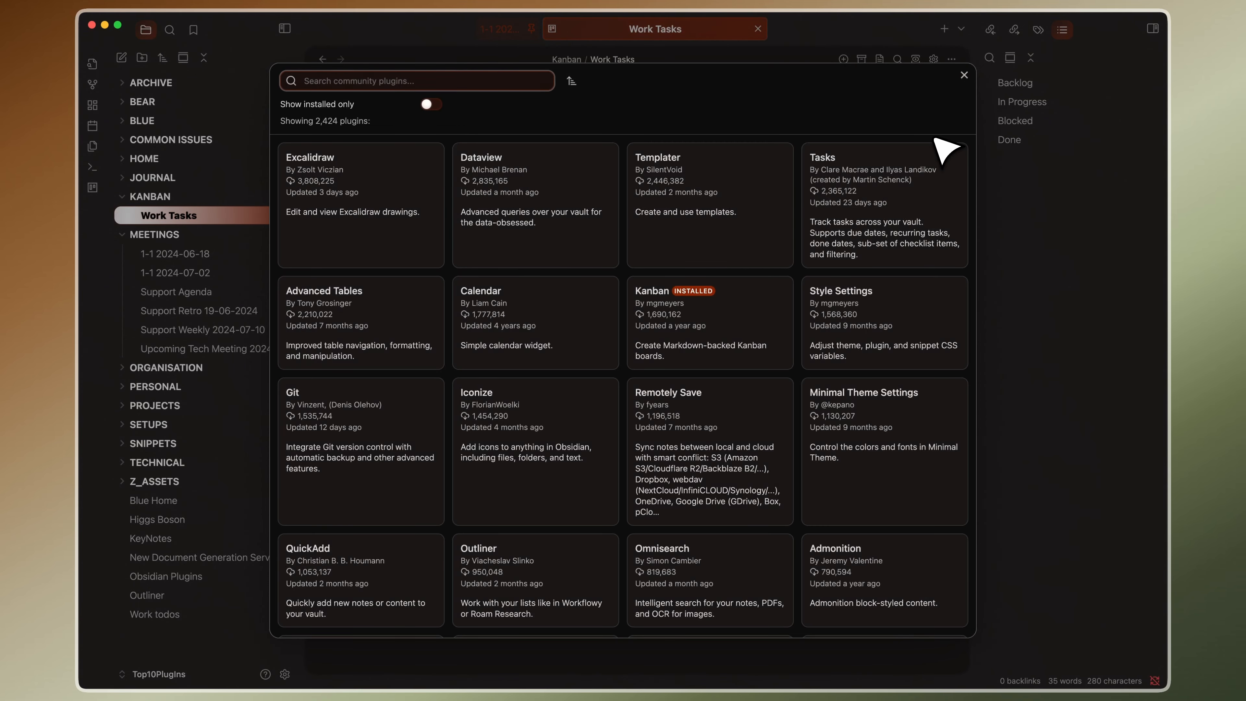
type("natural")
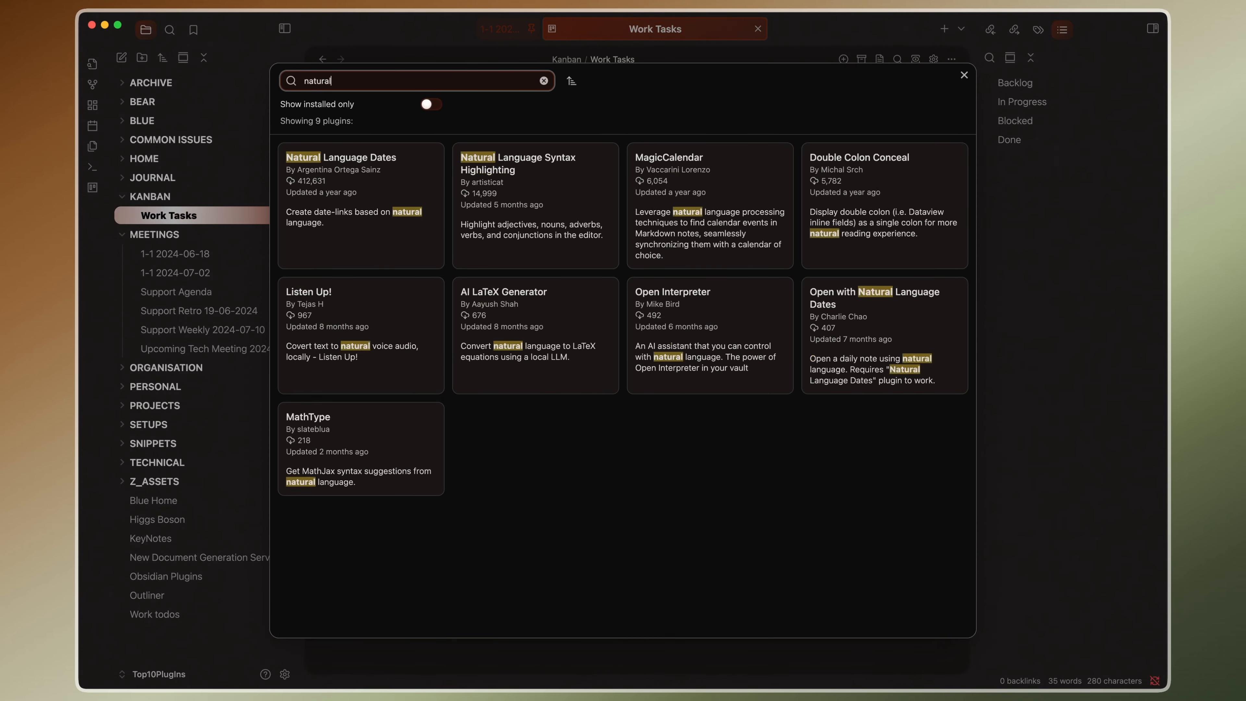
left_click(438, 189)
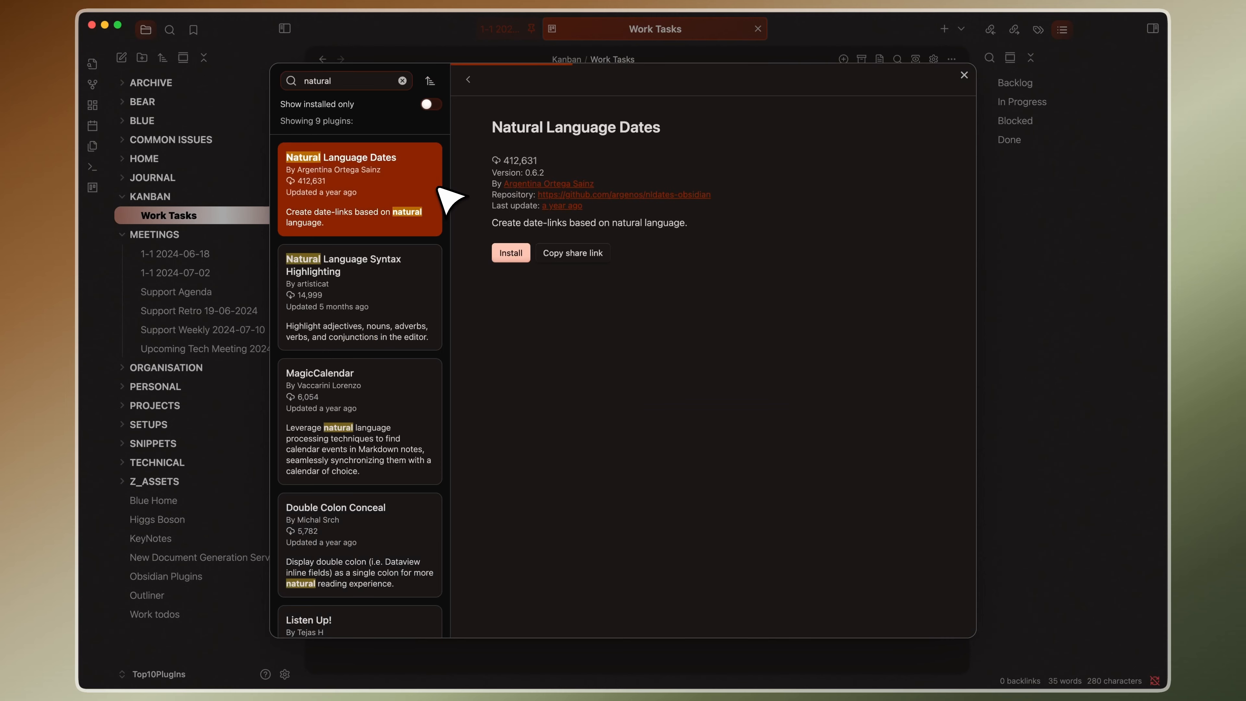
left_click(512, 253)
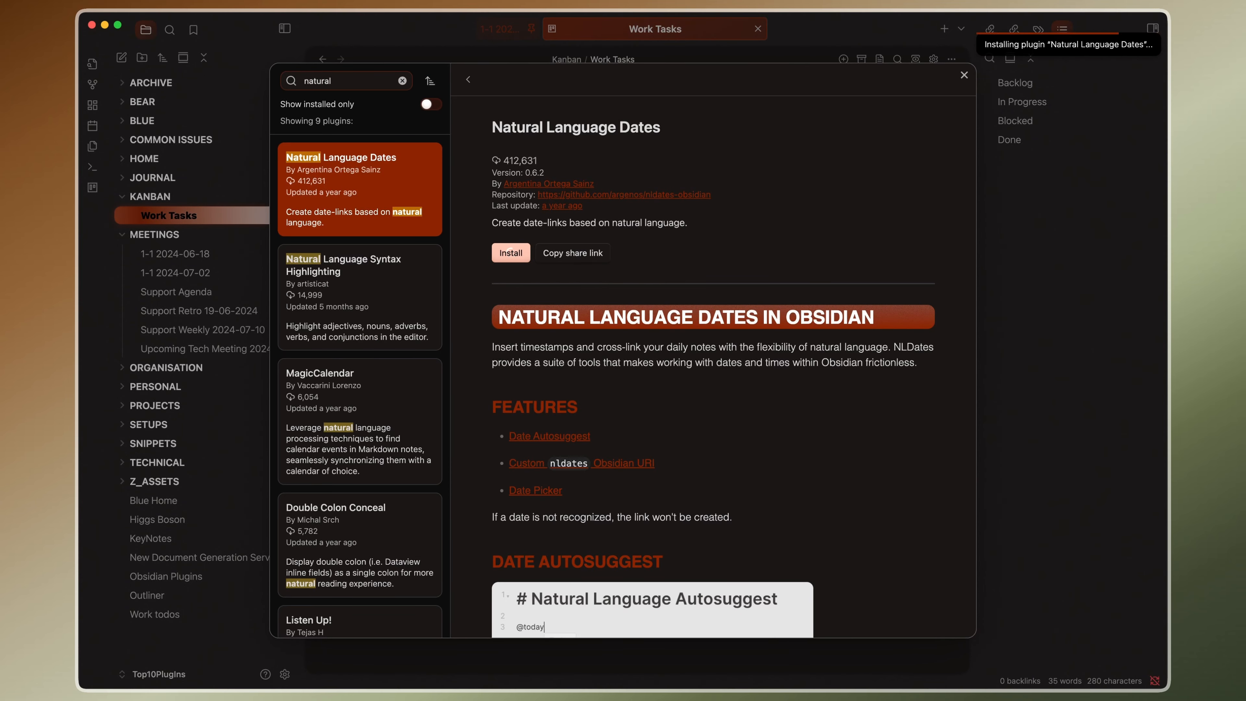
left_click(512, 253)
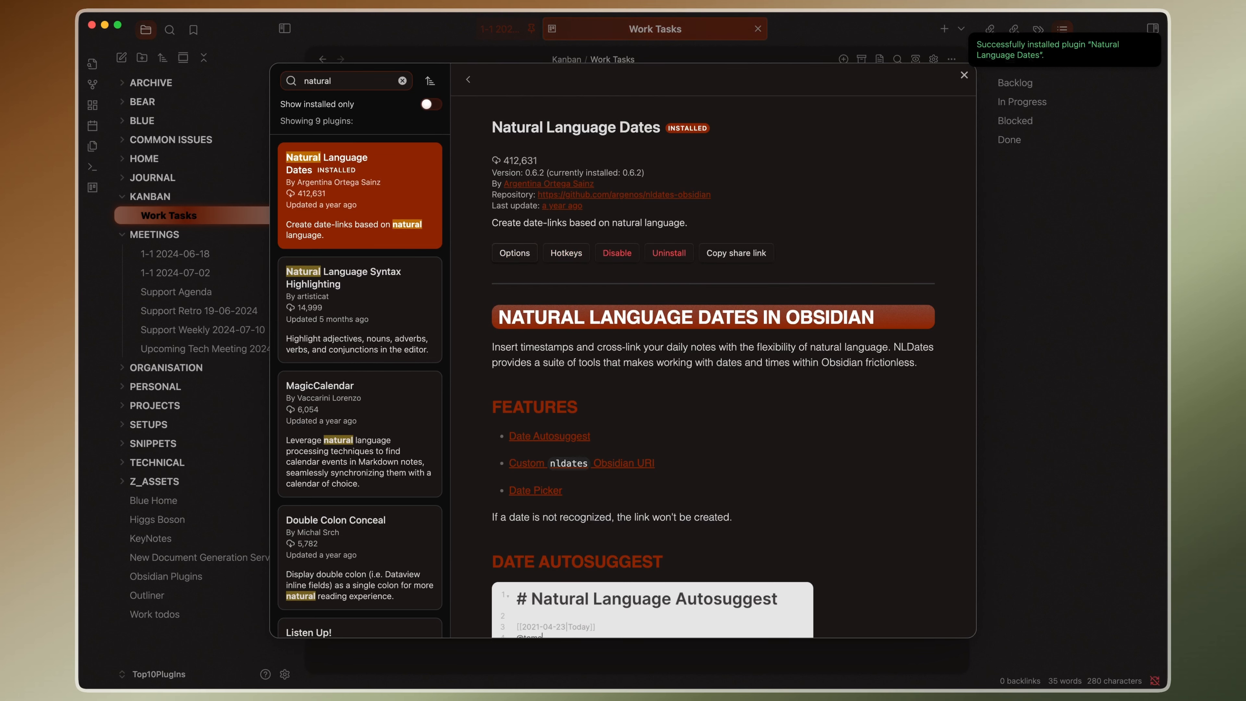
Set the Natural Language Dates date format to YYYY-MM-DD - HH:mm and close the settings
left_click(513, 252)
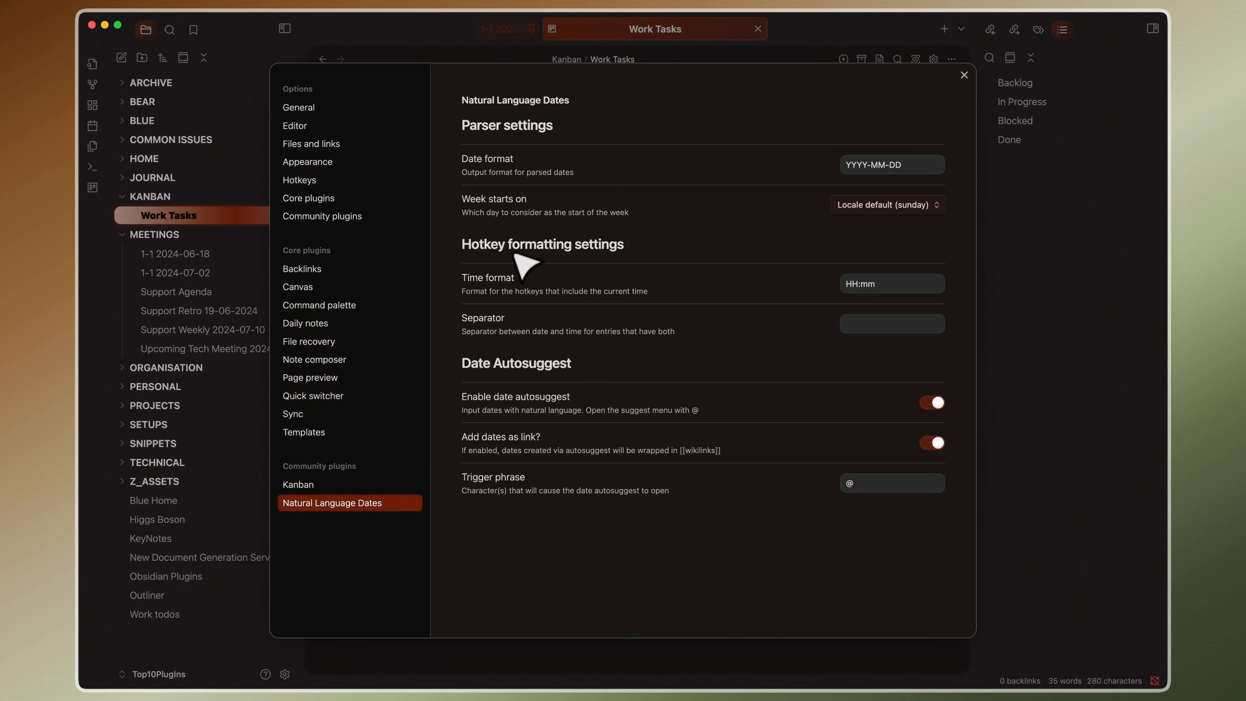
left_click(924, 166)
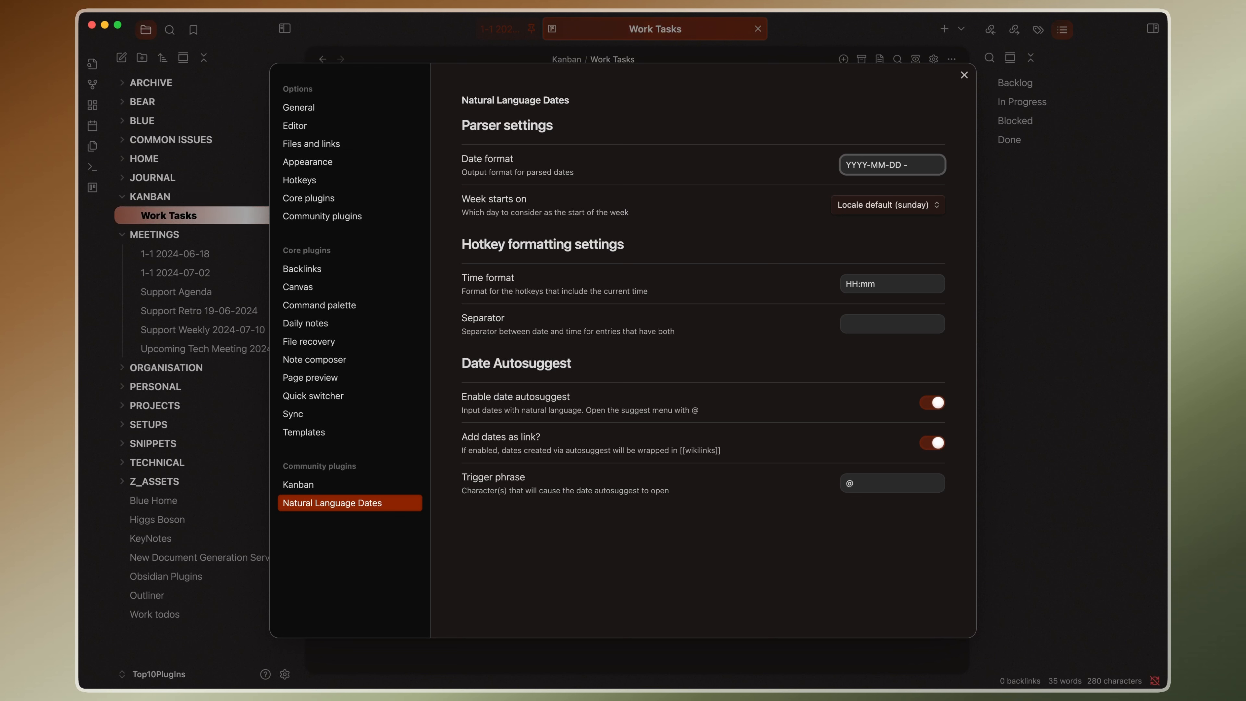
type("- HH")
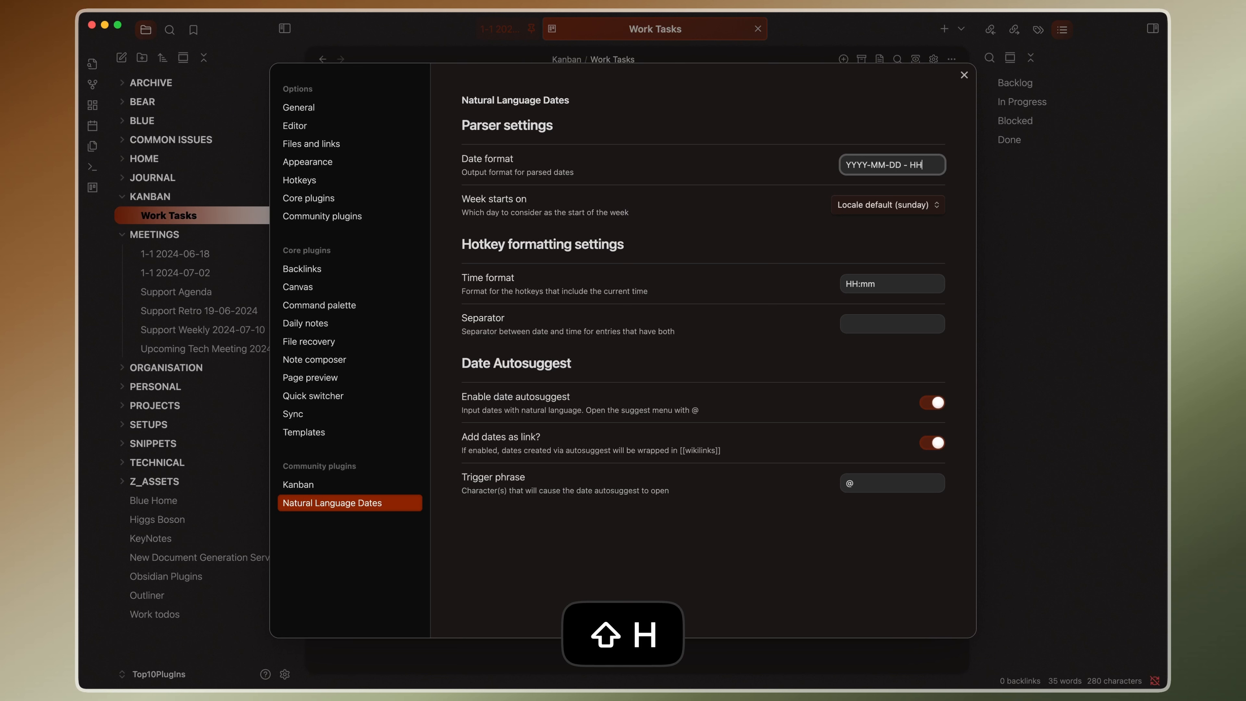
type(":M")
key("BackSpace")
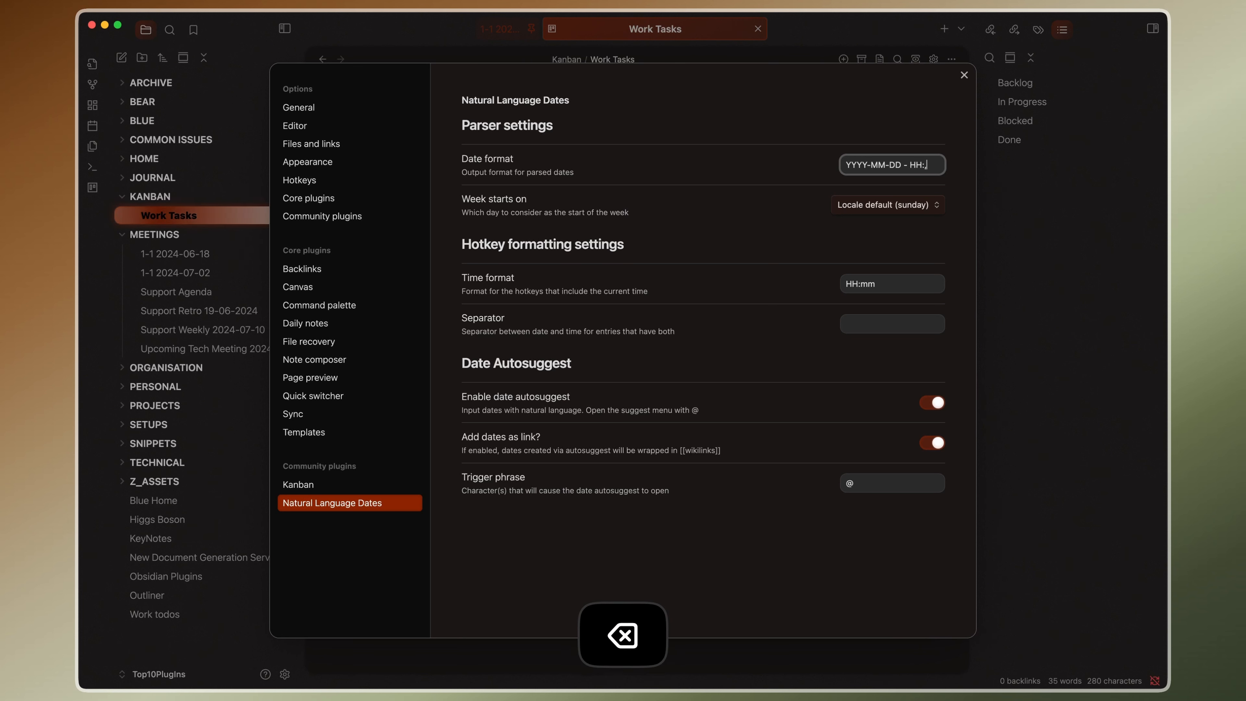
type("mm")
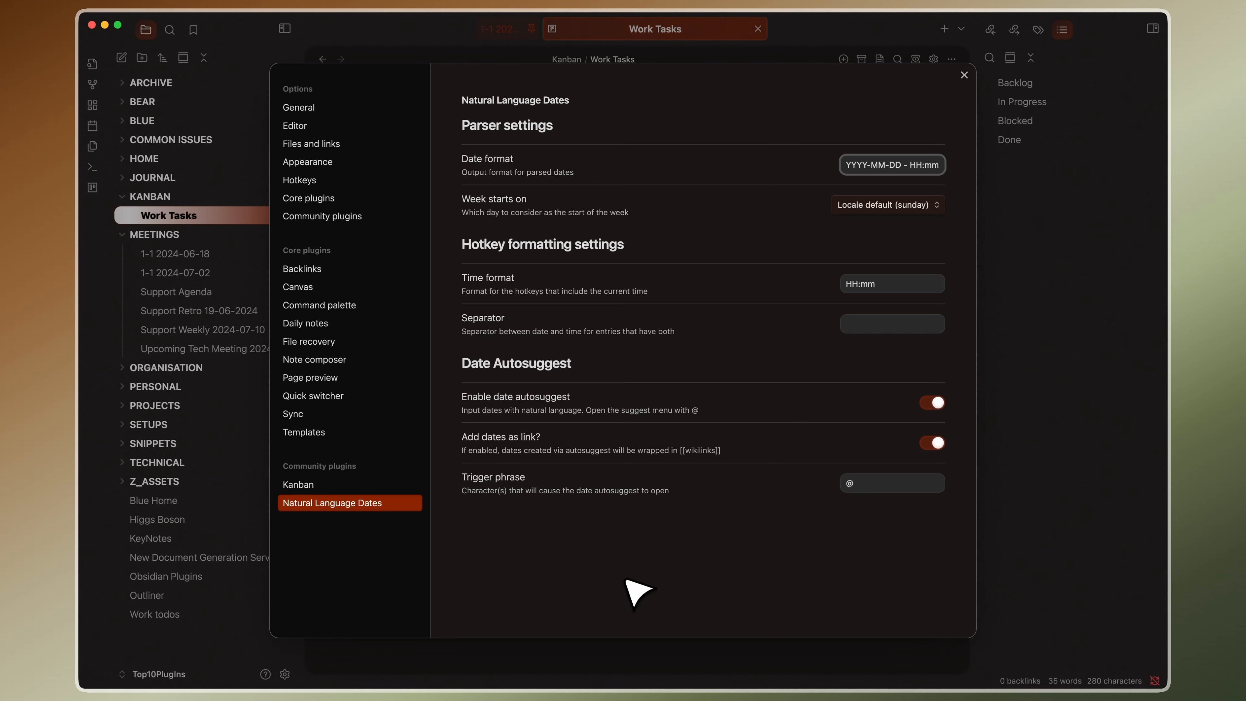
left_click(725, 668)
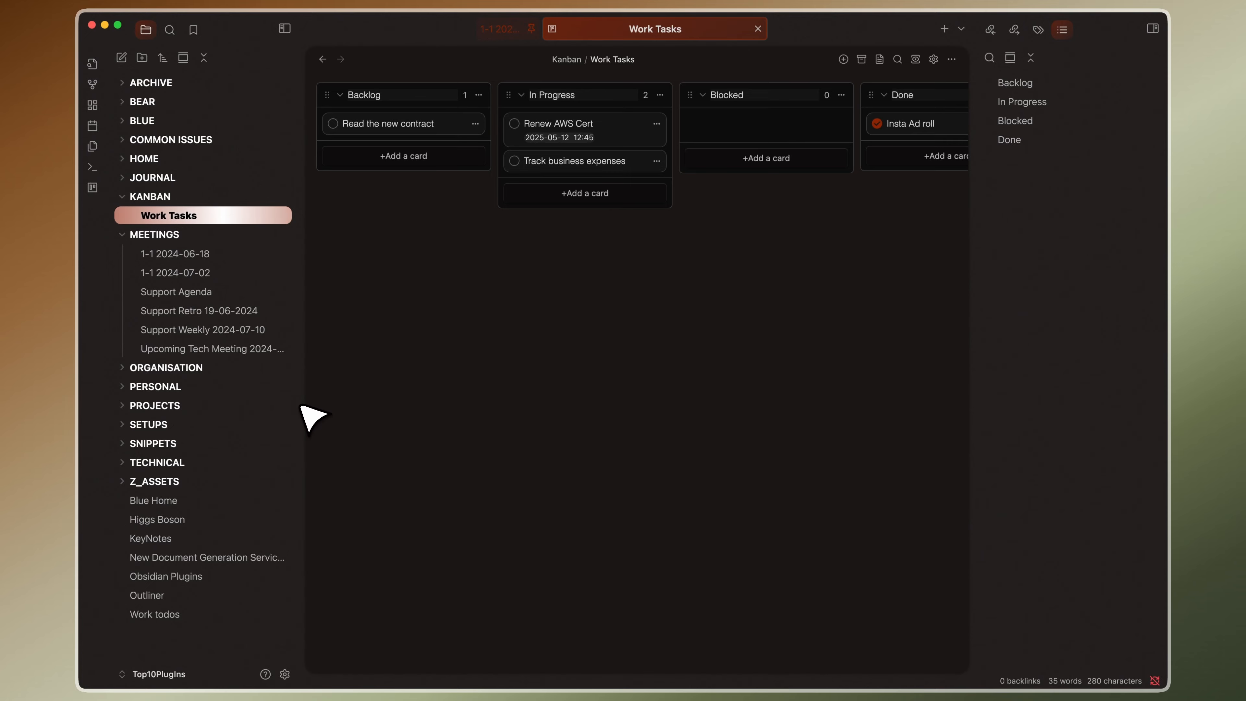
left_click(221, 255)
type("@")
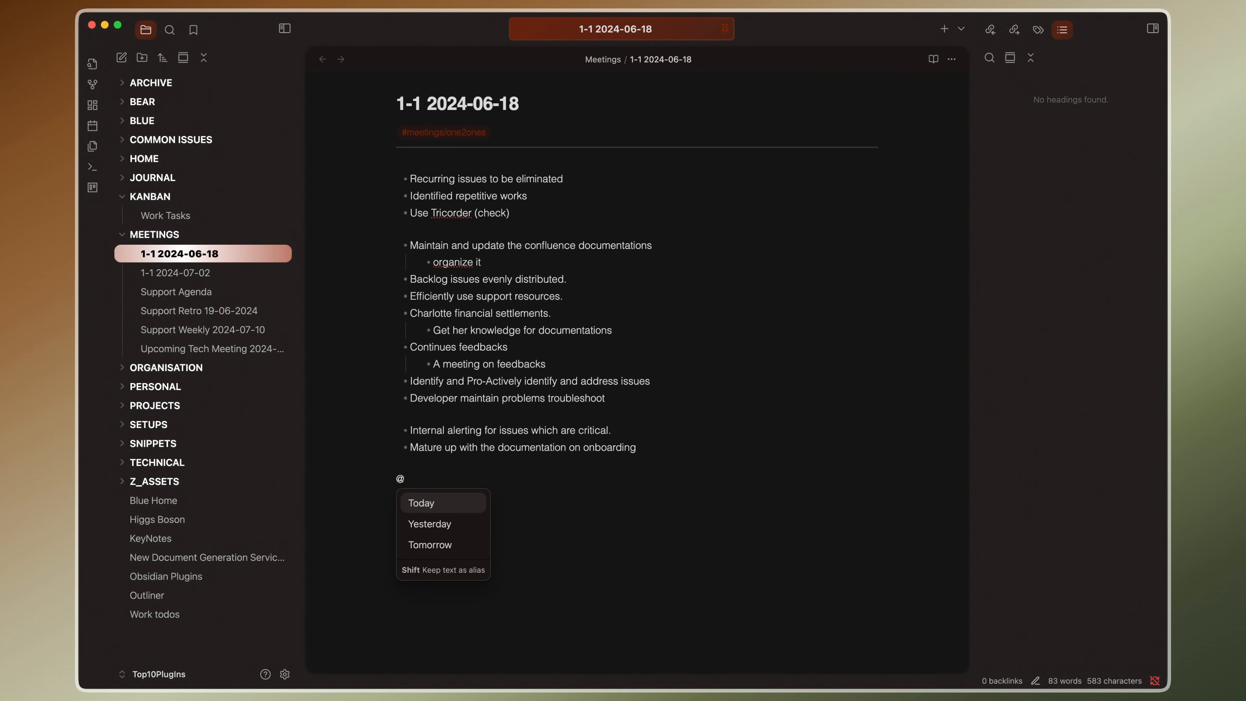
type("tomorrow 10")
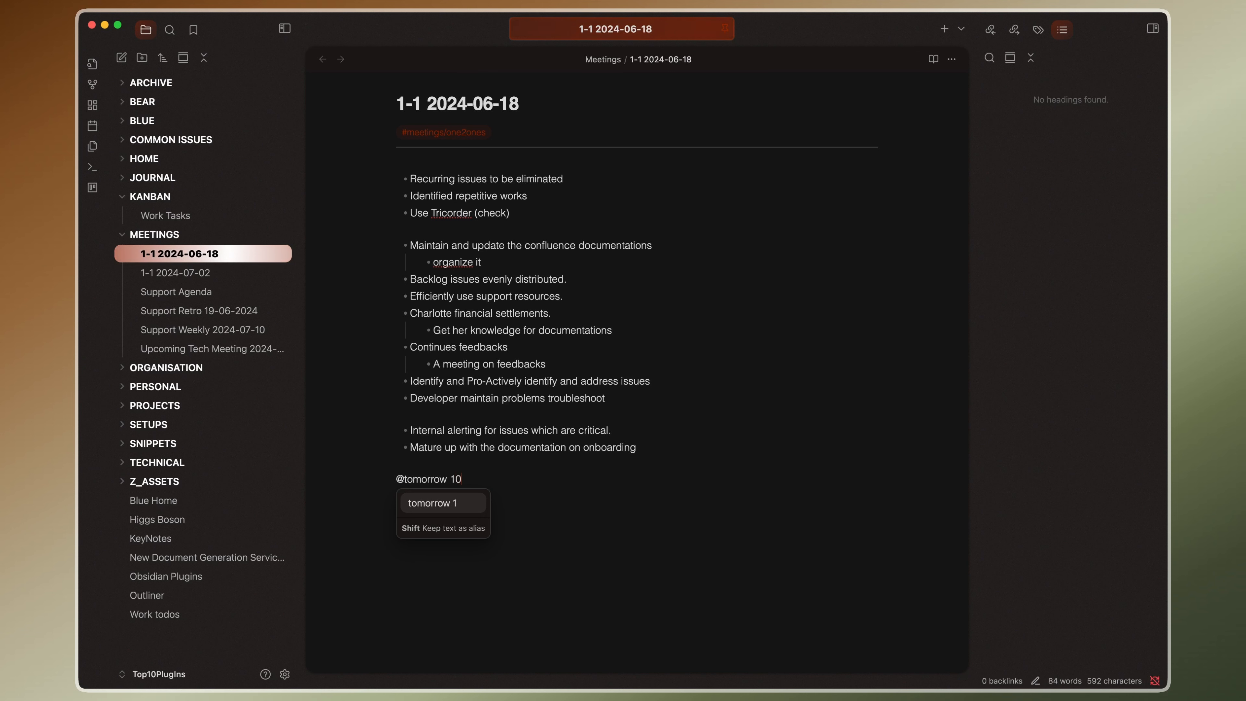
type(" am")
key("Return")
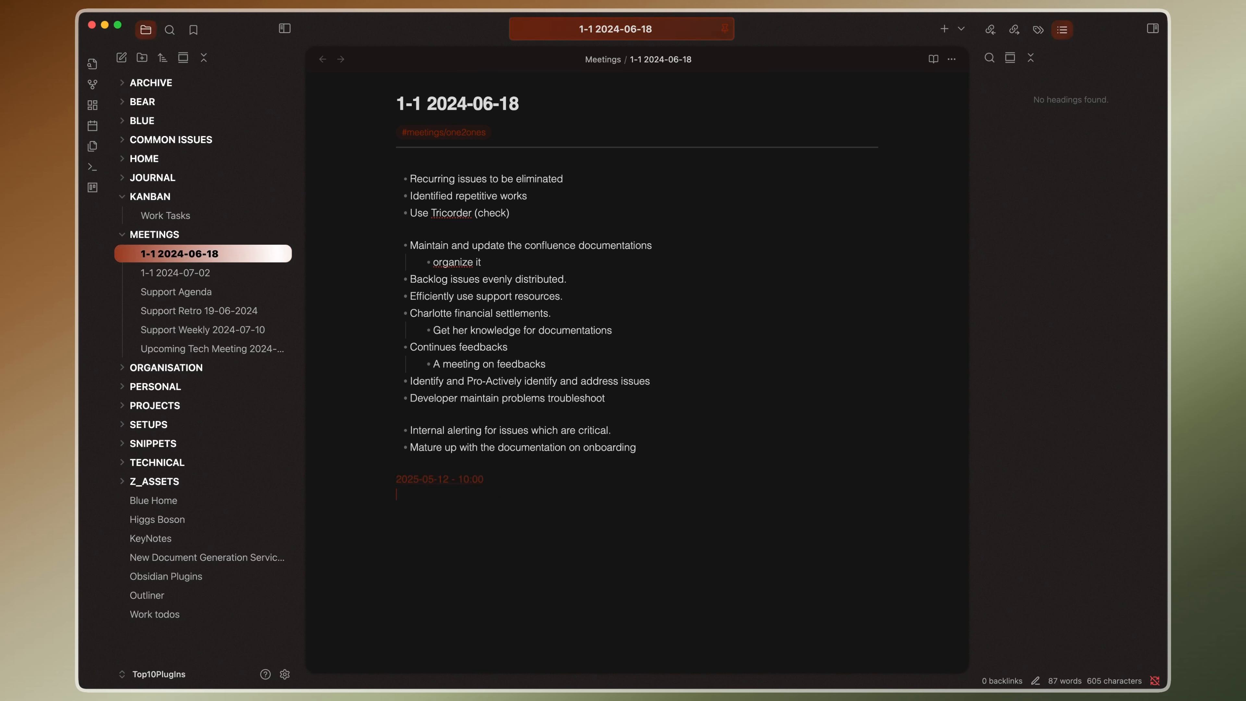
key("Return")
type("[[")
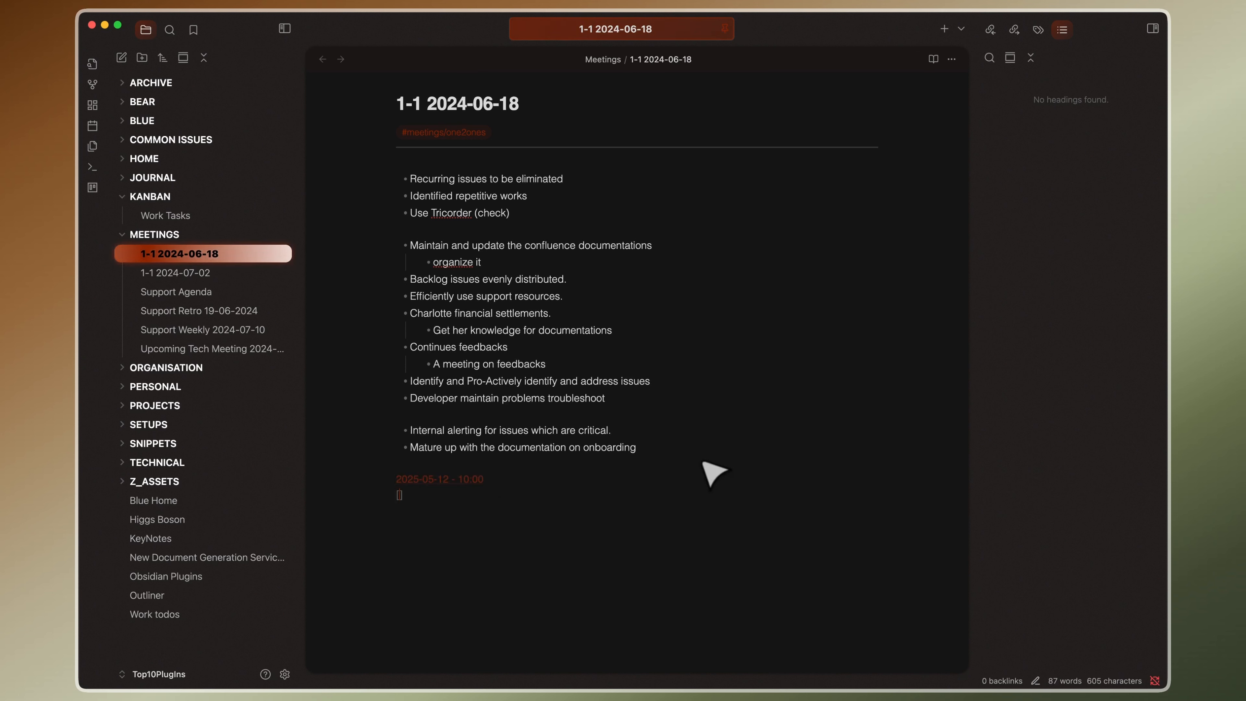
type("next week")
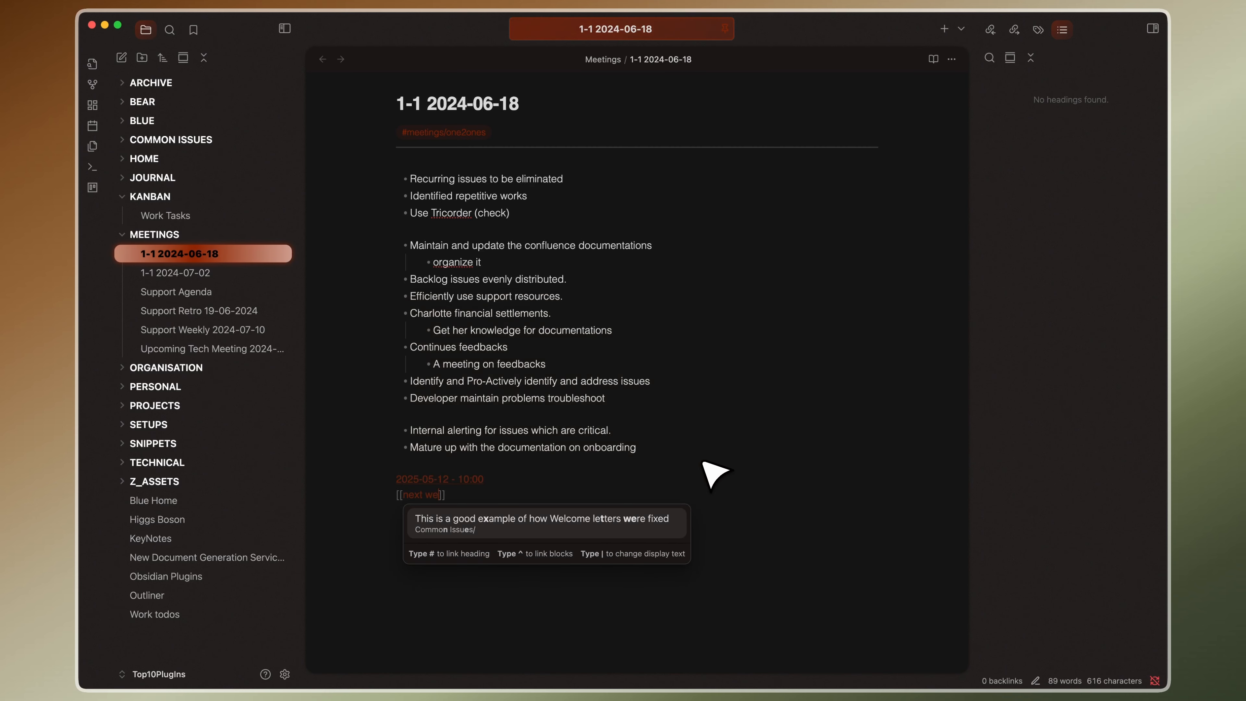
key("BackSpace")
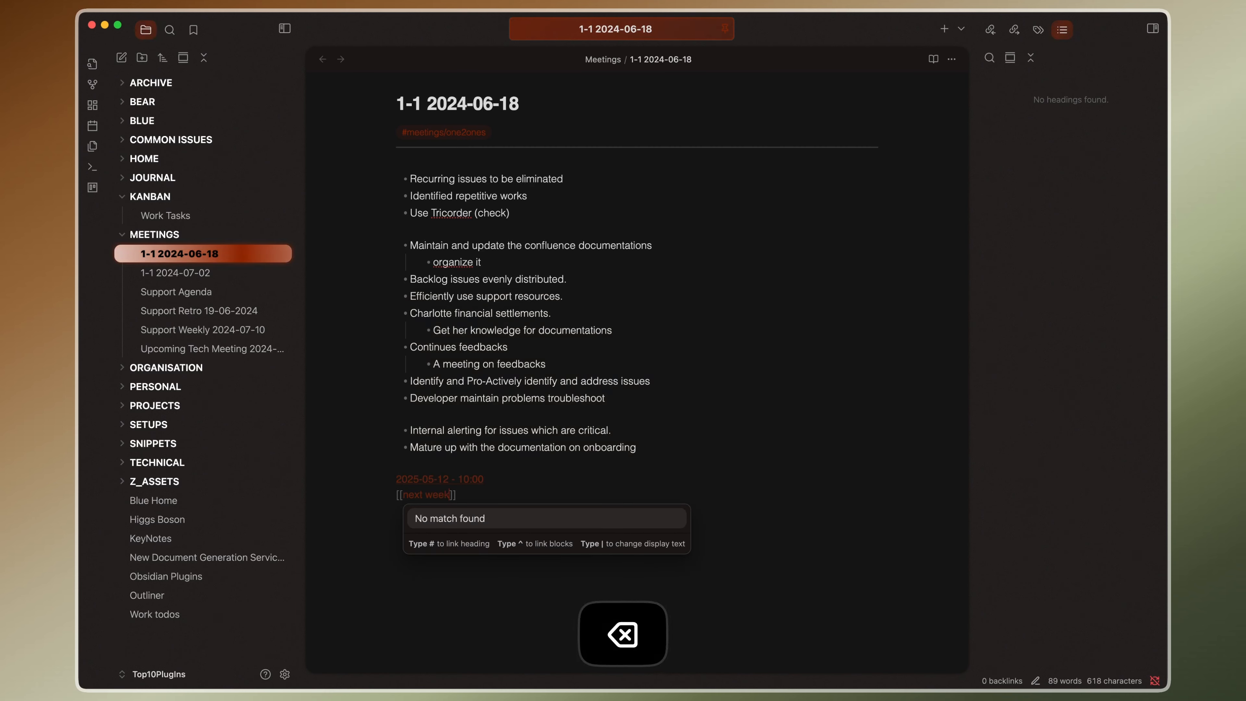
key("alt+BackSpace")
key("BackSpace")
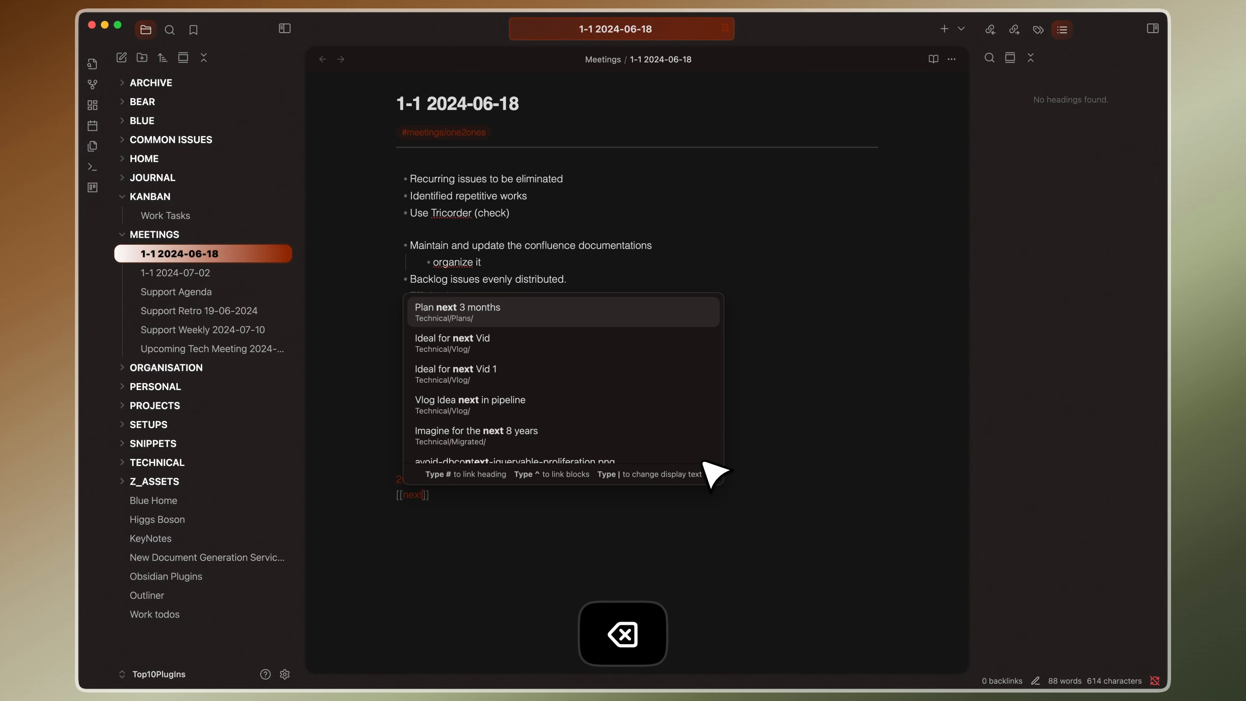
key("alt+BackSpace")
key("BackSpace")
key("BackSpace")
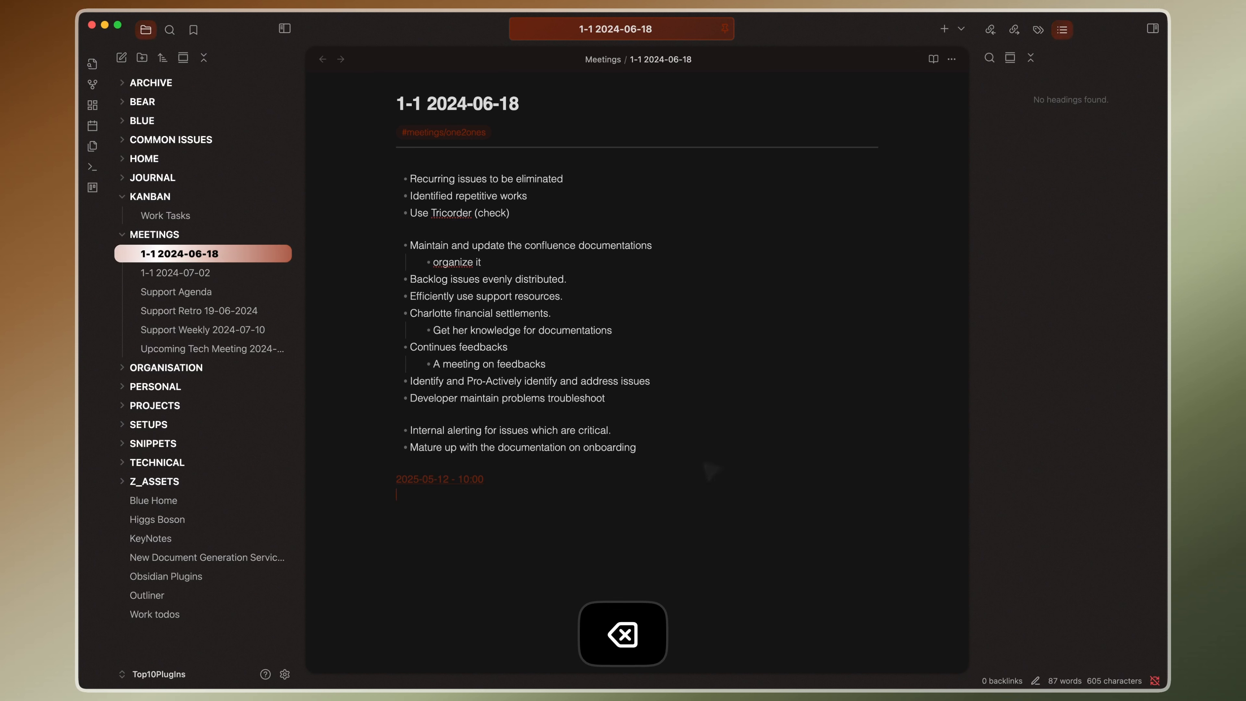
Insert a date link for "next week" below the first date, using the @ date suggestions
type("@next")
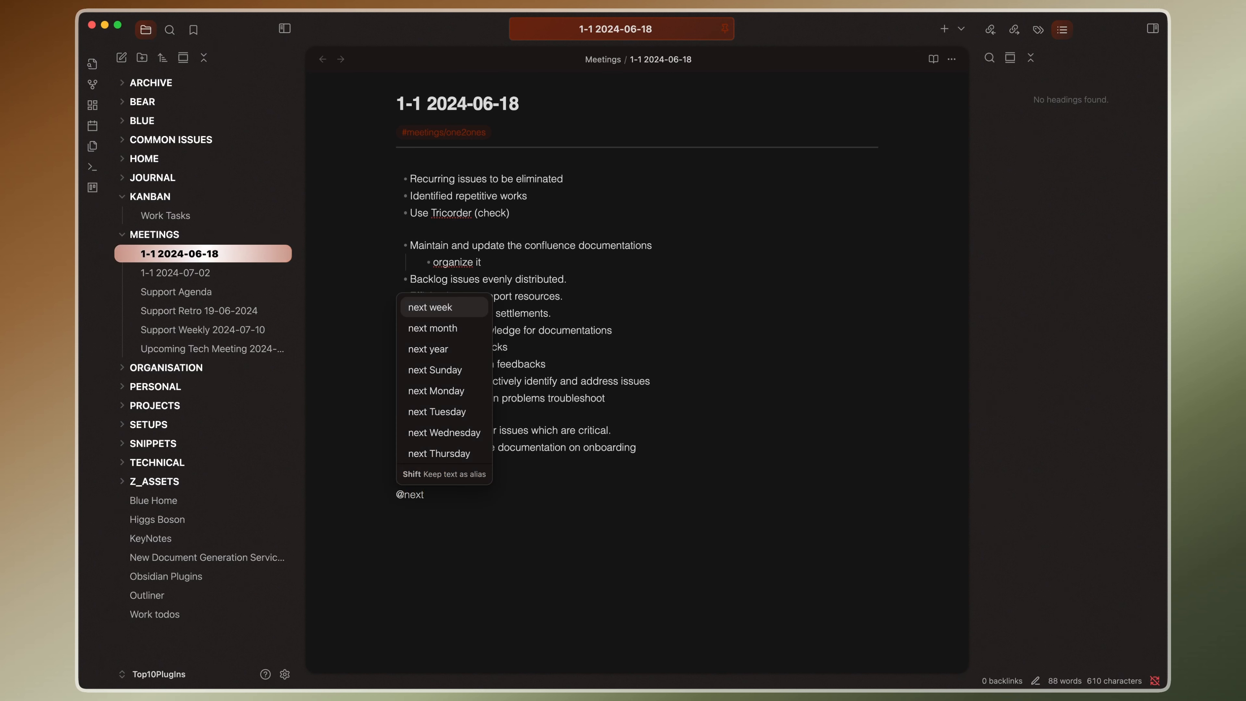
key("Return")
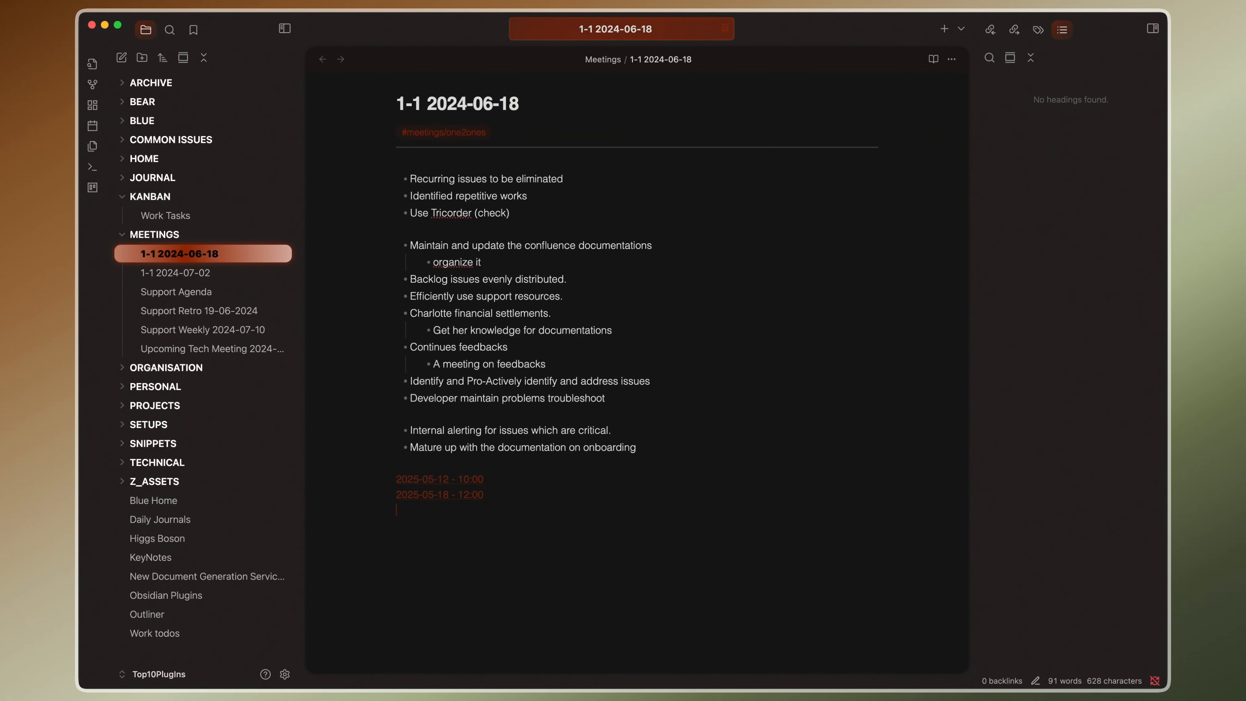
Search the community plugins for "mind map", then install and enable the Mind Map plugin
left_click(286, 674)
left_click(382, 218)
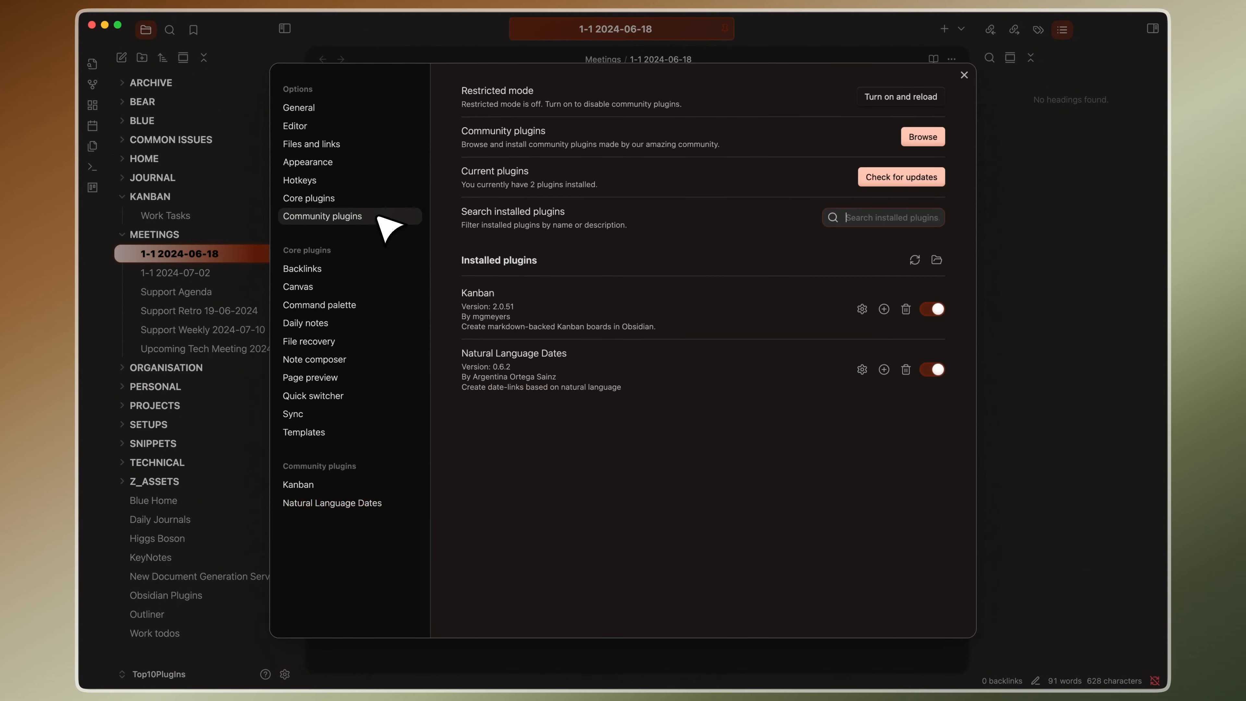
left_click(922, 136)
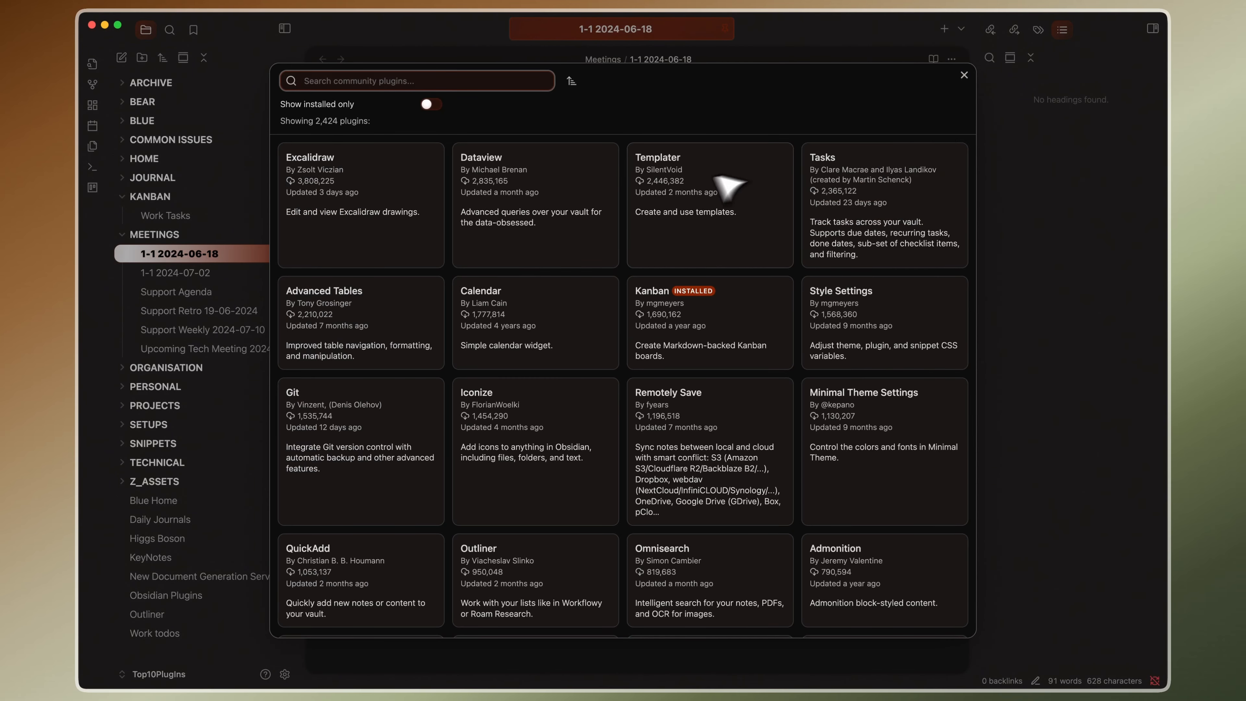
type("mind map")
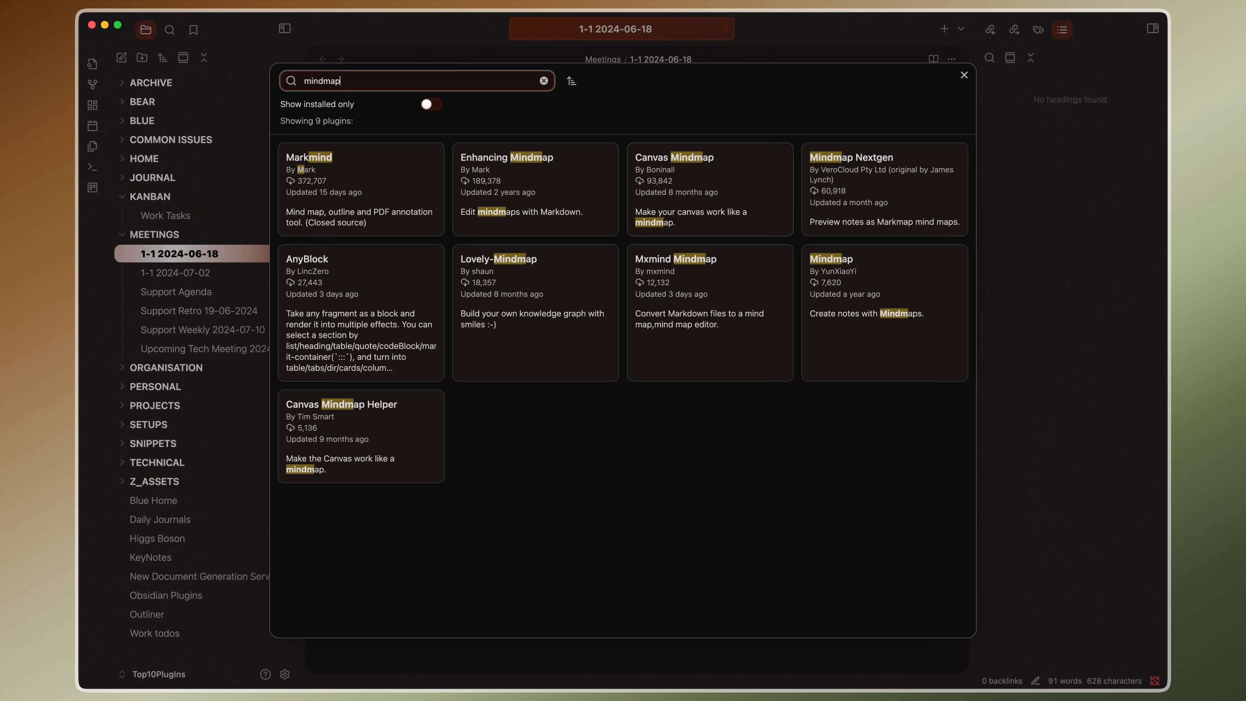
key("Left")
key("Left")
key("Left")
key("Left")
key("Left")
key("Right")
key("Right")
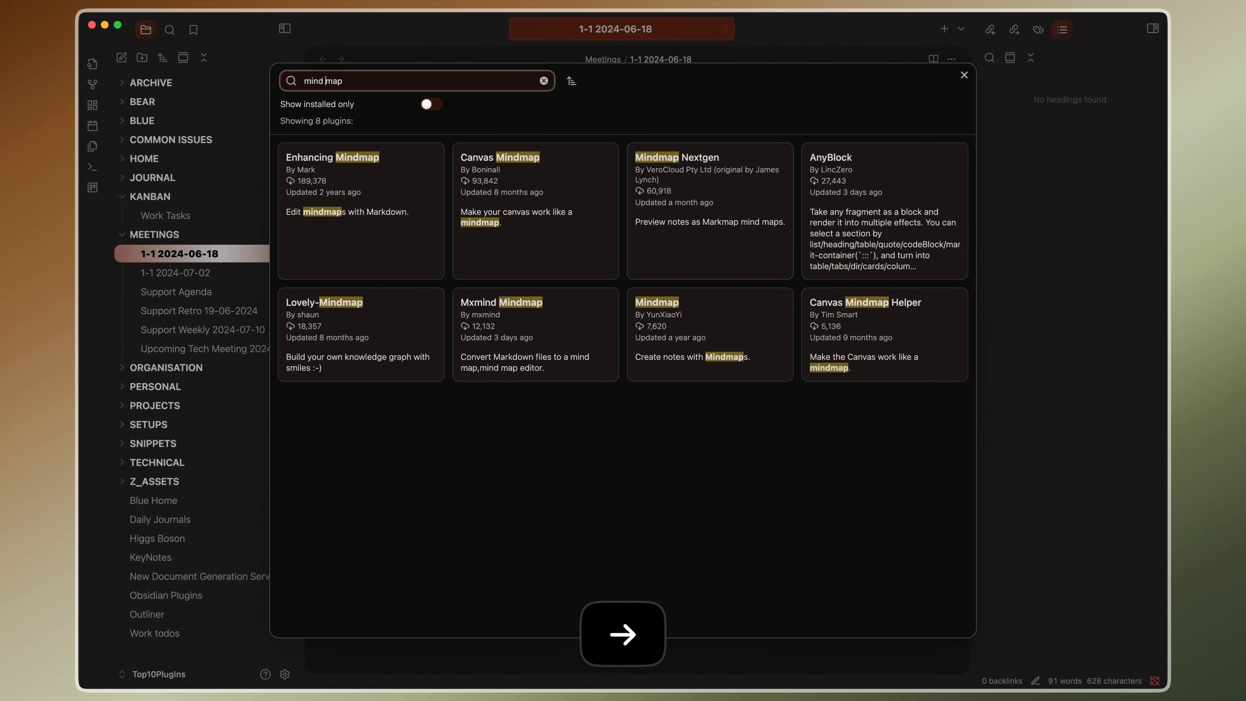
left_click(398, 173)
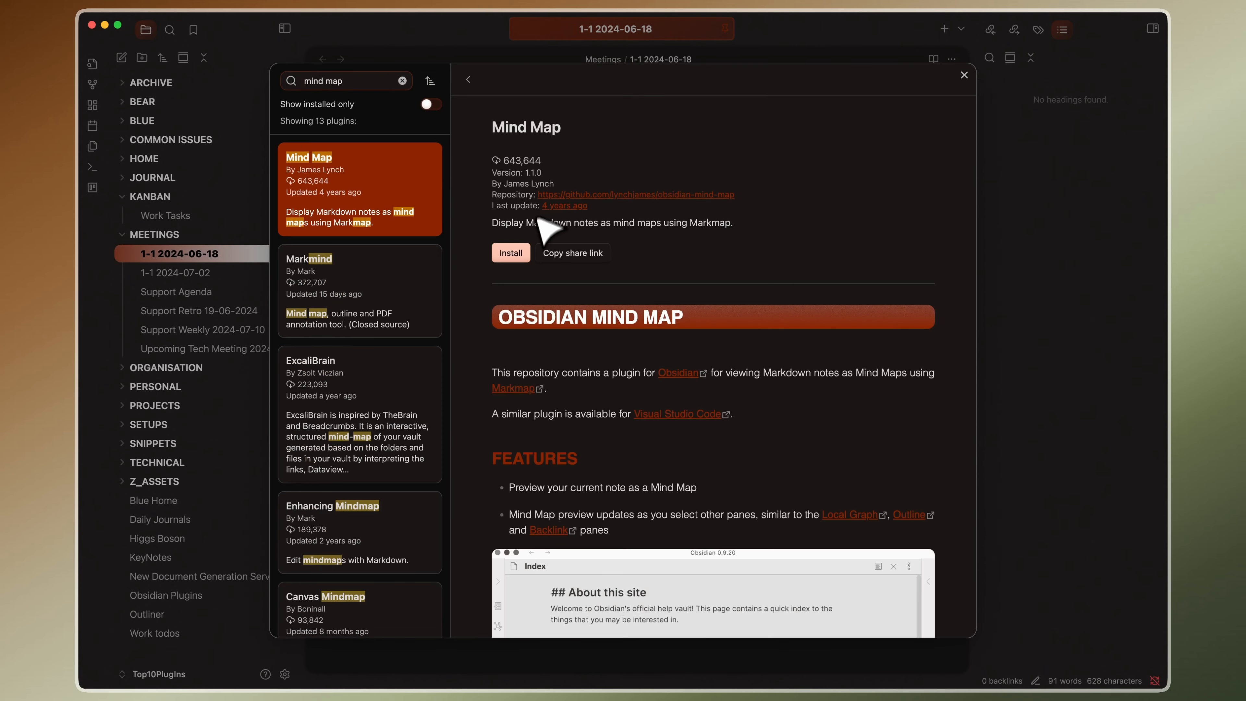
left_click(512, 255)
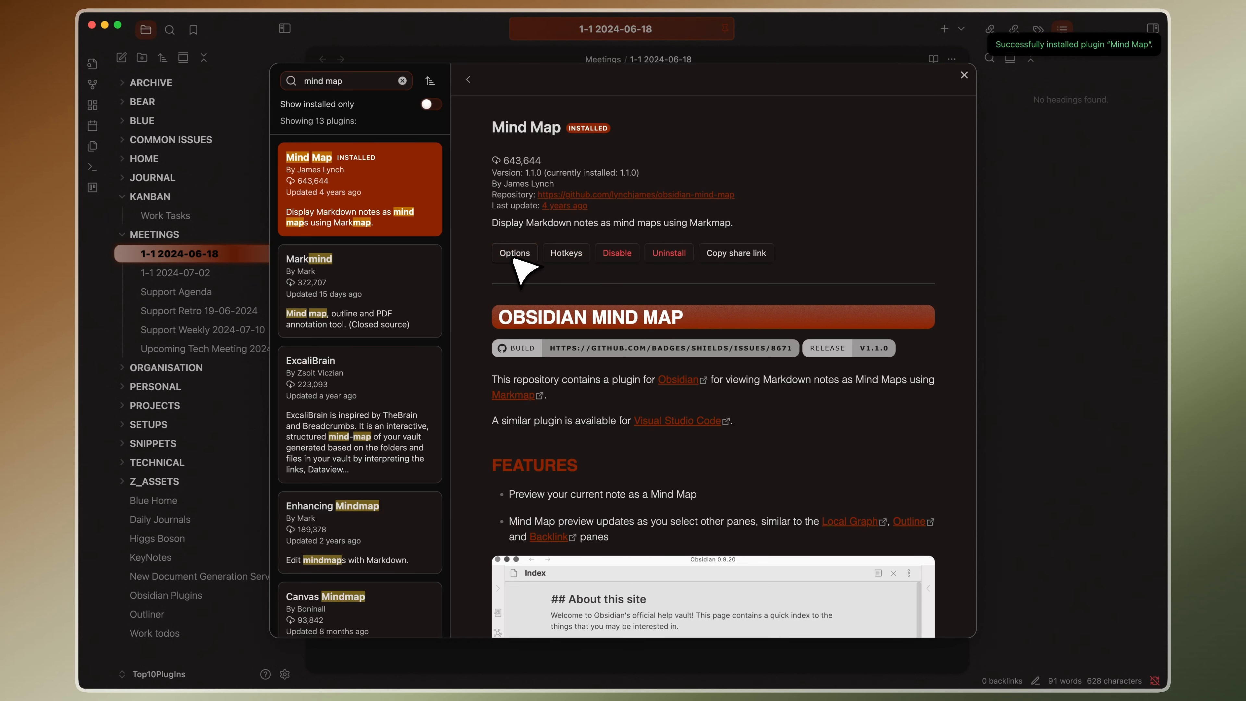
View the Mind Map plugin's options and remove the hotkey from its "Preview the current note as a Mind Map" command
left_click(514, 255)
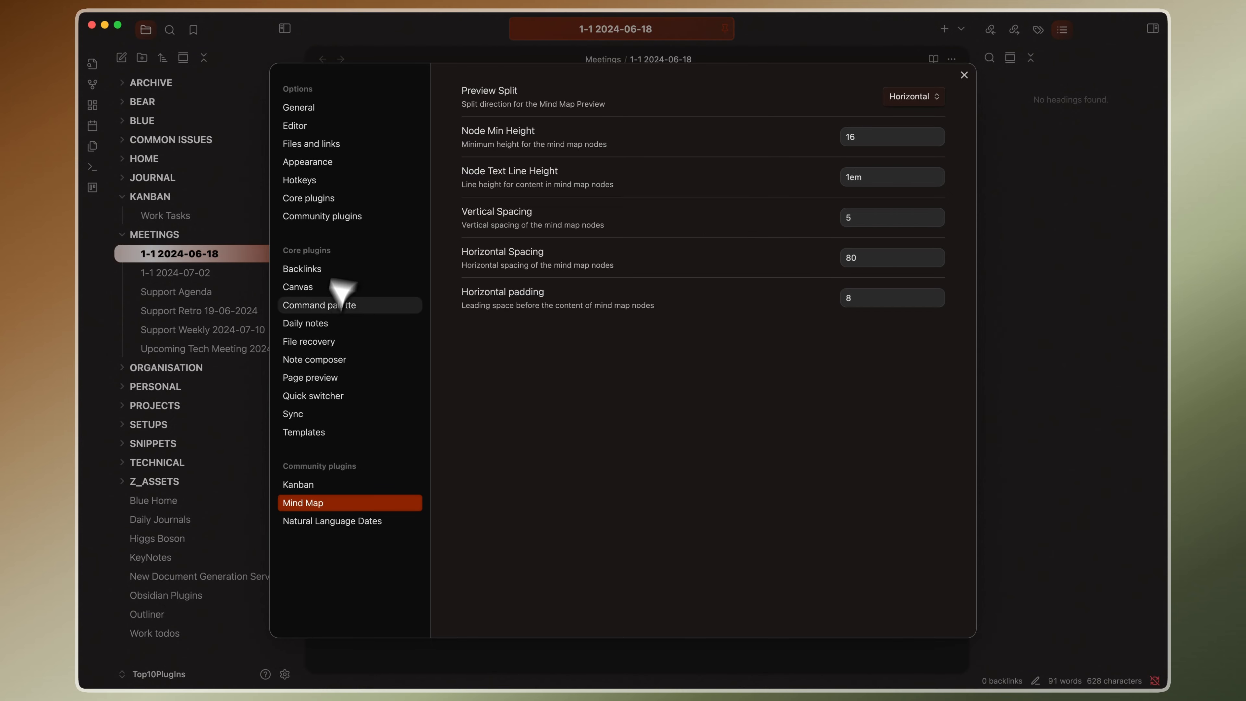
left_click(366, 219)
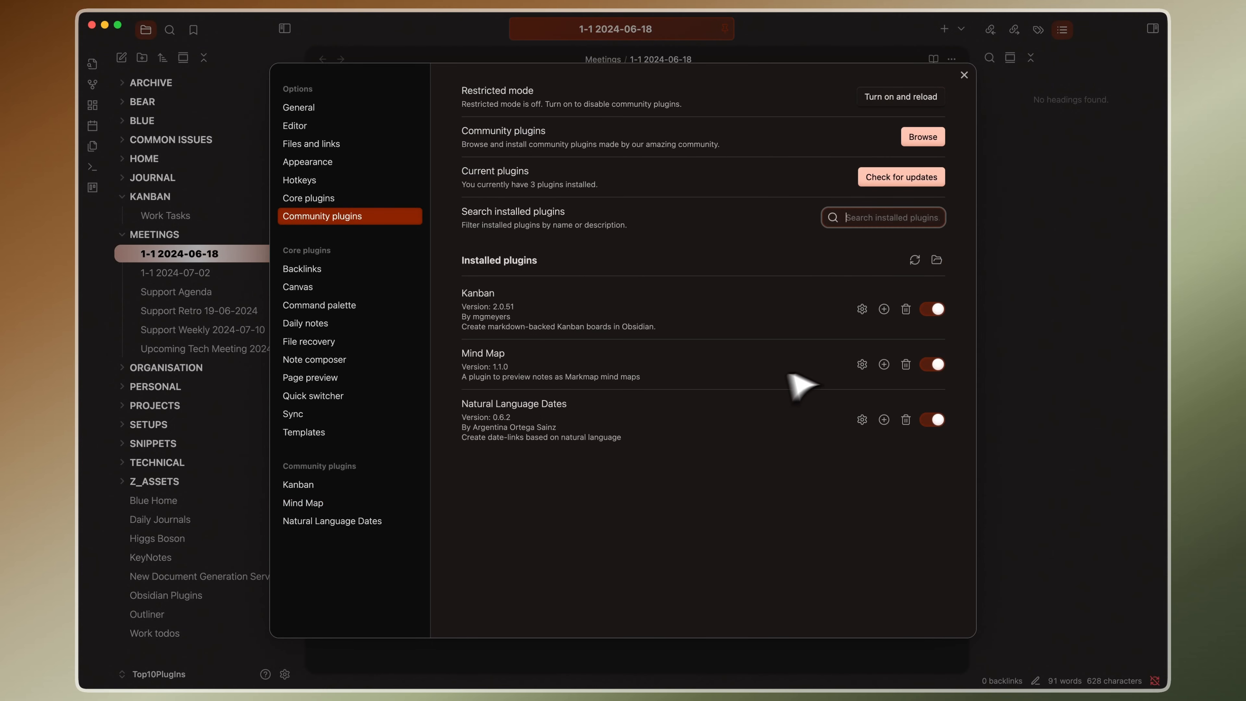
left_click(884, 364)
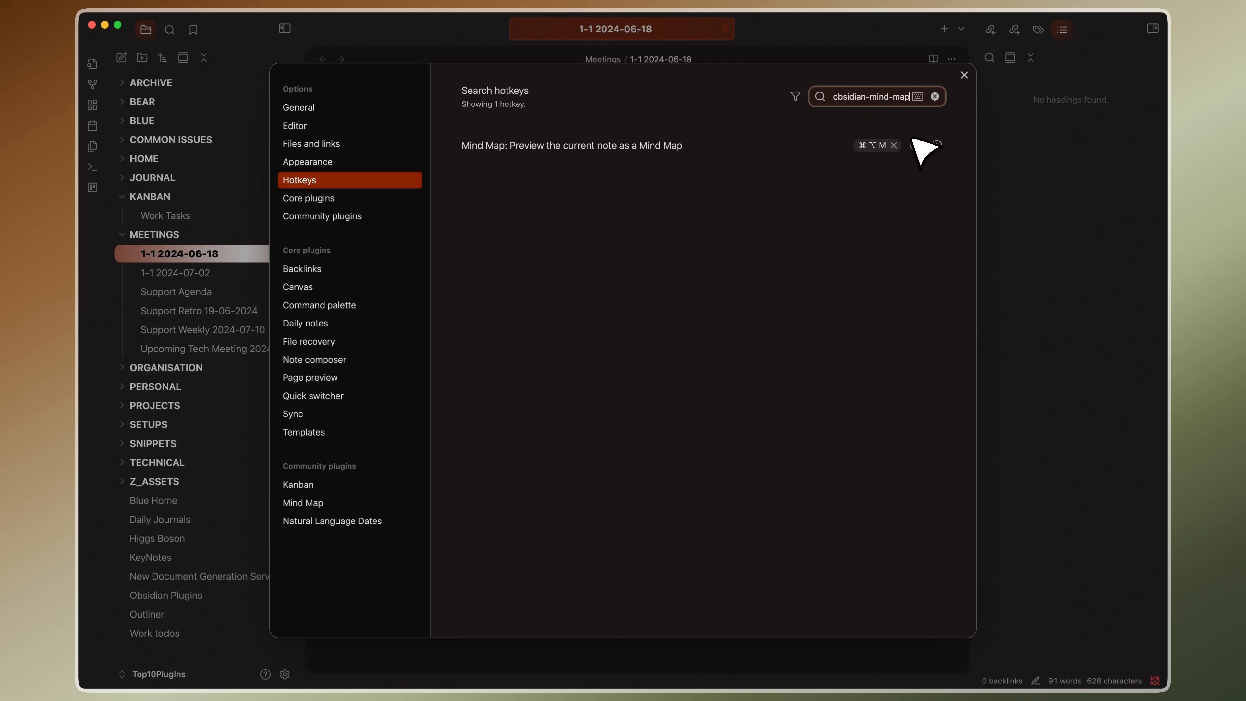
left_click(894, 145)
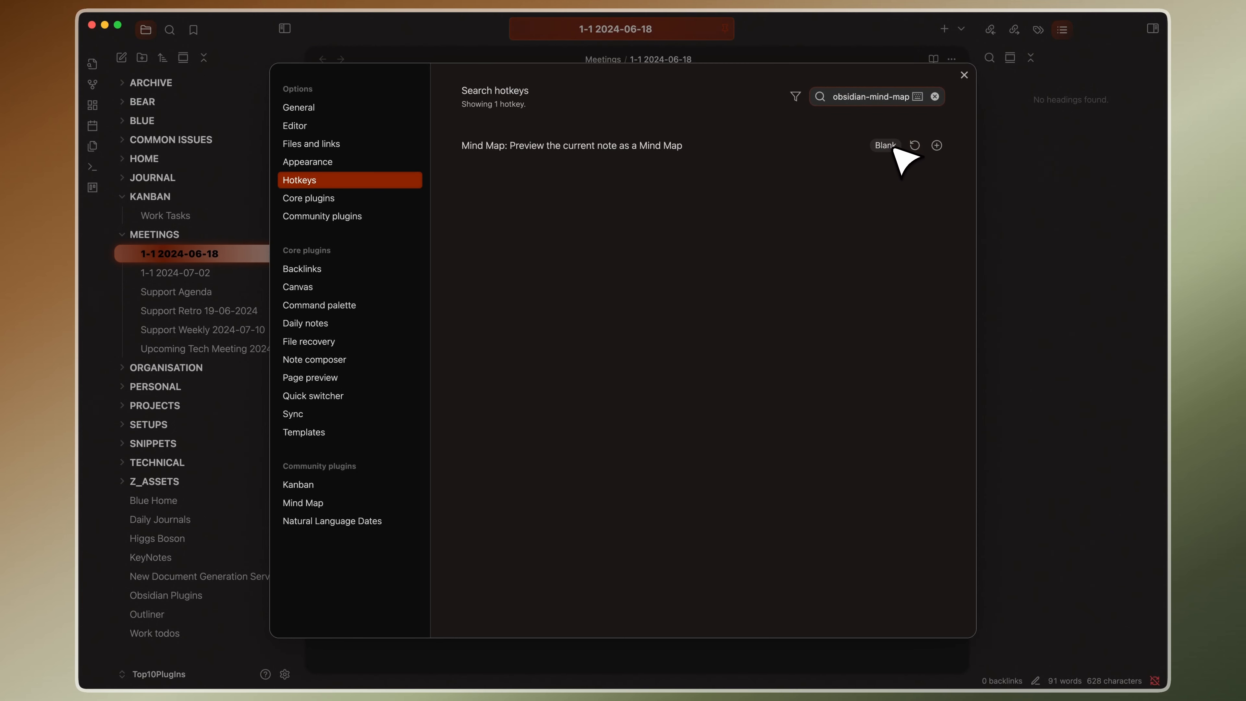
Assign the hotkey Command+Shift+M to the Mind Map command that previews the current note, and leave the settings
left_click(936, 145)
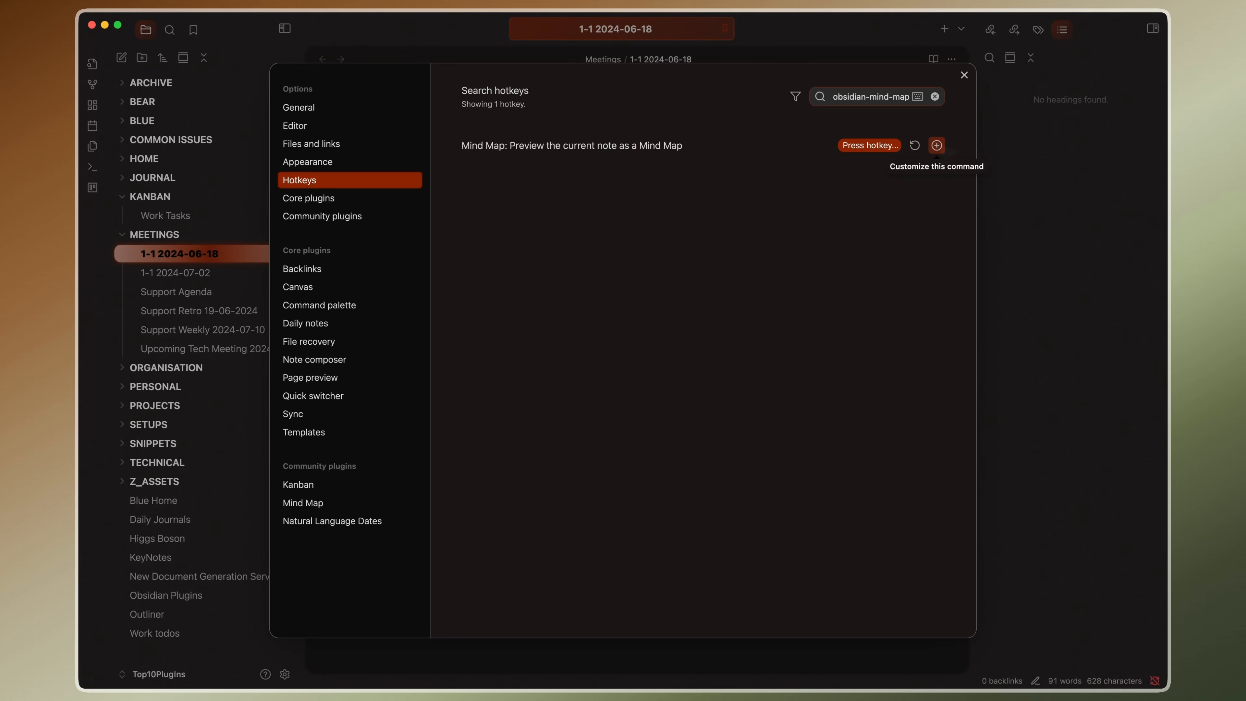
key("super+shift+m")
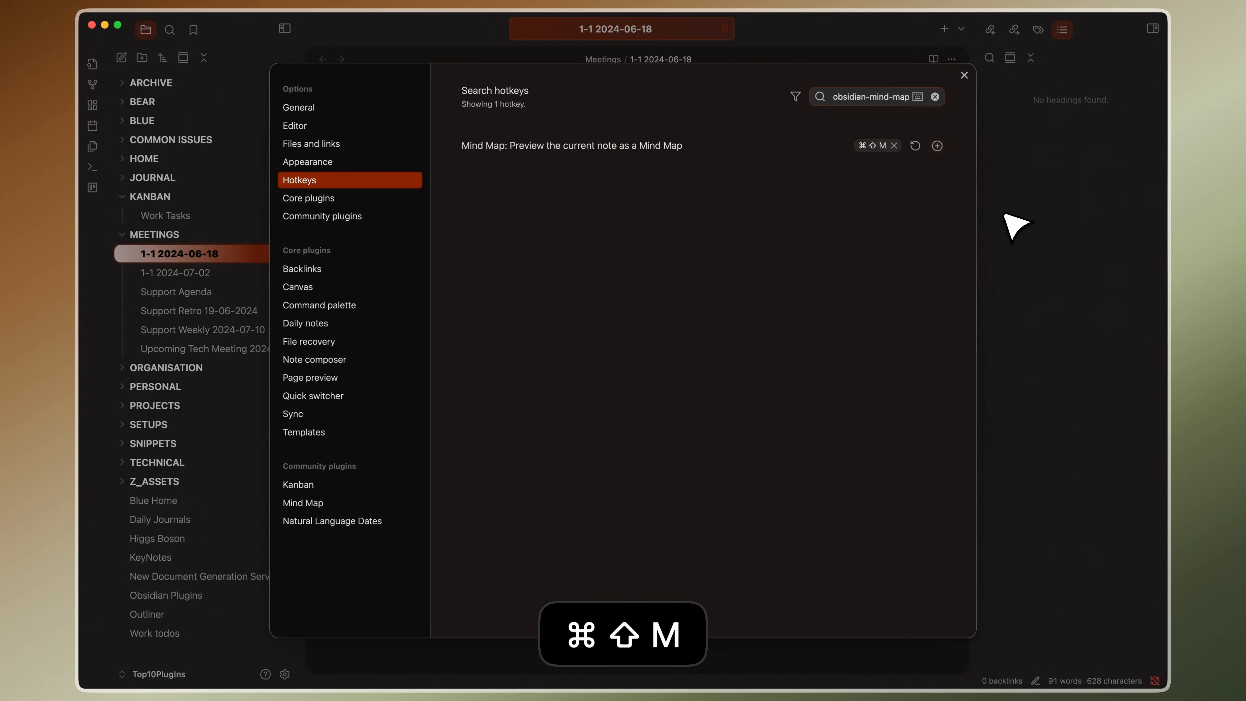
left_click(1015, 228)
left_click(742, 531)
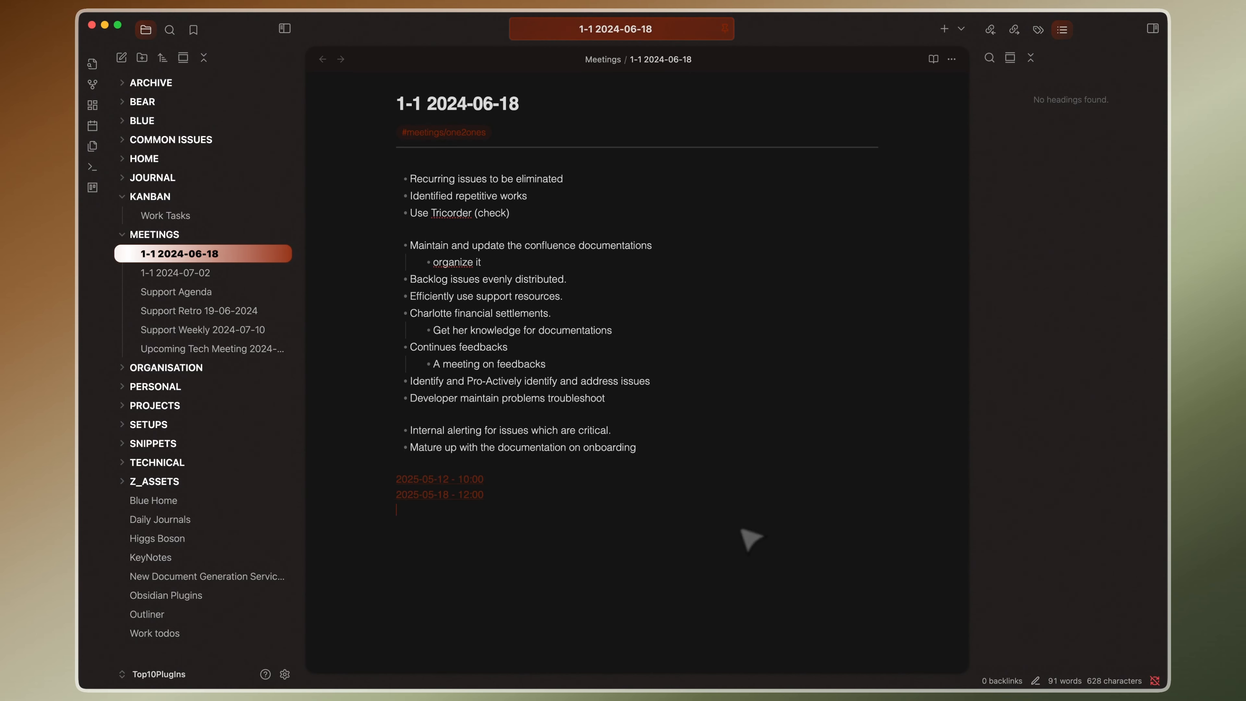
key("super+shift+m")
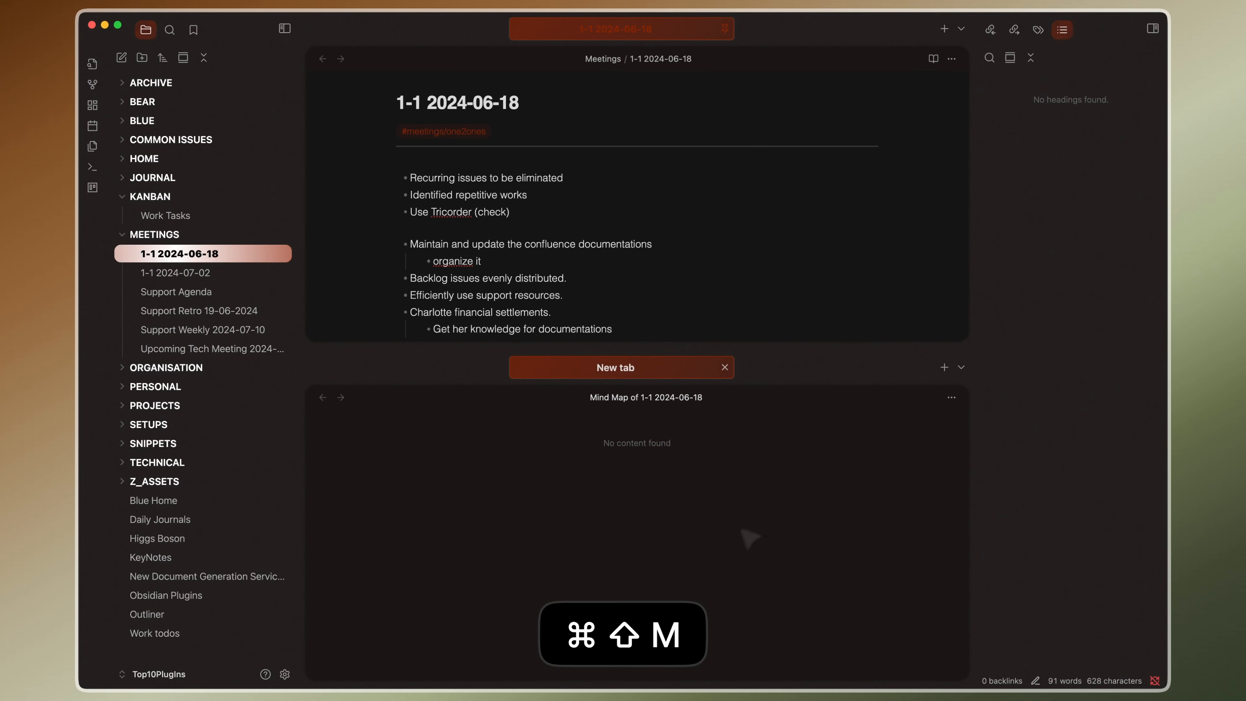
scroll(683, 293, "down", 3)
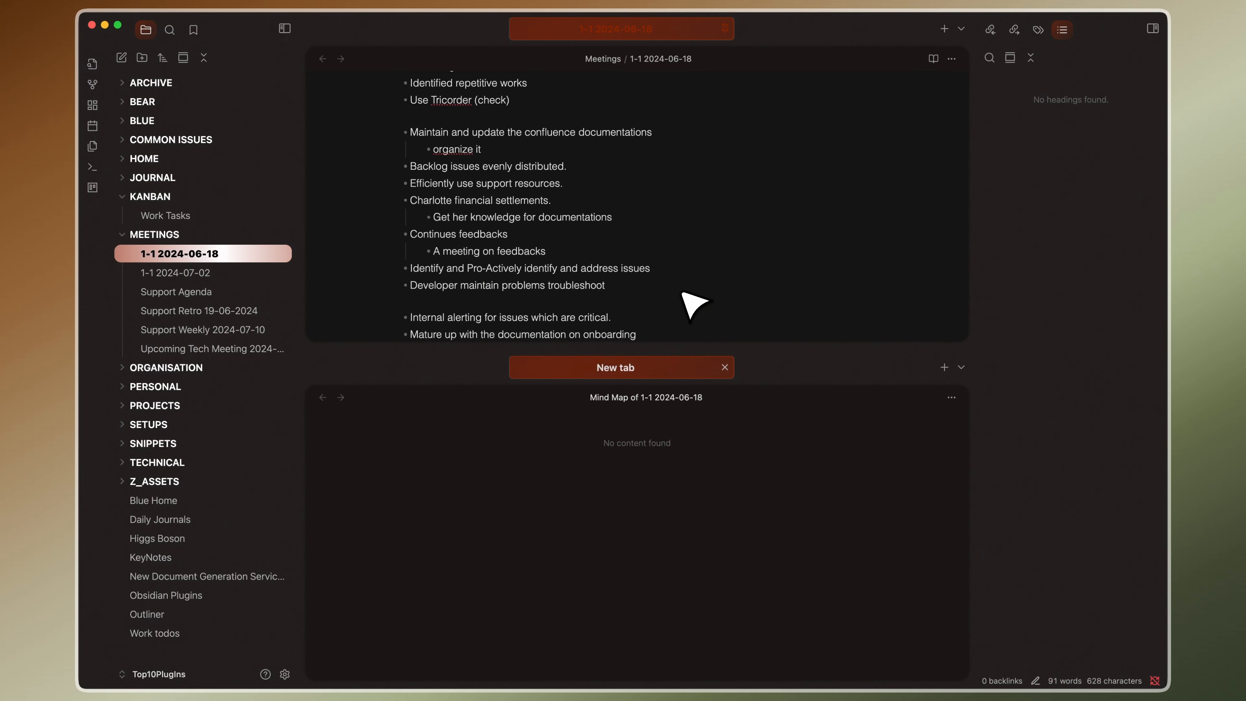
left_click(509, 146)
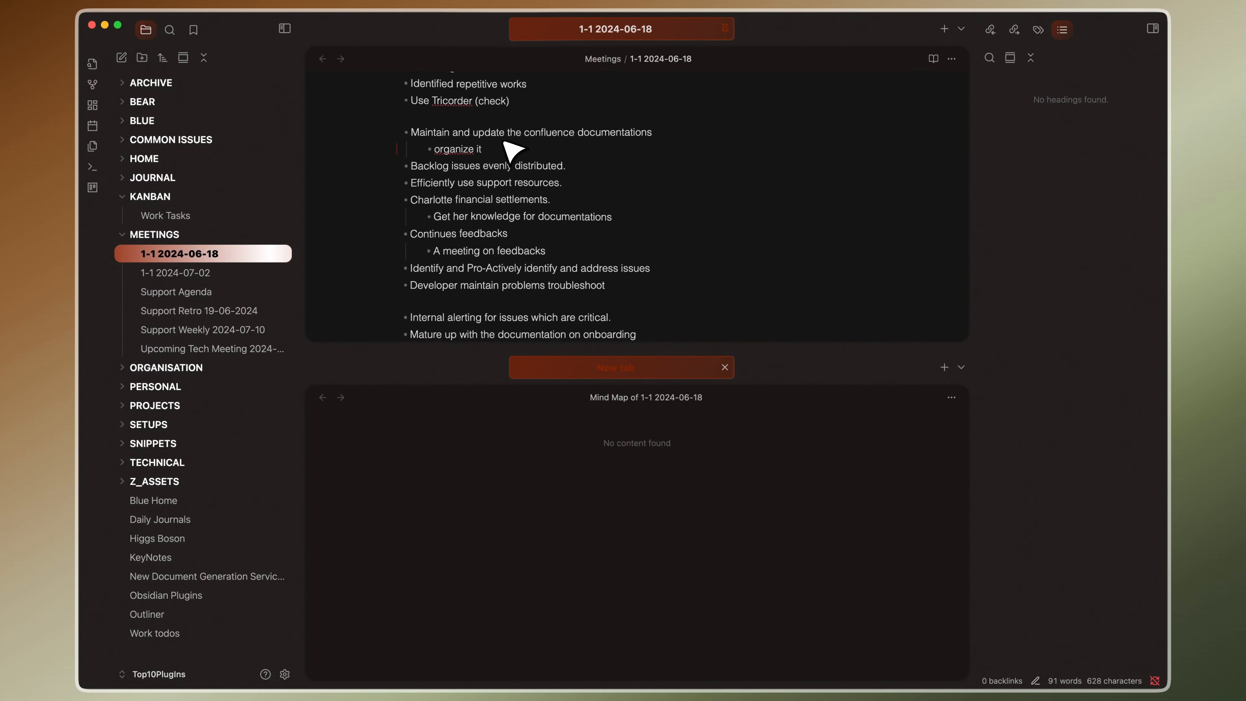
left_click(562, 183)
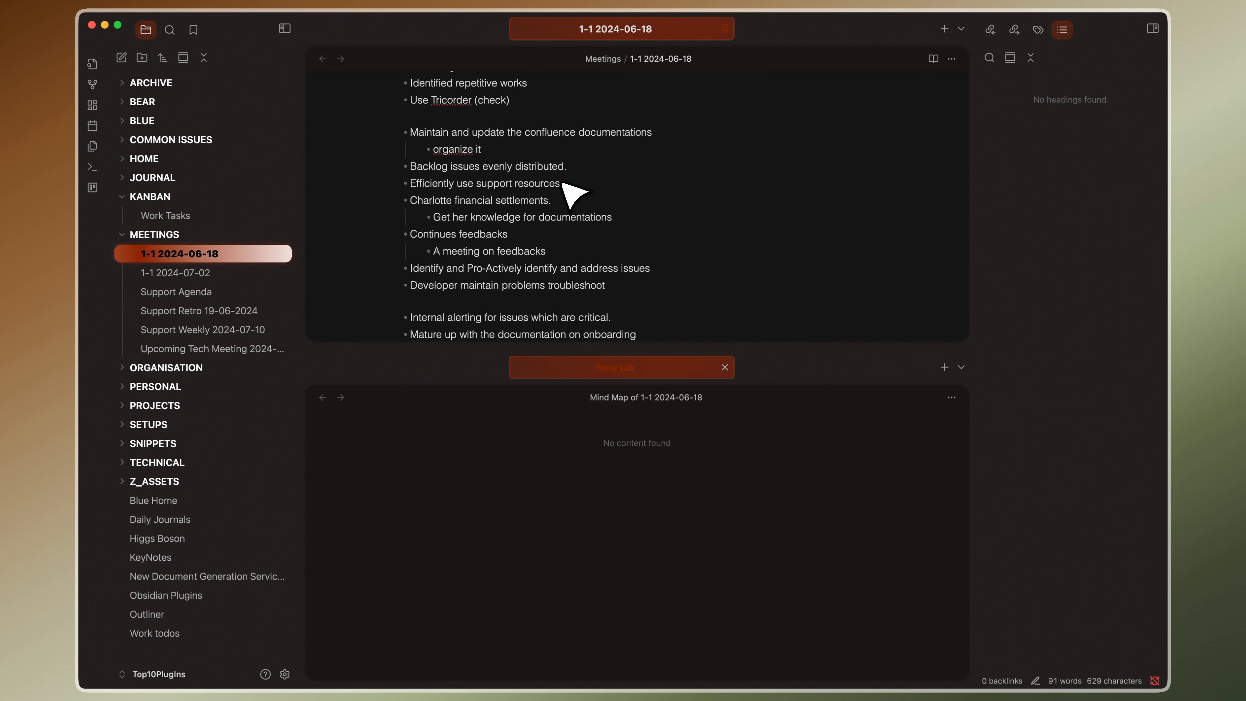
scroll(562, 184, "down", 3)
left_click(660, 227)
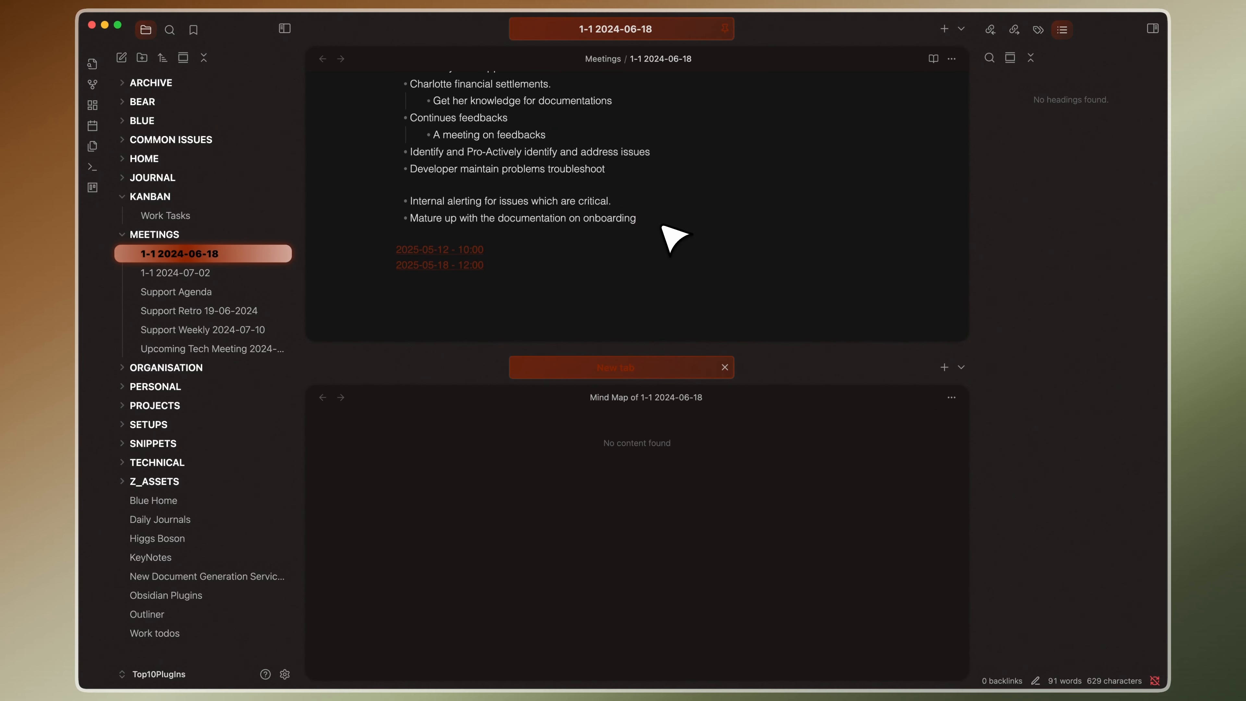
left_click(535, 522)
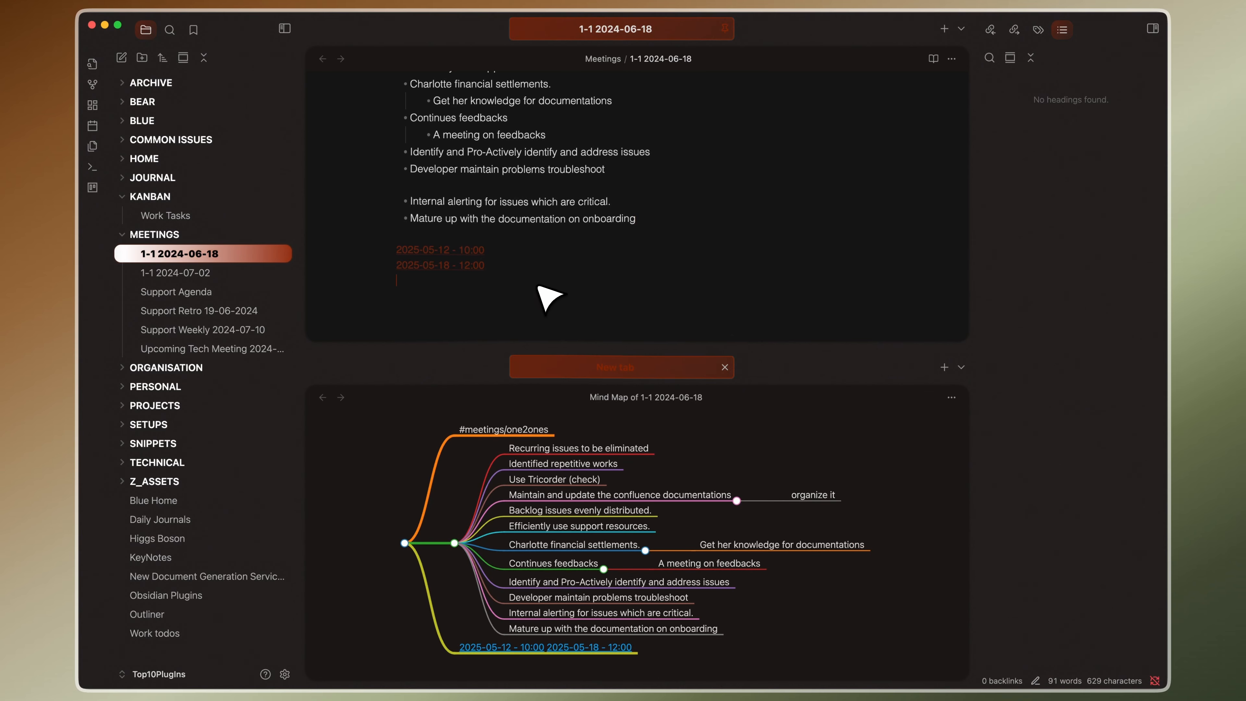
Replace the two date links with "child2" under the onboarding bullet, nesting "grandchild" and "branch" beneath it and "branch child" under "branch"
left_click_drag(548, 295, 387, 258)
key("BackSpace")
key("BackSpace")
key("BackSpace")
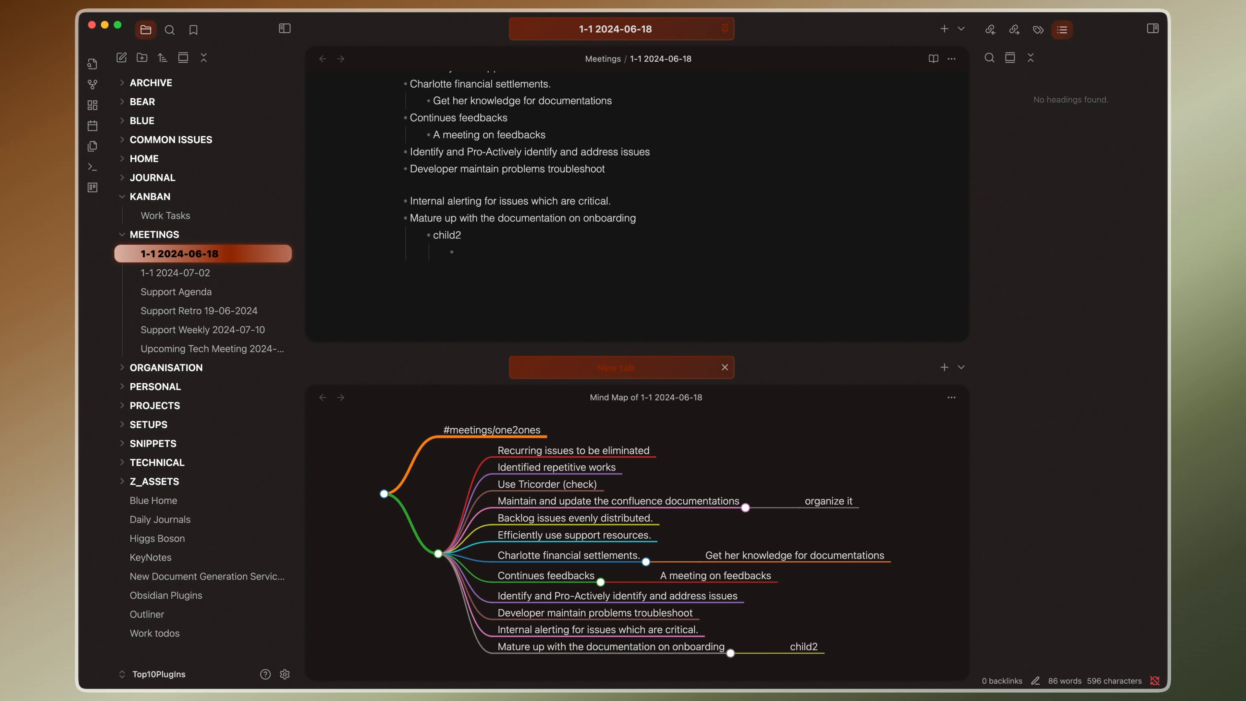
type("ch")
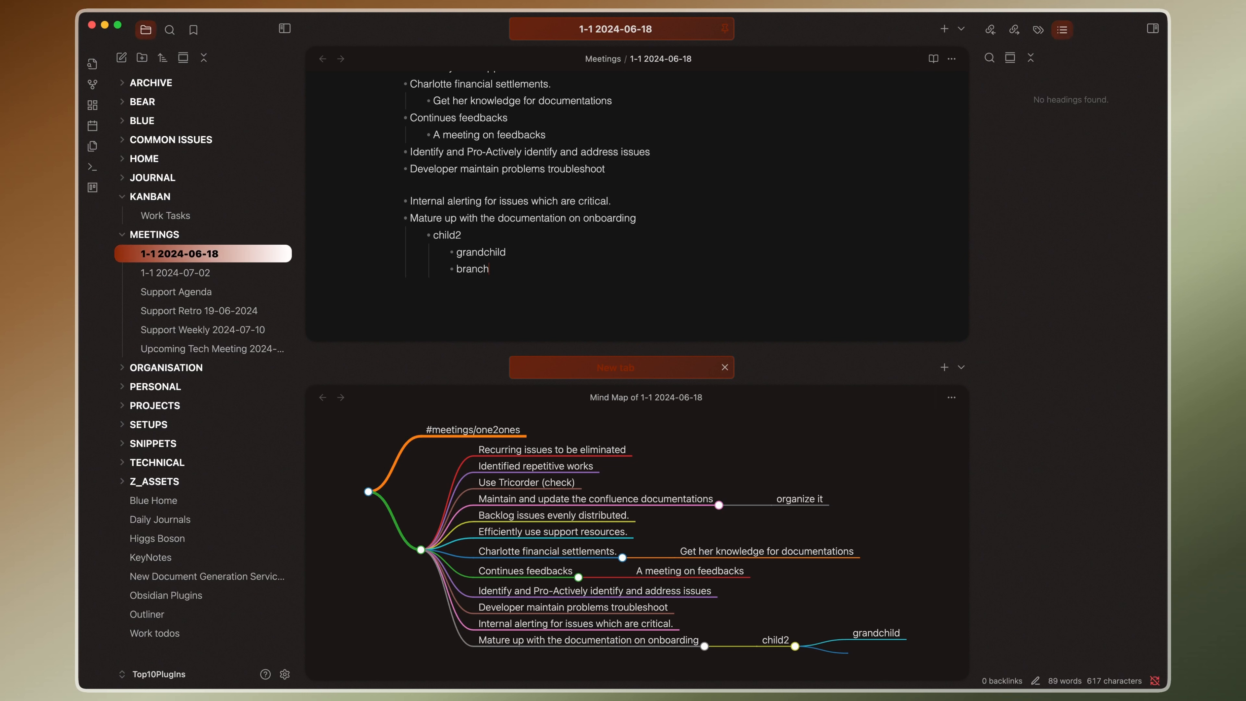
key("Return")
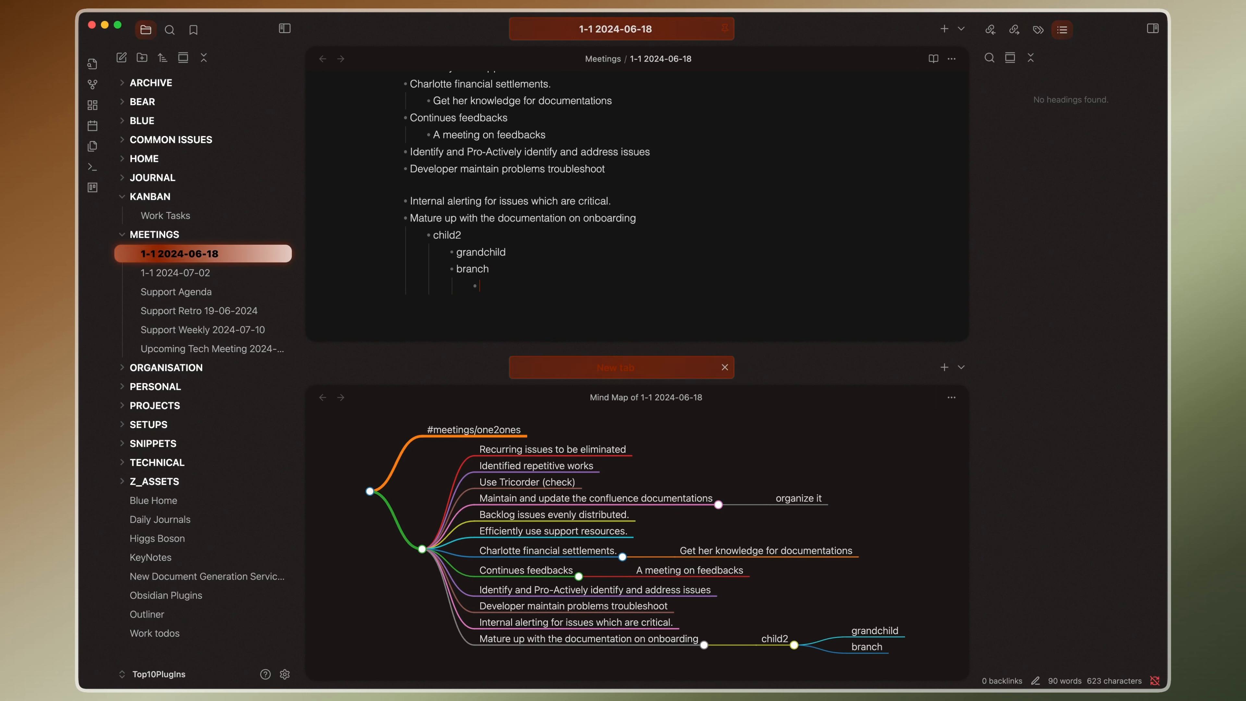
type("branch child")
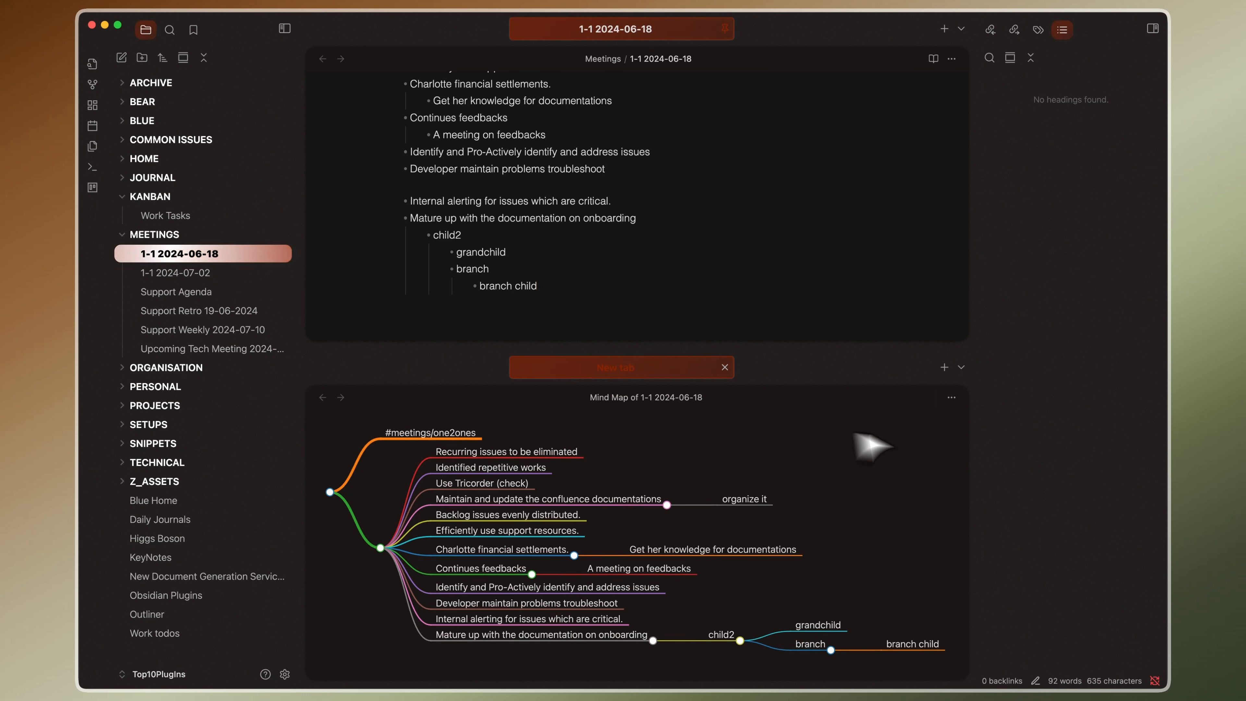
left_click(951, 399)
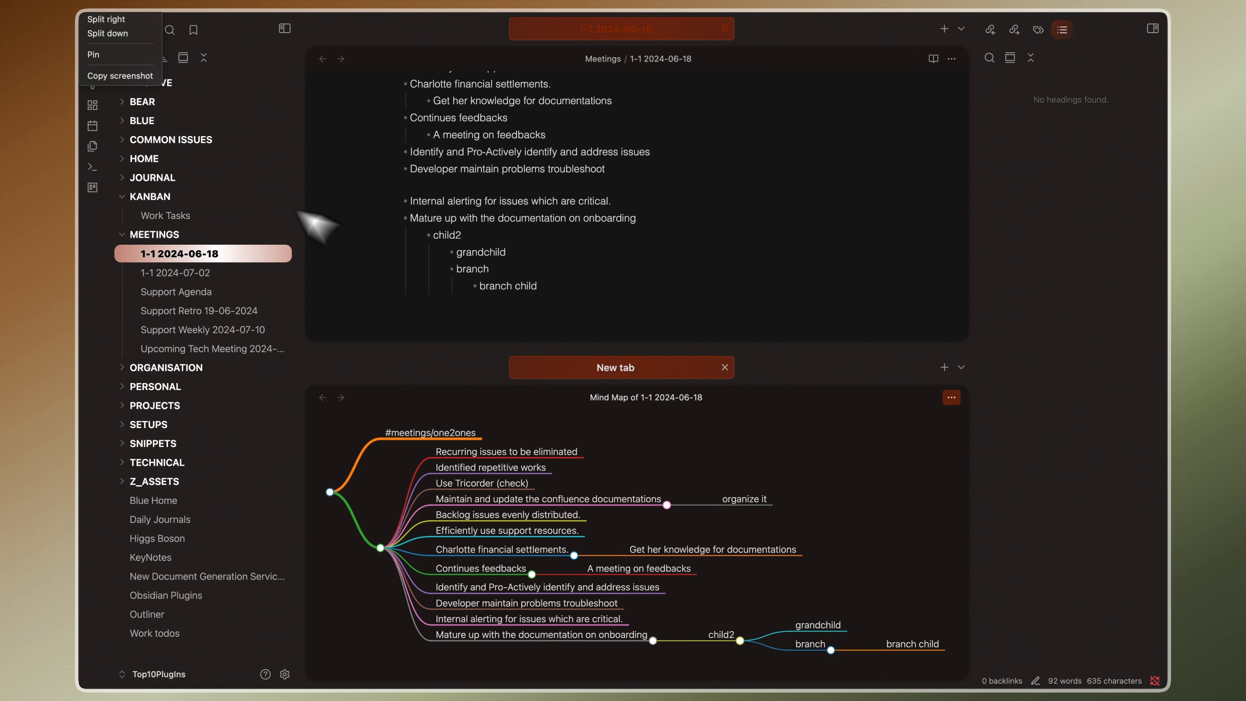
left_click(118, 54)
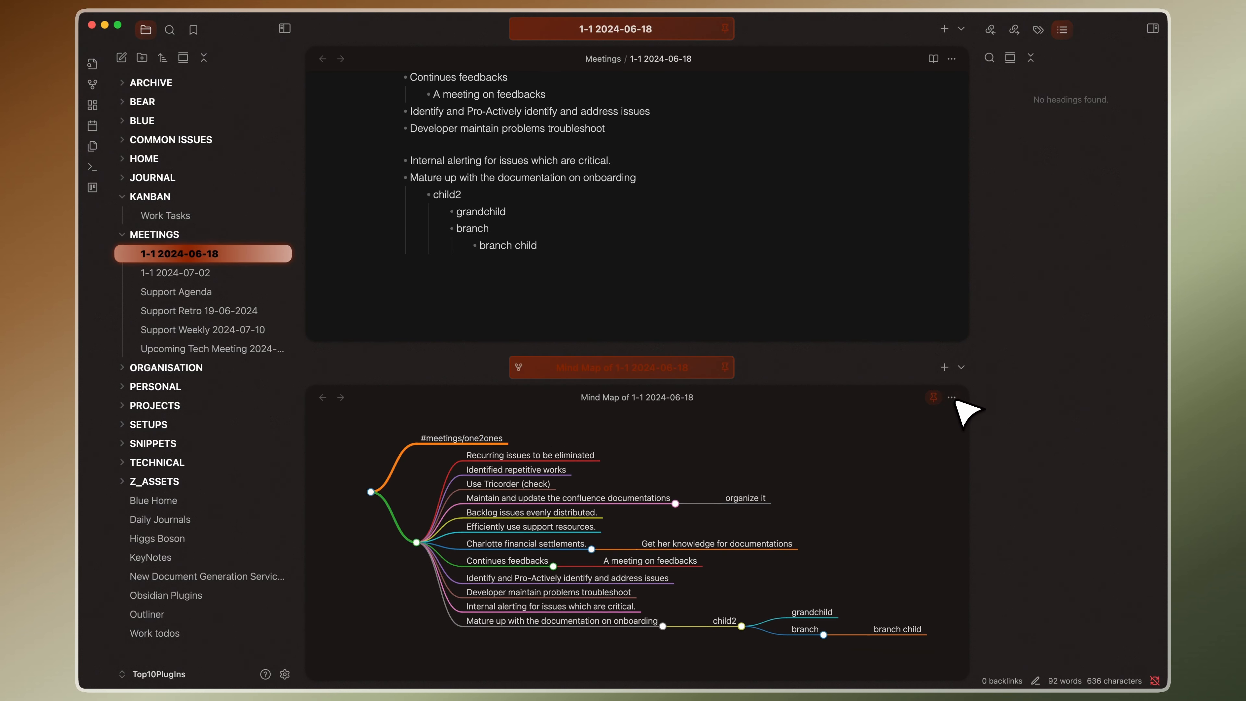
left_click(952, 398)
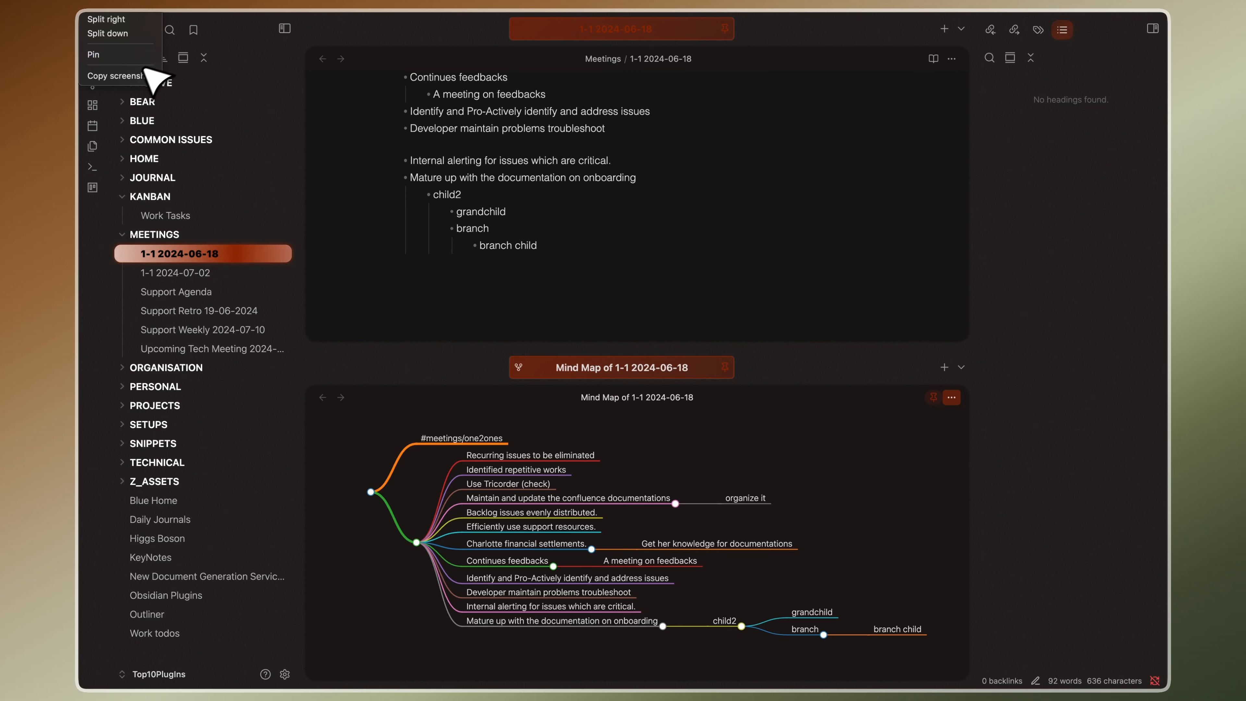
left_click(147, 76)
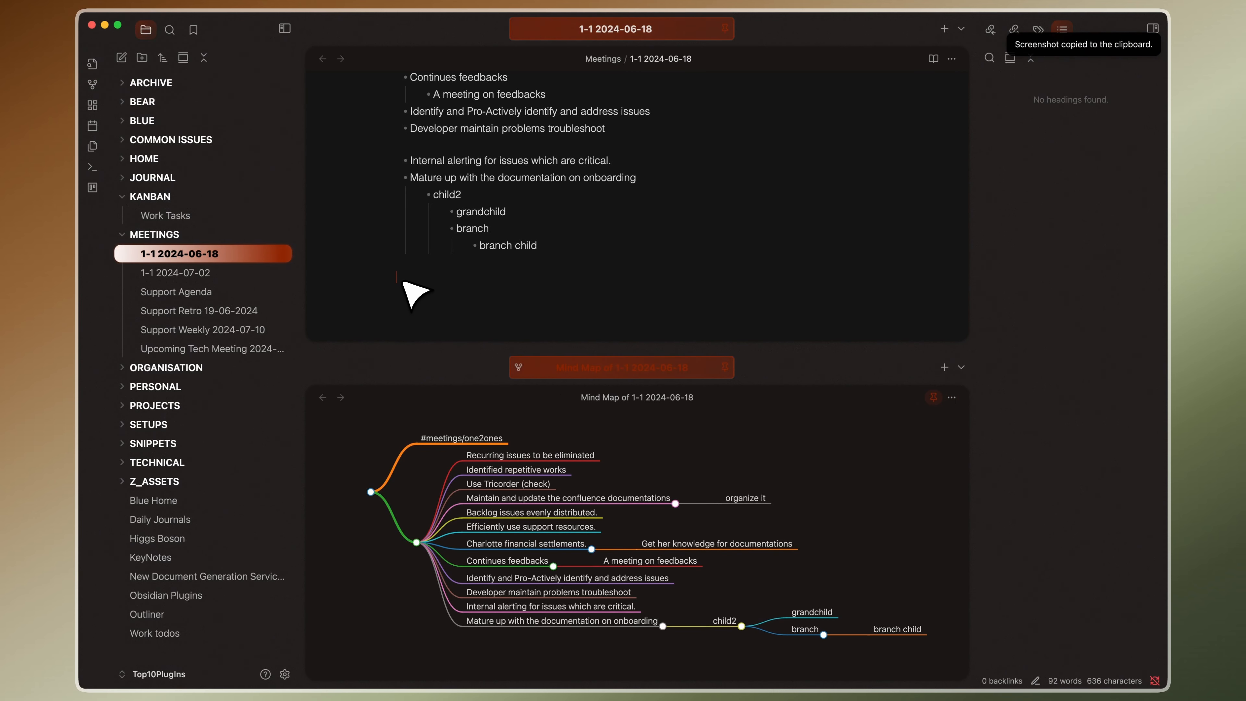
left_click(404, 282)
key("super+v")
scroll(612, 298, "down", 4)
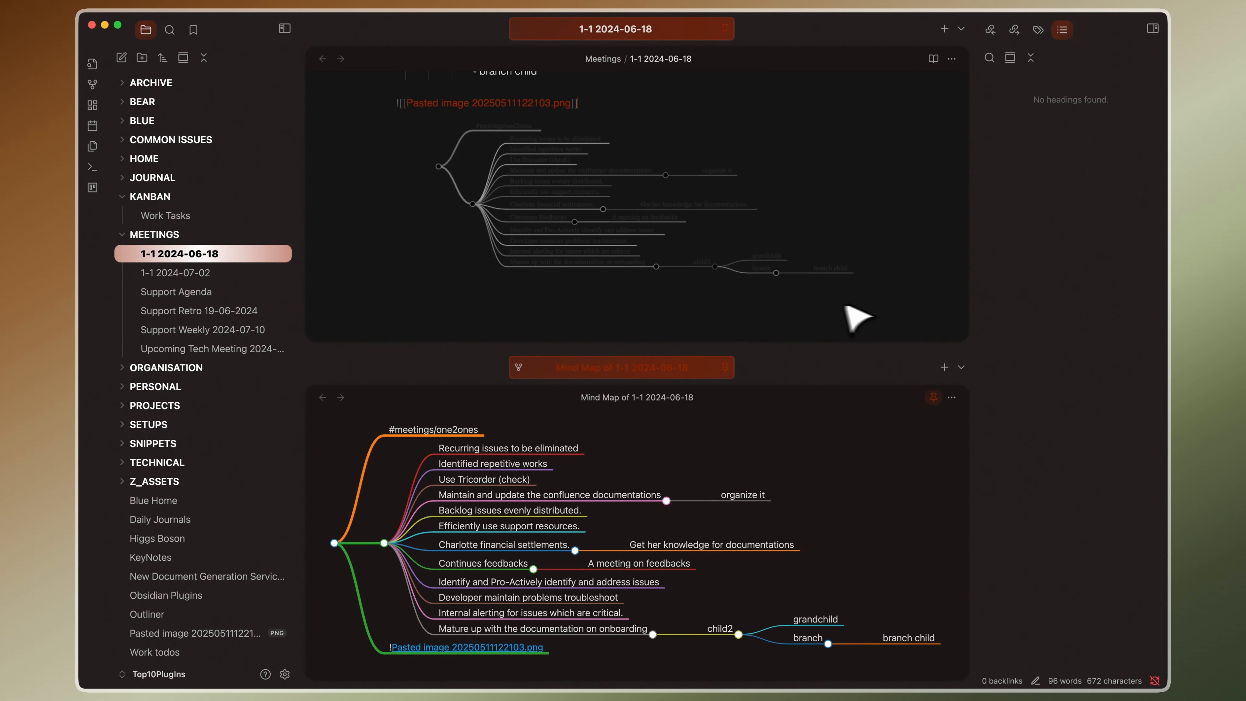
key("Return")
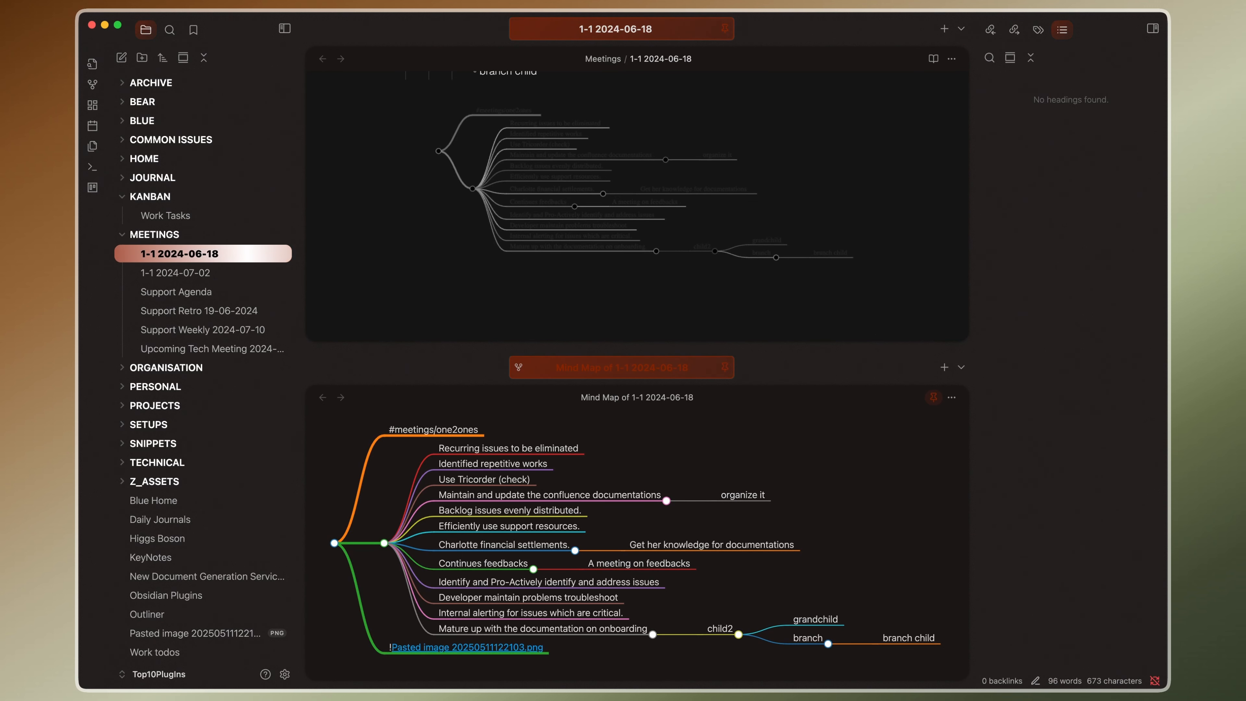
key("BackSpace")
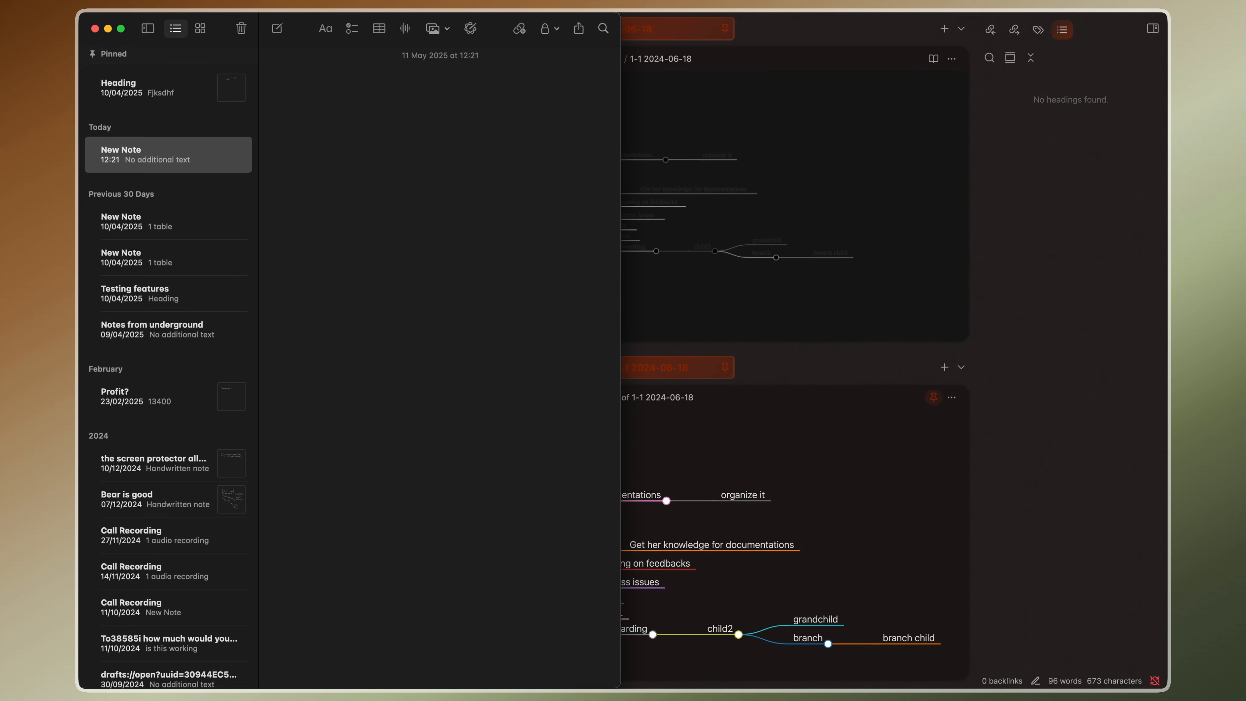
key("super+v")
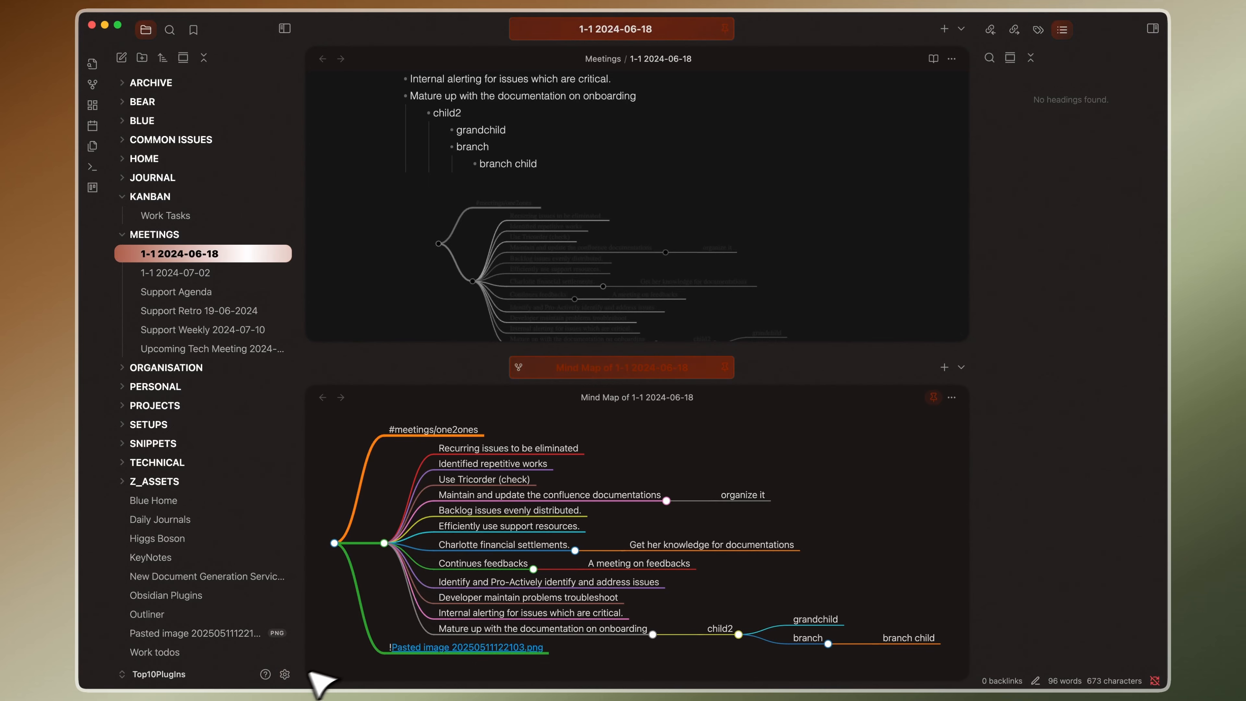
Search the community plugins for "exc", then install and enable Excalidraw and dismiss its welcome dialog
left_click(286, 674)
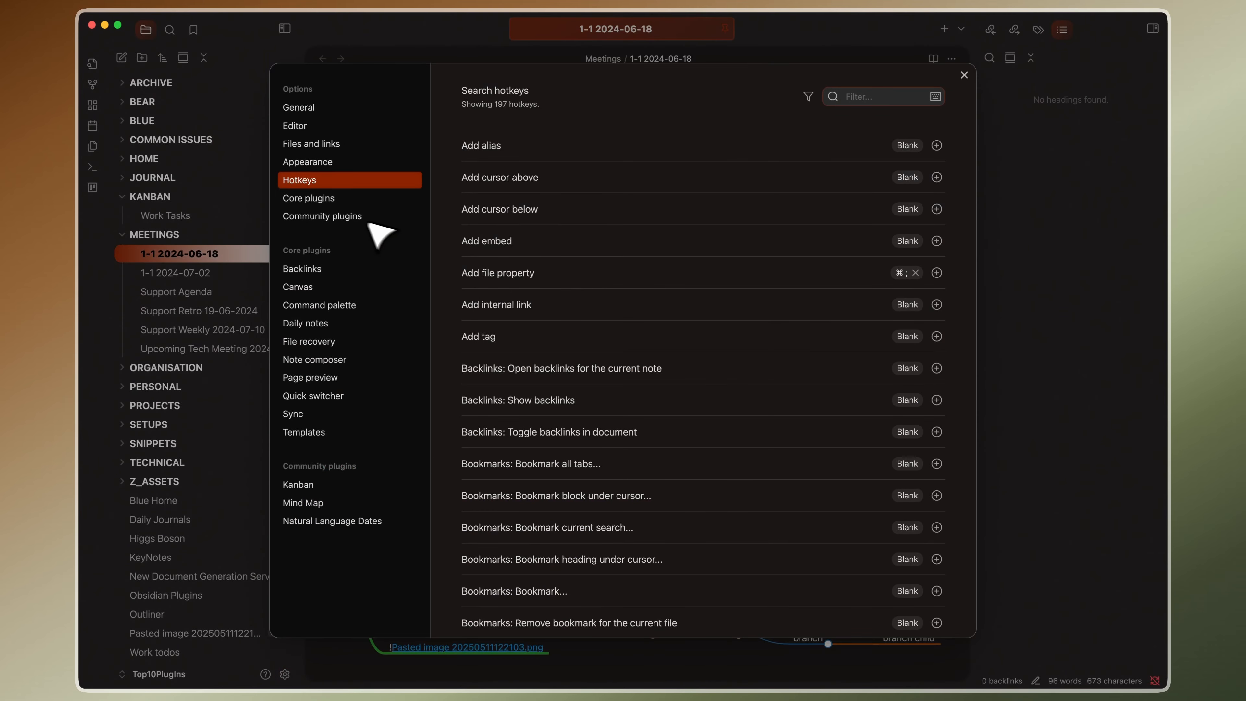
left_click(358, 217)
left_click(920, 132)
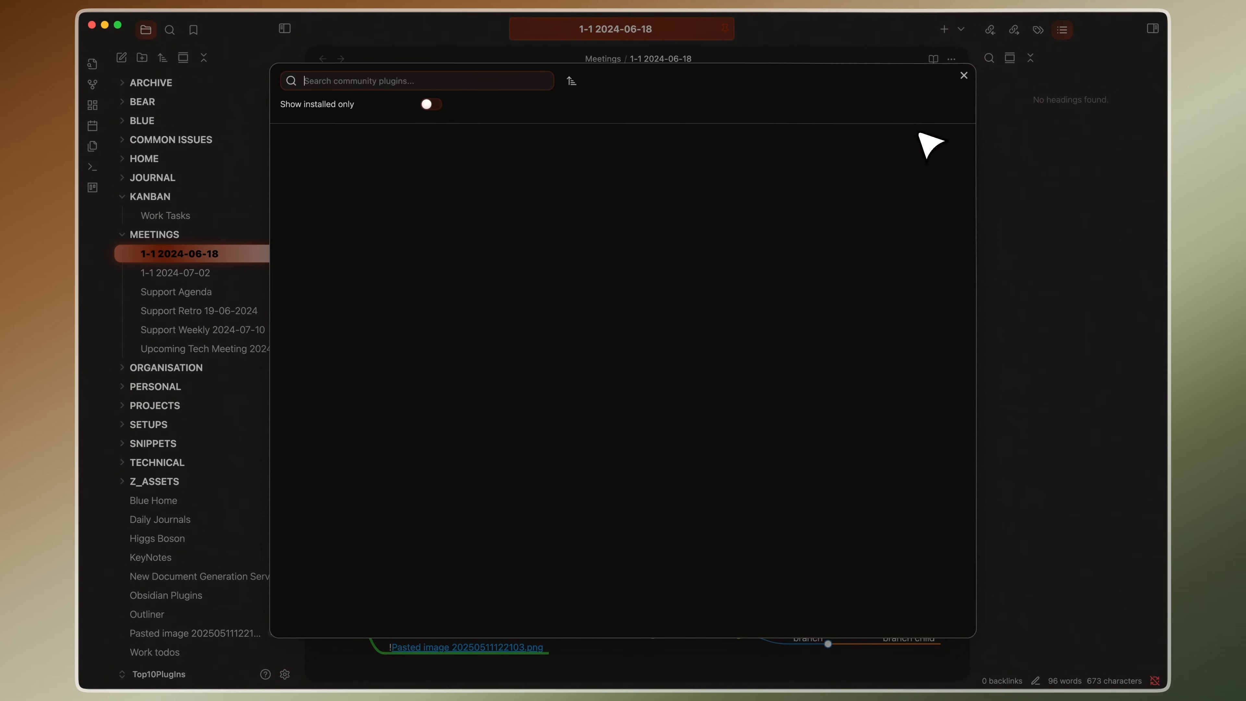
type("exc")
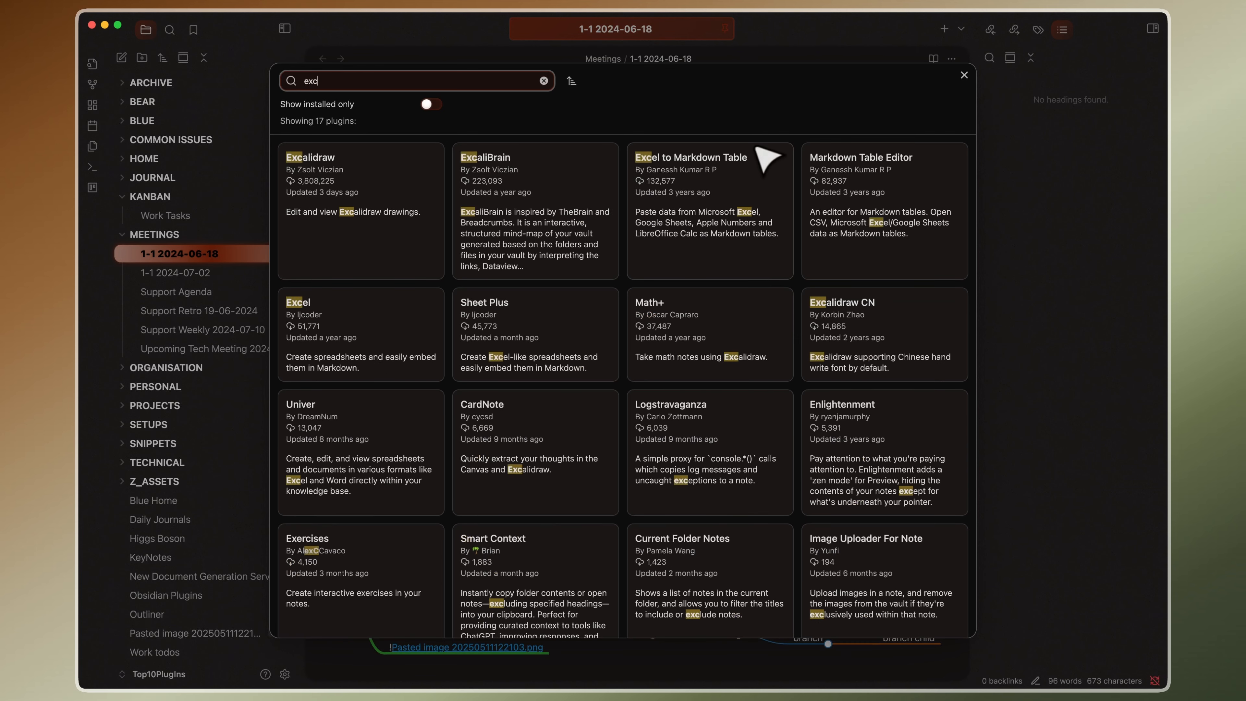
left_click(430, 160)
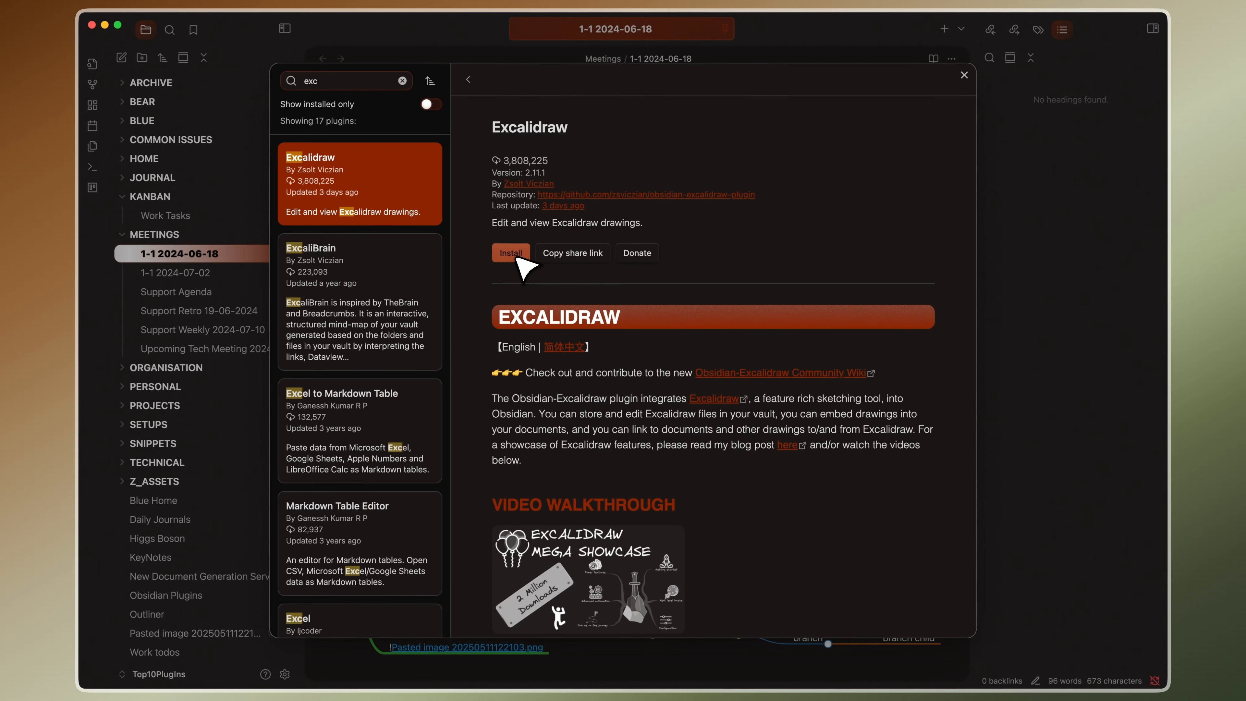
left_click(515, 256)
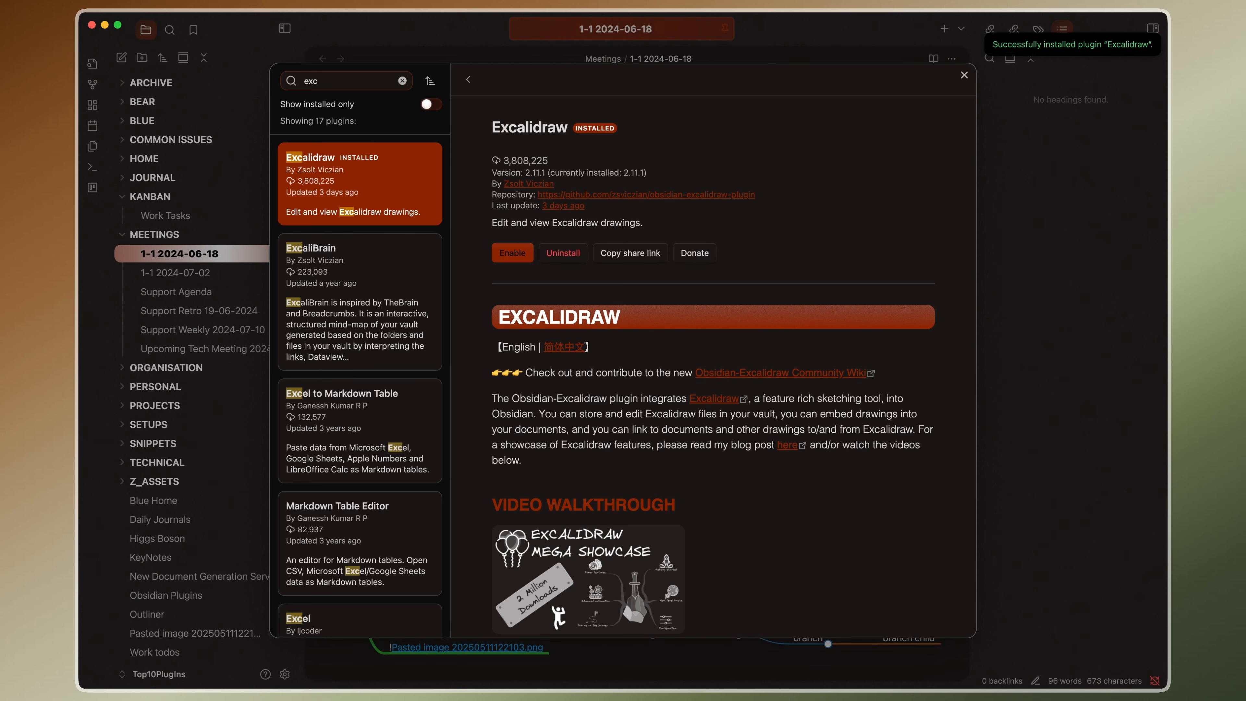
left_click(523, 255)
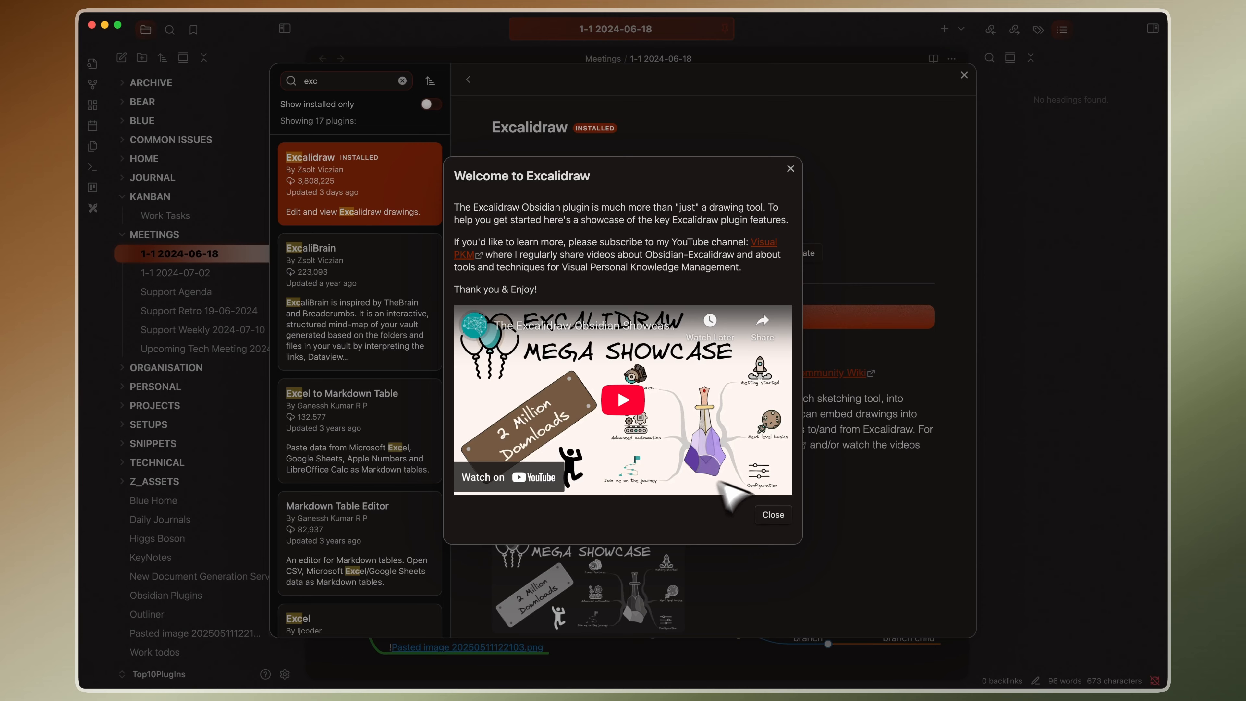
left_click(777, 515)
Look through the Excalidraw plugin's description page, including its video walkthroughs and video catalog
scroll(716, 562, "down", 1)
scroll(724, 569, "down", 5)
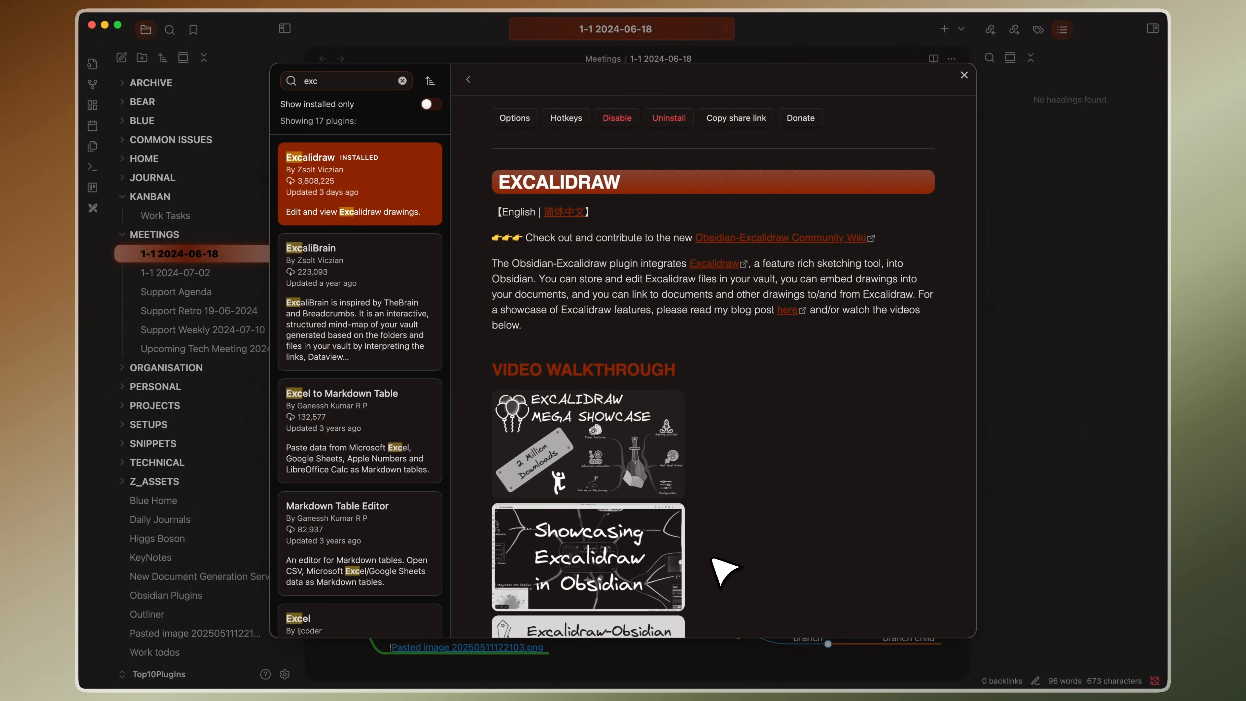
scroll(713, 362, "down", 5)
scroll(702, 366, "down", 20)
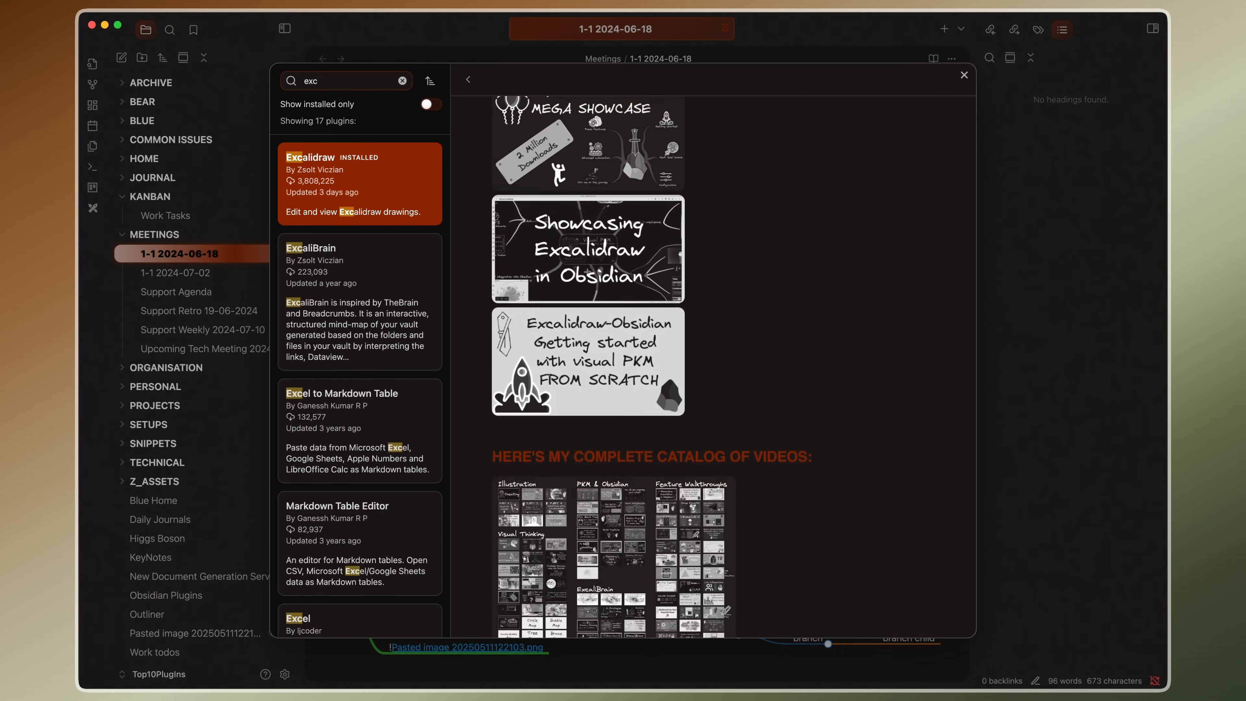
scroll(712, 366, "down", 20)
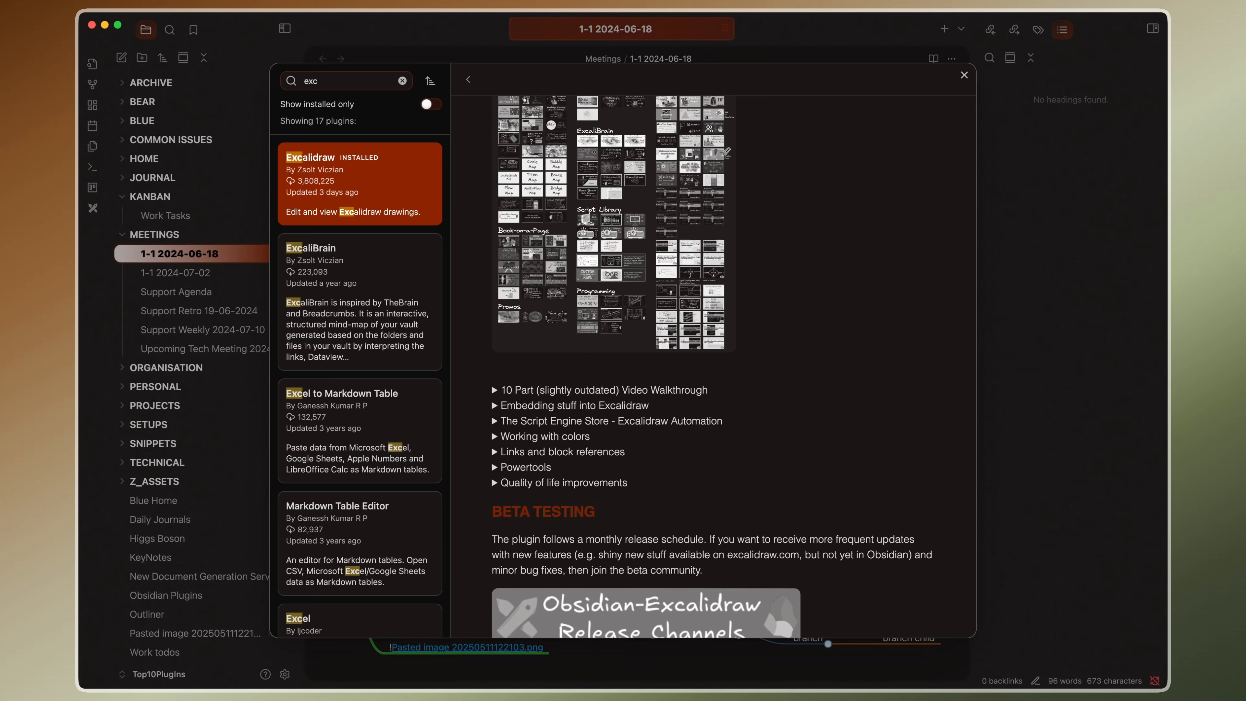
scroll(712, 366, "up", 17)
scroll(718, 564, "up", 20)
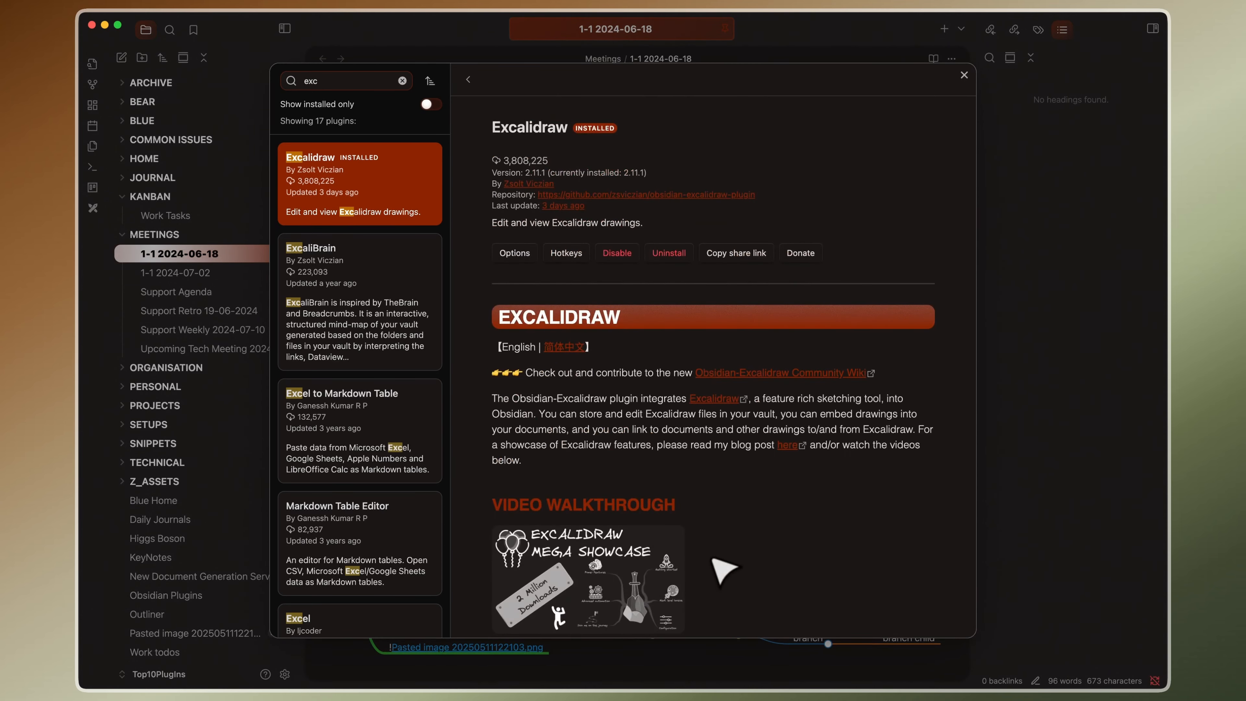
Review the Excalidraw plugin's options, including the settings inside the Basic section
left_click(526, 255)
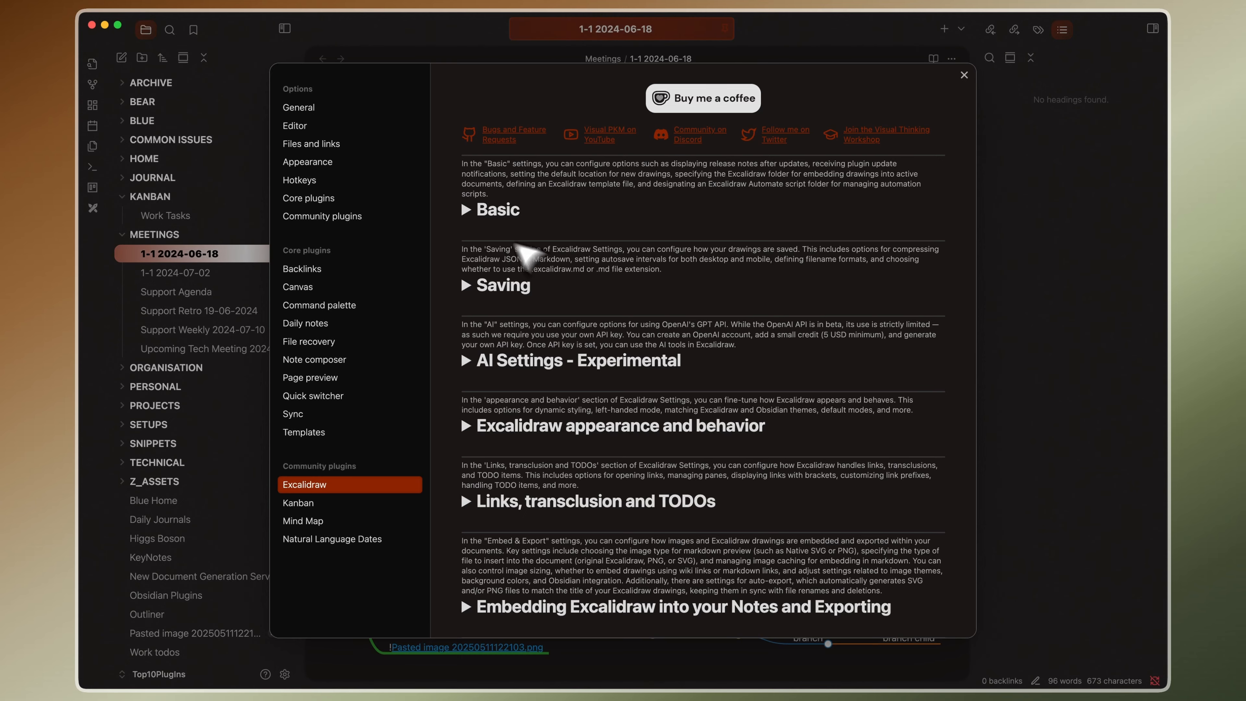
left_click(467, 210)
scroll(535, 387, "down", 1)
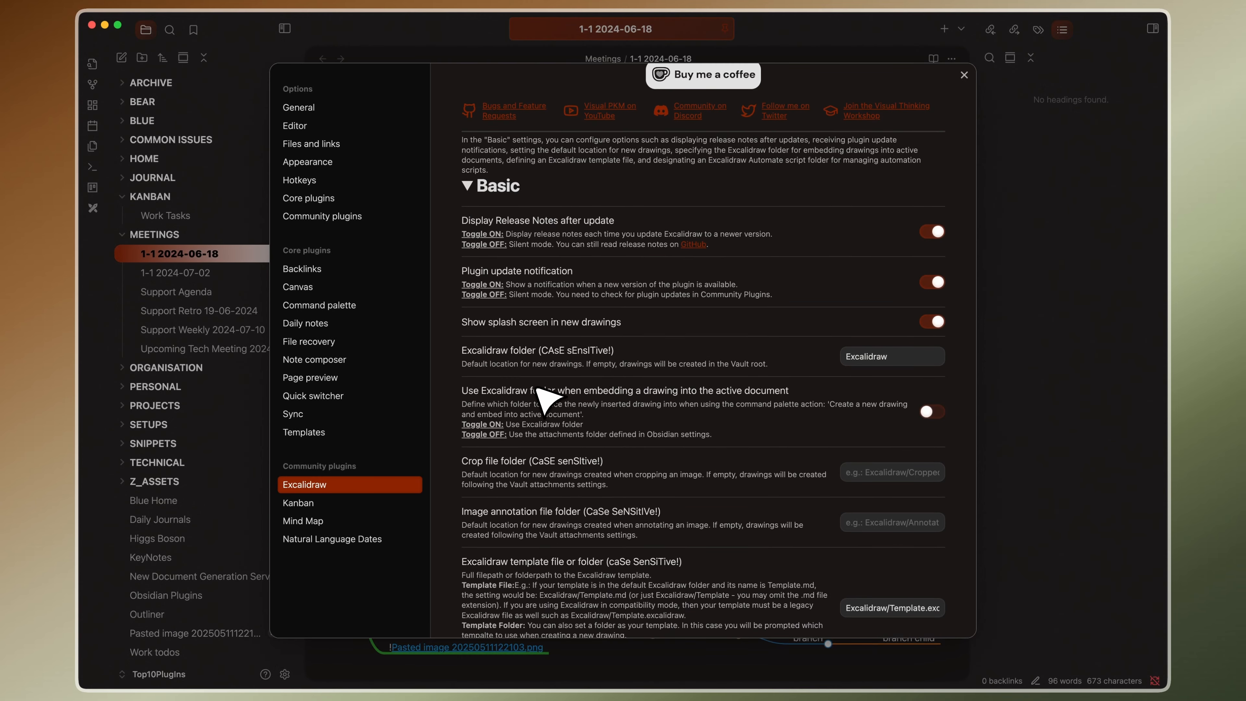
scroll(536, 387, "up", 1)
left_click(471, 211)
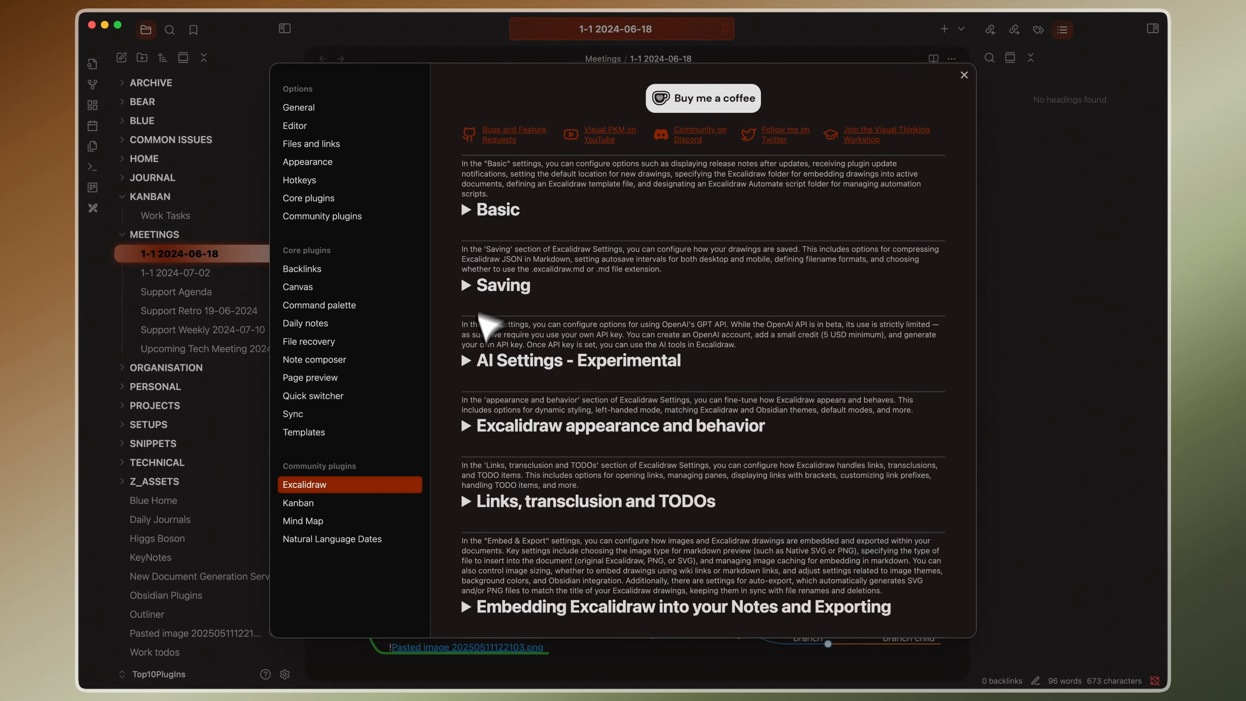
scroll(483, 393, "down", 7)
scroll(494, 380, "up", 7)
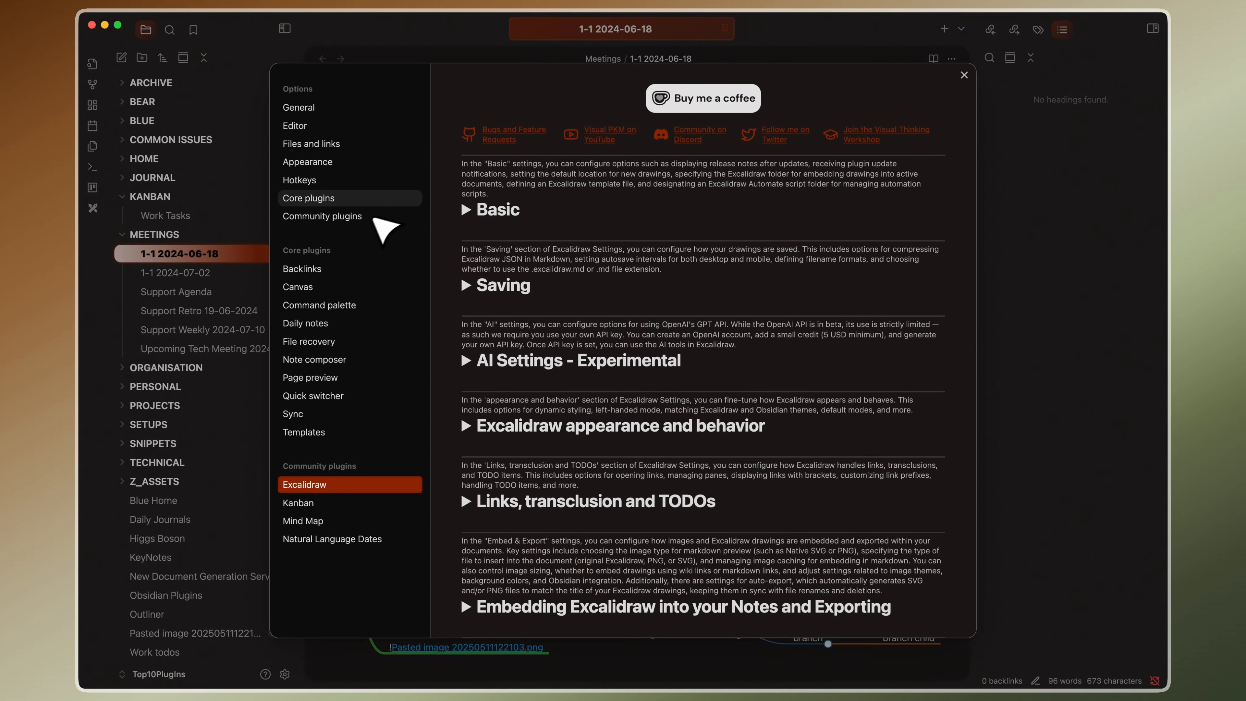
Assign the hotkey Cmd+Option+Ctrl+E to Excalidraw's "Create new drawing - IN A NEW TAB" command and close the settings
left_click(365, 217)
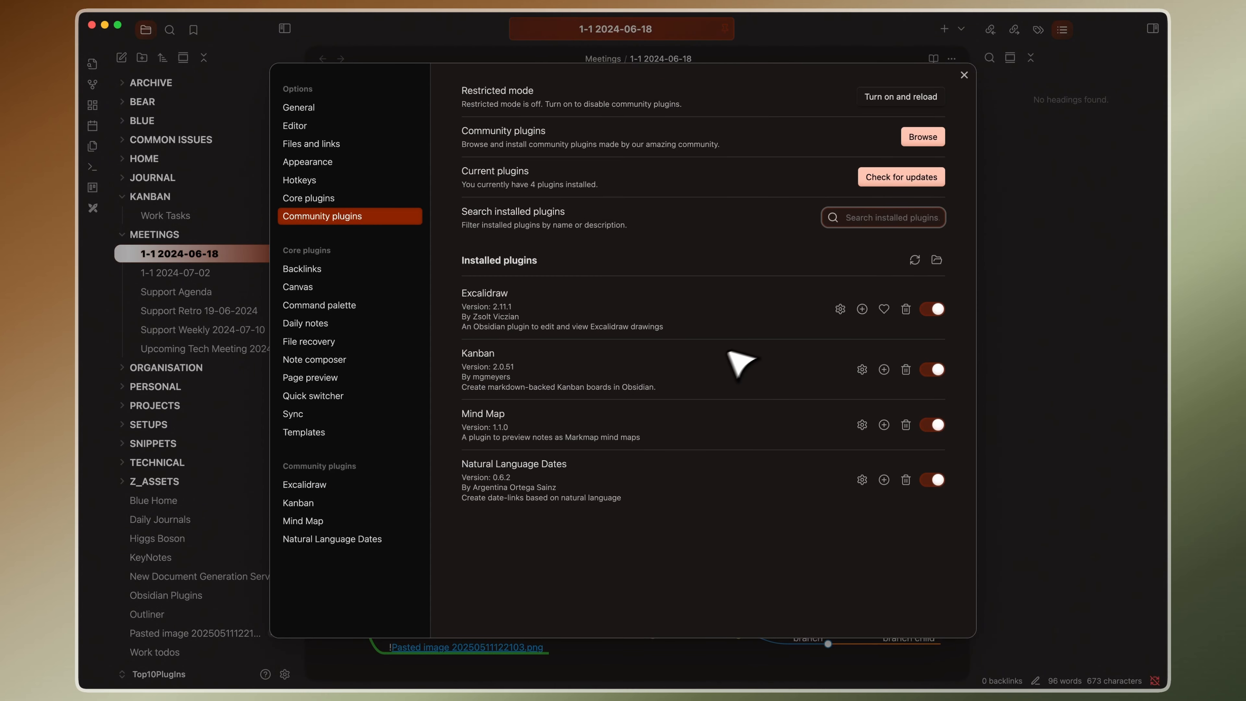
left_click(882, 309)
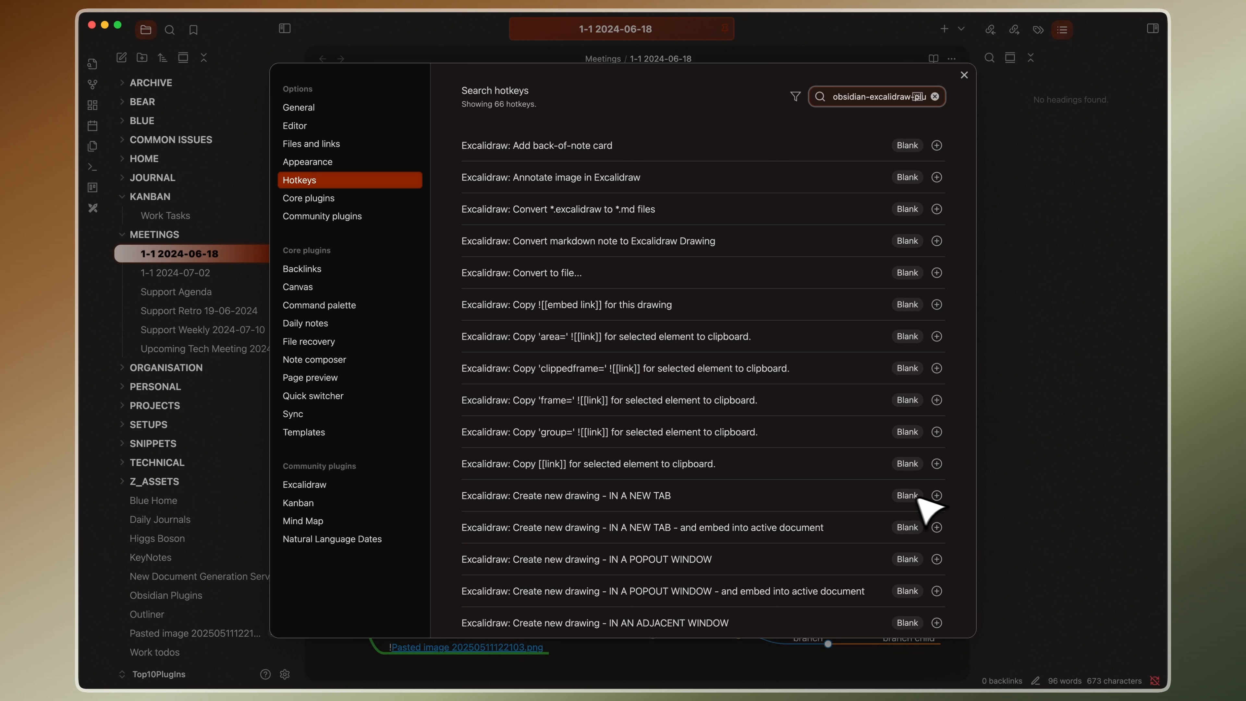
left_click(937, 495)
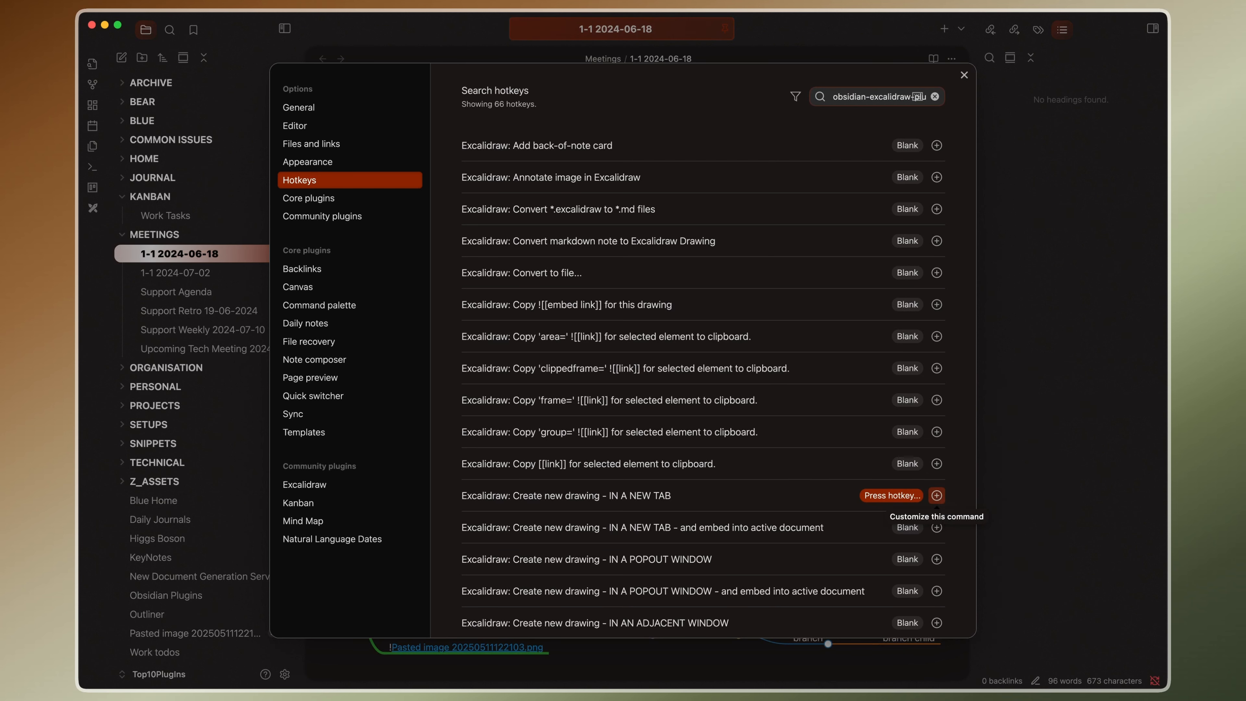
key("ctrl+alt+super+e")
key("Escape")
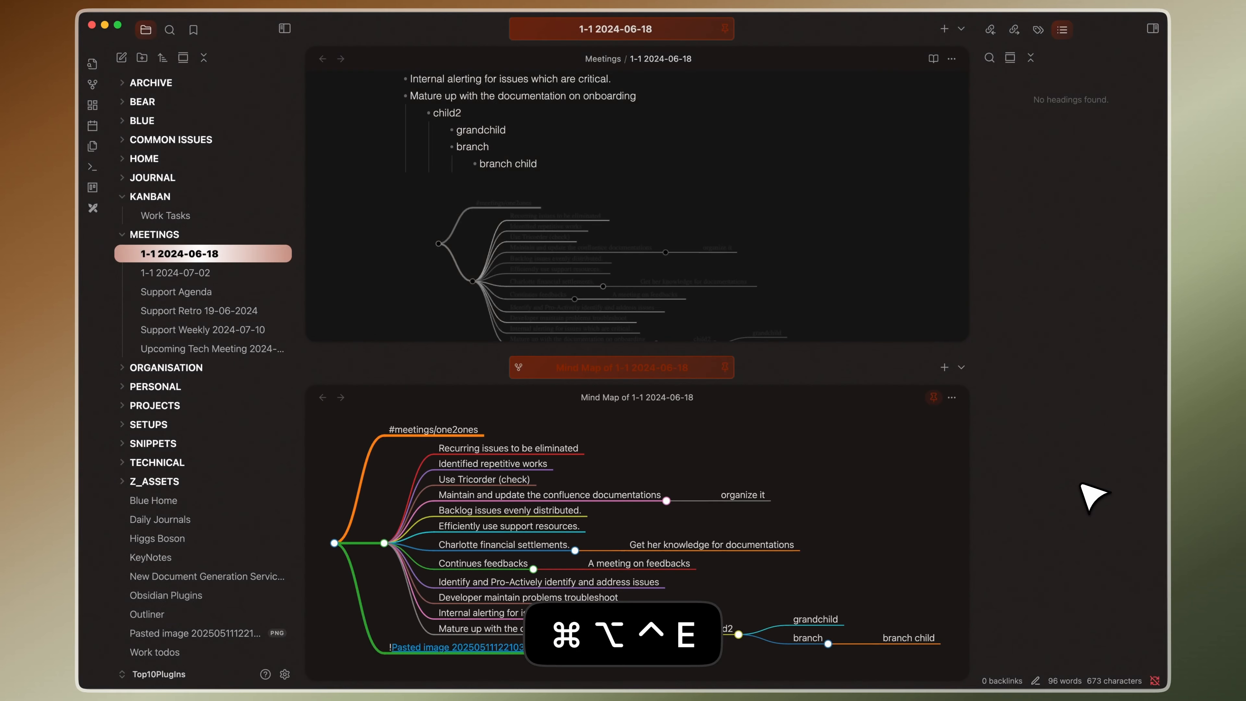
Create a new Excalidraw drawing in its own tab with the mind map pane closed, and expand the EXCALIDRAW folder
key("ctrl+alt+super+e")
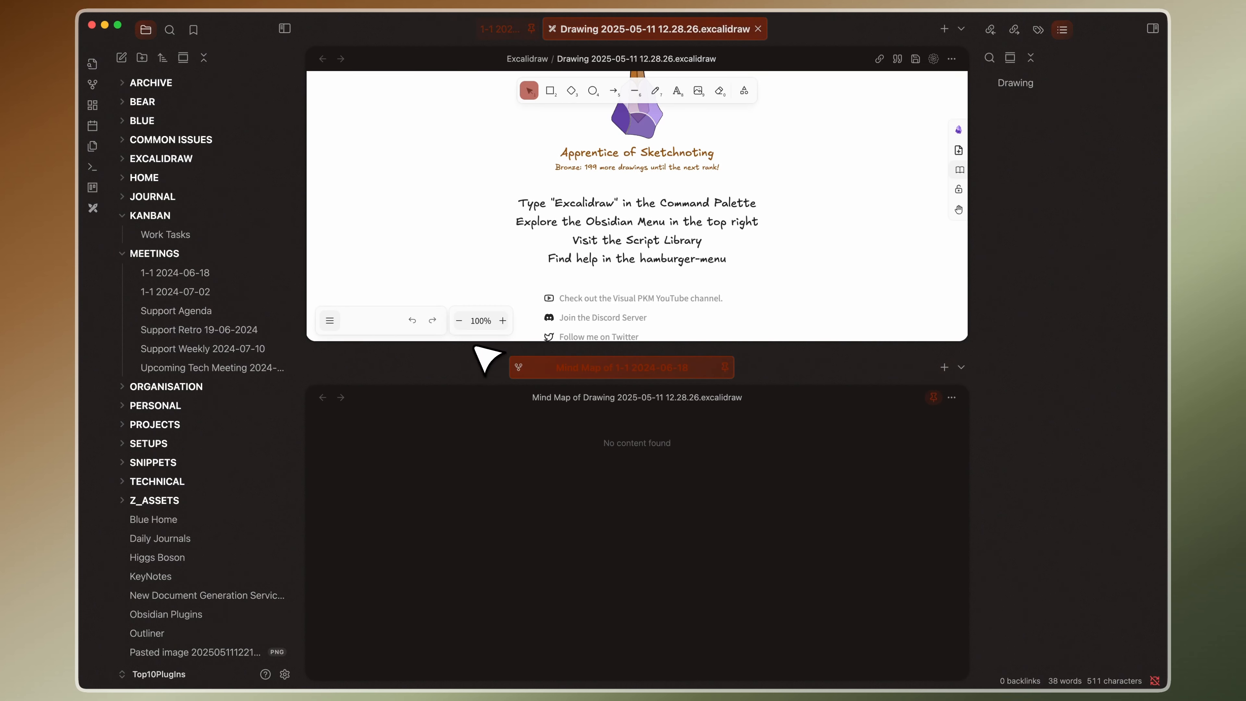
left_click(725, 367)
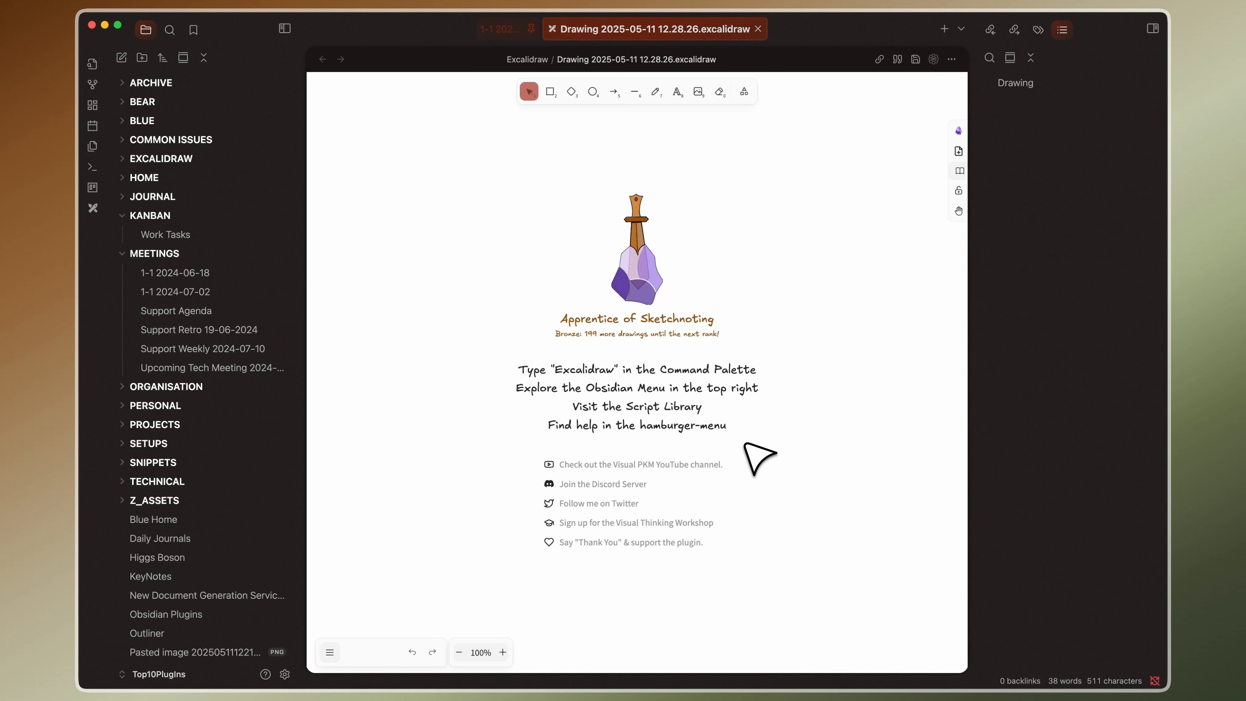
left_click(123, 160)
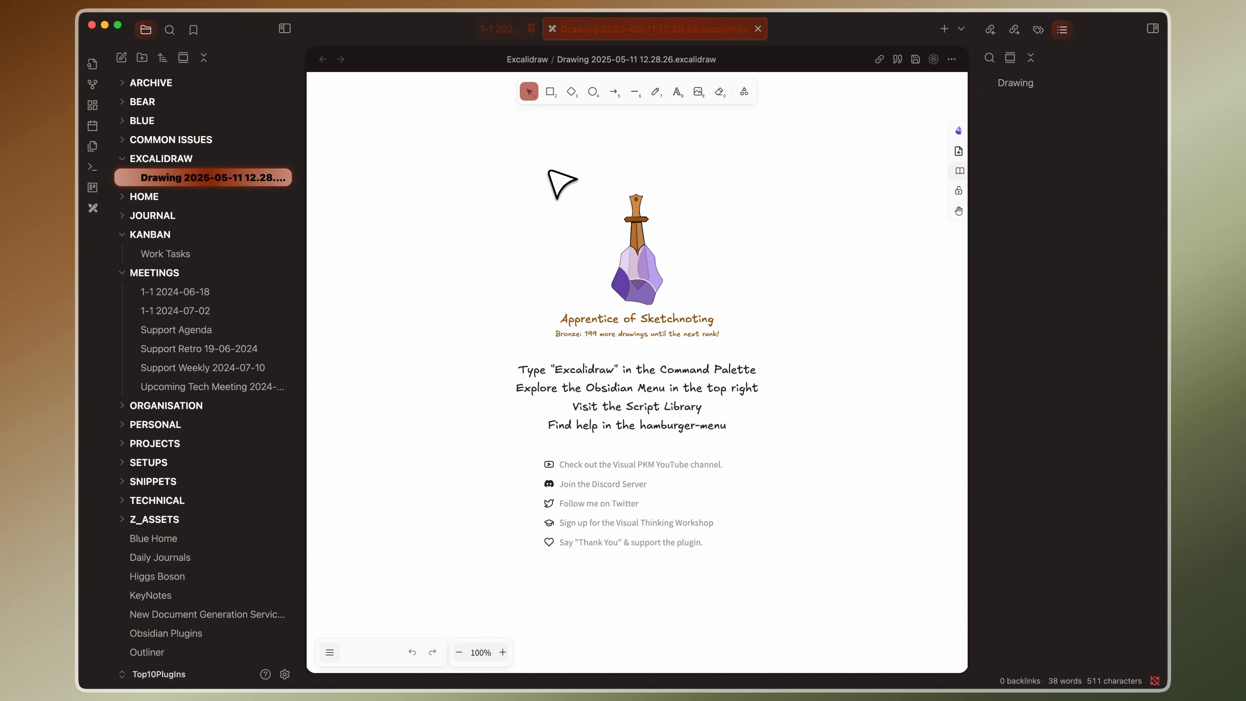
Look over the new drawing's tools, including the arrow tool, the vault file insertion dialog and the image file picker
left_click_drag(549, 171, 610, 233)
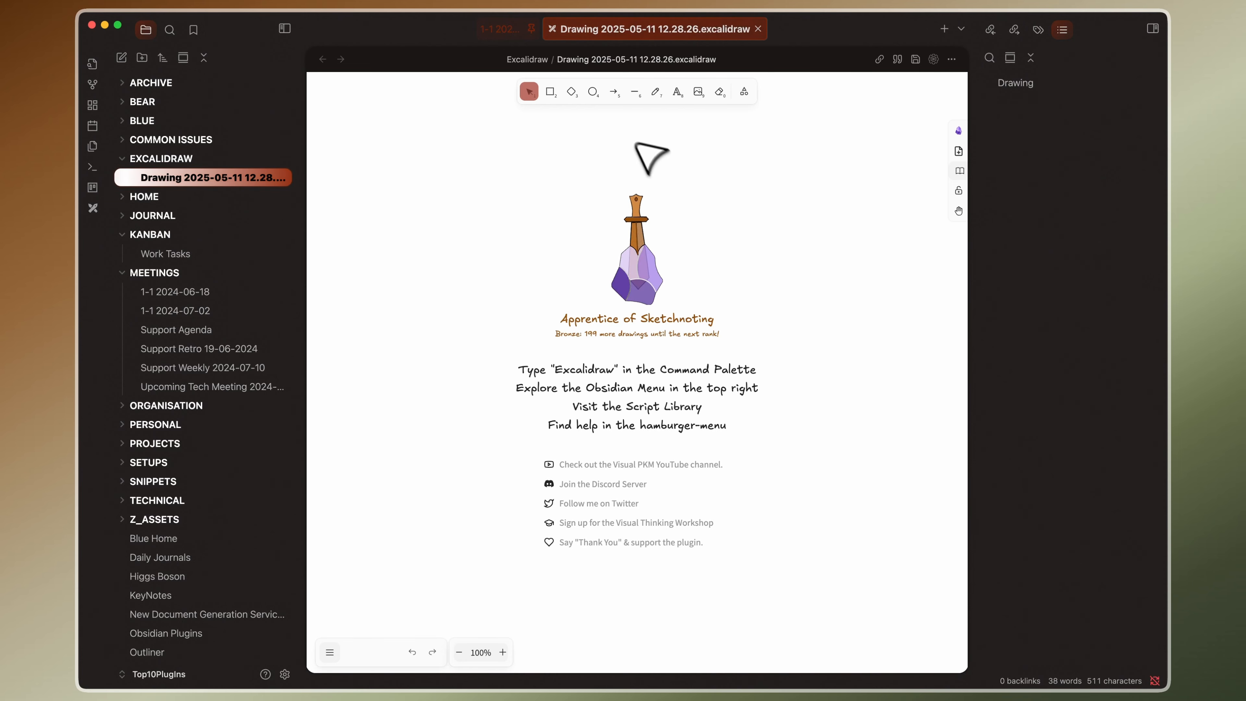
left_click(614, 92)
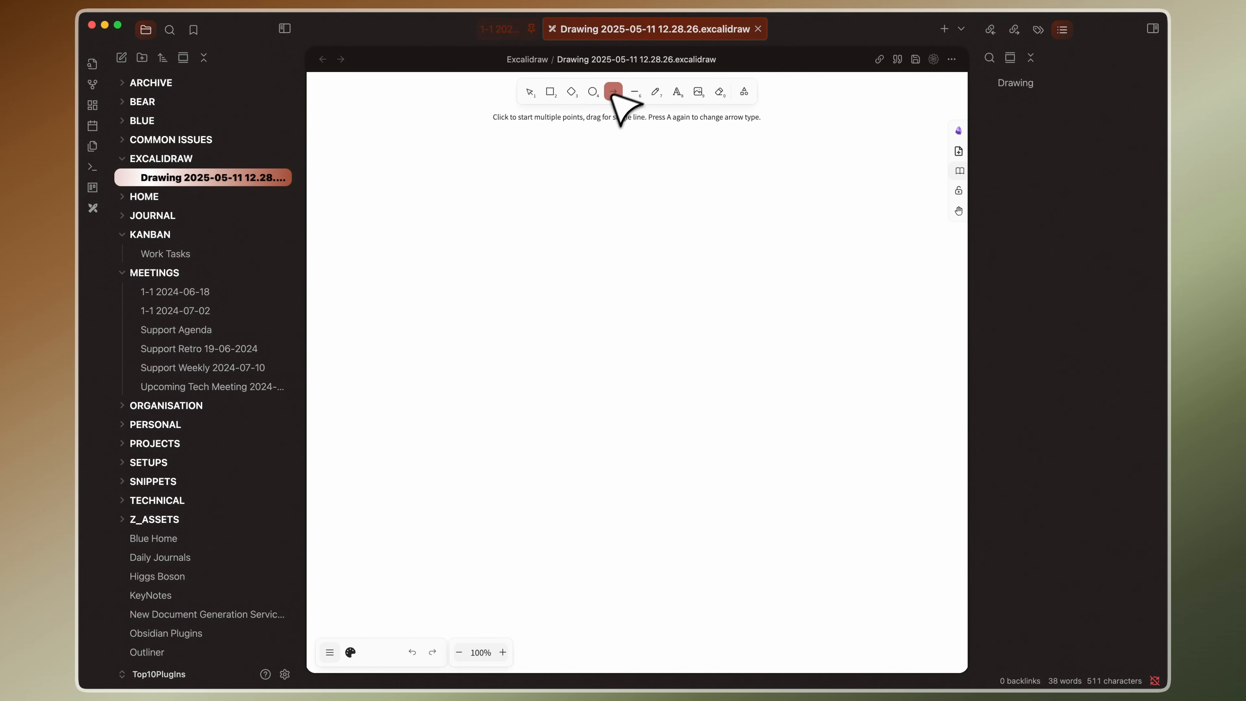
left_click(529, 92)
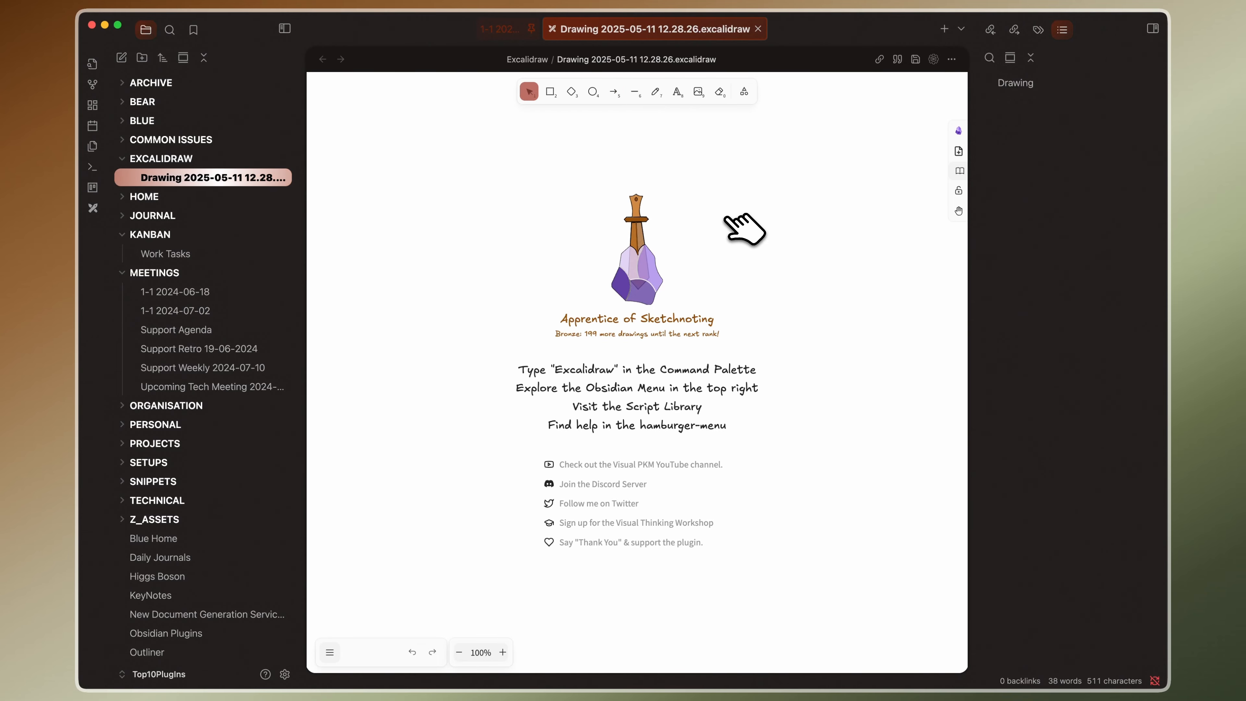
left_click(958, 152)
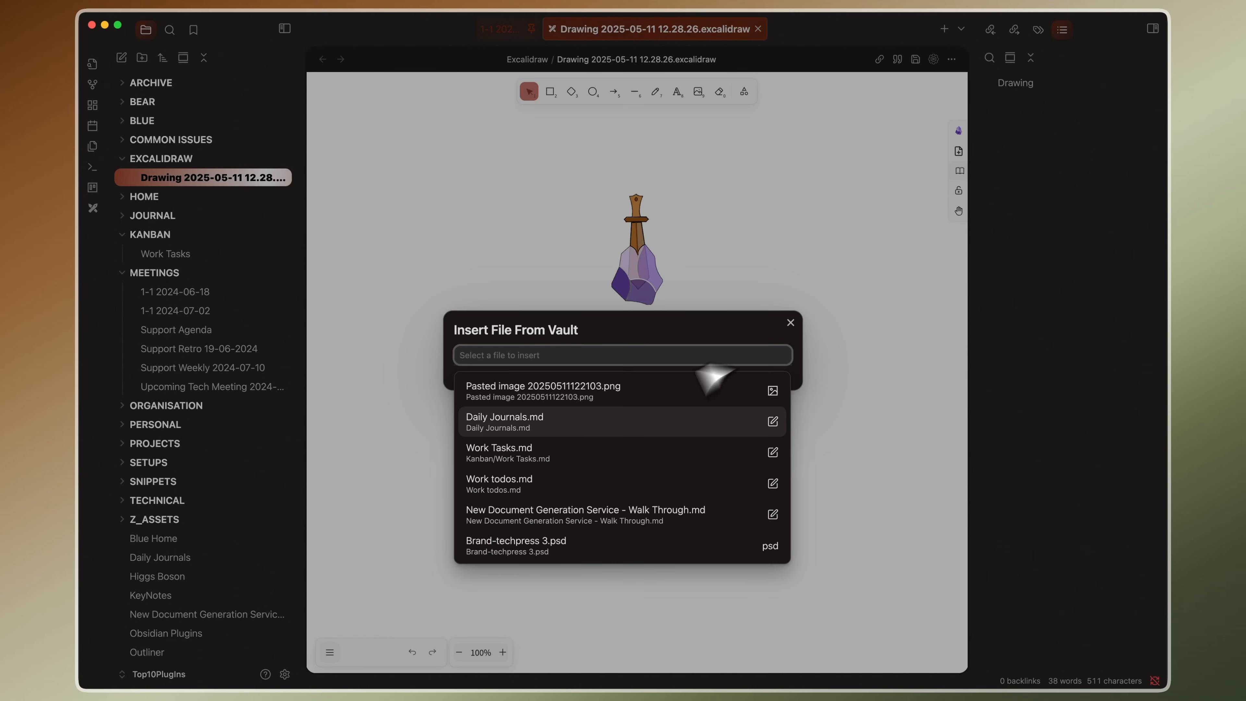
left_click(768, 254)
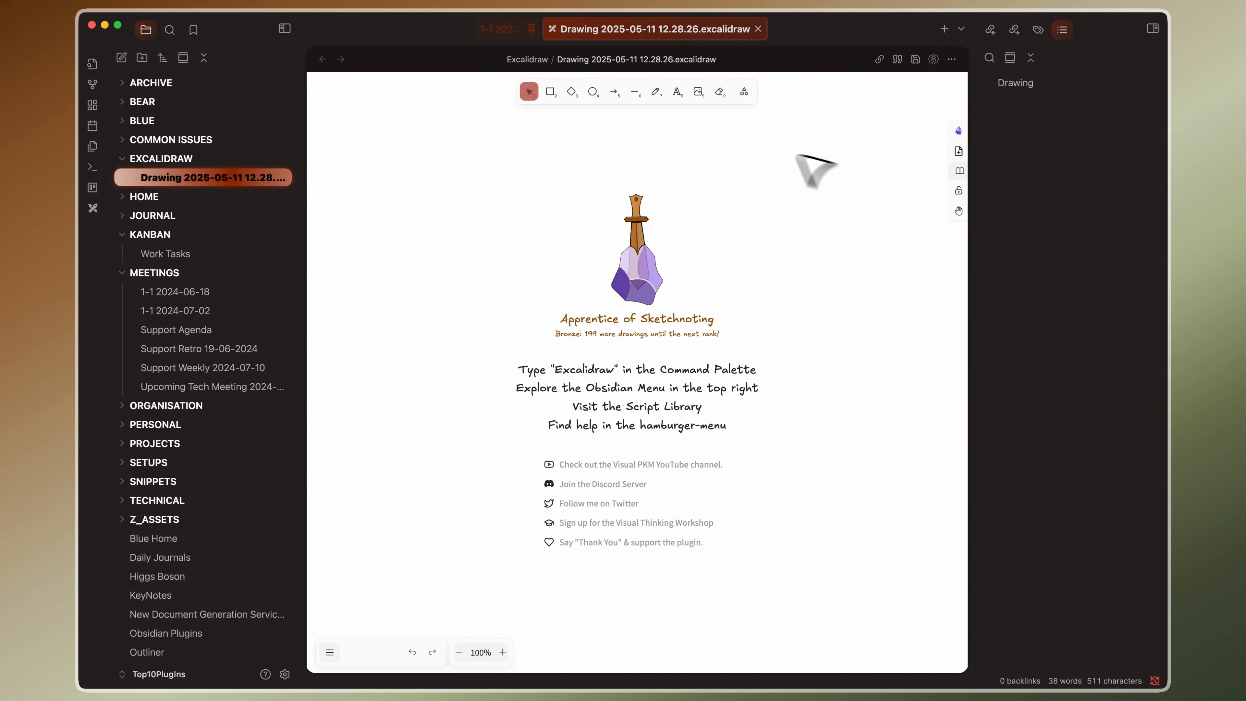
left_click(701, 91)
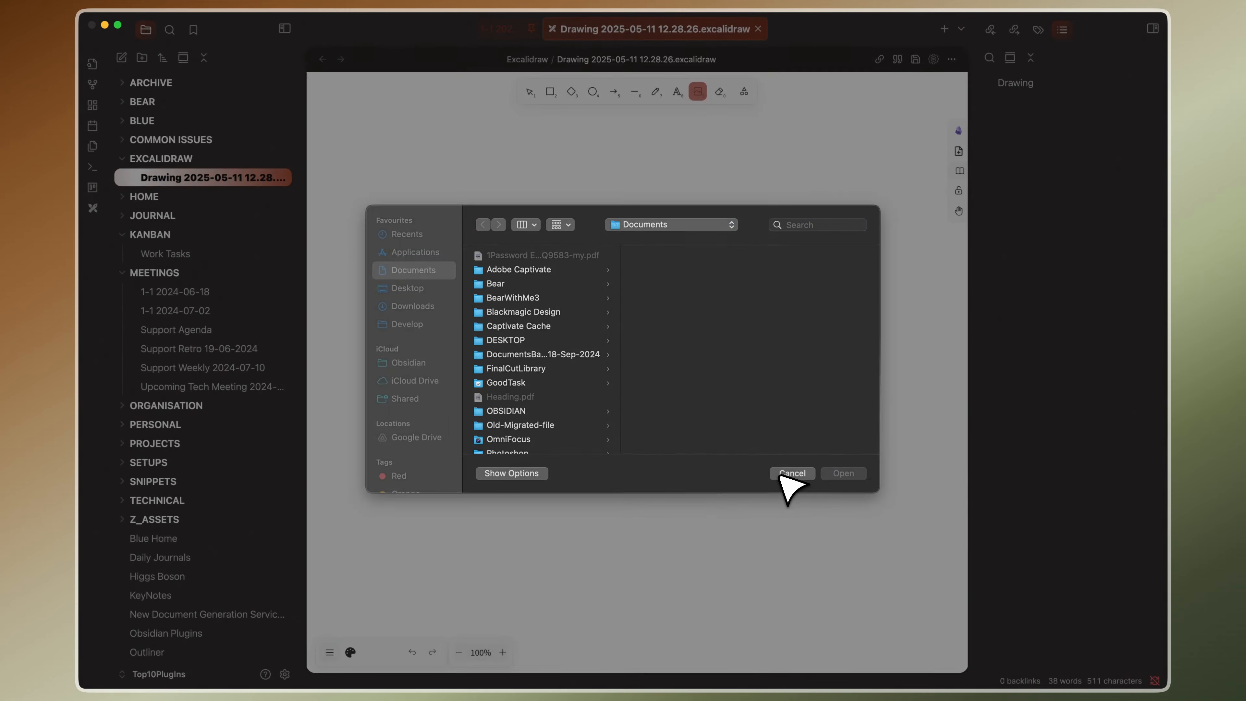
left_click(791, 475)
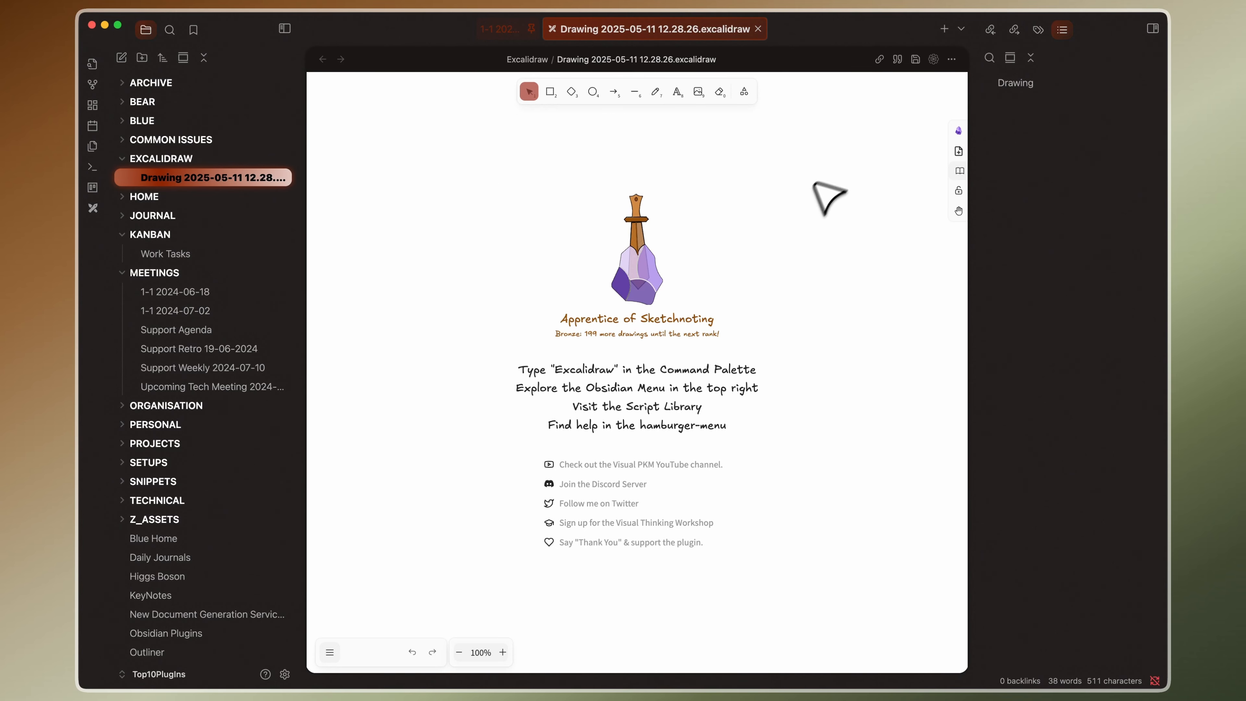
left_click(656, 92)
mouse_move(637, 173)
left_mouse_down()
mouse_move(596, 366)
mouse_move(675, 376)
left_mouse_up()
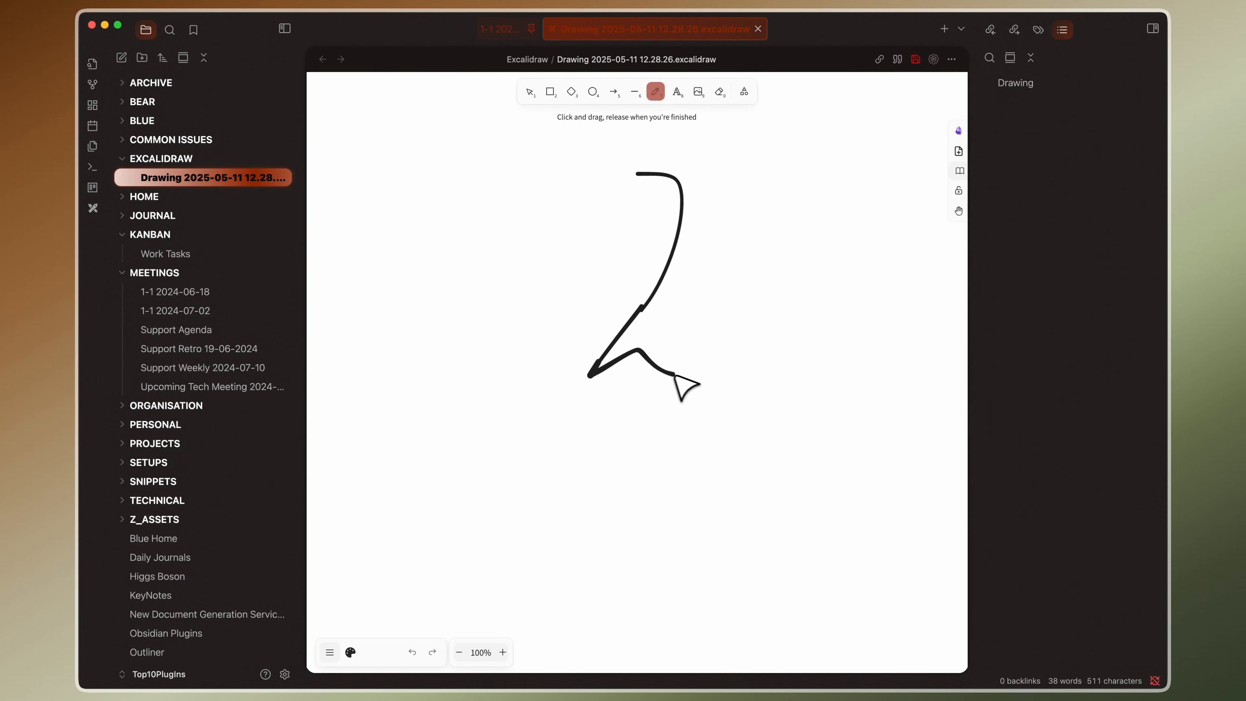
key("cmd+z")
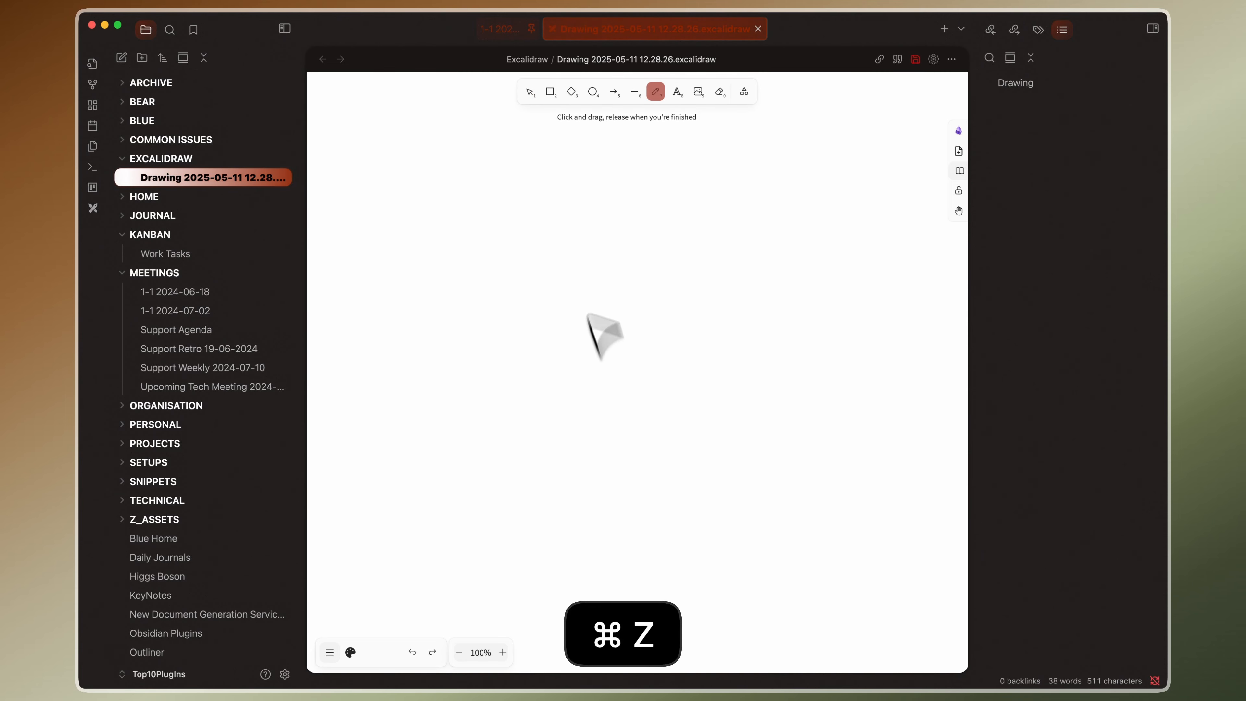
mouse_move(702, 191)
left_mouse_down()
mouse_move(660, 207)
mouse_move(674, 361)
mouse_move(701, 430)
left_mouse_up()
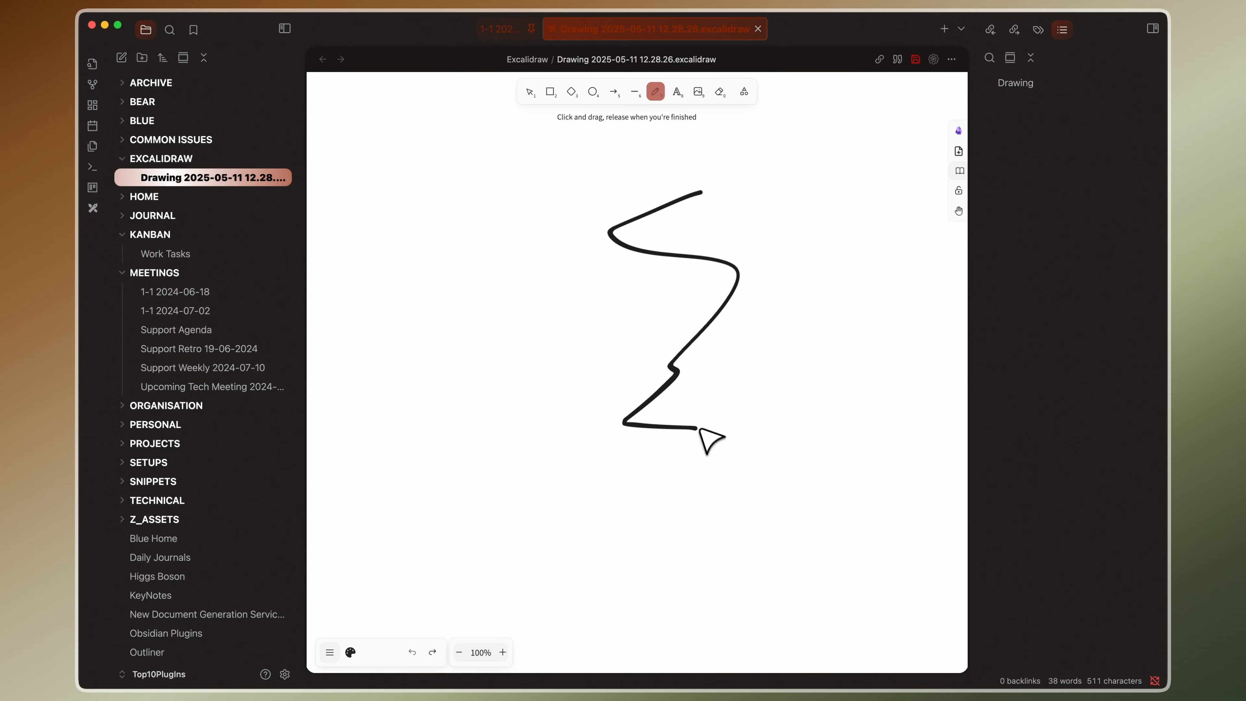
key("super+z")
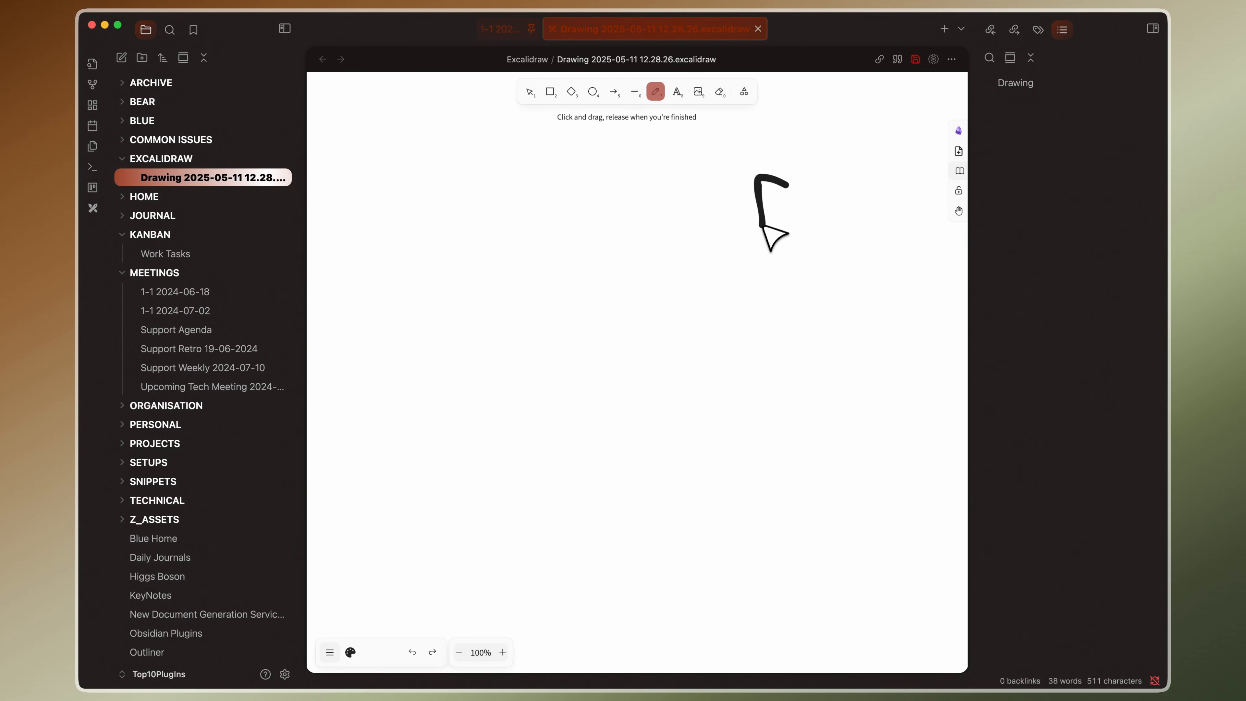
Draw a wavy freehand stroke in the upper part of the canvas and add the label "text" below it
left_click_drag(711, 234, 602, 289)
key("Escape")
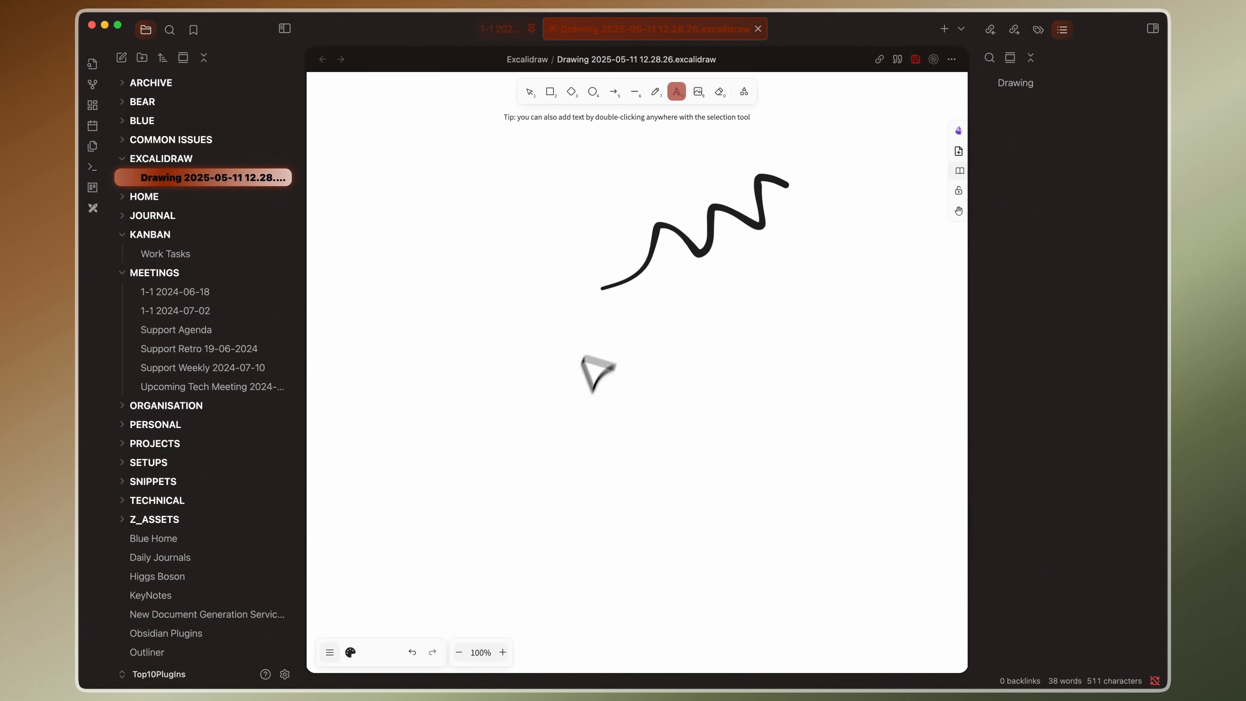
left_click(719, 91)
left_click_drag(675, 271, 511, 168)
key("super+z")
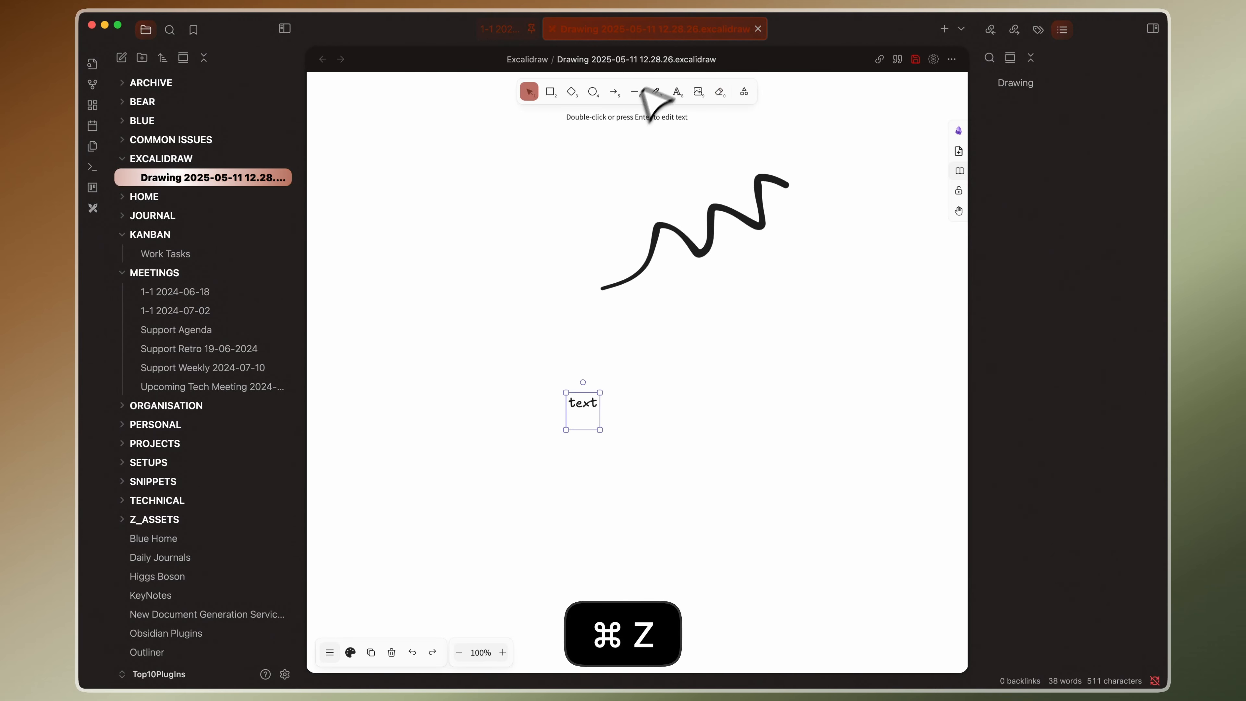
Draw an ellipse just left of the wavy freehand stroke
left_click(592, 91)
left_click_drag(510, 210, 608, 282)
left_click(573, 91)
left_click(695, 245)
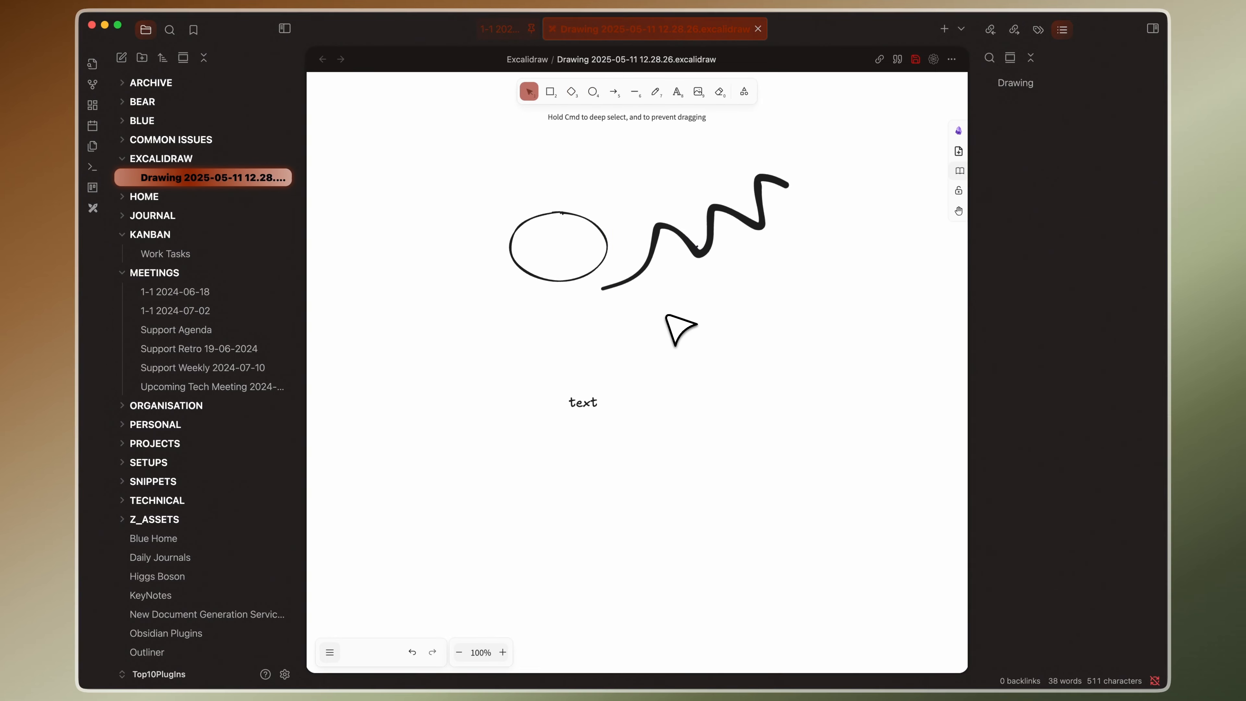
Draw a rounded four-sided shape to the lower right of the "text" label and rotate it to a tilted position
left_click_drag(665, 316, 750, 353)
left_click(572, 92)
left_click_drag(642, 359, 815, 459)
left_click_drag(713, 344, 659, 259)
Draw a nearly horizontal arrow between the ellipse and the "text" label, and save the drawing
left_click(614, 92)
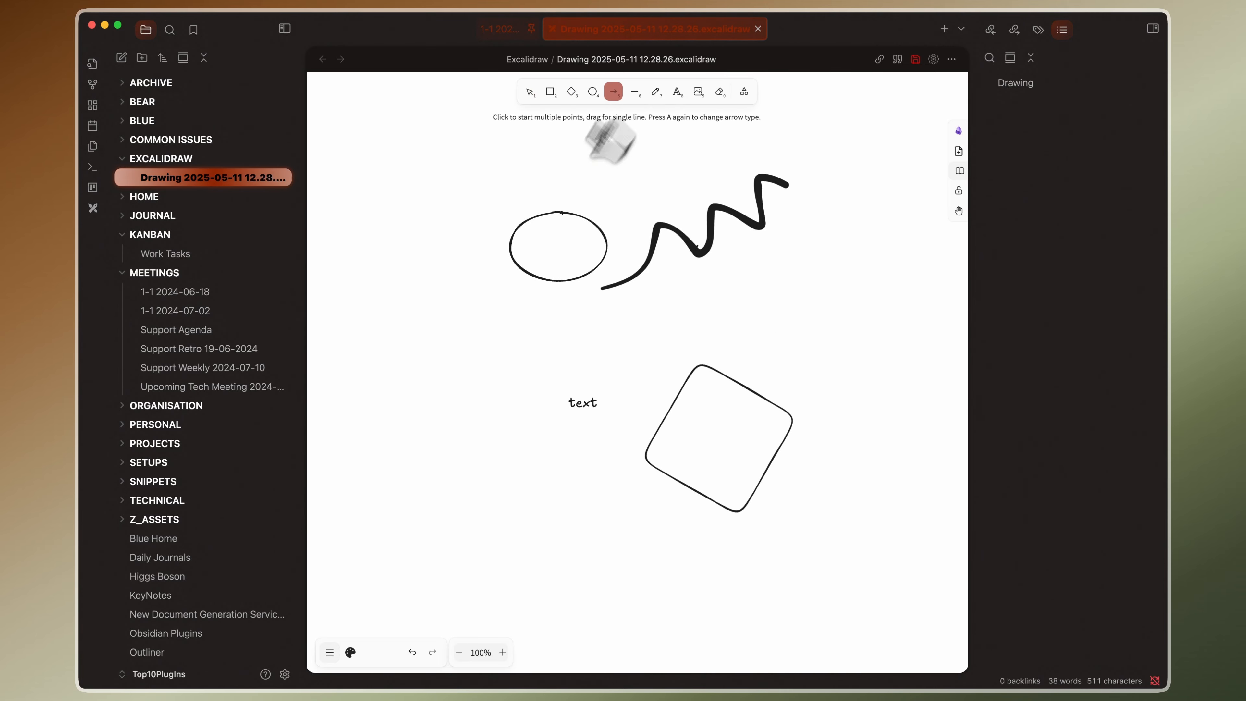
mouse_move(469, 327)
left_mouse_down()
mouse_move(652, 350)
mouse_move(634, 334)
left_mouse_up()
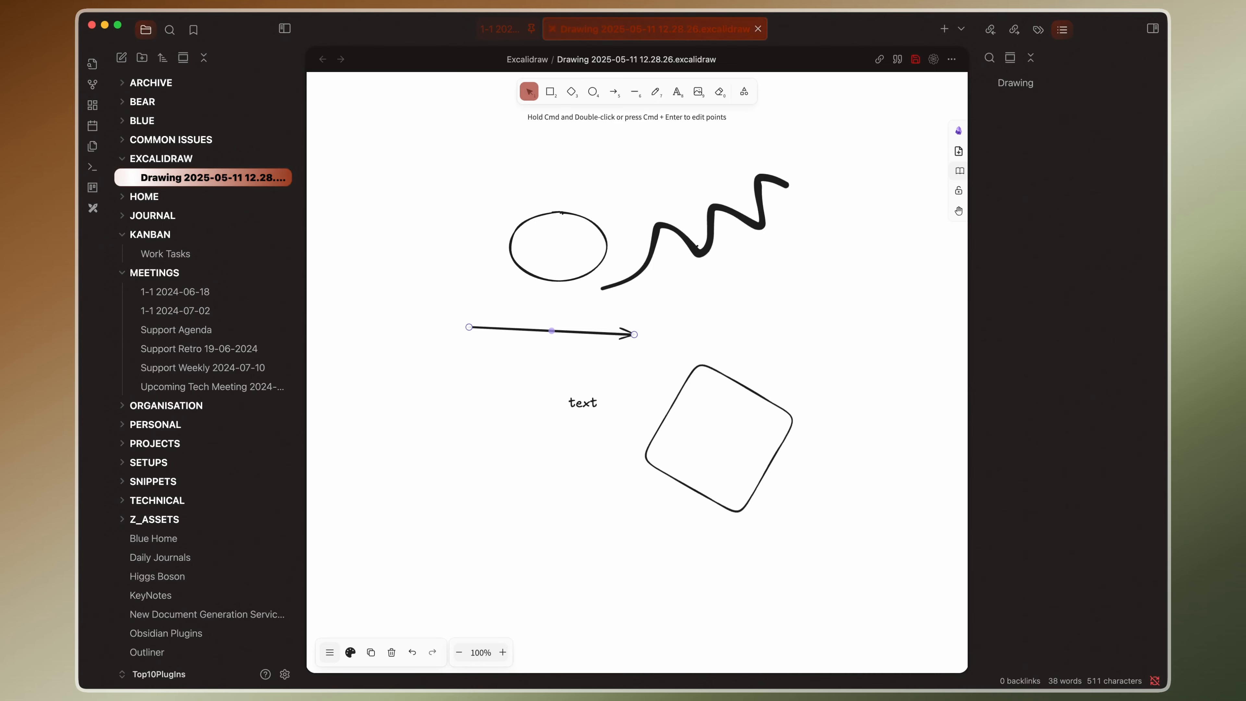
left_click(915, 59)
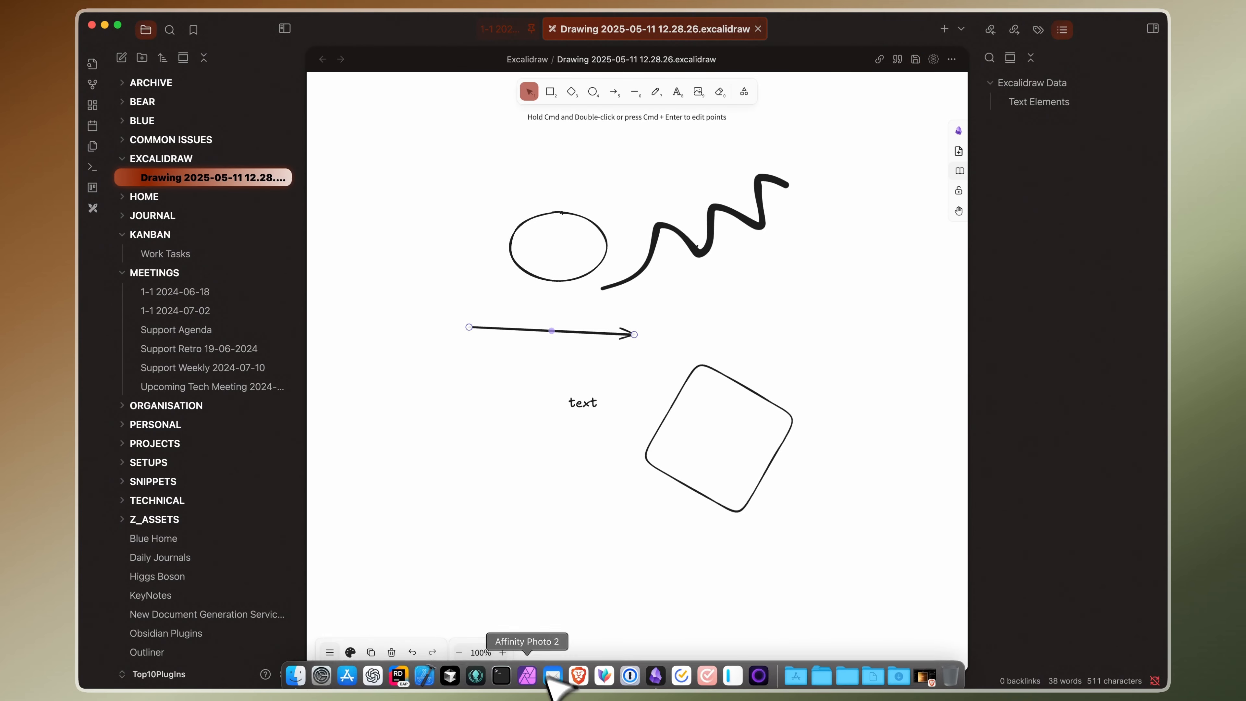
Style the arrow with an orange stroke, the thickest stroke width, the highest sloppiness and the elbow arrow type
left_click(350, 653)
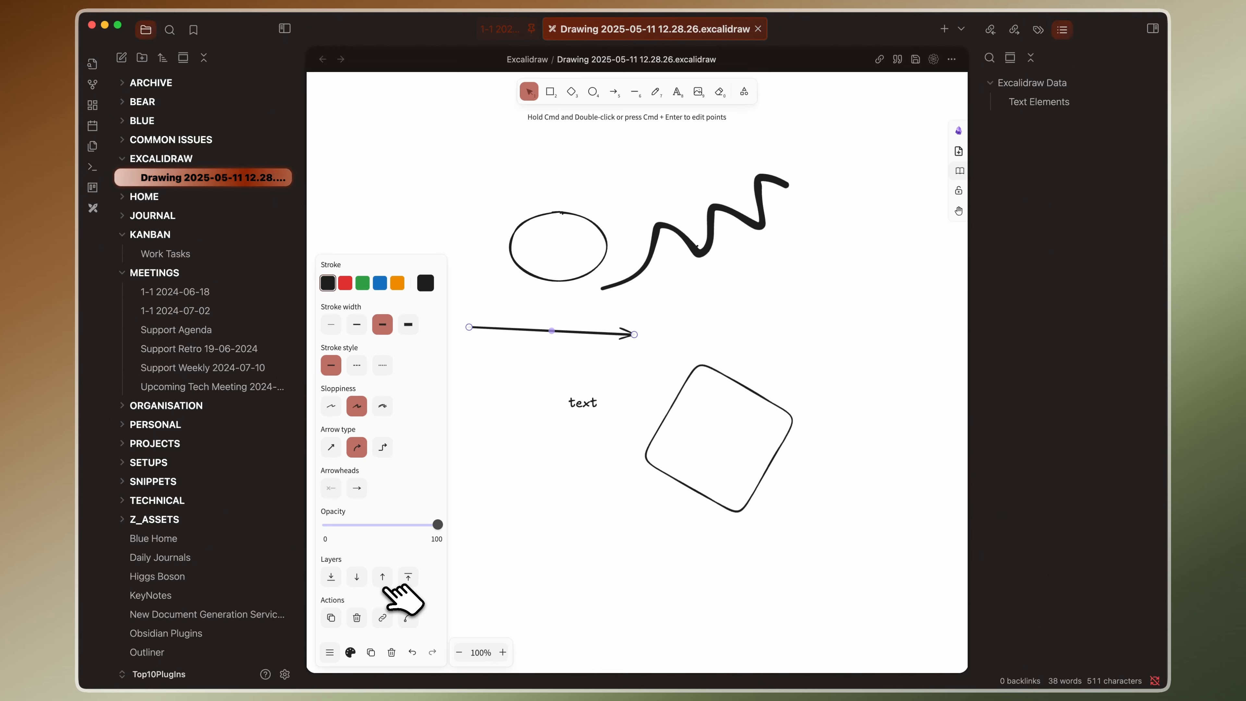
left_click(397, 283)
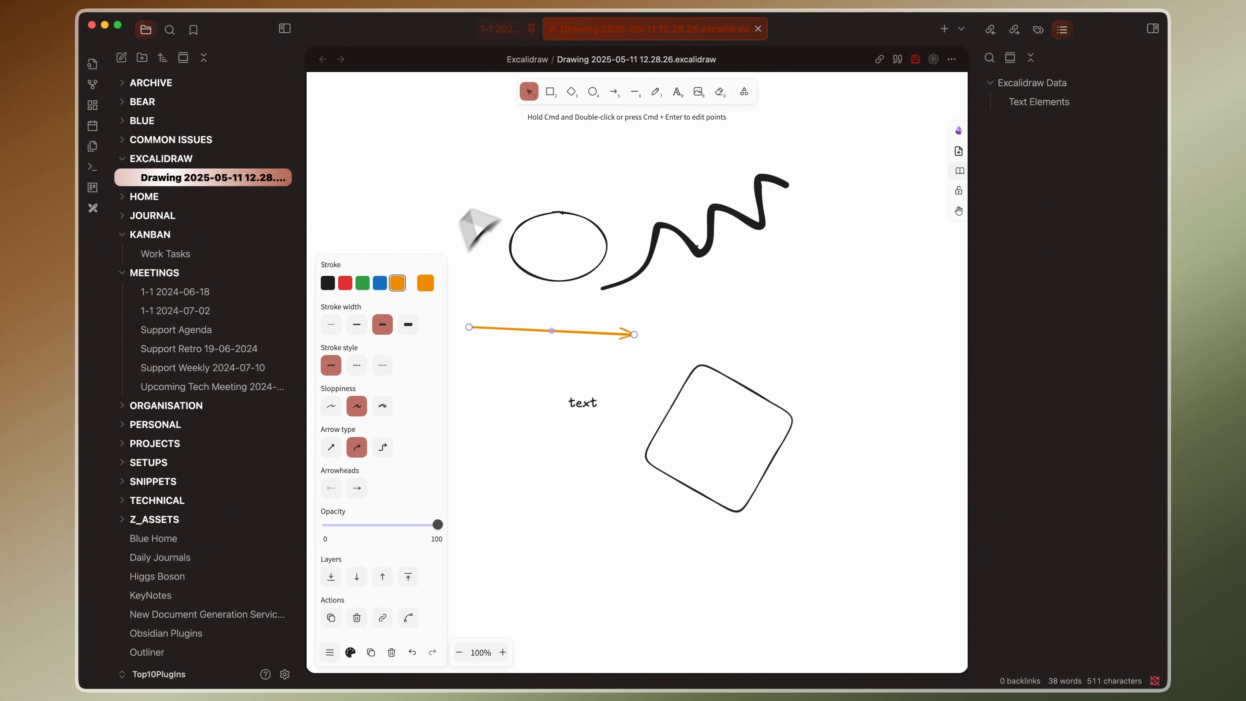
left_click(407, 324)
left_click(382, 406)
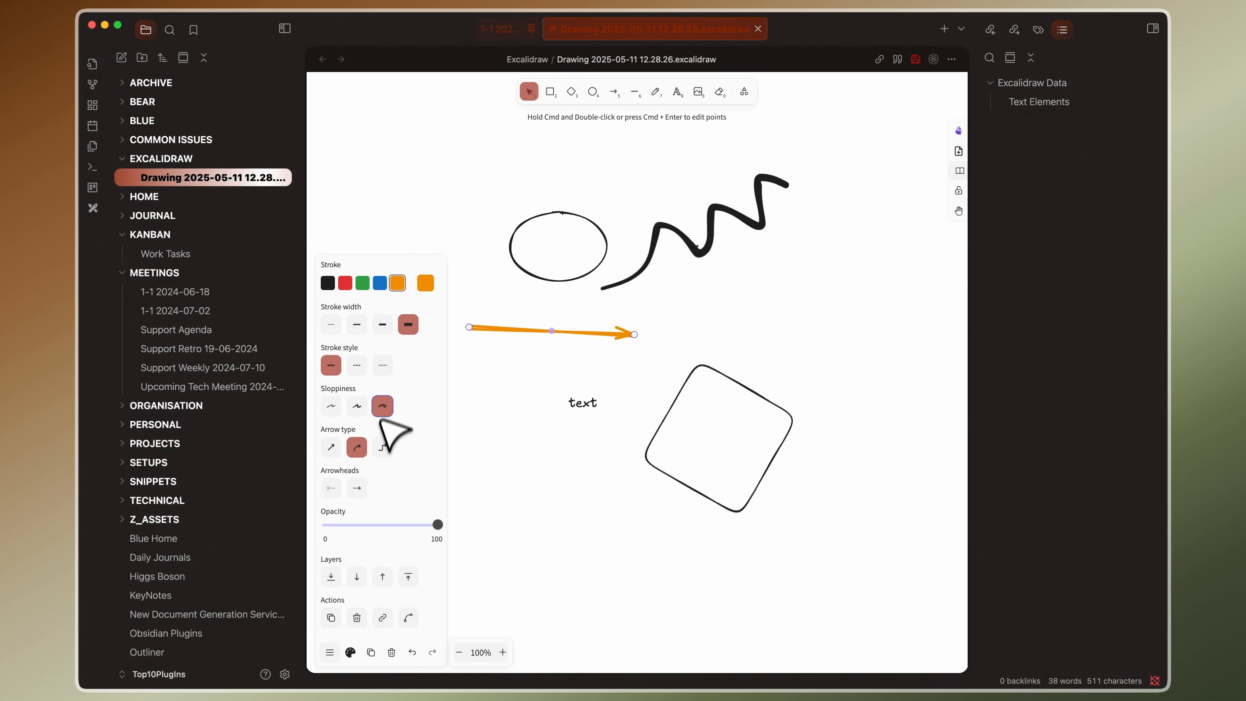
left_click(382, 446)
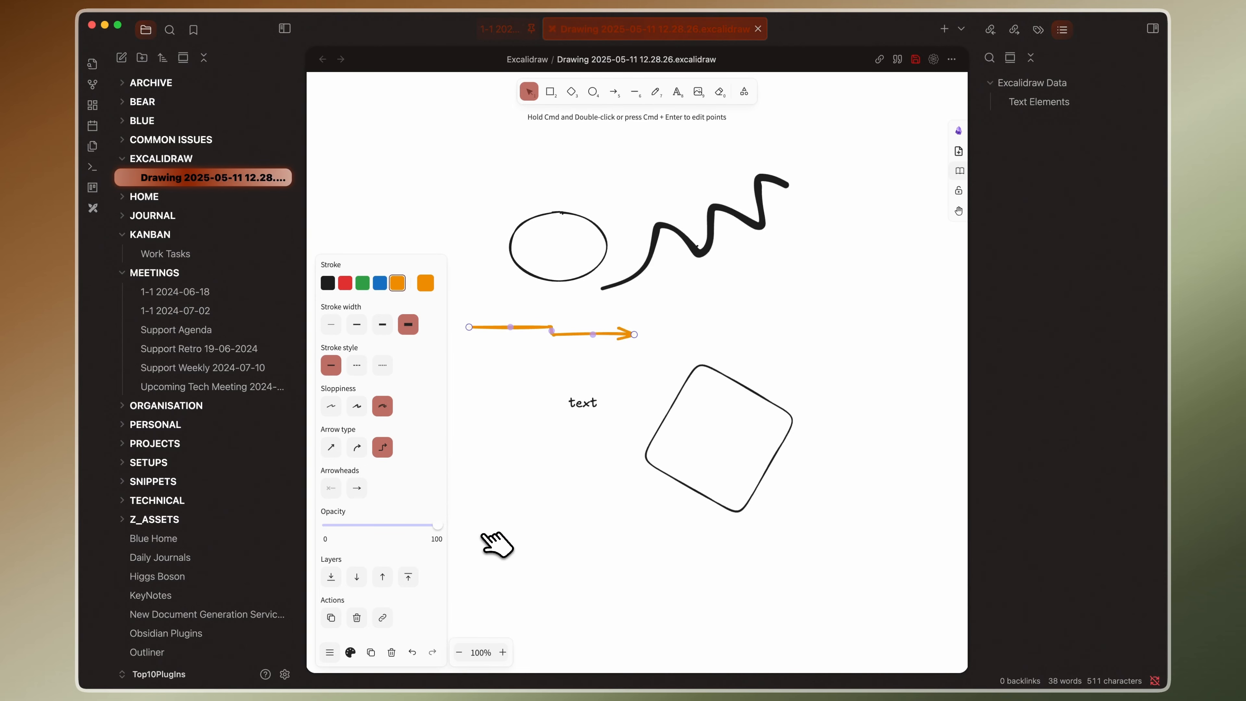
left_click(564, 595)
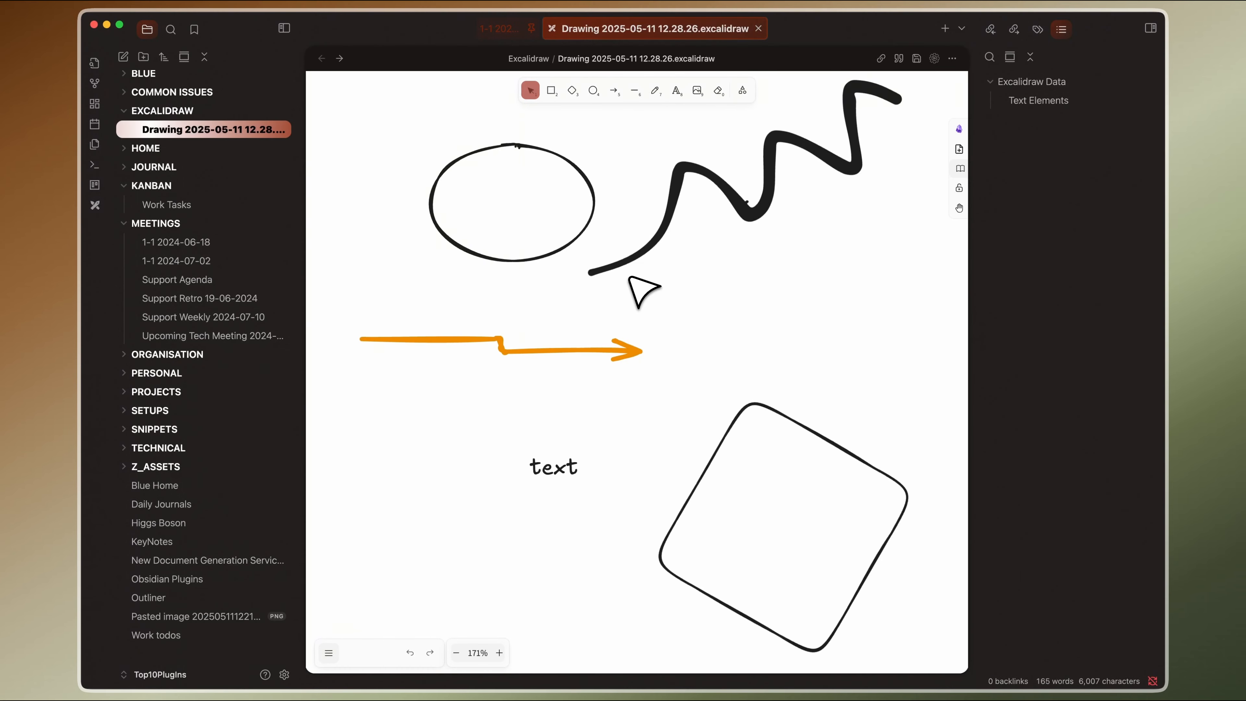
Search the community plugins for "note refa" and install Note Refactor
left_click(283, 675)
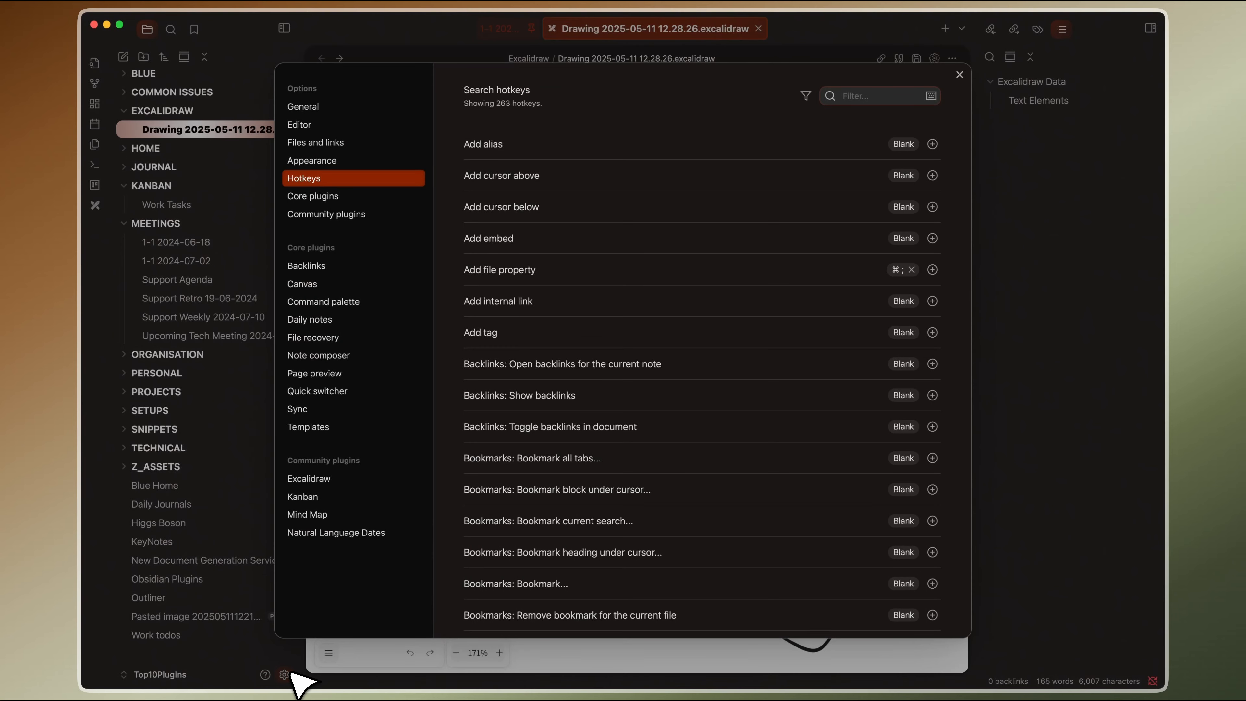
left_click(365, 216)
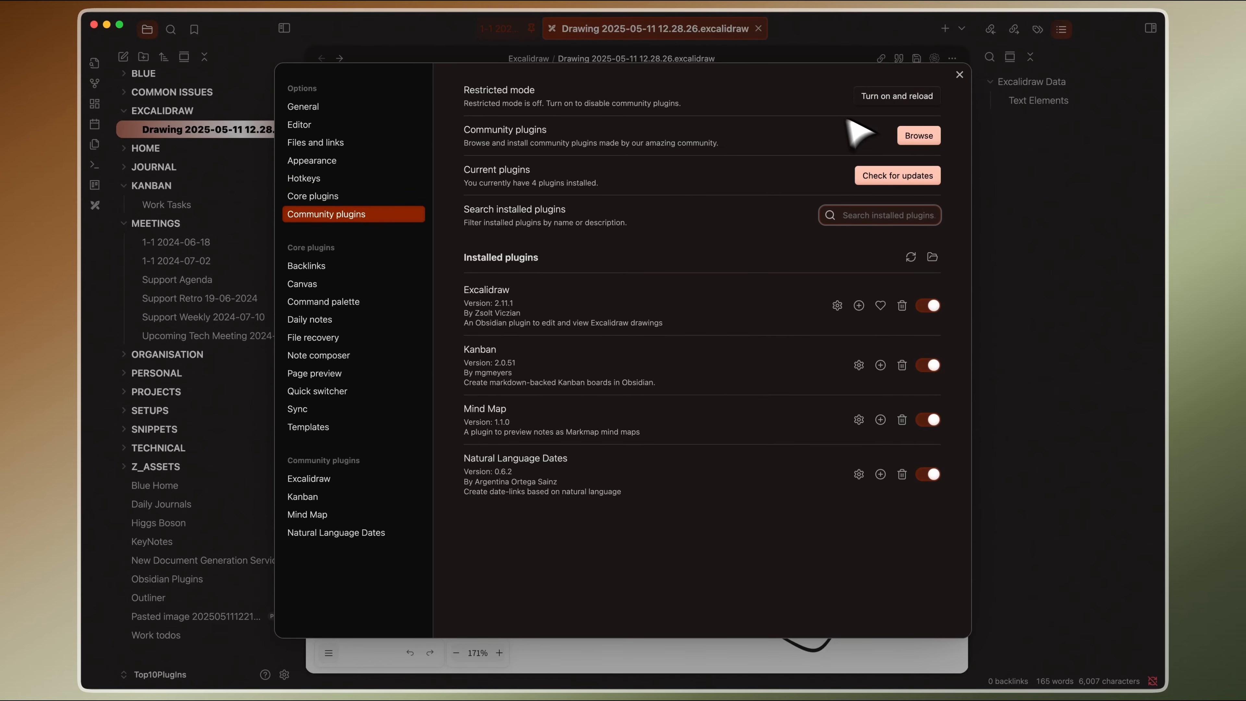
left_click(919, 135)
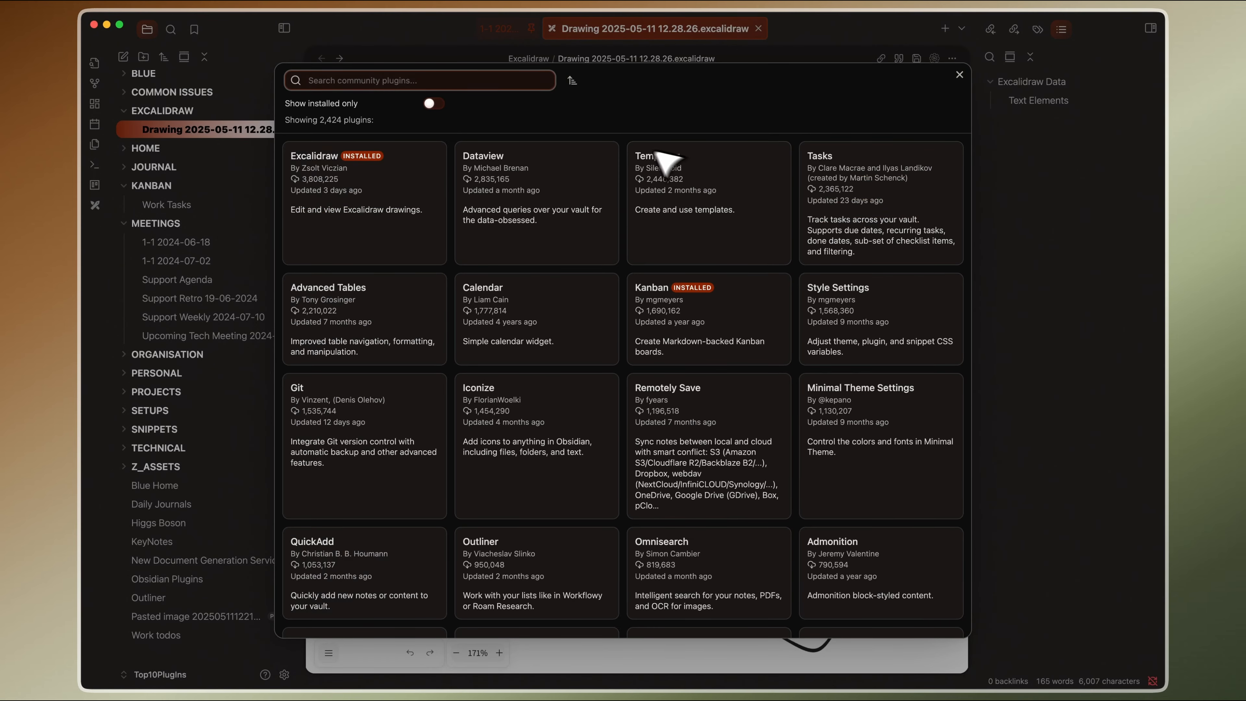
type("note refa")
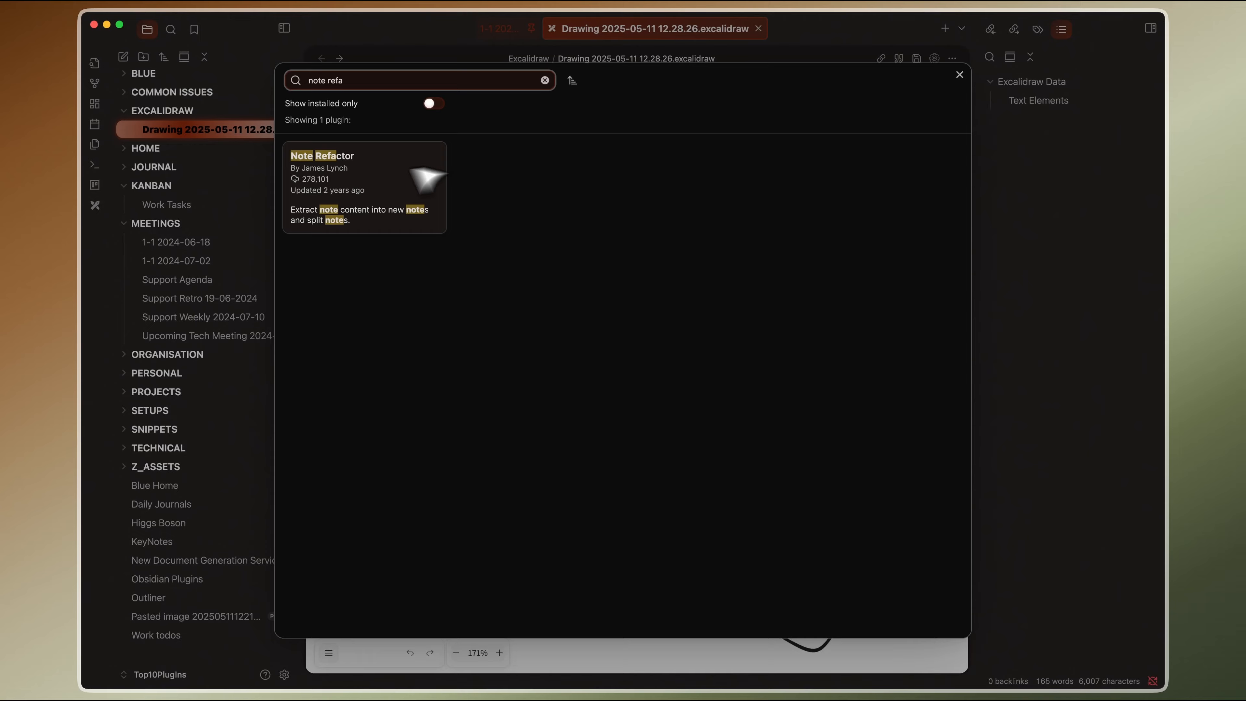
left_click(336, 182)
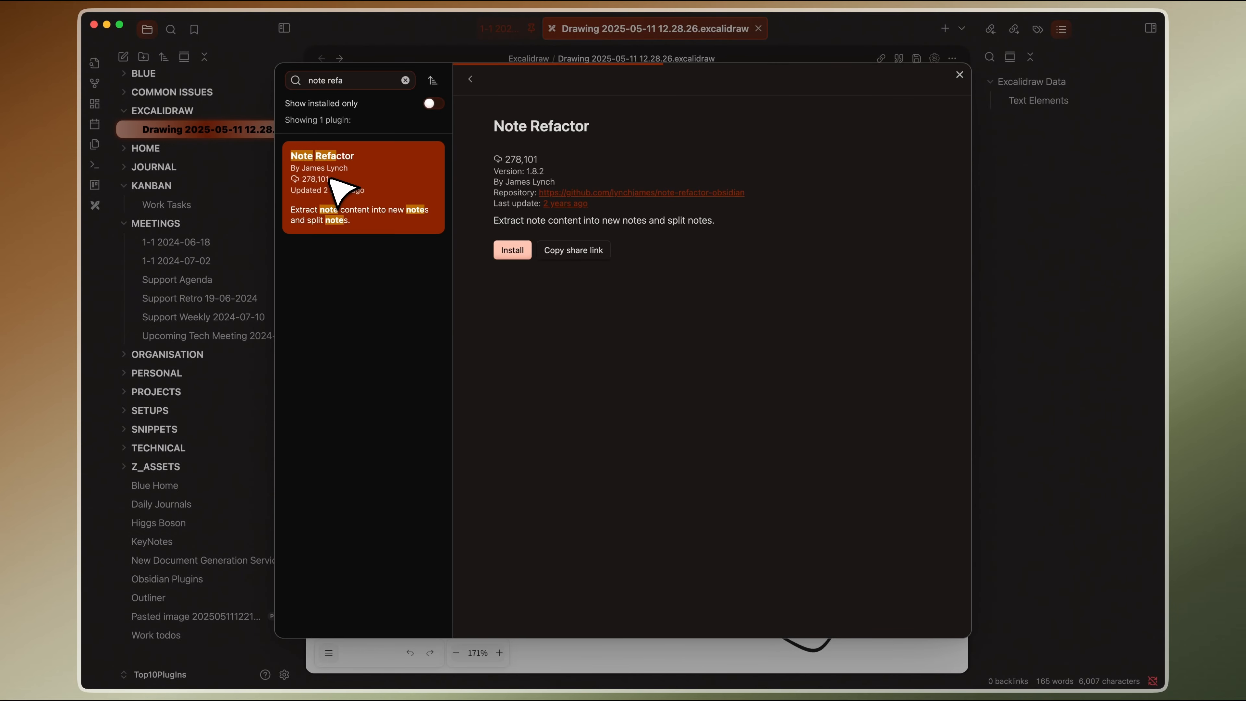
left_click(513, 250)
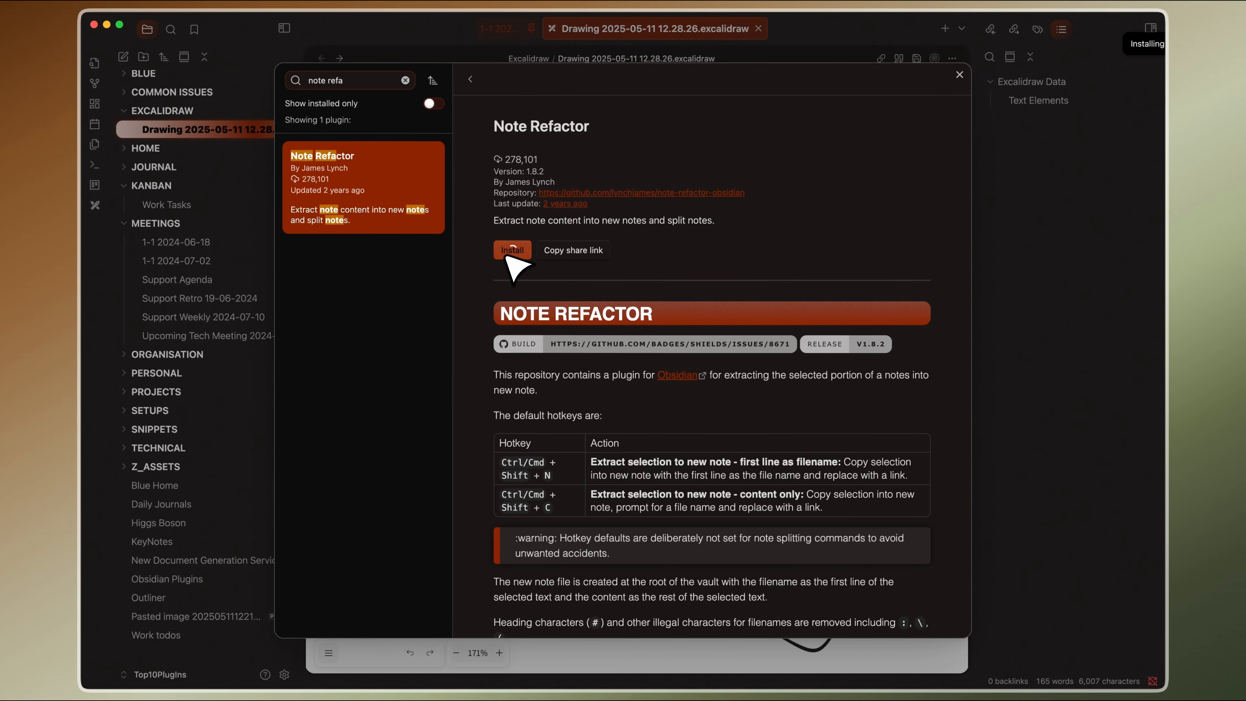
Read the Note Refactor documentation on default hotkeys, extracting use cases, splitting use cases and the split-note commands
scroll(611, 459, "down", 3)
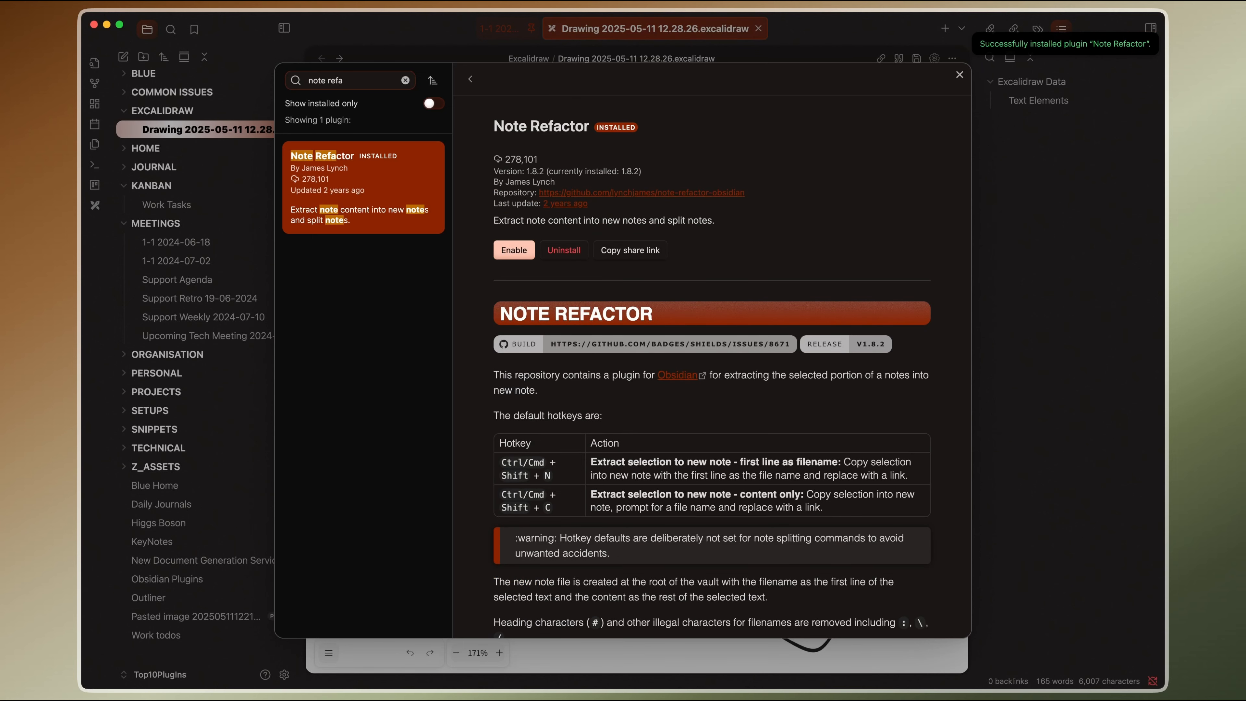
scroll(712, 367, "down", 2)
scroll(611, 459, "down", 2)
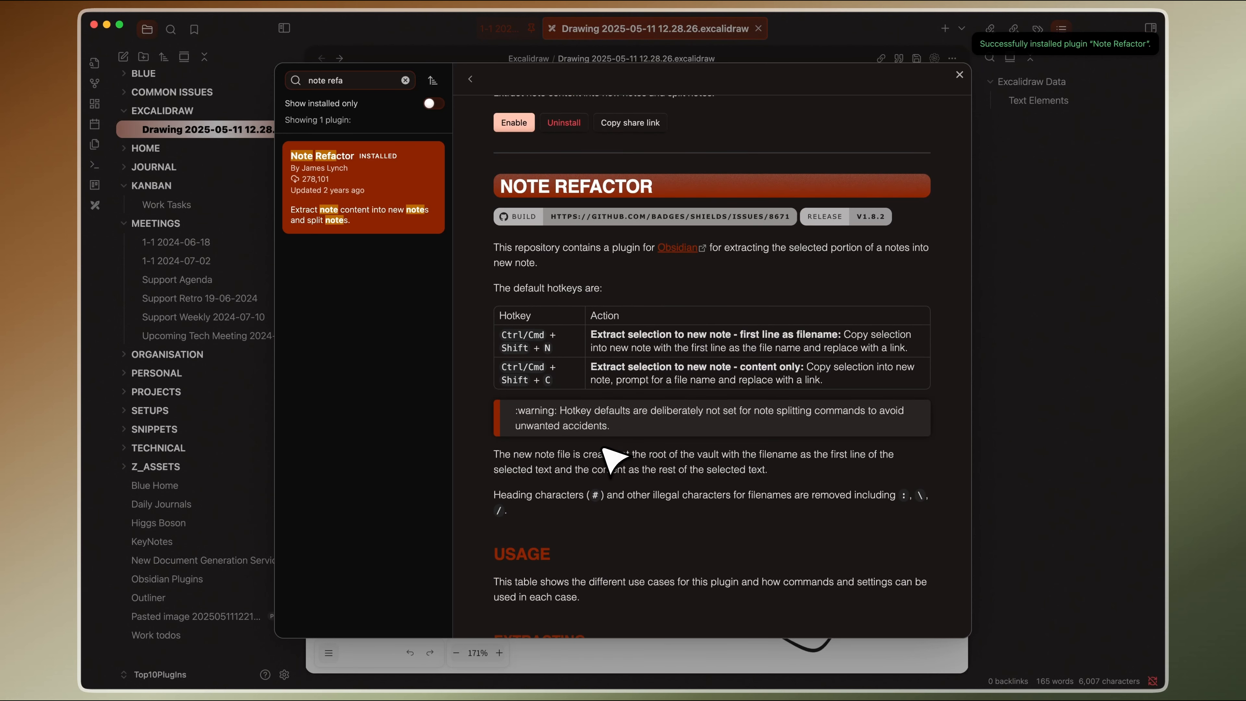
scroll(608, 455, "down", 2)
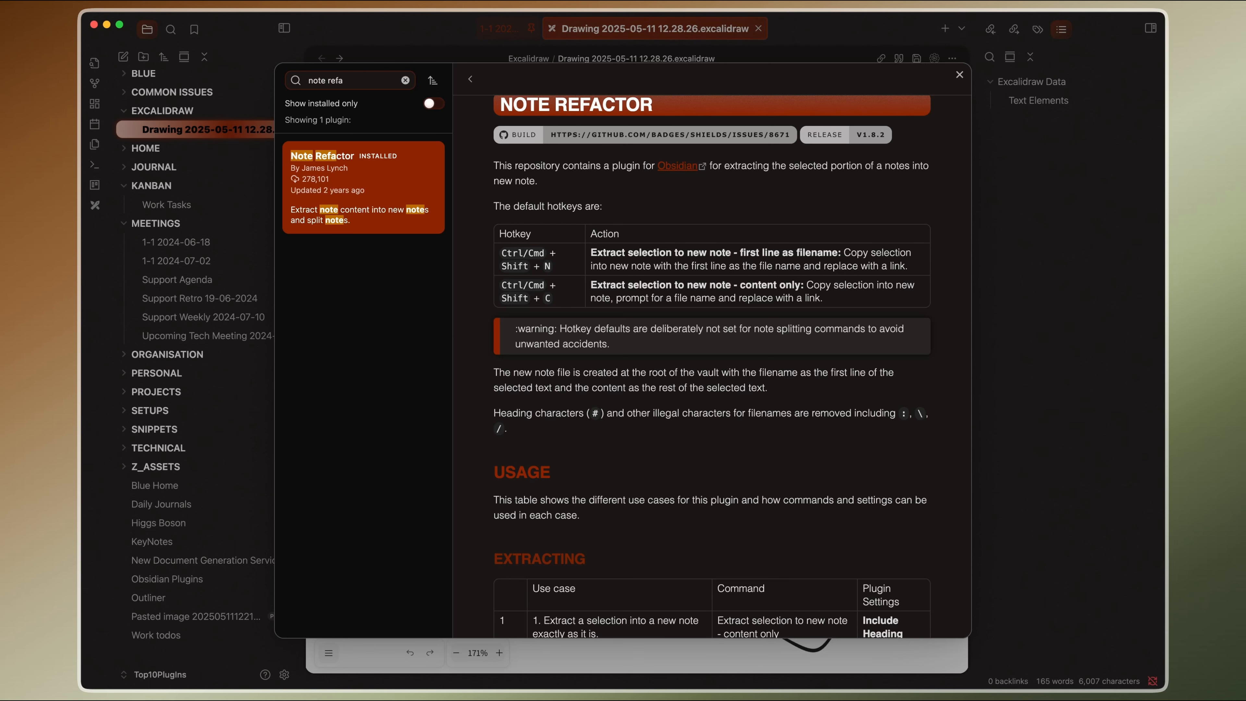
scroll(605, 449, "down", 5)
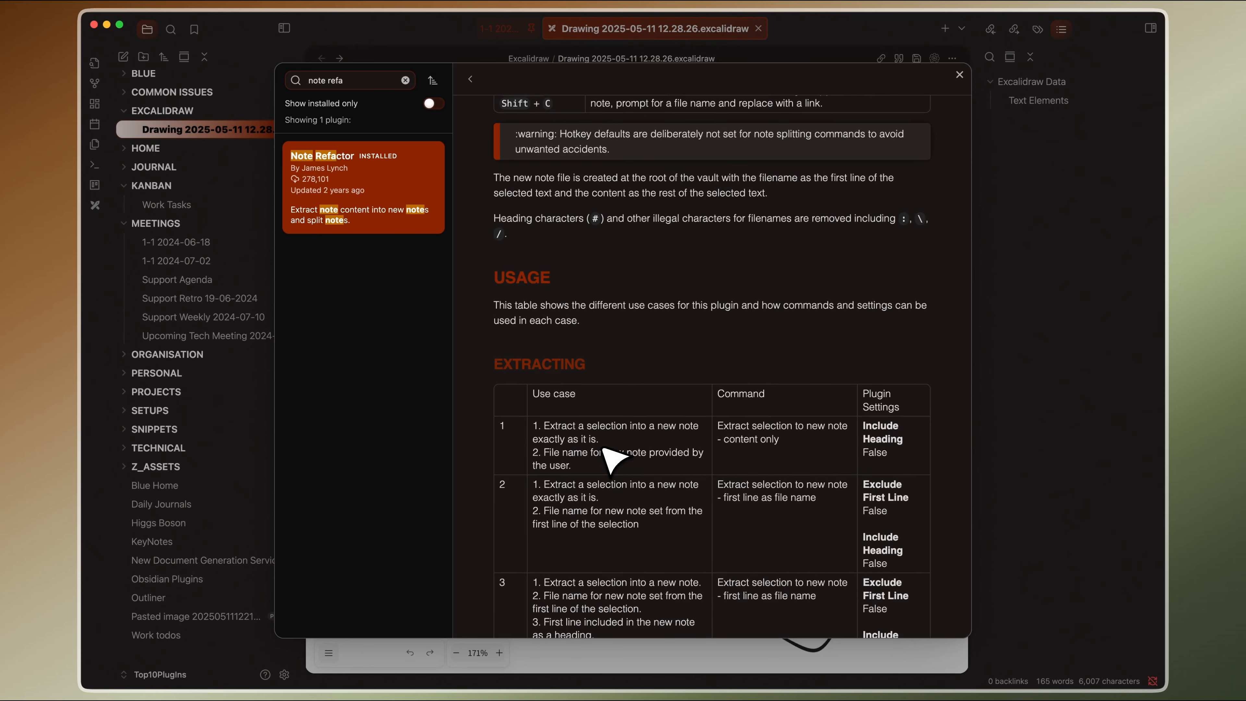
scroll(611, 461, "down", 6)
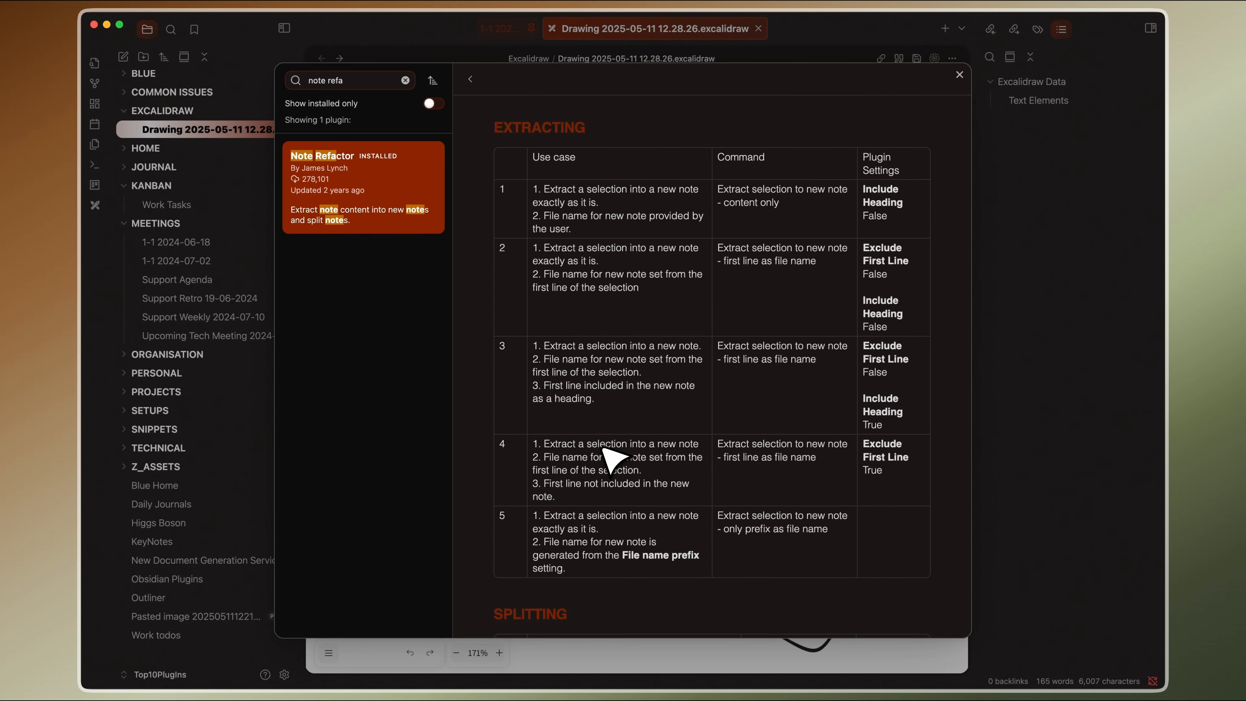
scroll(613, 462, "down", 13)
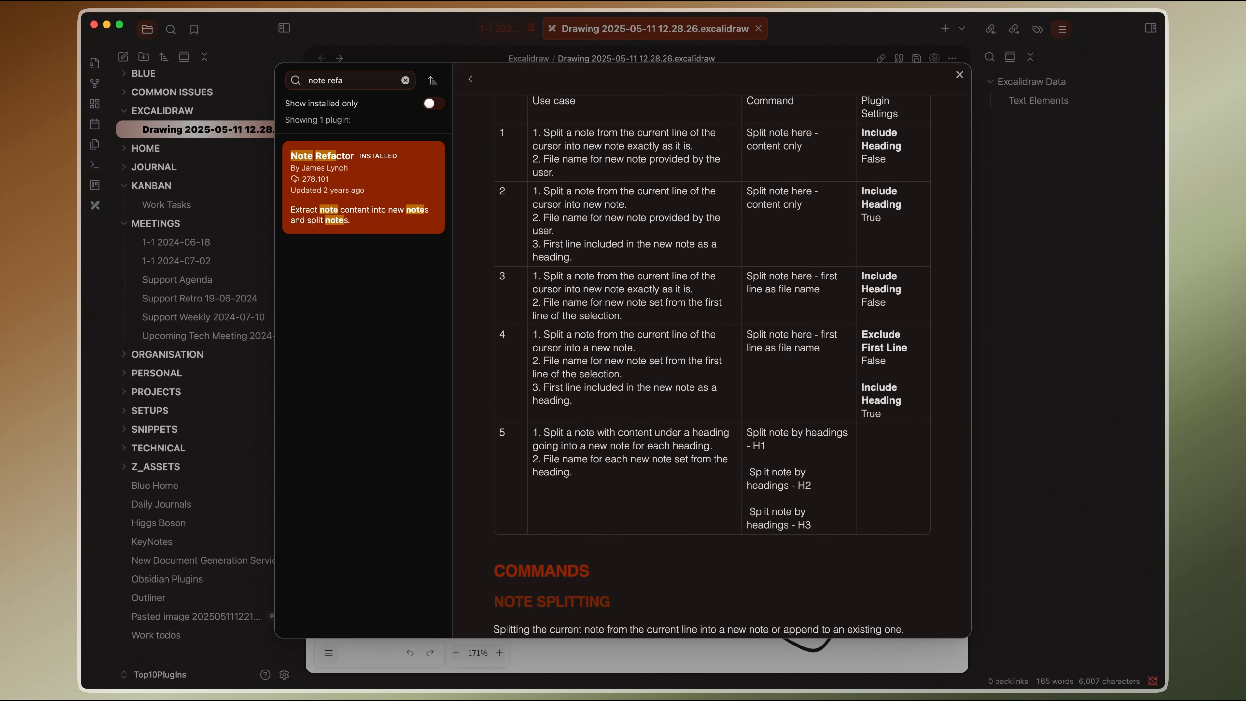
scroll(712, 365, "up", 1)
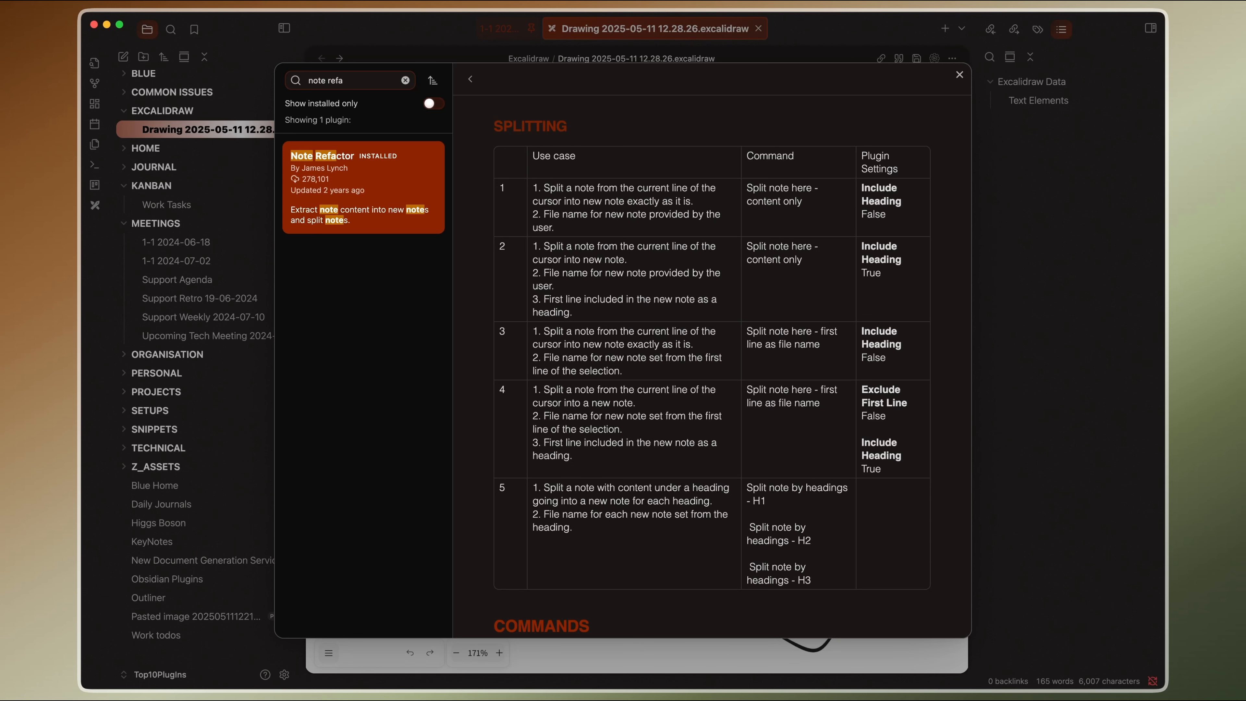
scroll(604, 449, "down", 12)
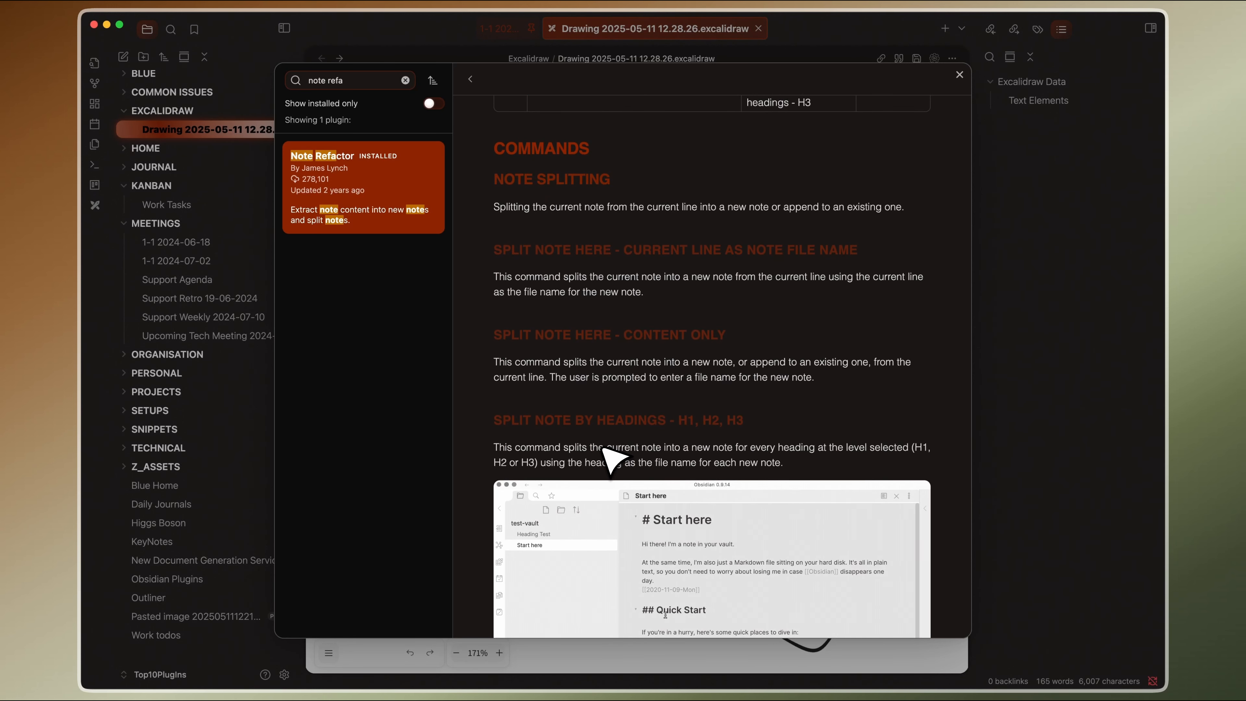
scroll(613, 462, "down", 5)
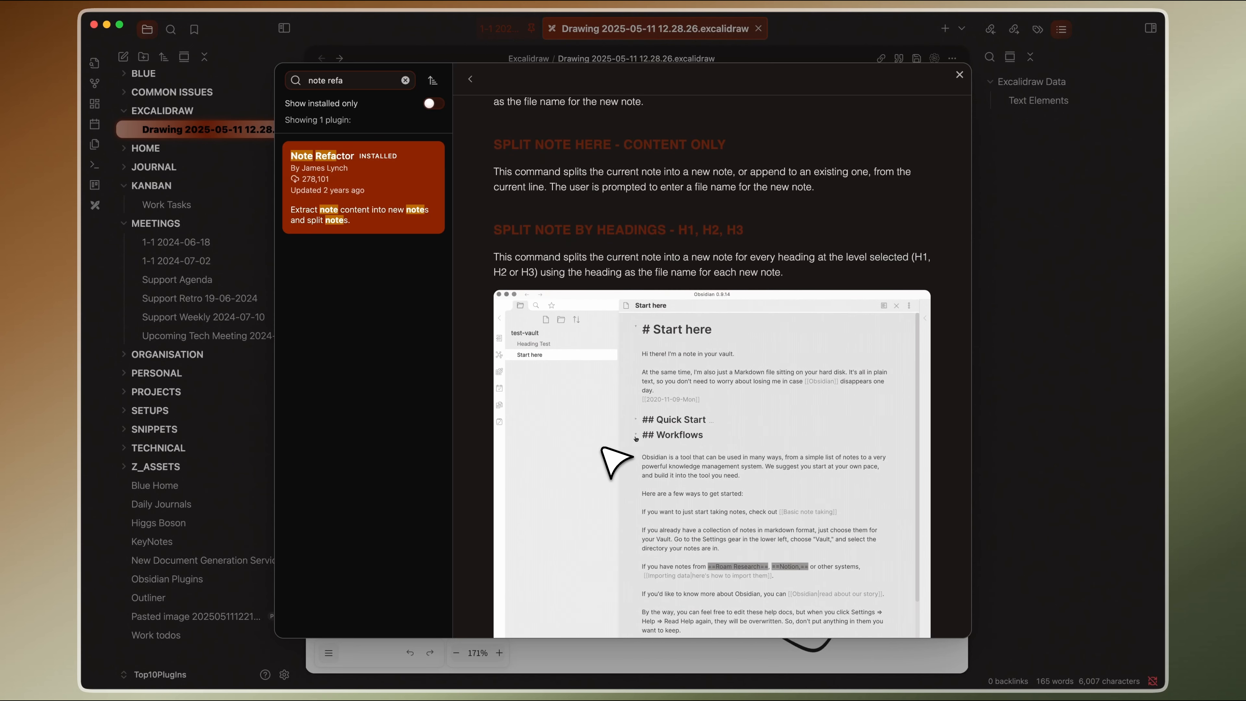
scroll(604, 449, "down", 4)
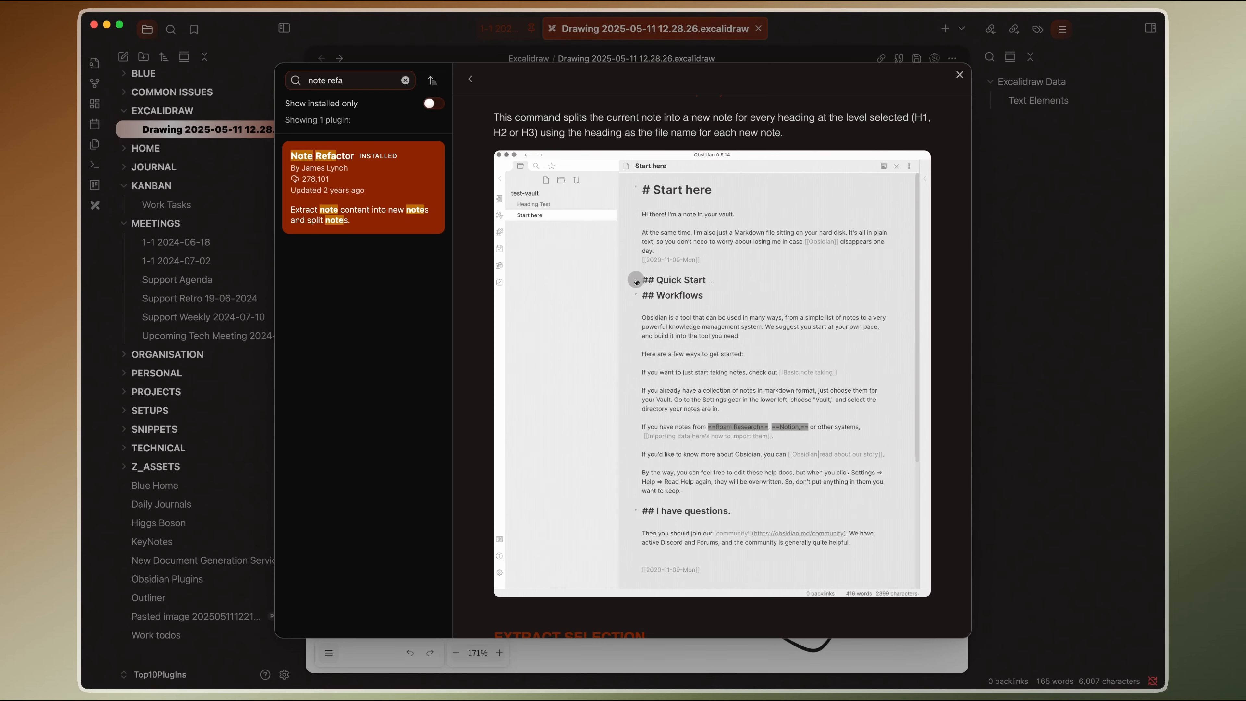
Return to the installed plugins, enable Note Refactor and close the settings
left_click(1014, 250)
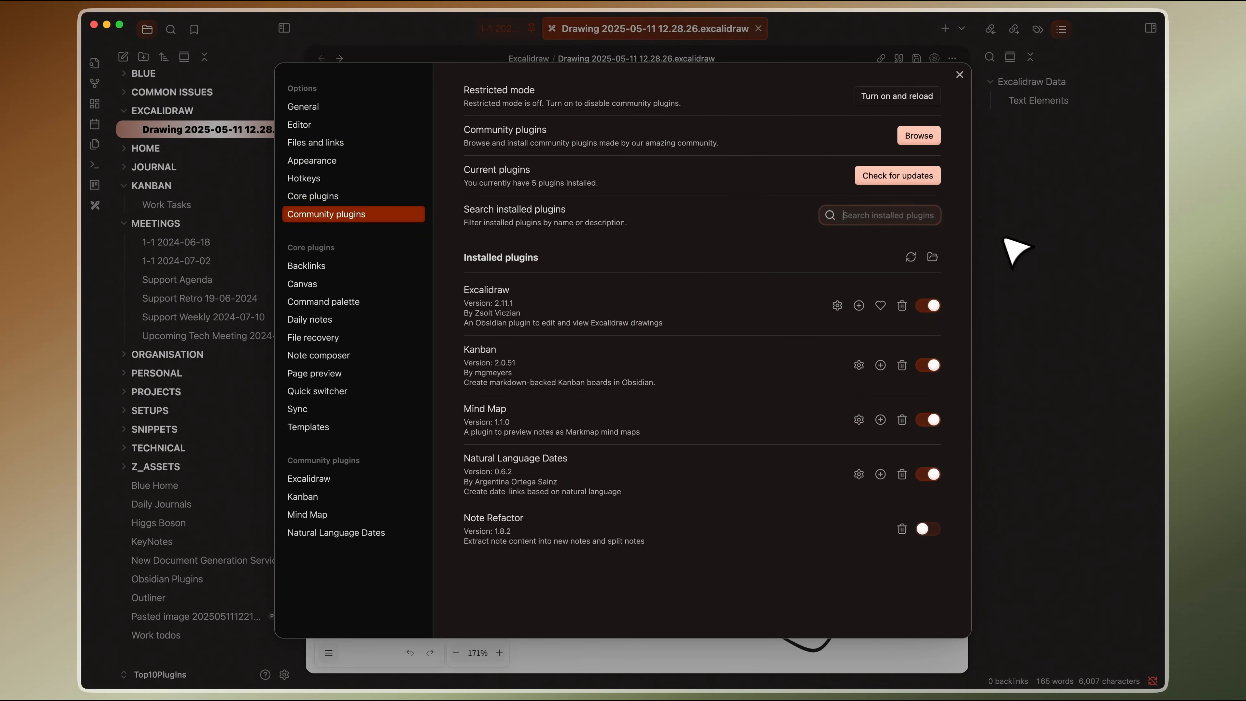
left_click(959, 75)
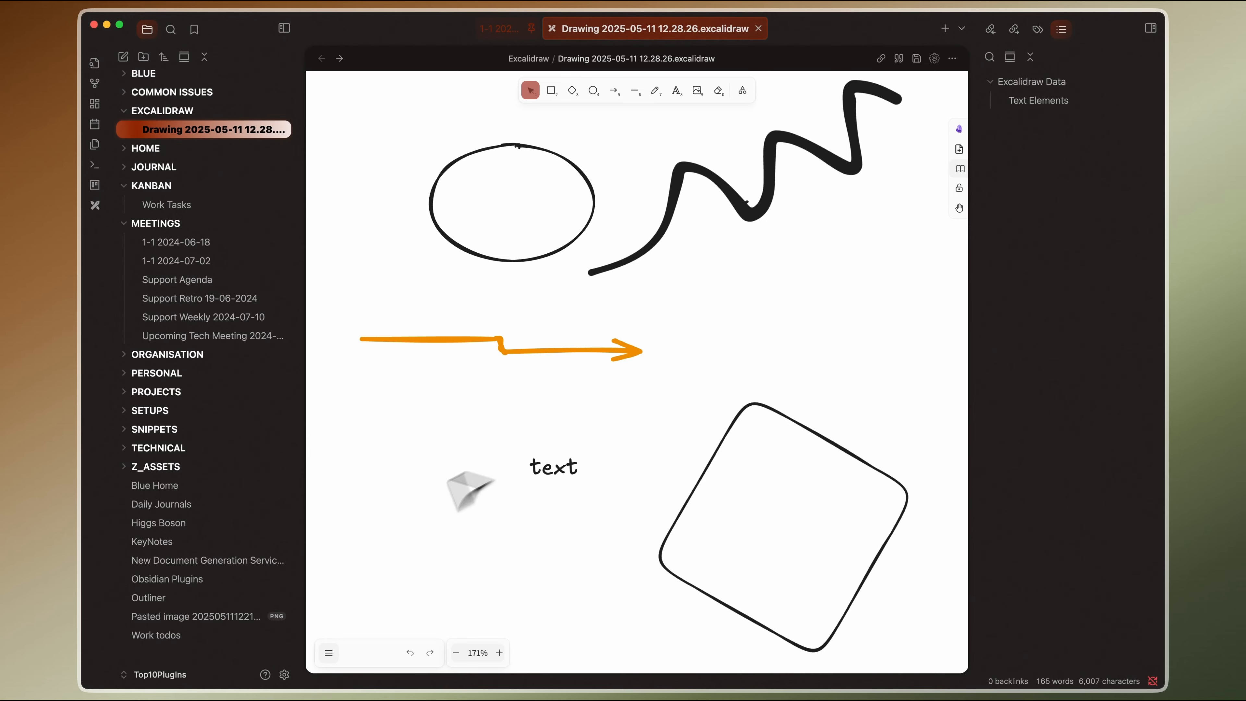
Open the Higgs Boson note, copy its article section including the closing divider, and paste it four times at the end of the note
left_click(215, 523)
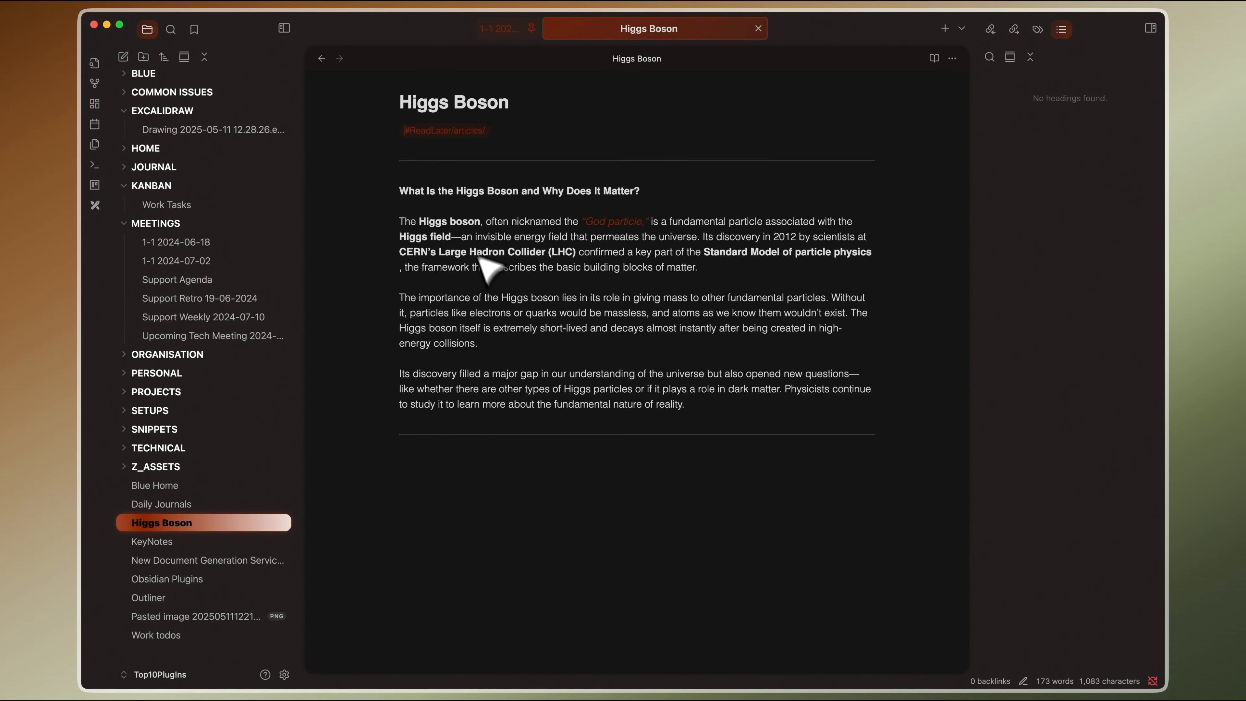
left_click(485, 456)
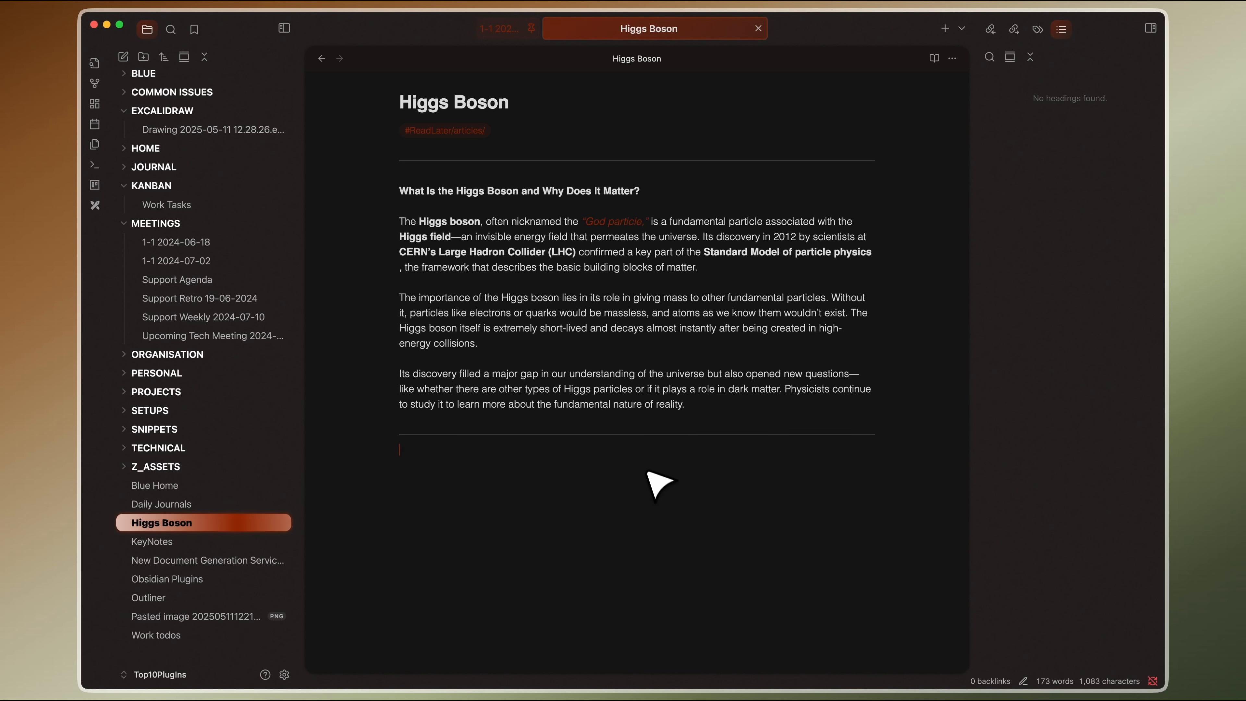
left_click_drag(658, 486, 321, 196)
key("super+c")
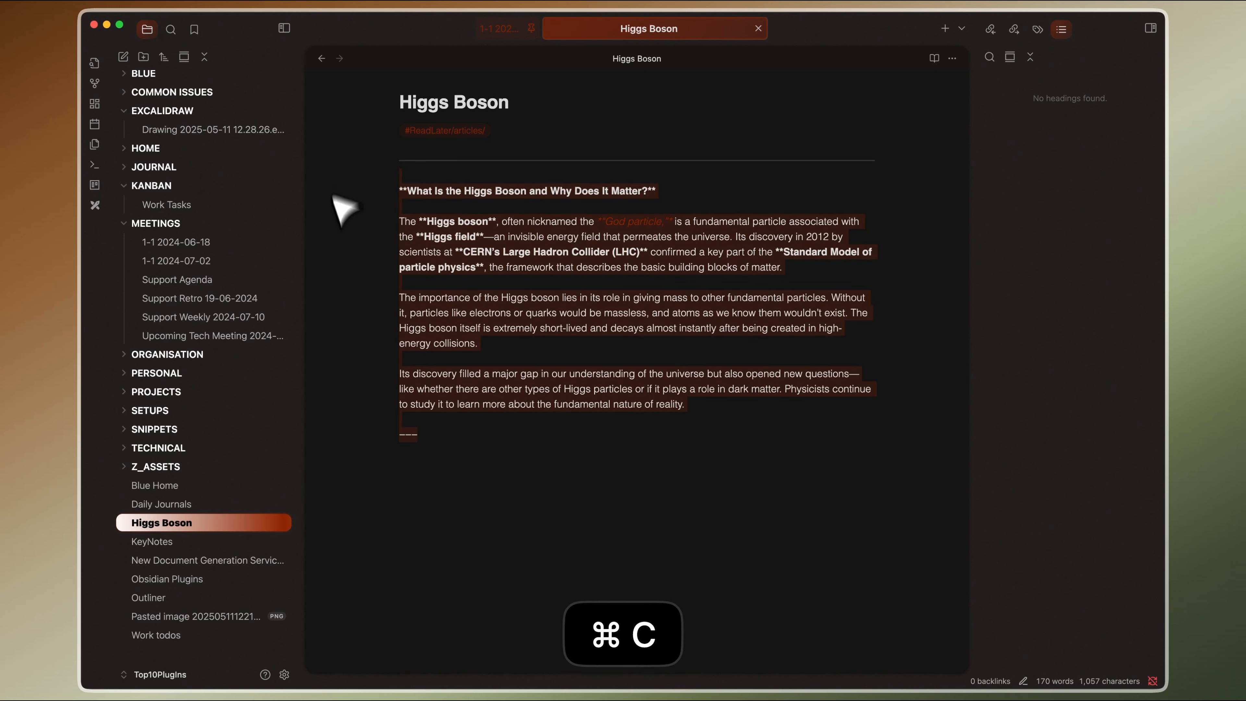
left_click(417, 495)
key("super+v")
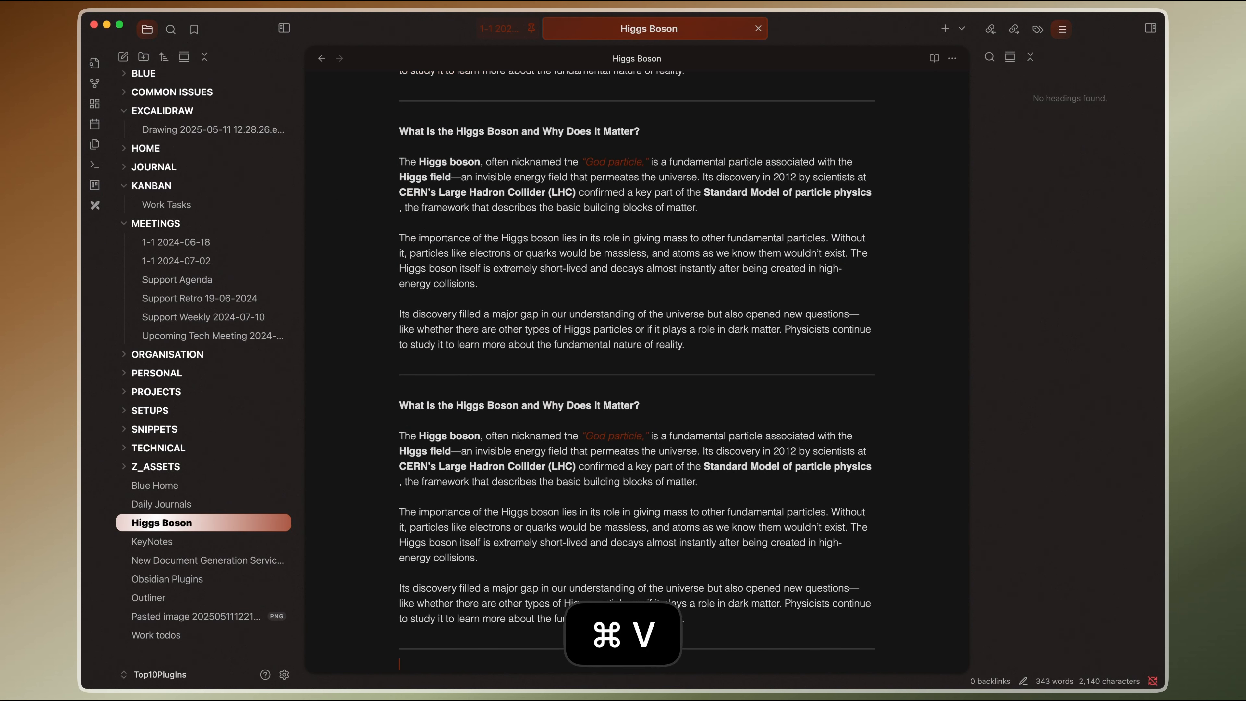
key("super+v")
Add a level-1 heading "header" above the first article section, and fold and unfold it
scroll(443, 390, "up", 15)
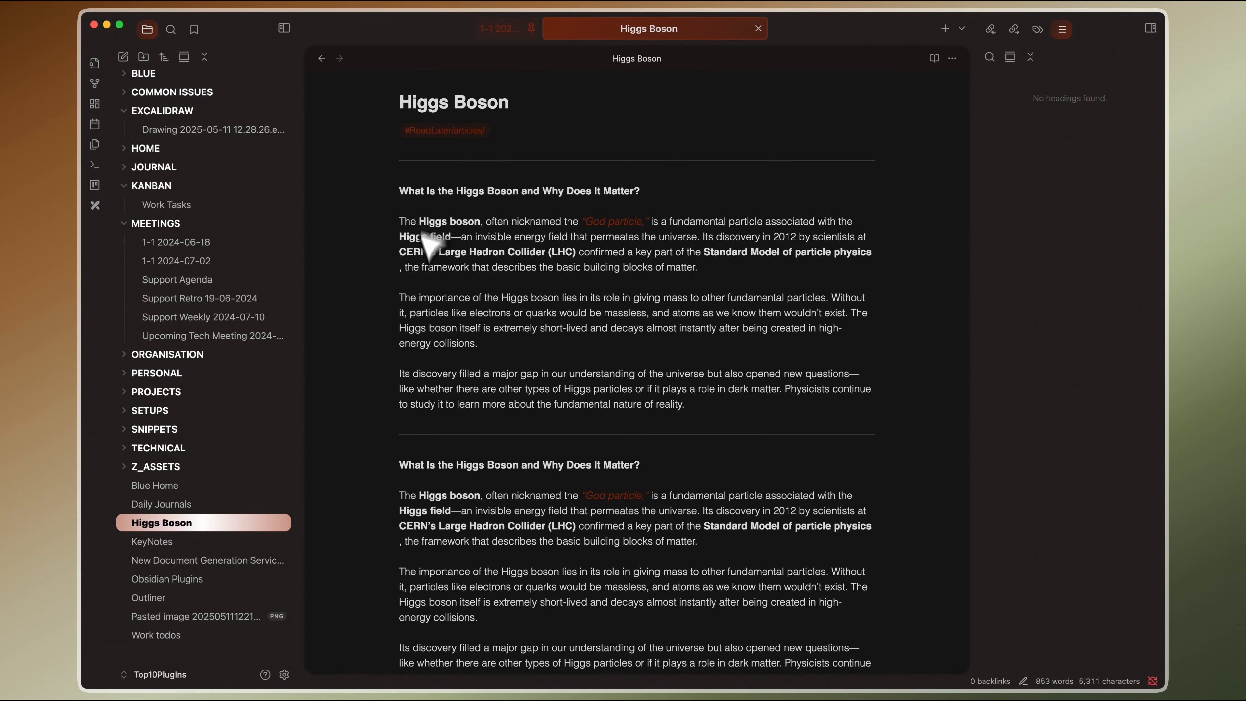
left_click(418, 180)
key("Return")
key("Up")
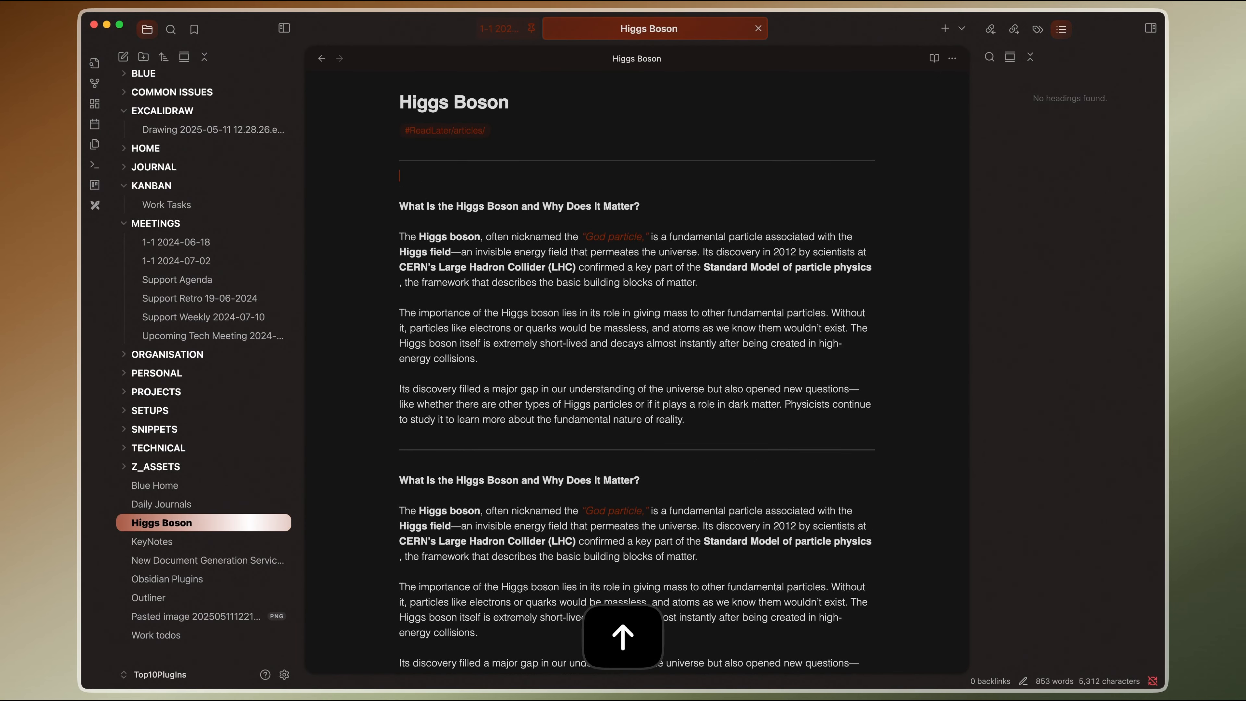
type("£")
key("BackSpace")
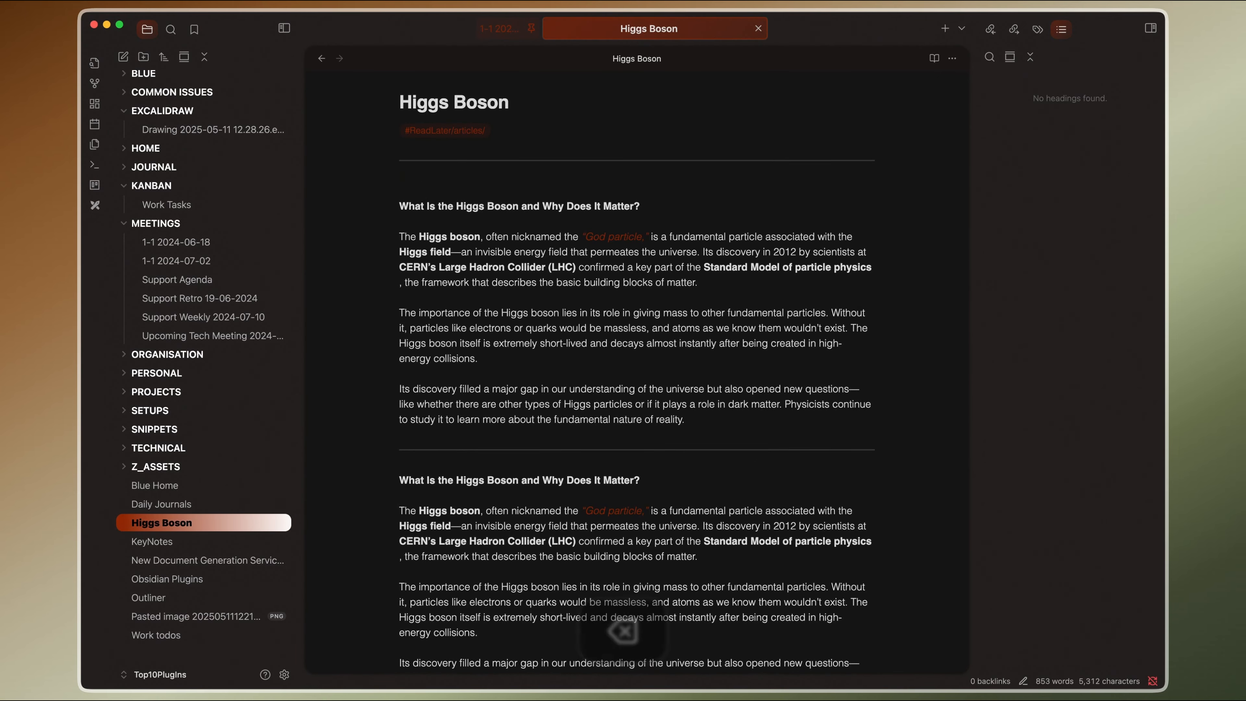
type("# HEADER")
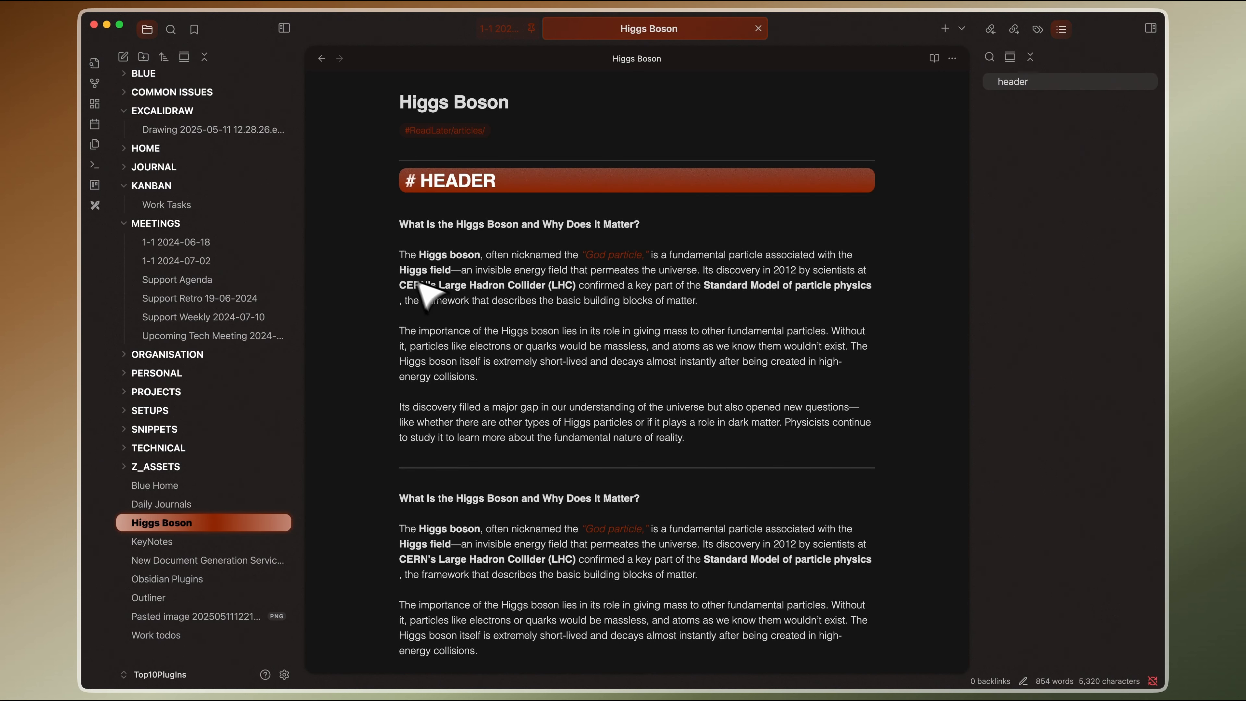
left_click(398, 181)
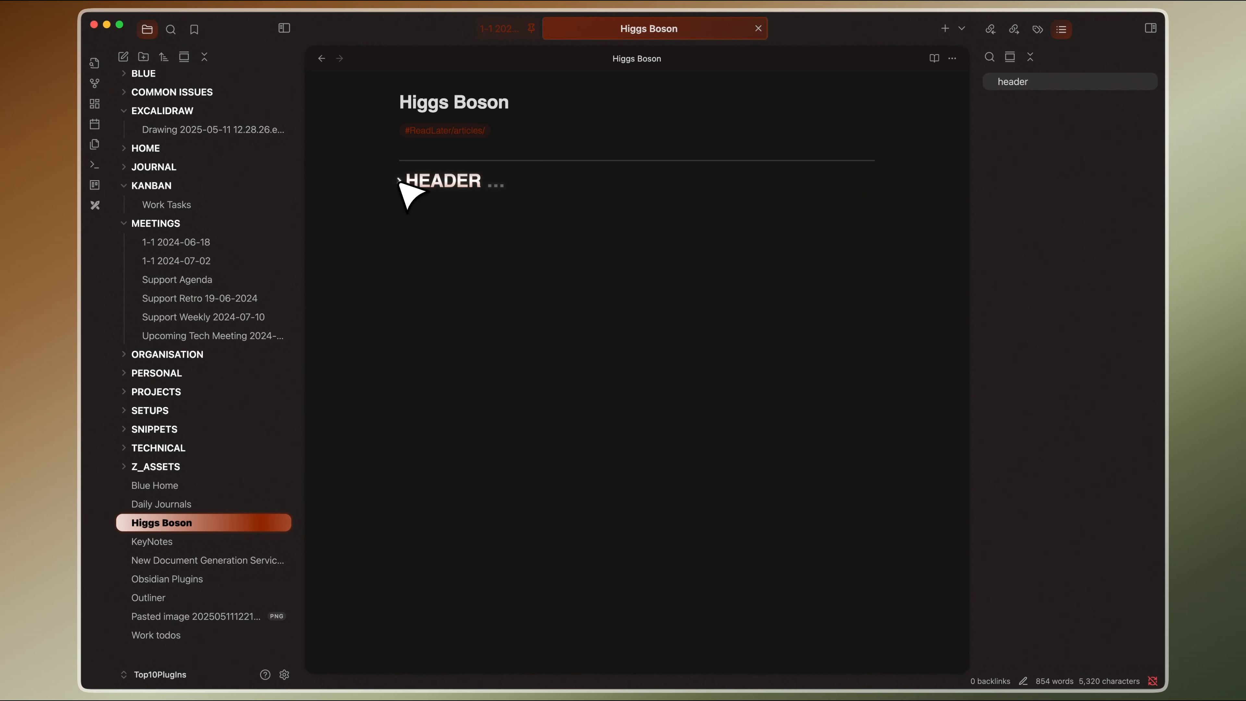
left_click(399, 181)
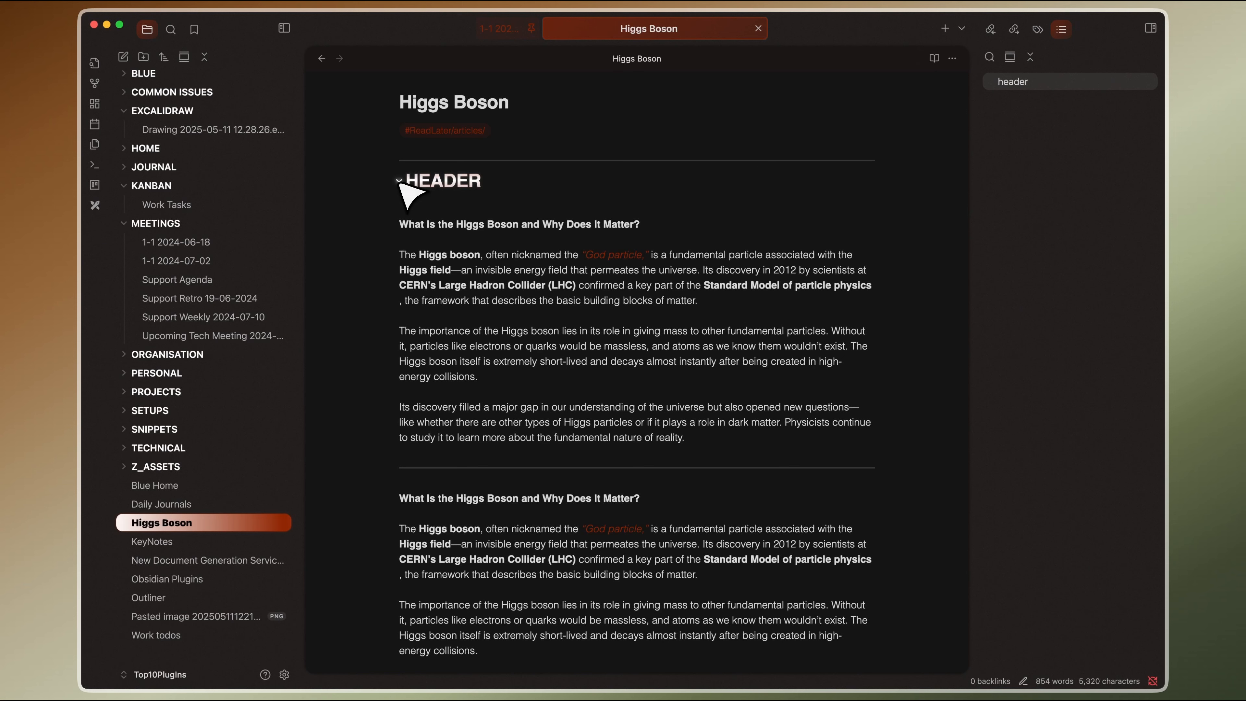
Add a level-1 heading "header2" above the second article section, directly below the divider
left_click(427, 484)
key("Return")
key("Up")
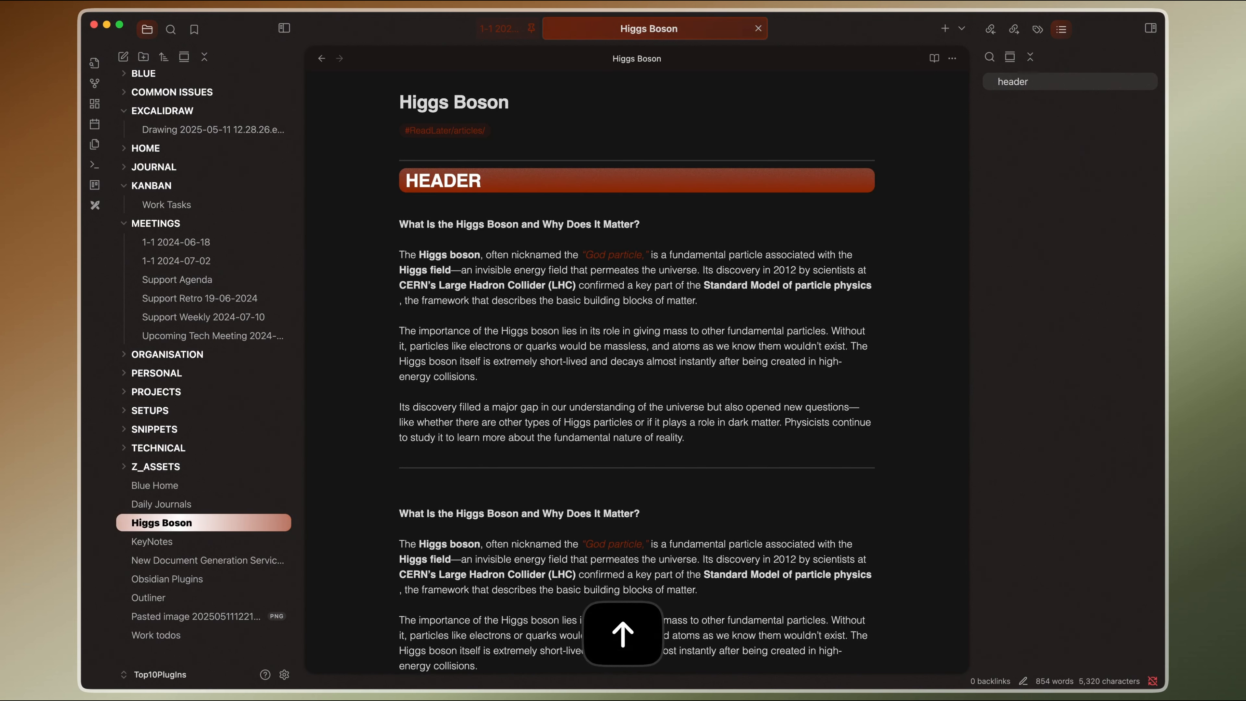
type("£")
key("BackSpace")
key("alt+3")
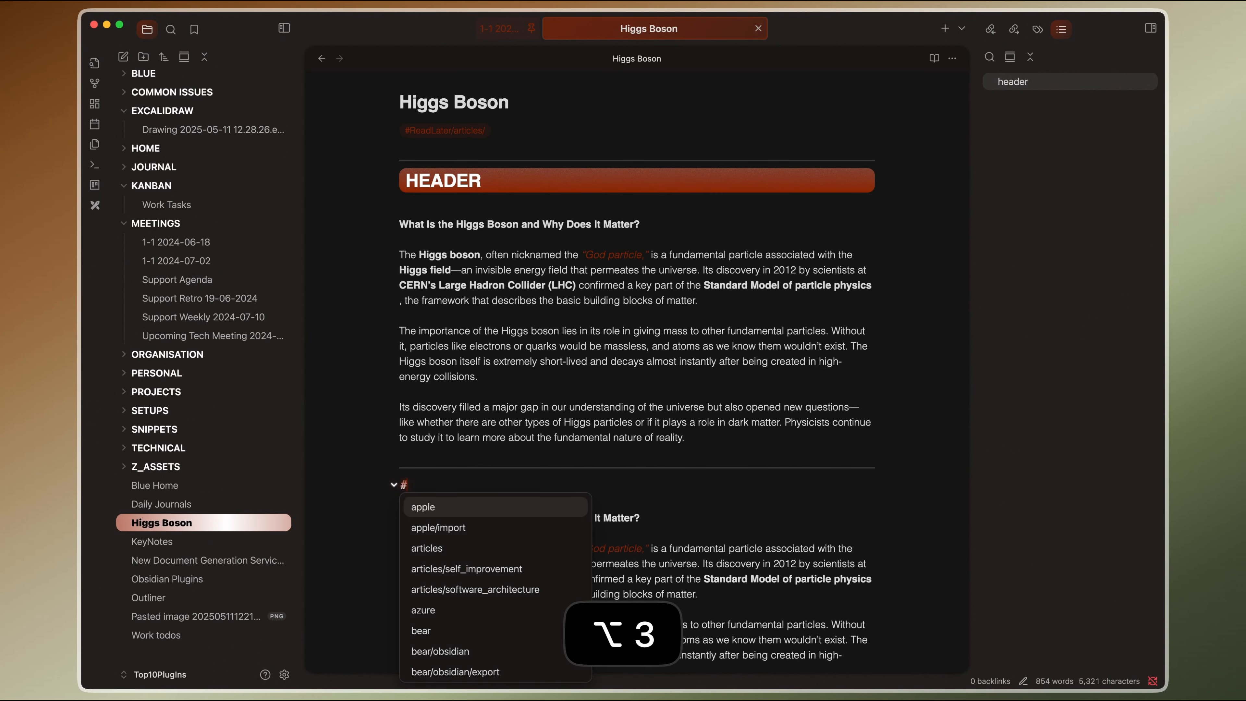
type("header")
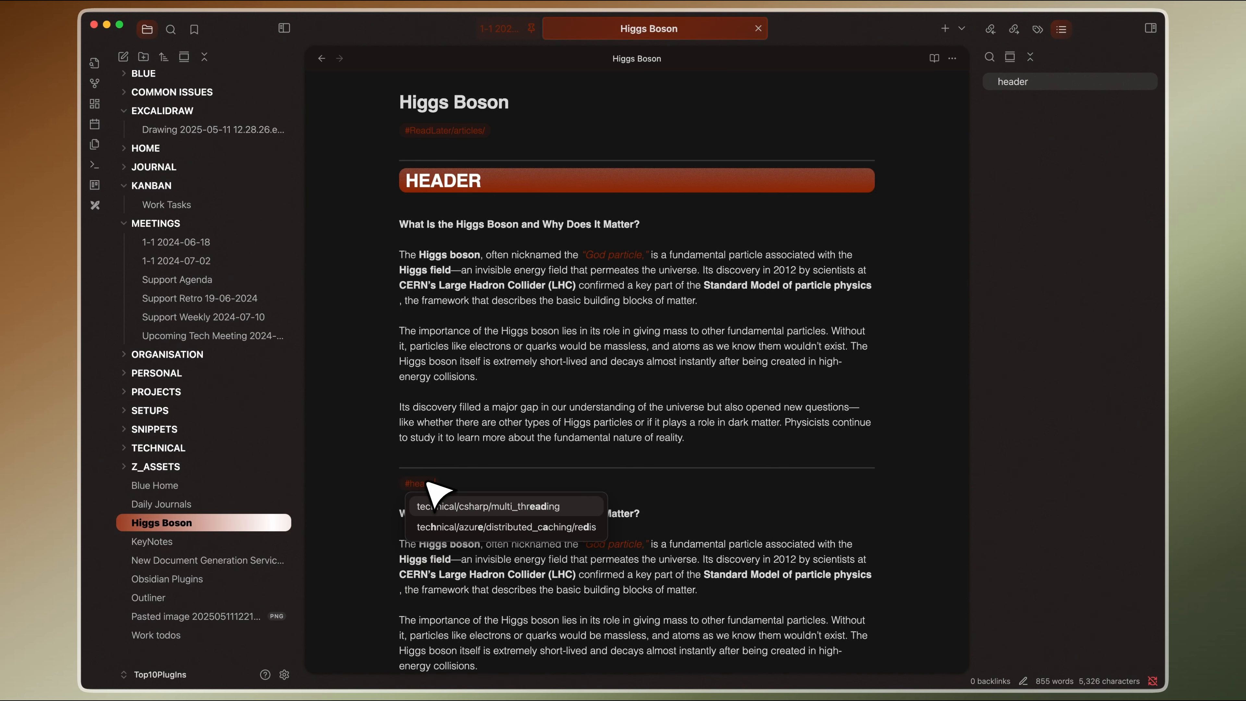
type("2")
key("Left")
key("Left")
key("Left")
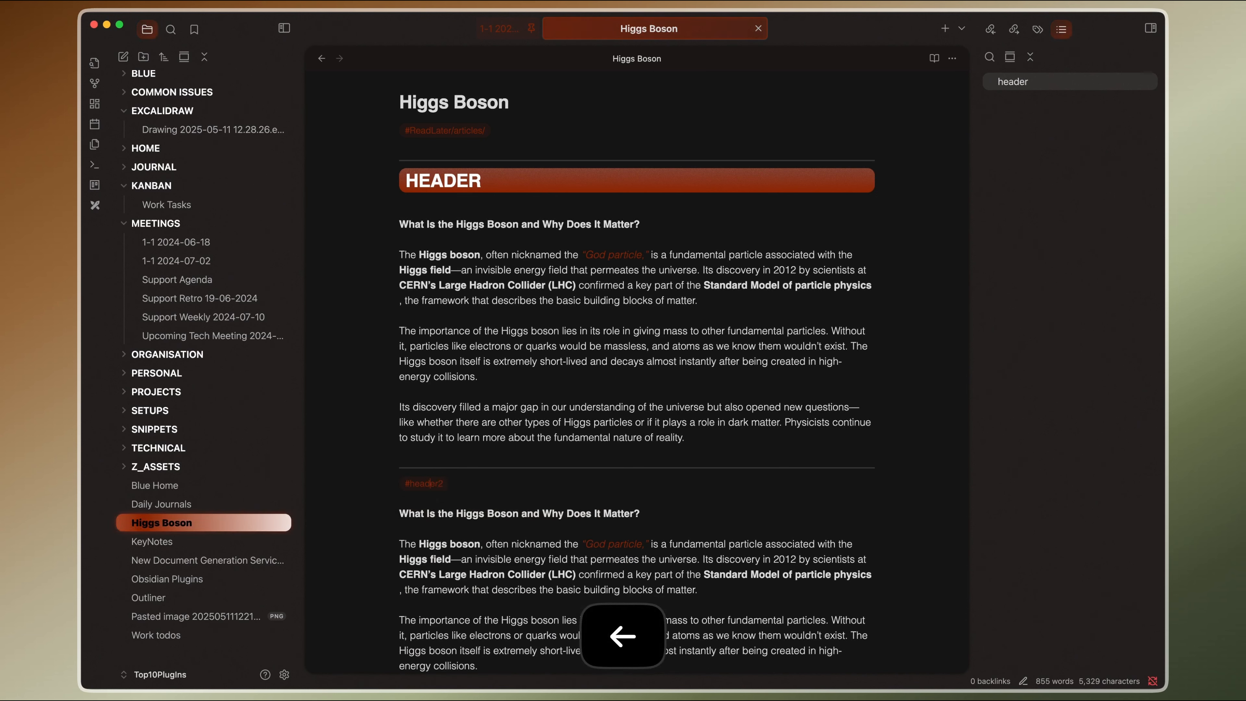
key("Down")
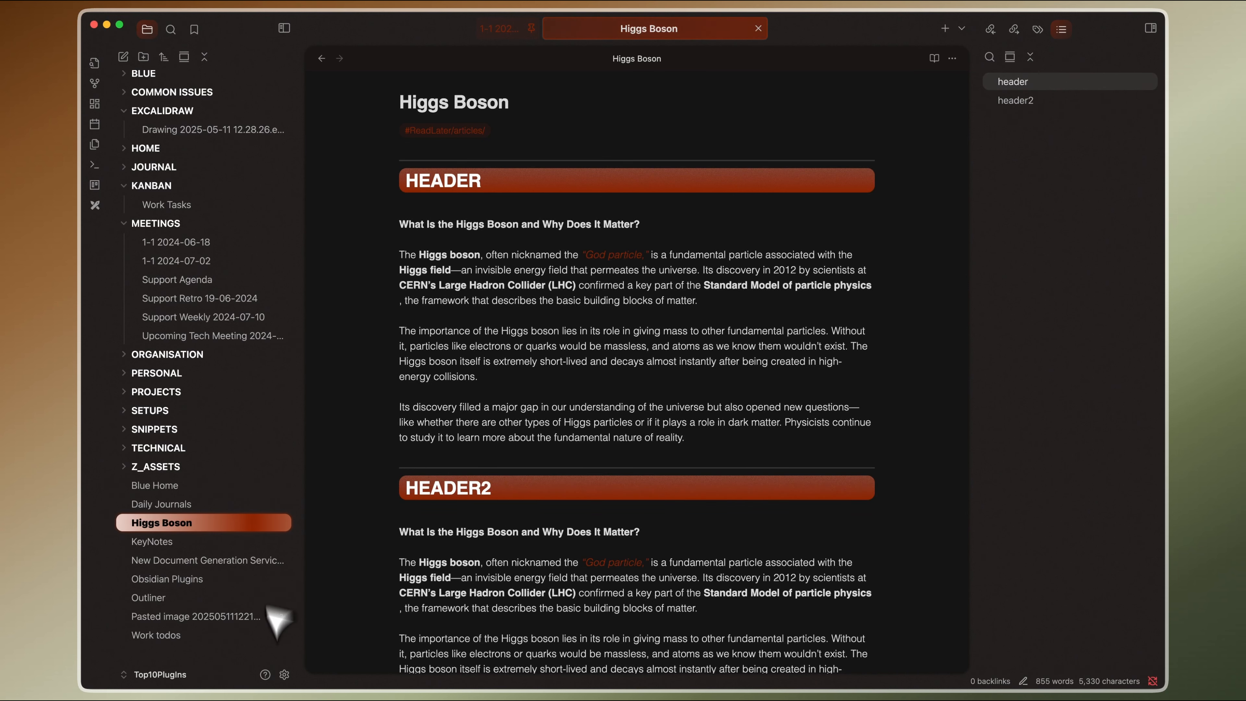
Review the hotkeys assigned to the Note Refactor commands and close the settings
left_click(285, 676)
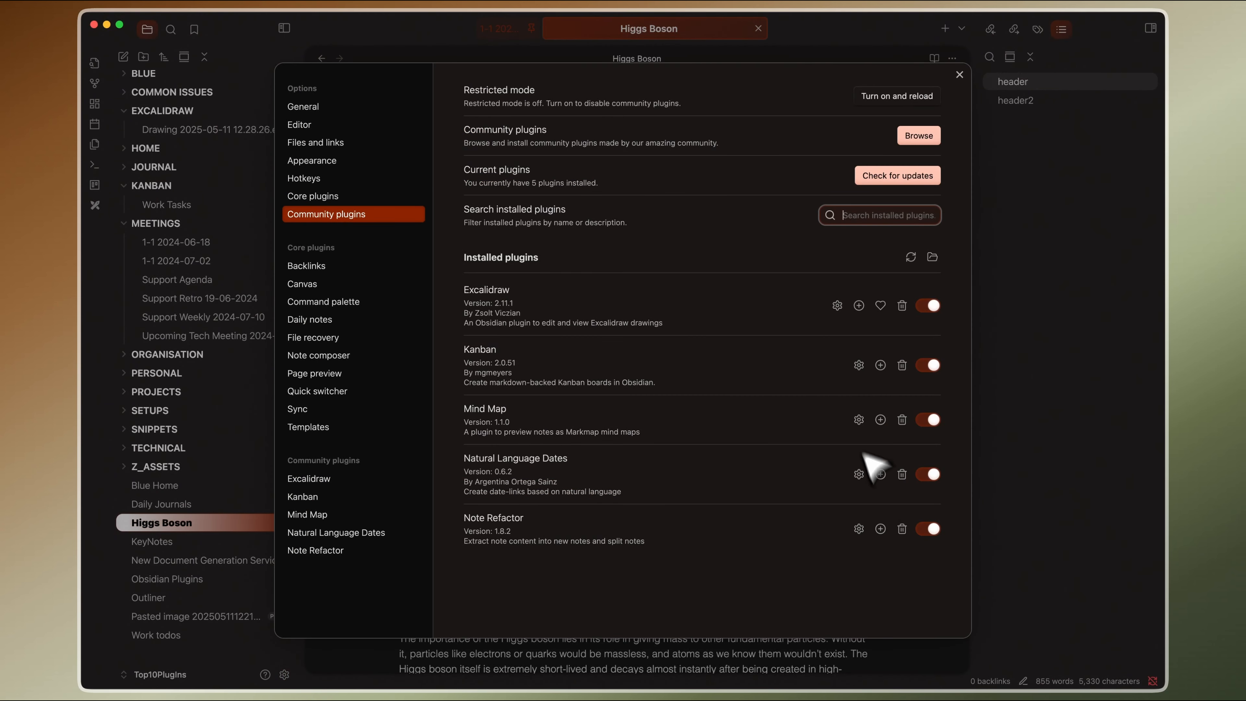
left_click(881, 528)
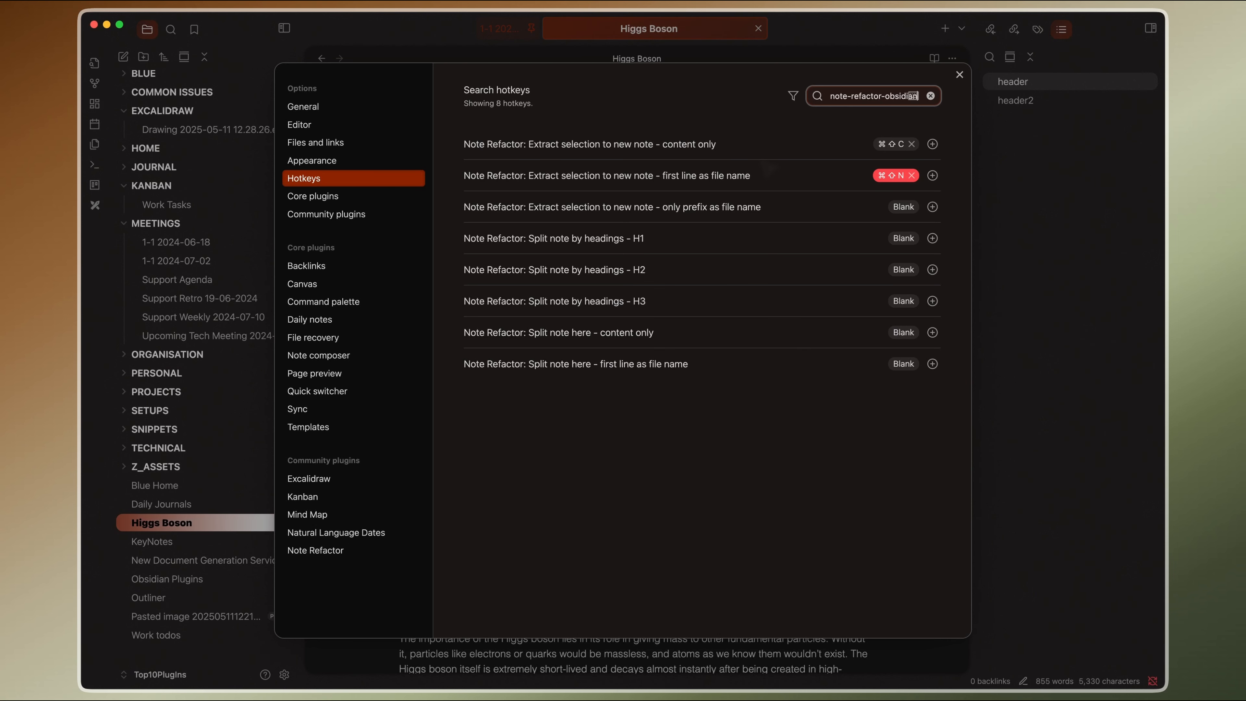
left_click(960, 75)
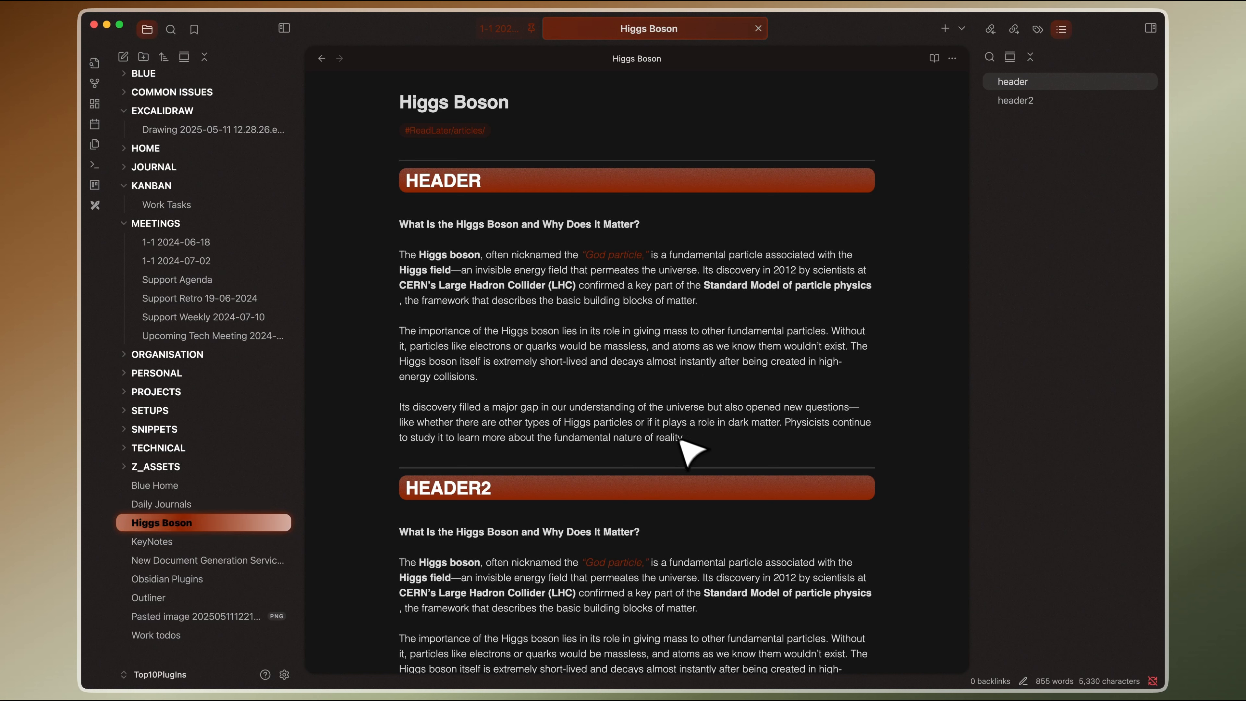
Extract the first section, from its "header" heading through the last paragraph, content only into a new note named "Higgs sec1"
left_click_drag(700, 448, 400, 174)
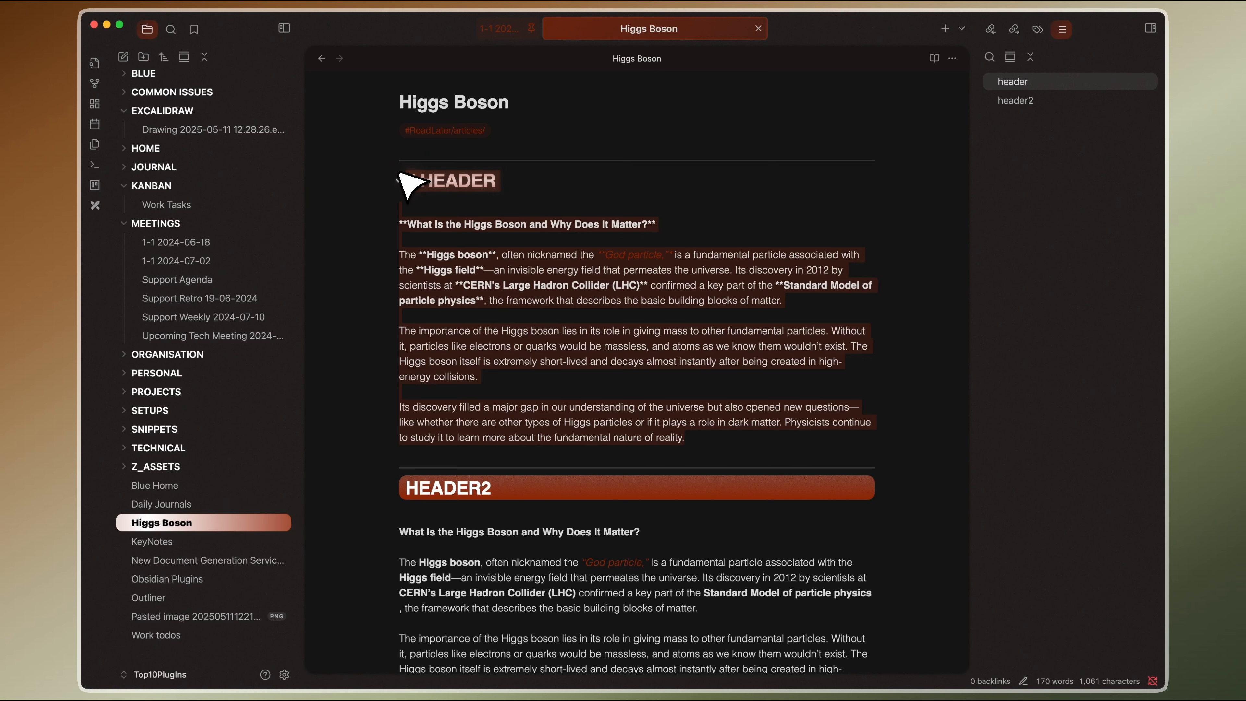
key("super+shift+c")
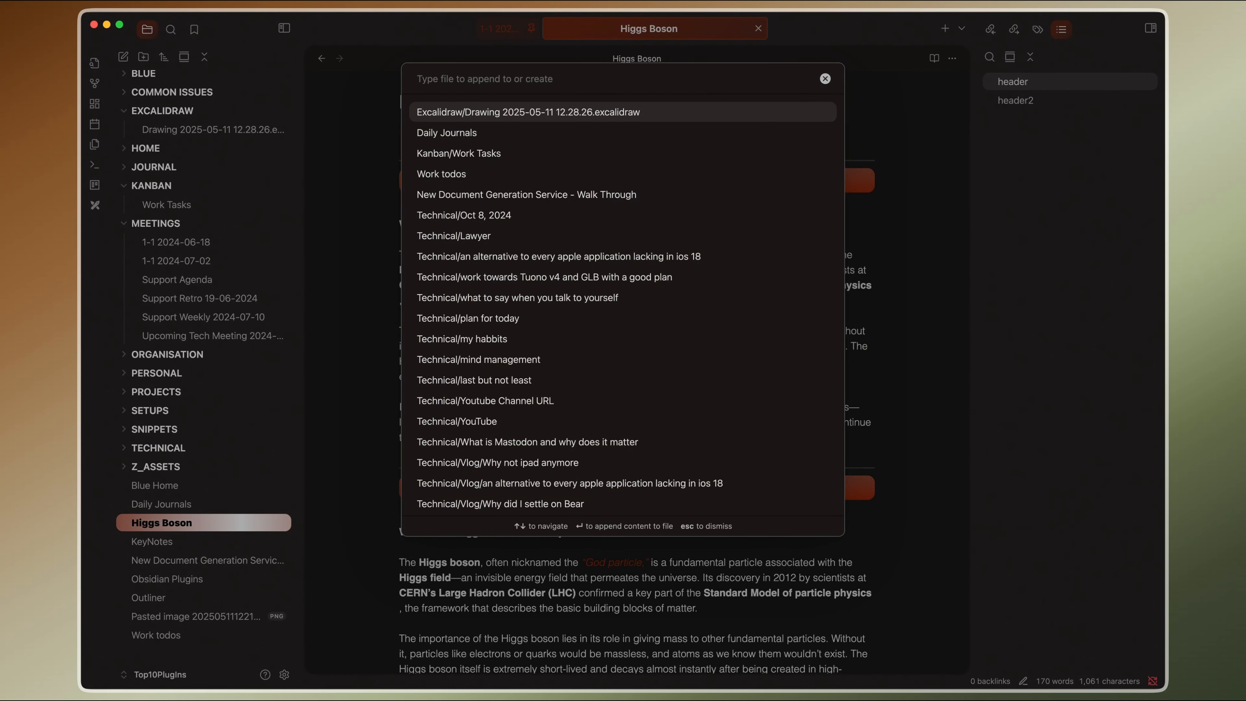
type("Higgs")
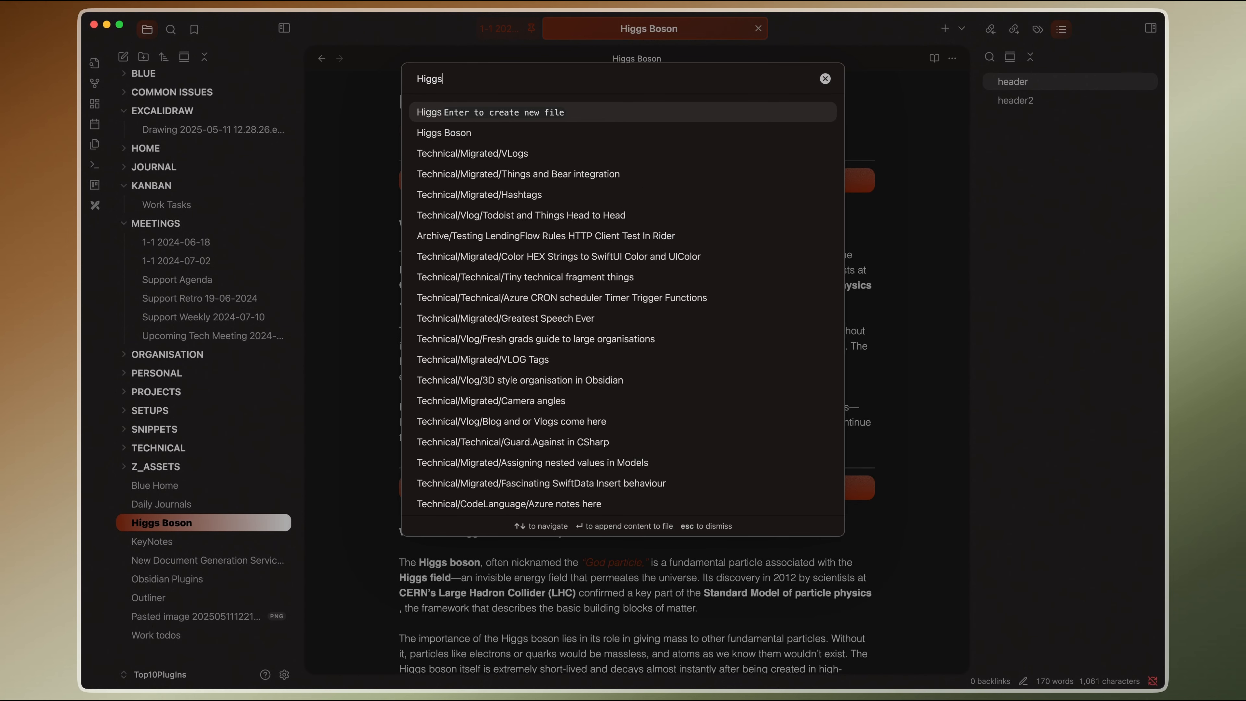
type(" sec1")
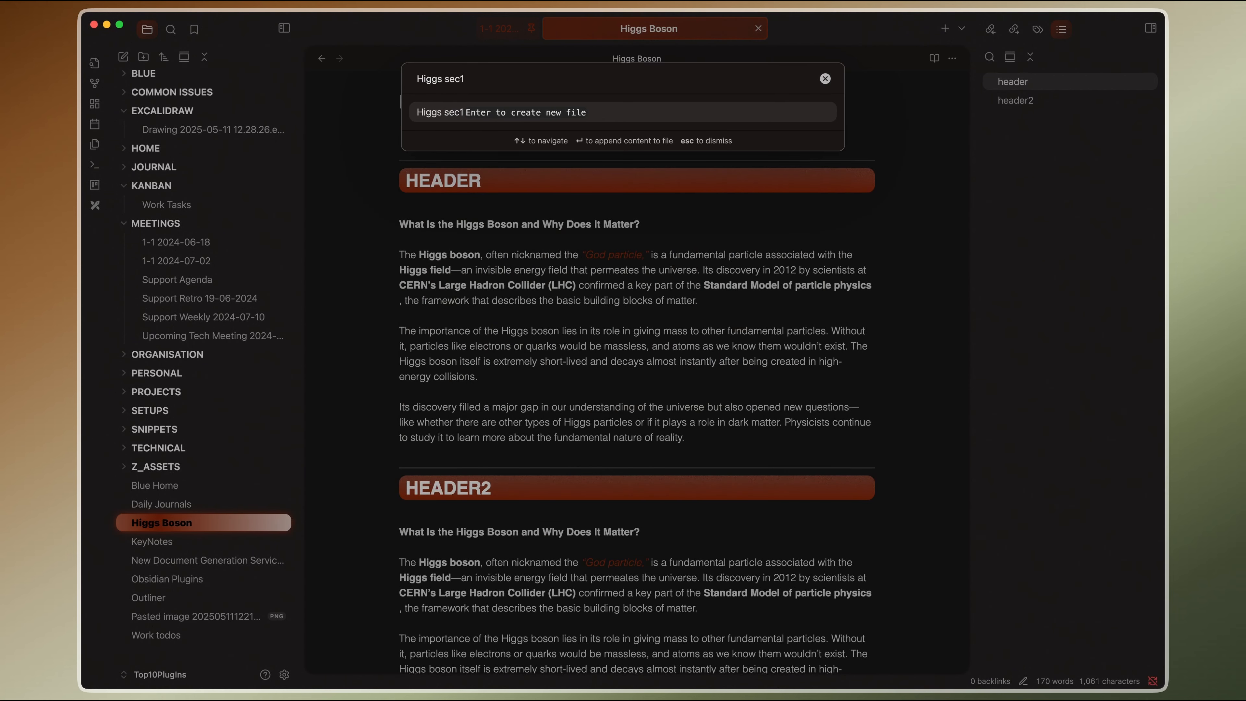
key("Return")
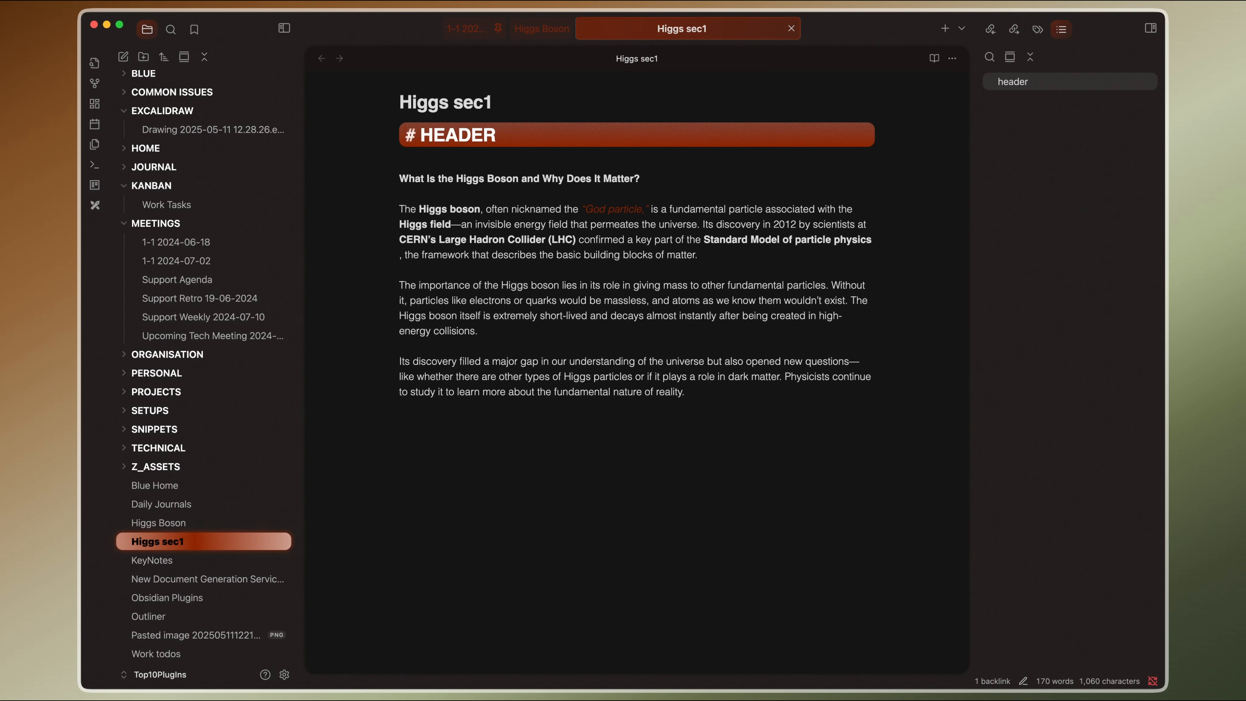
Follow the "Higgs sec1" link from the Higgs Boson note to check the extracted note, and return to Higgs Boson
left_click(175, 523)
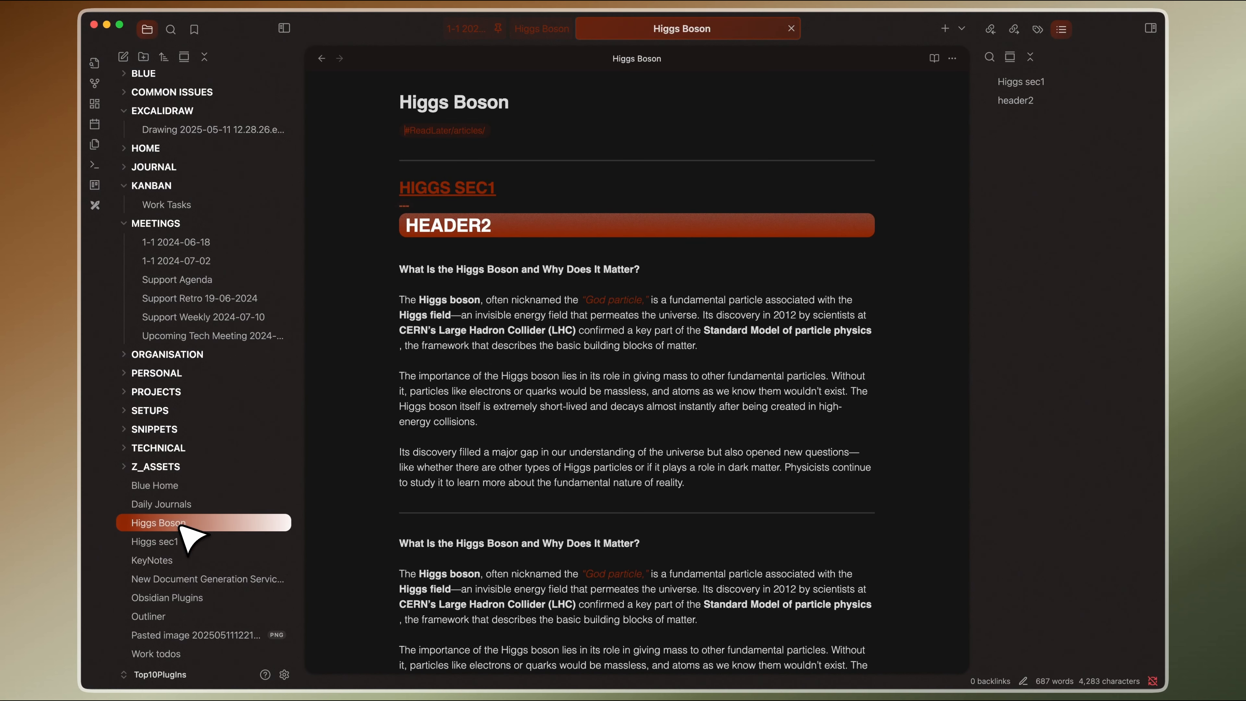
left_click(487, 191)
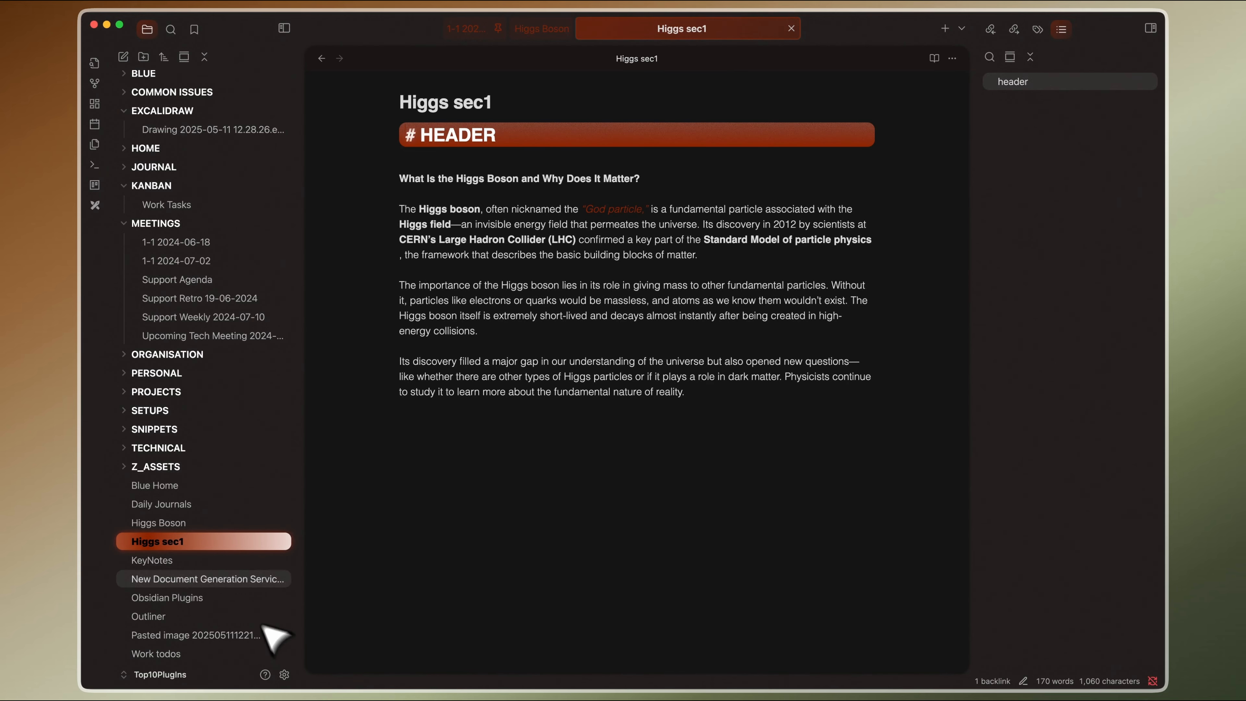
left_click(209, 522)
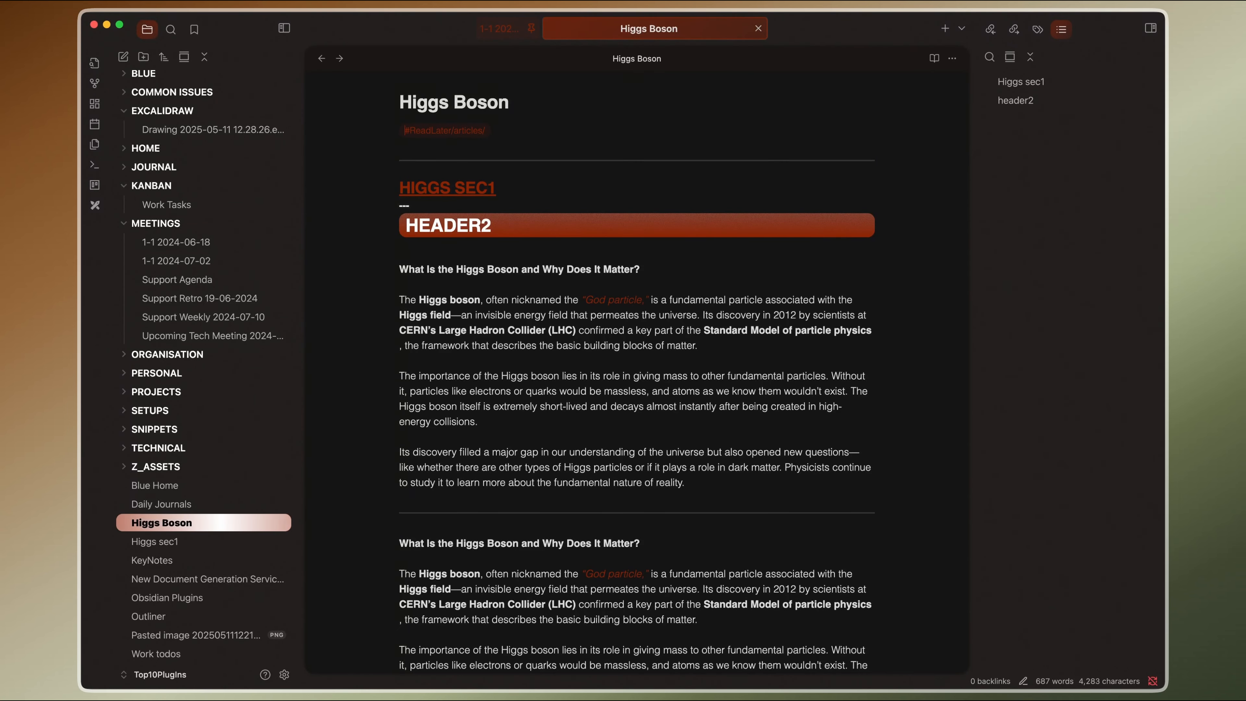
Find the Hover Editor community plugin by searching "hover ed", then install and enable it
left_click(284, 674)
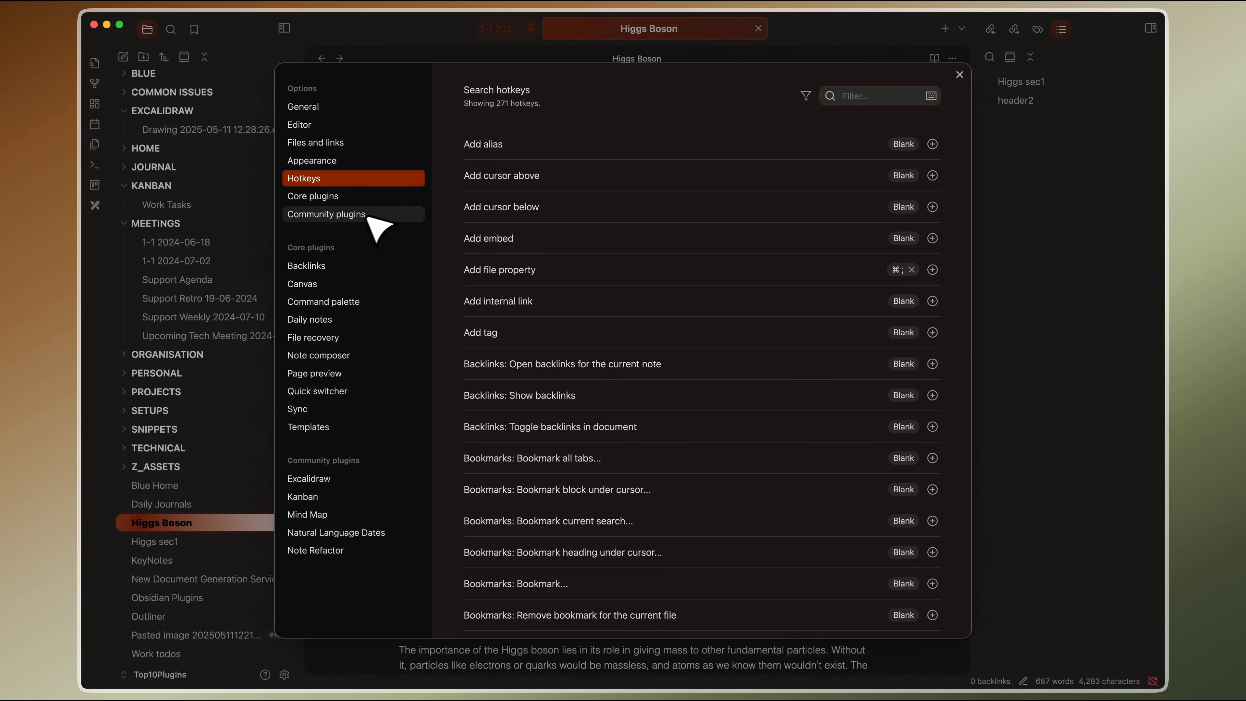
left_click(333, 214)
left_click(922, 131)
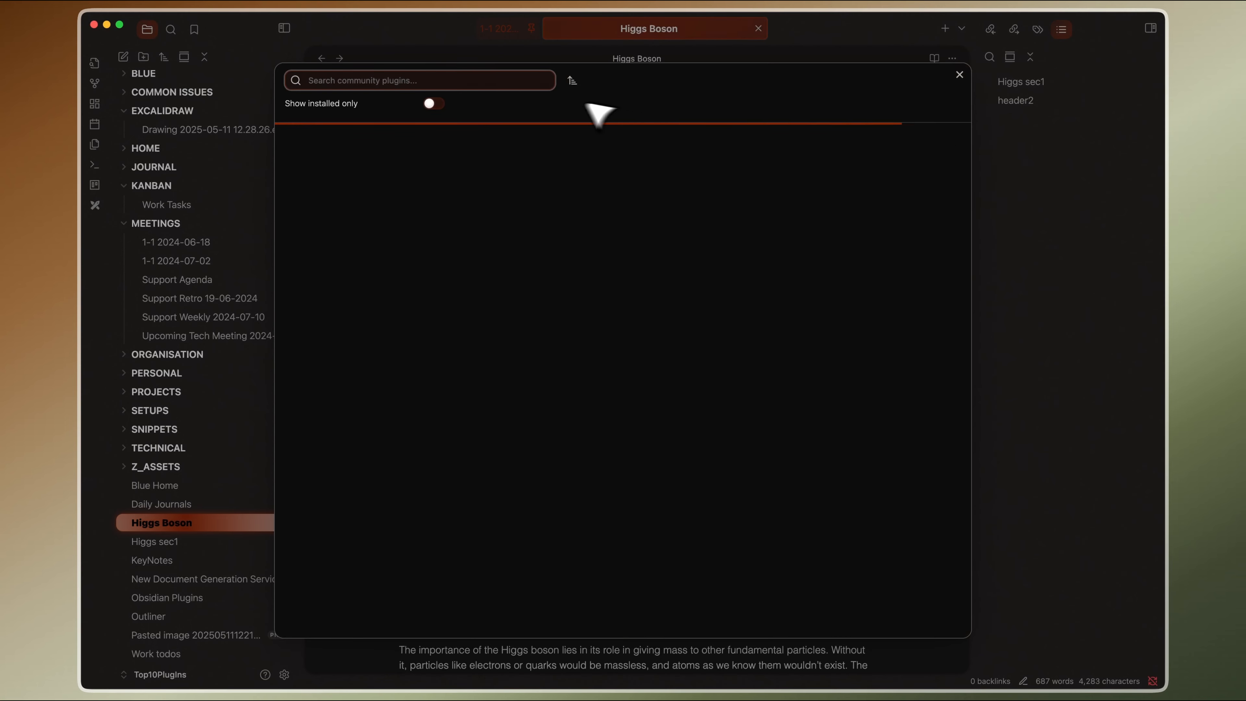
type("hover ed")
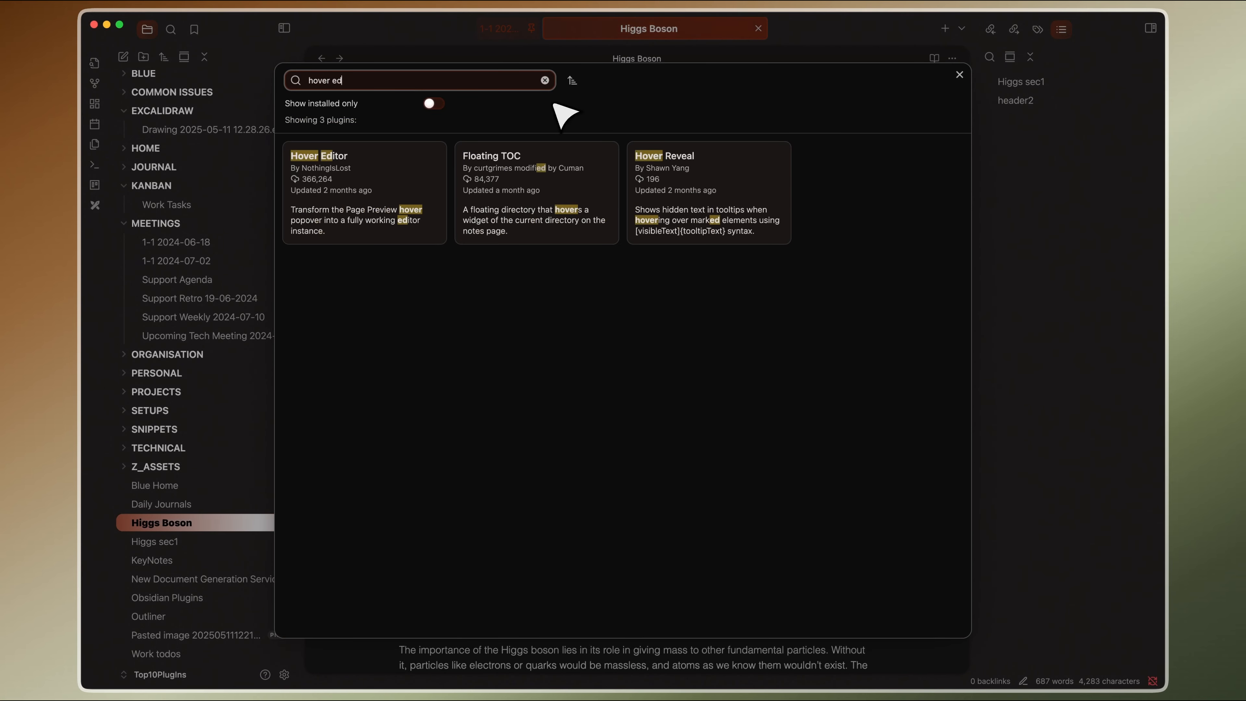
left_click(338, 184)
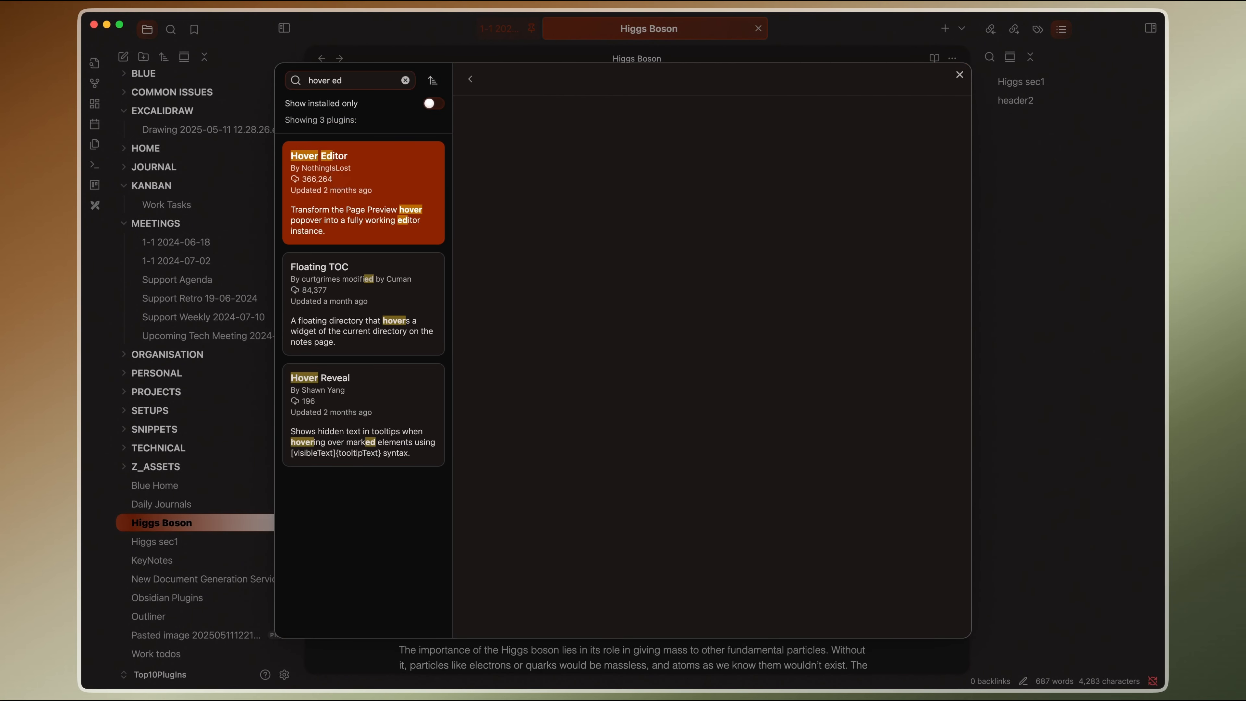
left_click(519, 258)
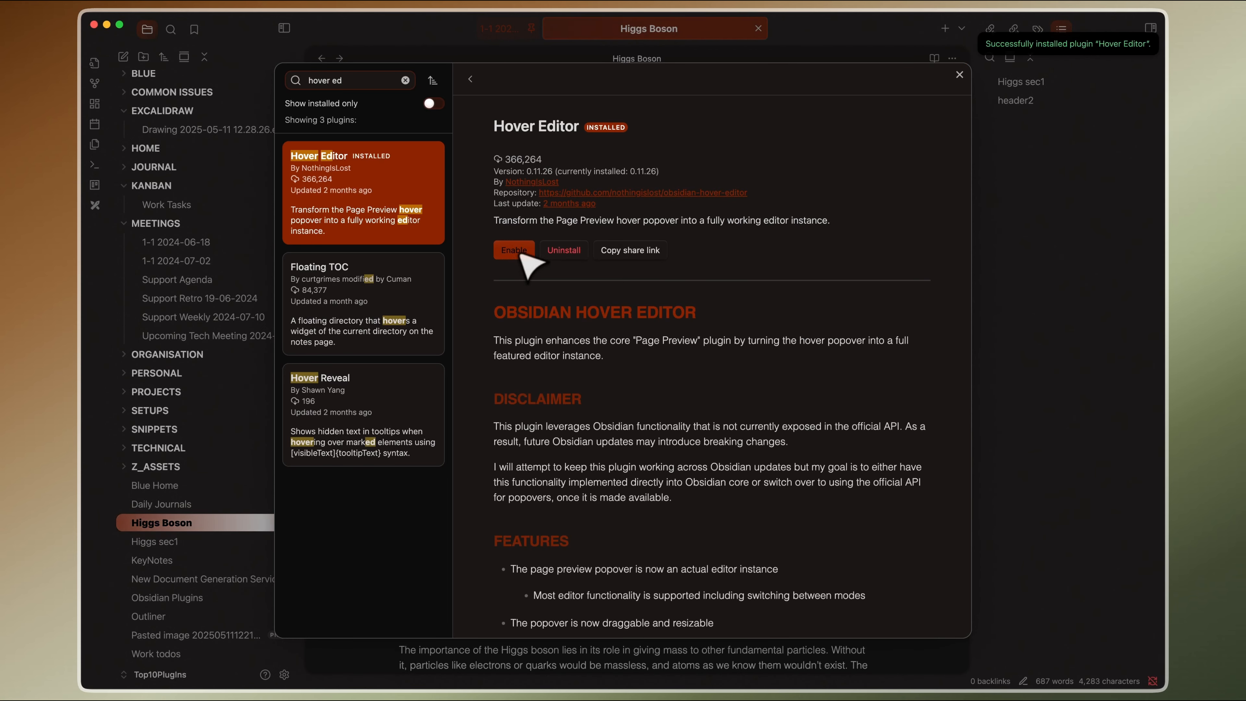
left_click(521, 255)
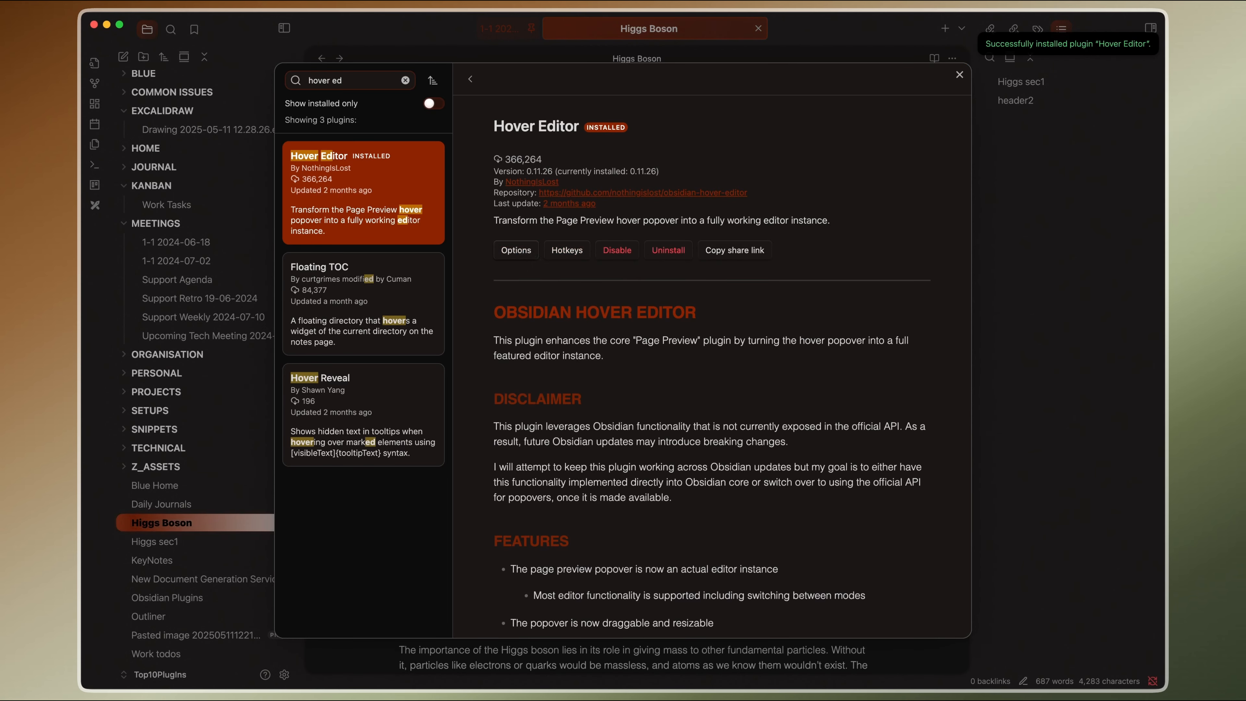
Review the Hover Editor options and the core plugins list down to Page preview, and close the settings
left_click(516, 250)
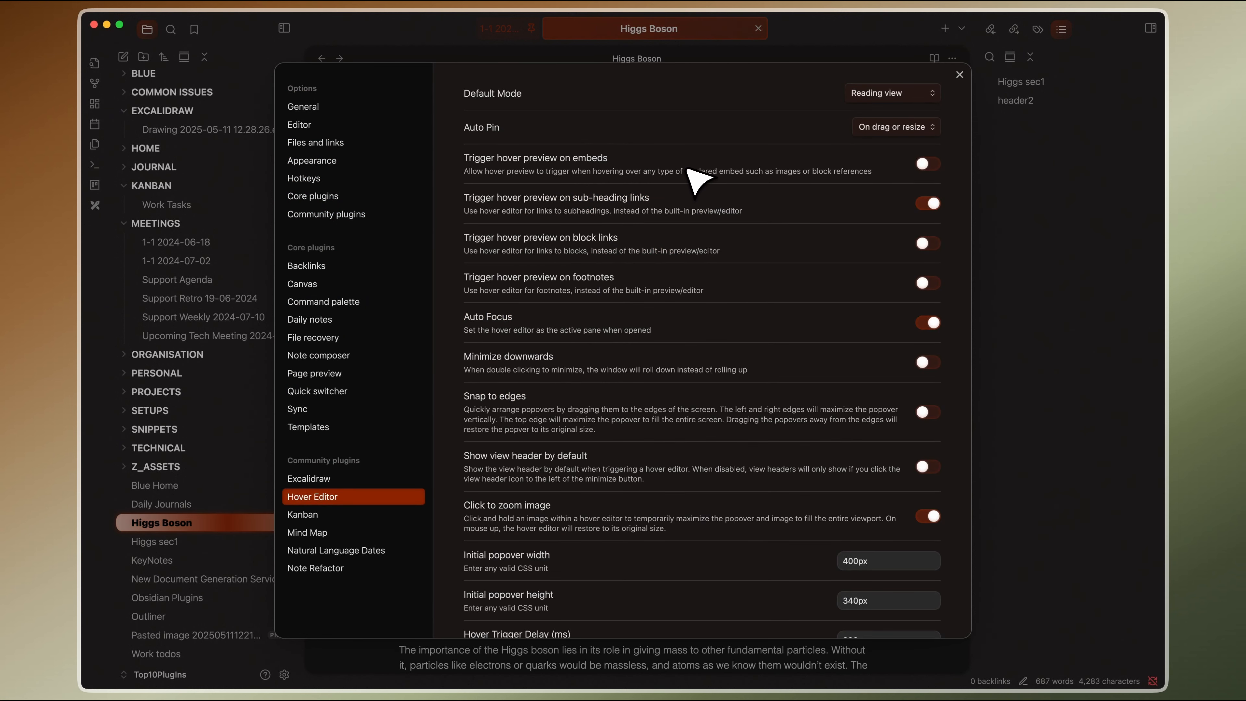
scroll(594, 410, "down", 5)
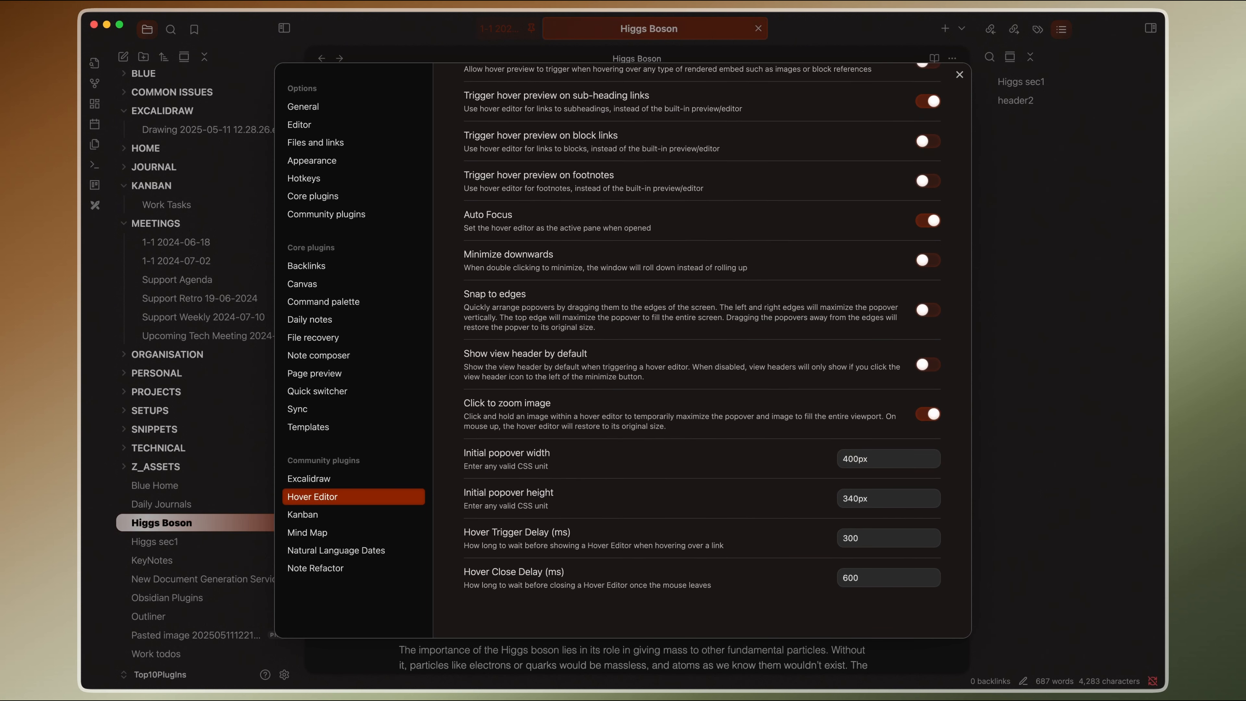
scroll(702, 352, "up", 5)
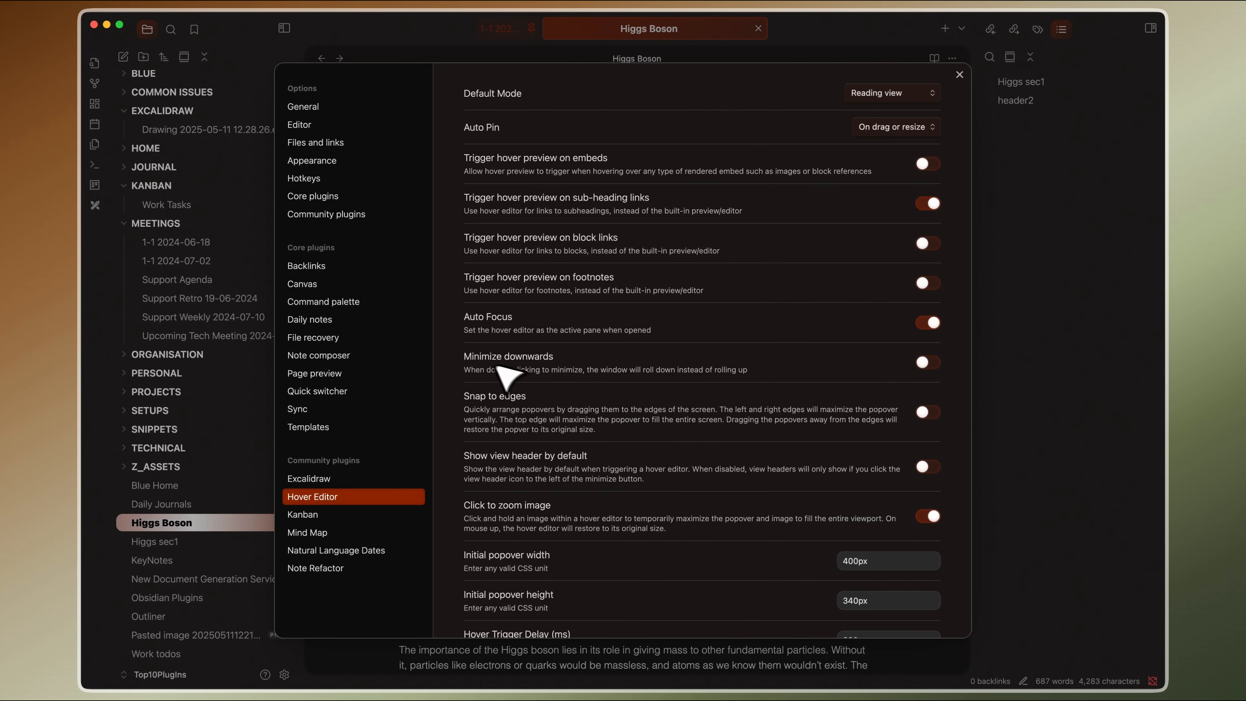
left_click(354, 202)
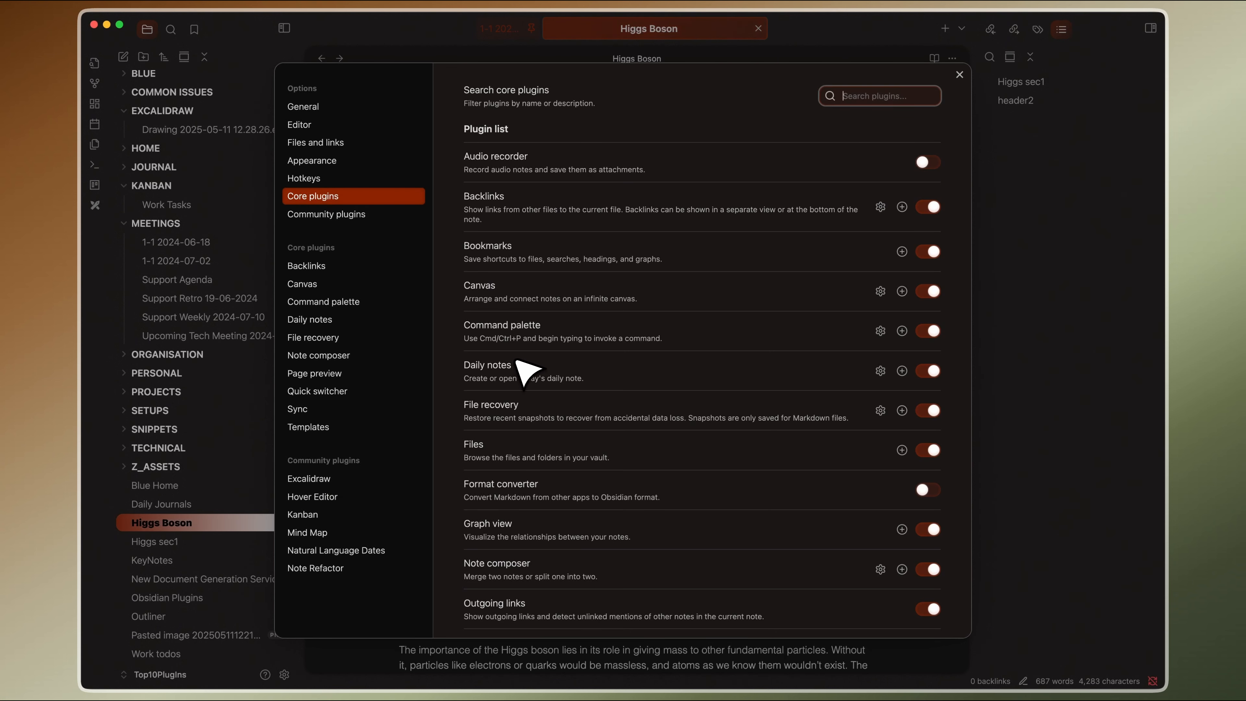
scroll(523, 371, "down", 10)
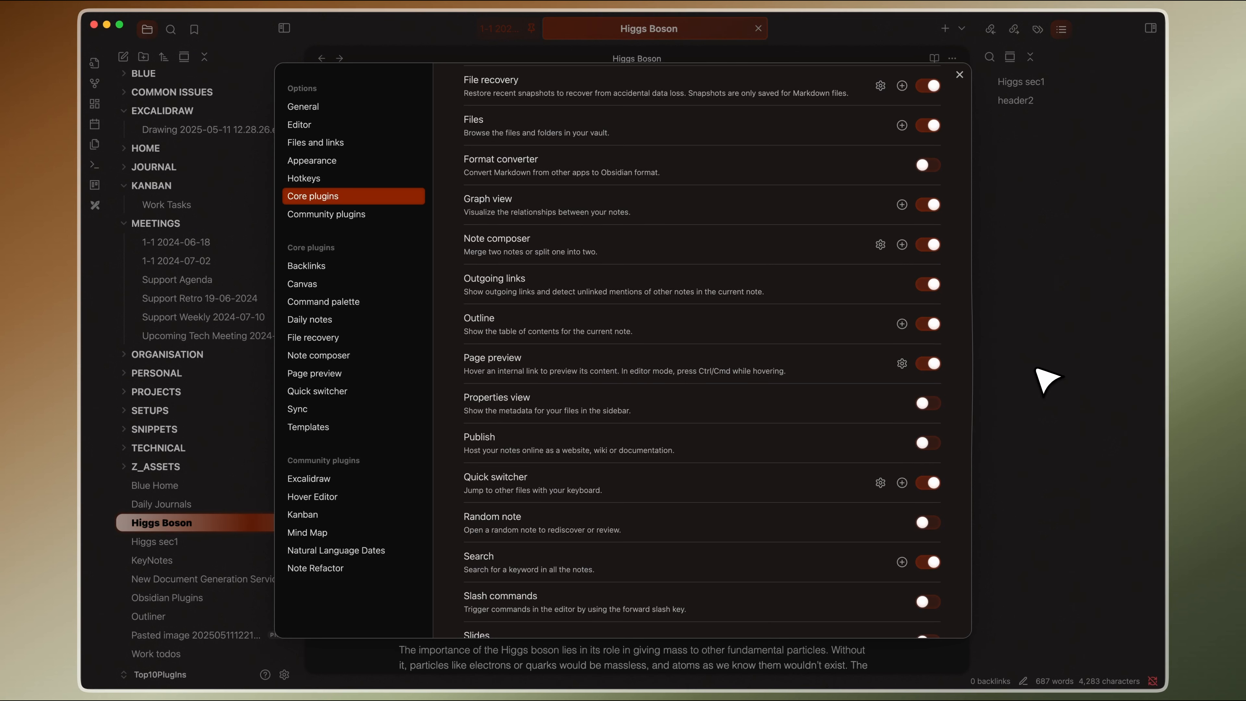
left_click(1039, 382)
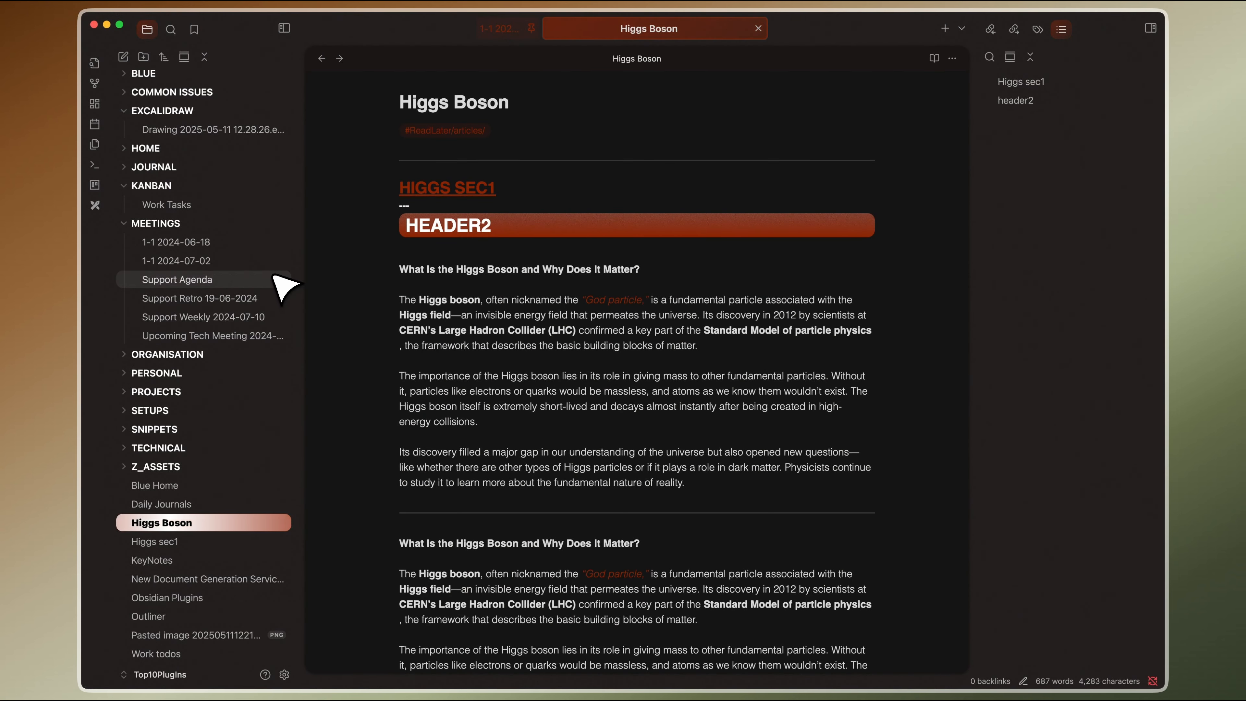
Preview the "Higgs sec1" link in a hover popover, read through its content, and move the popover clear of the link
mouse_move(210, 256)
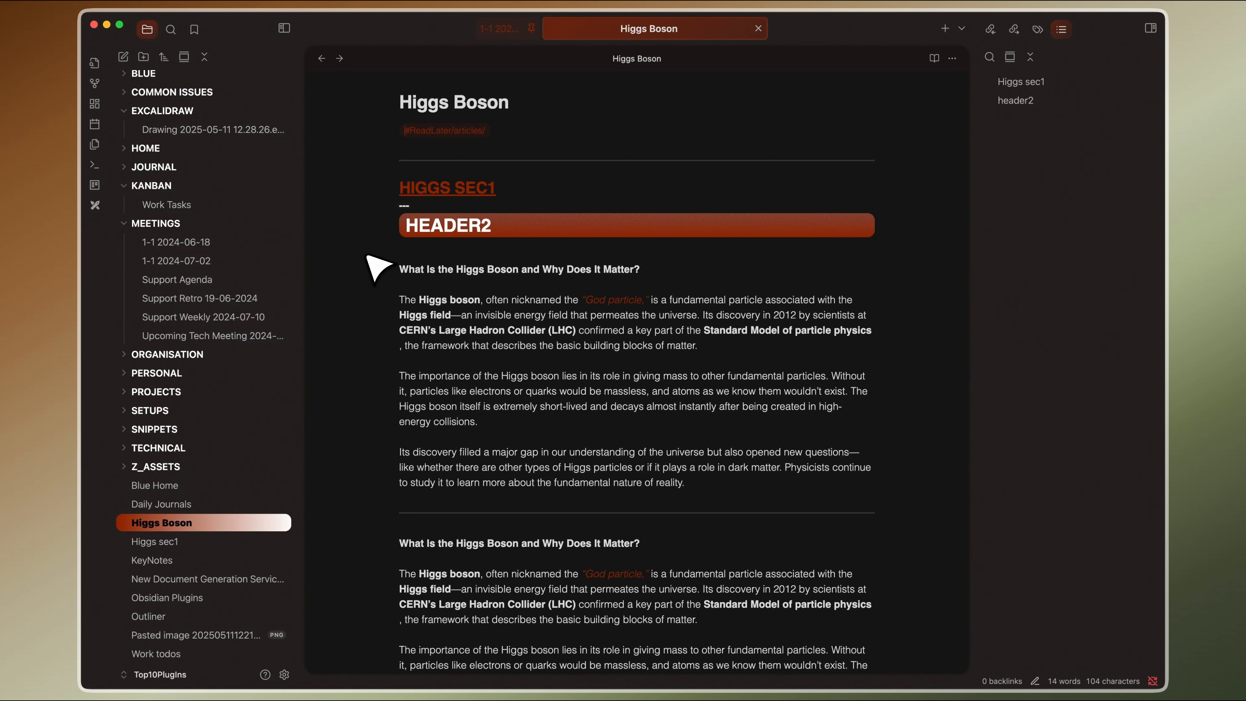
mouse_move(453, 191)
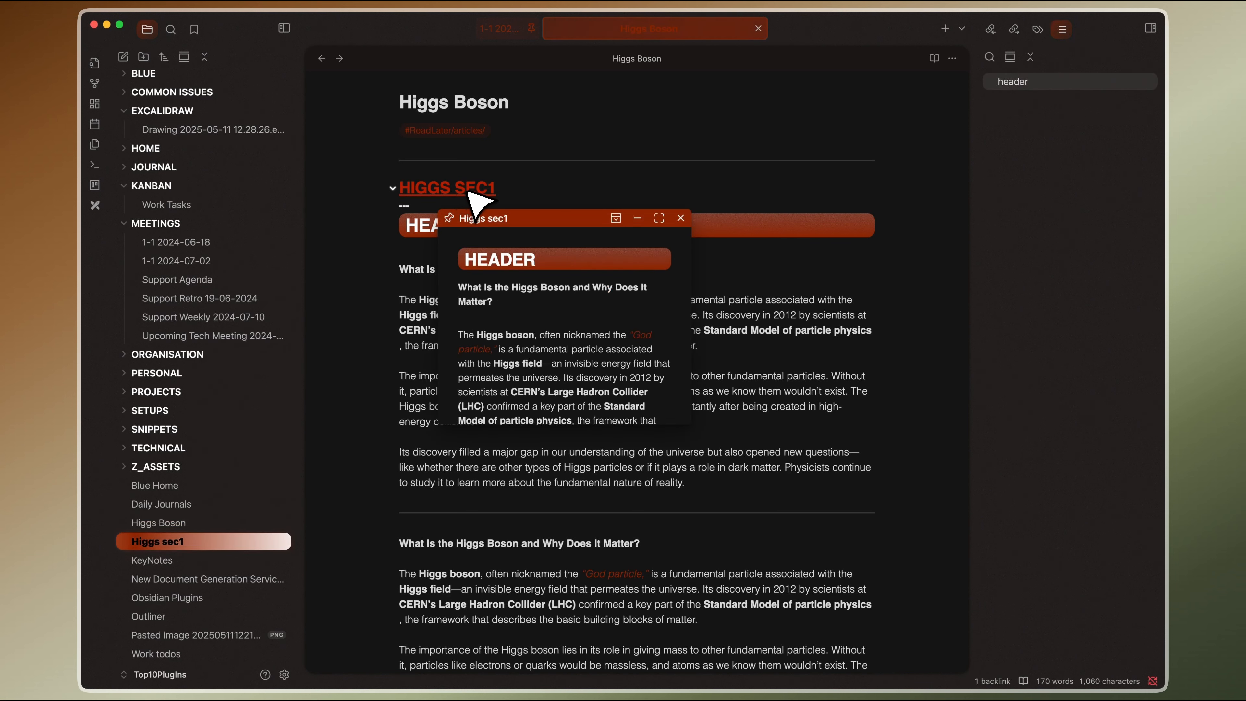
scroll(547, 344, "down", 10)
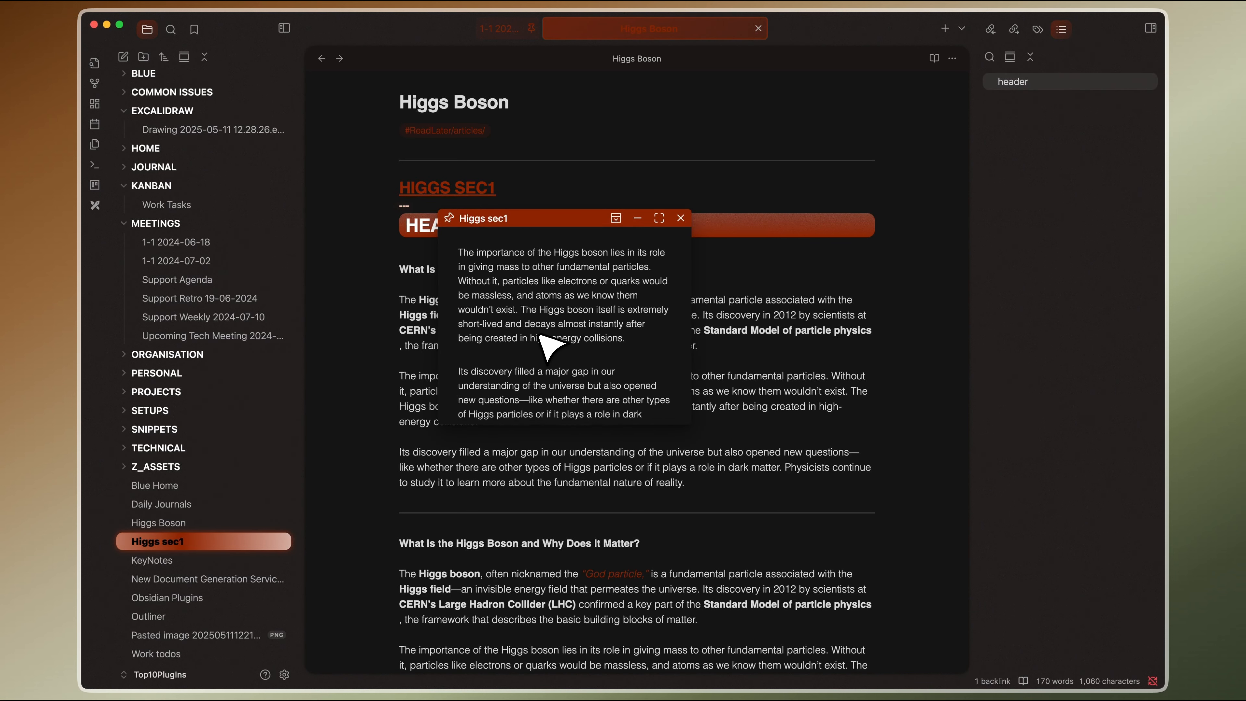
scroll(540, 336, "up", 10)
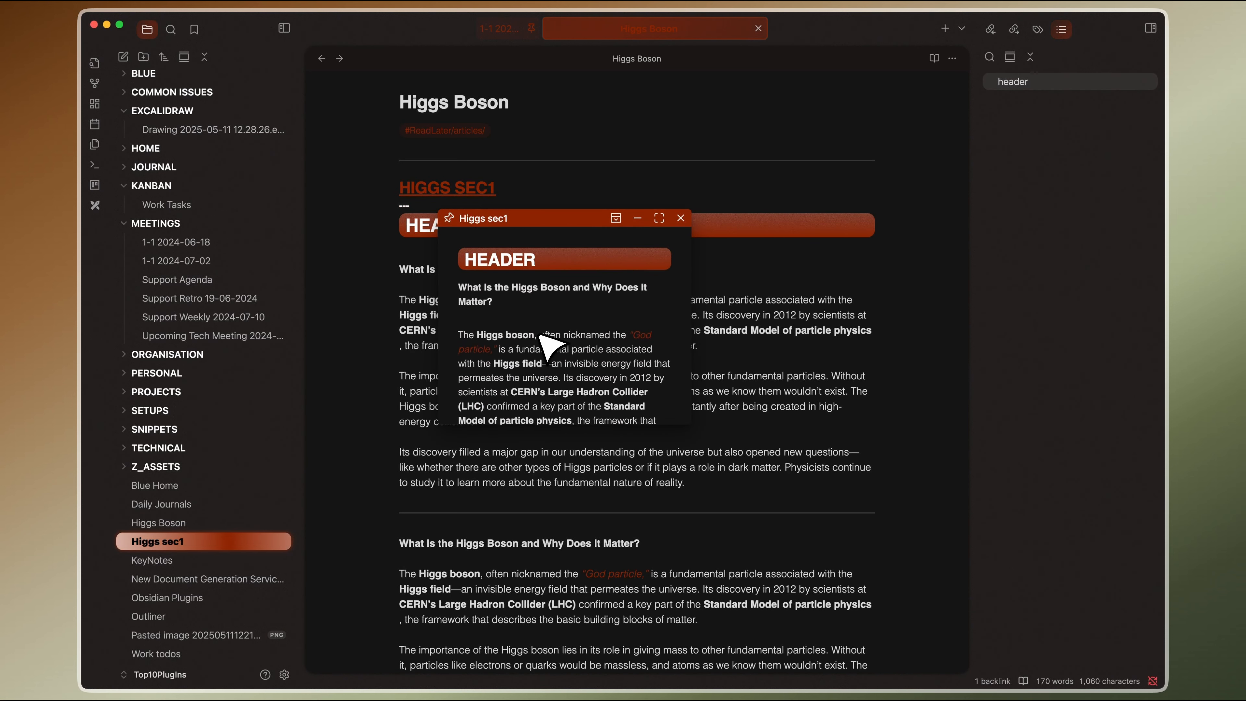
left_click_drag(635, 223, 640, 234)
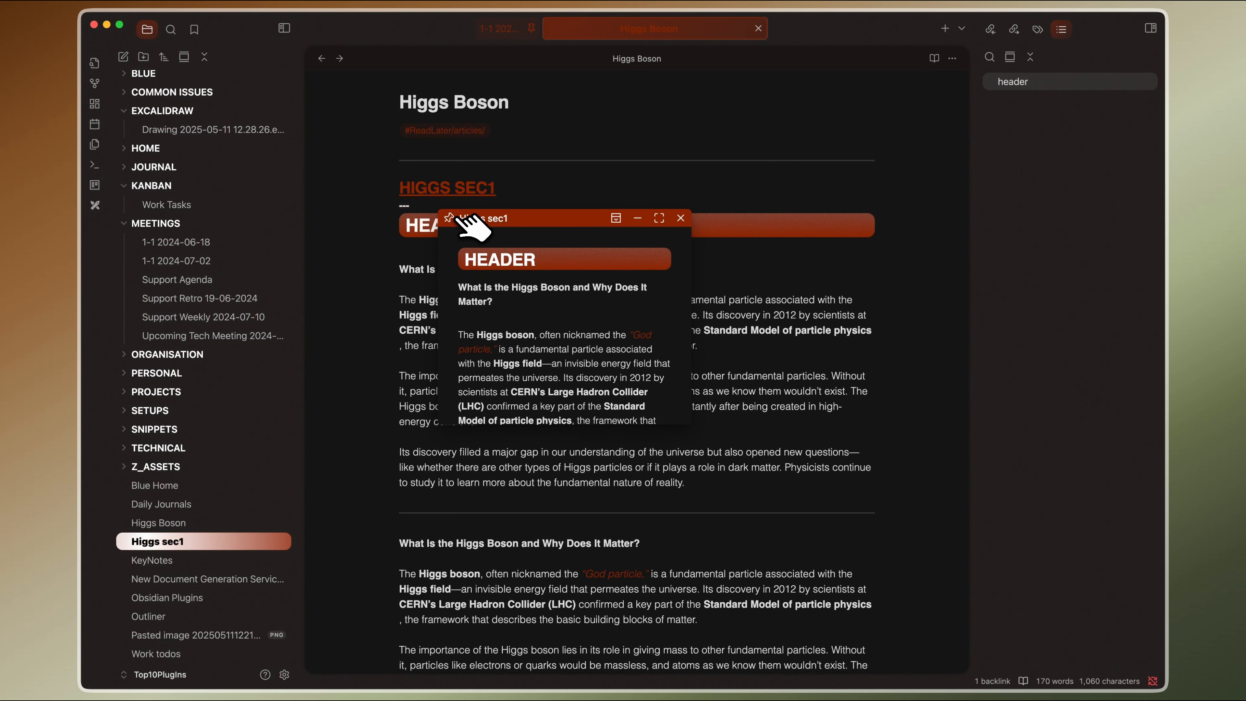
left_click_drag(513, 220, 739, 191)
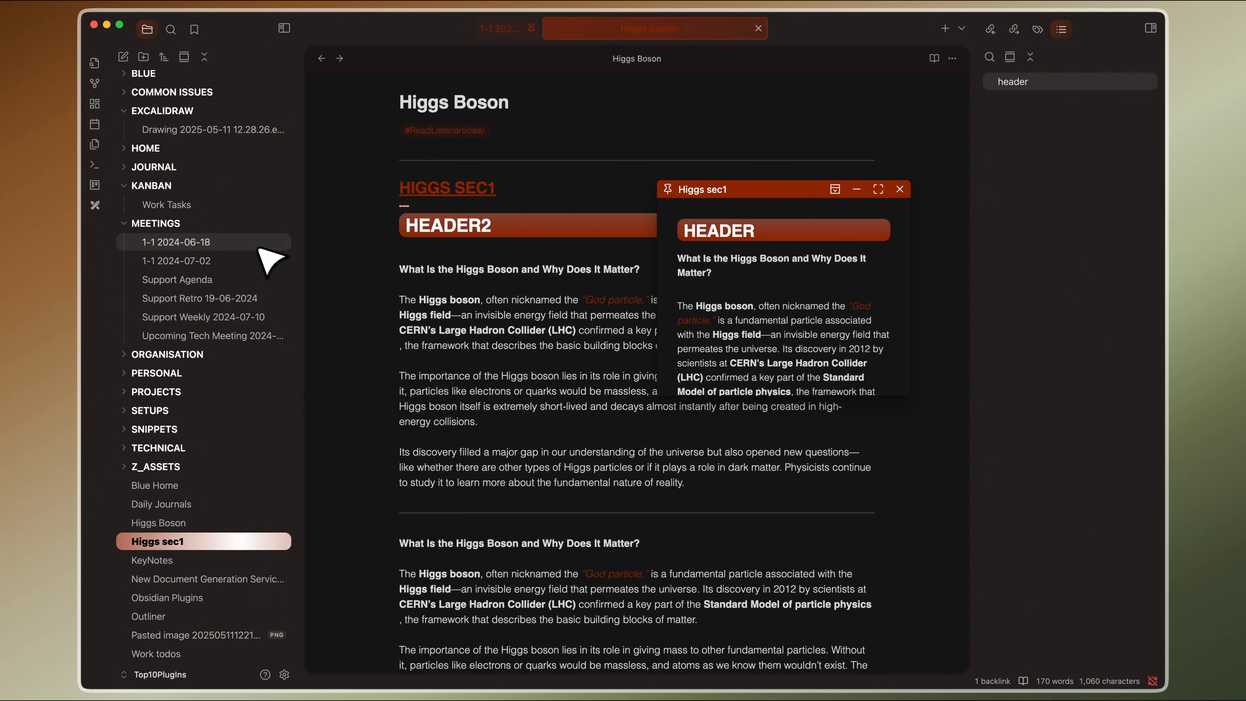
mouse_move(250, 239)
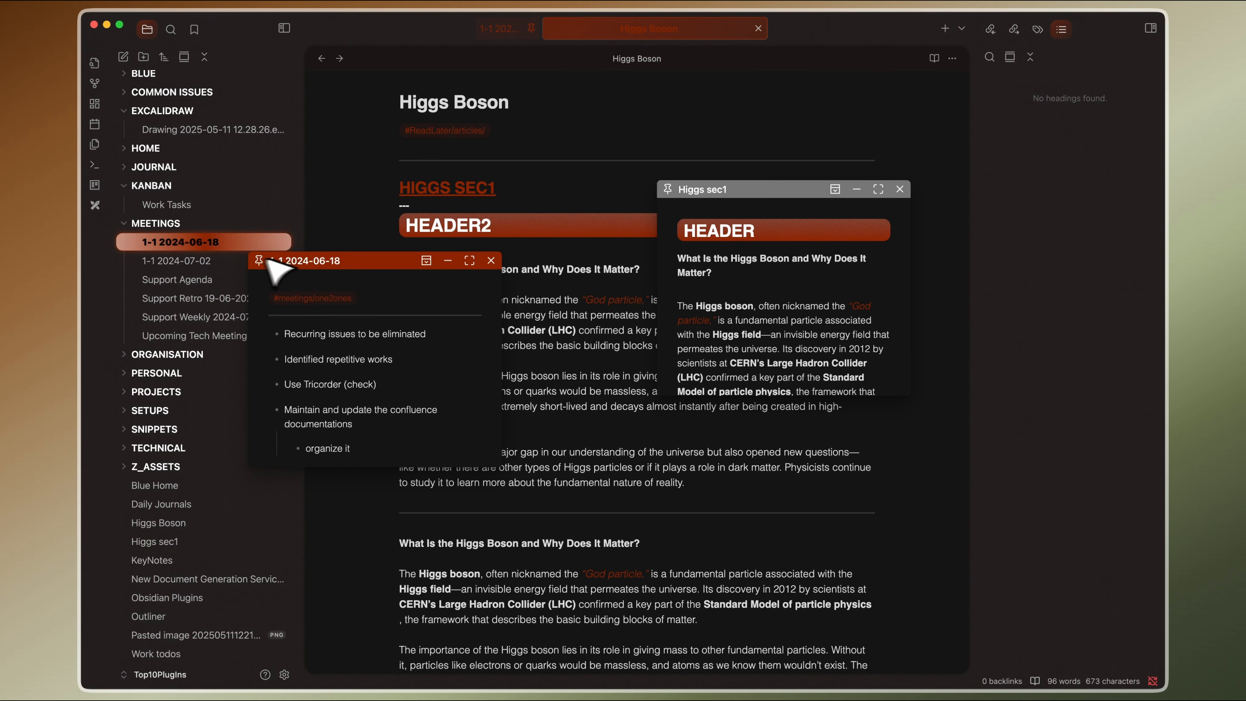
left_click_drag(361, 268, 592, 200)
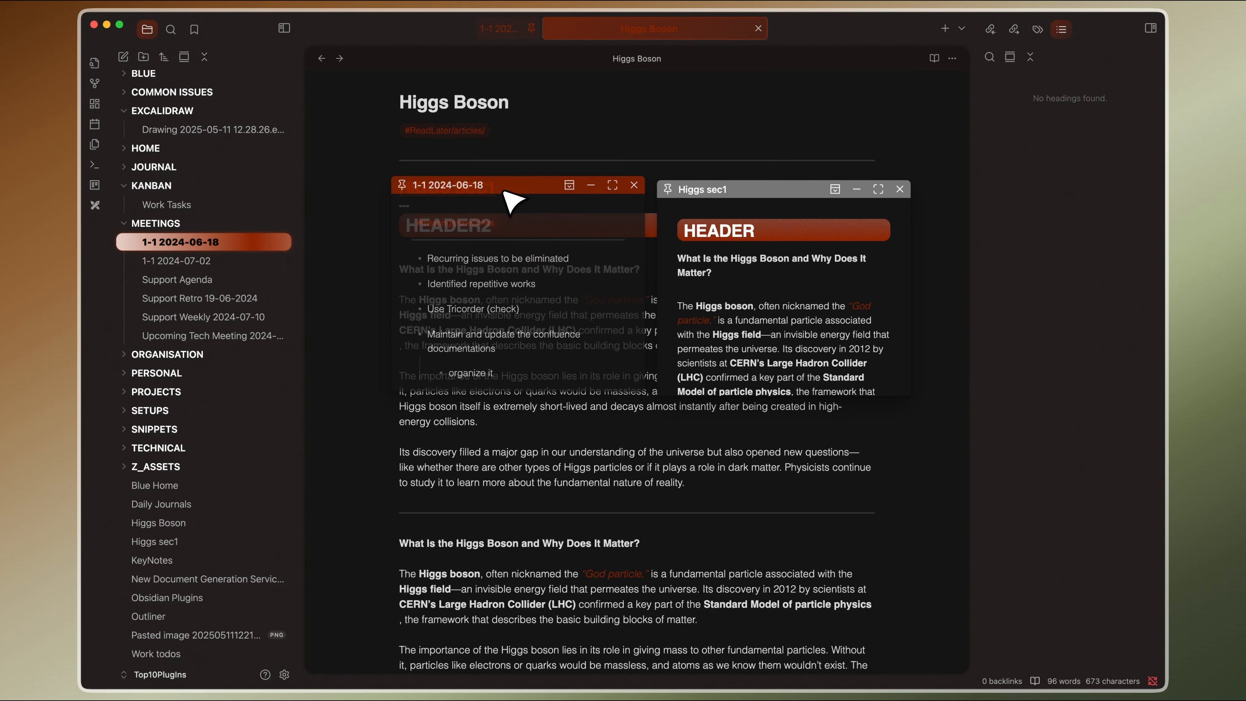
left_click(591, 185)
left_click_drag(559, 193, 682, 133)
left_click(712, 122)
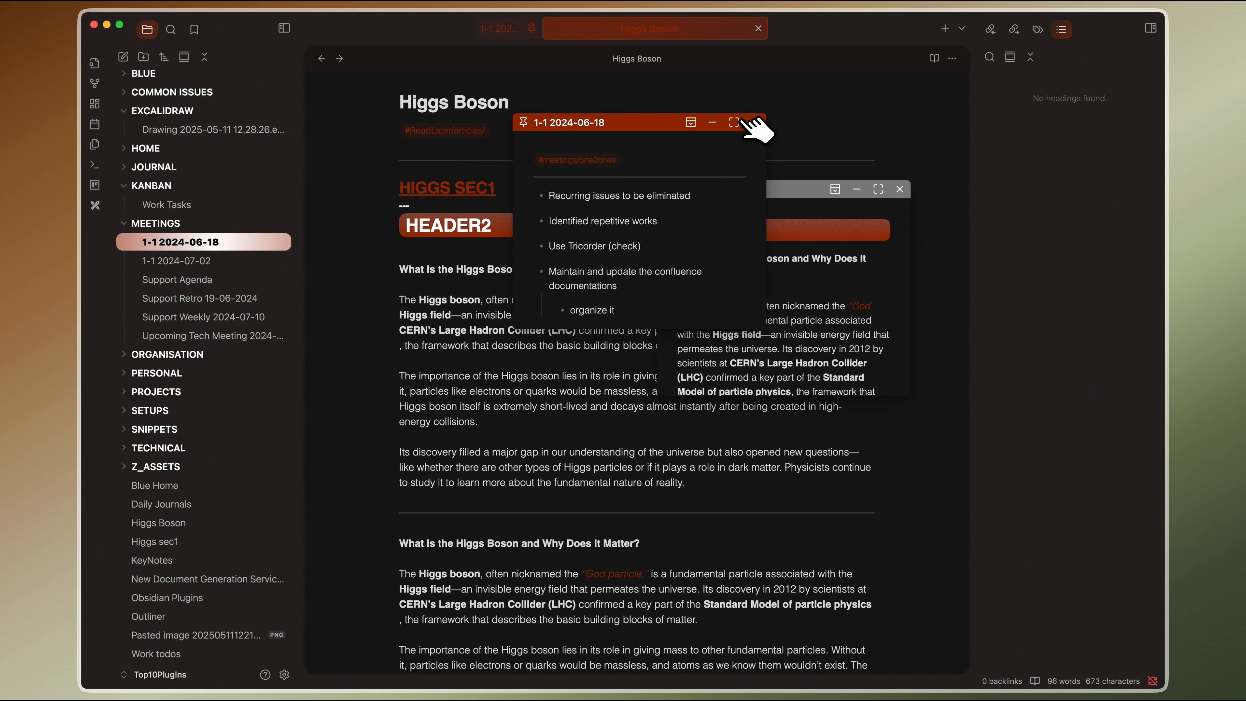
left_click(734, 121)
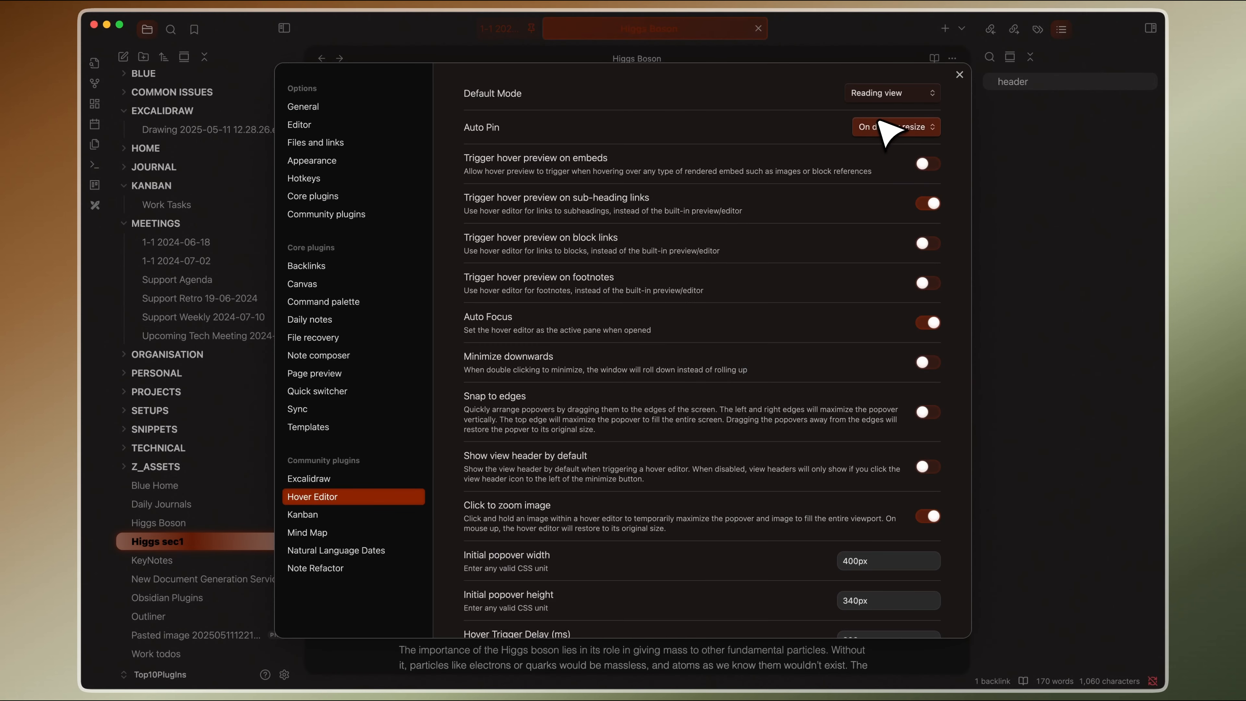
Set the Hover Editor default mode to Editing view, and close the settings and the open "Higgs sec1" popover
left_click(882, 93)
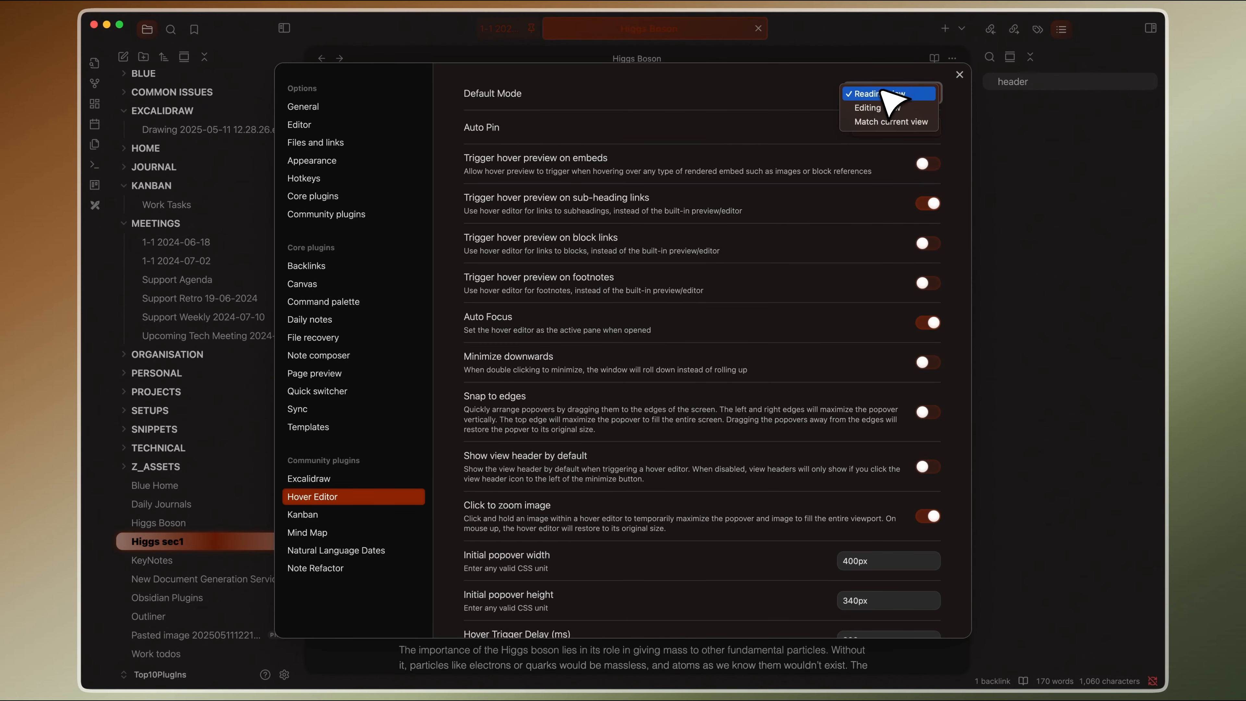
left_click(879, 108)
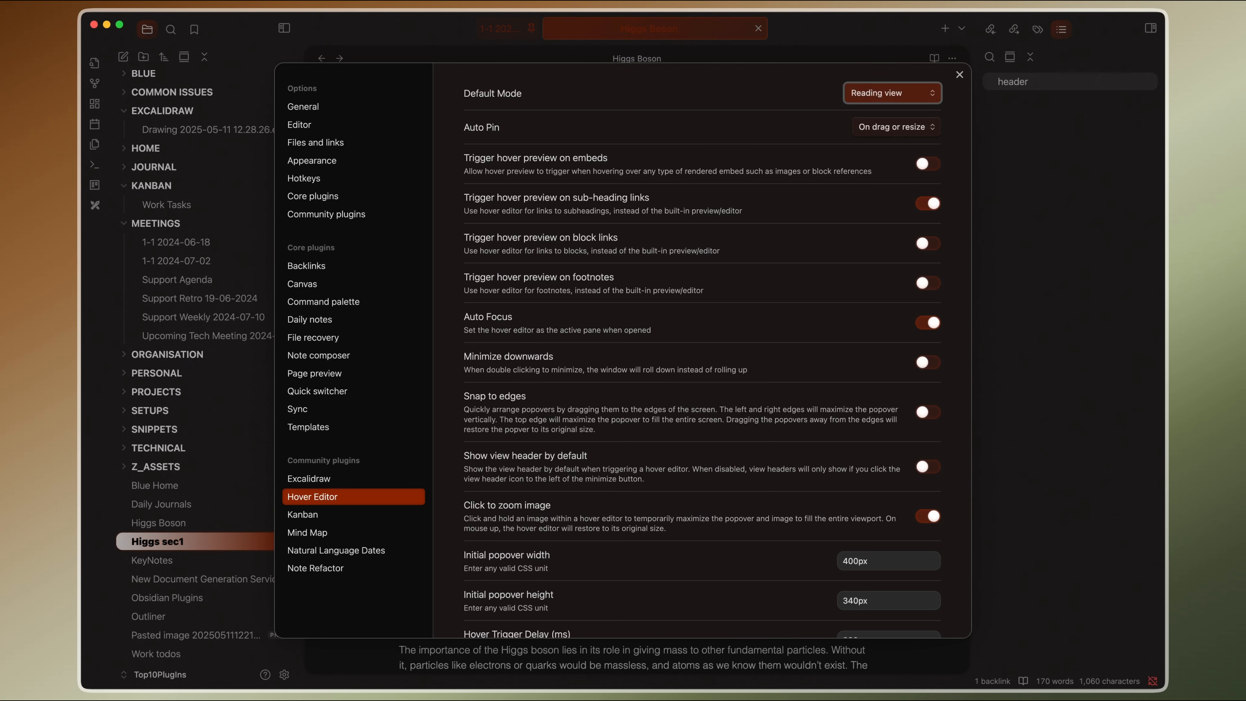
left_click(960, 75)
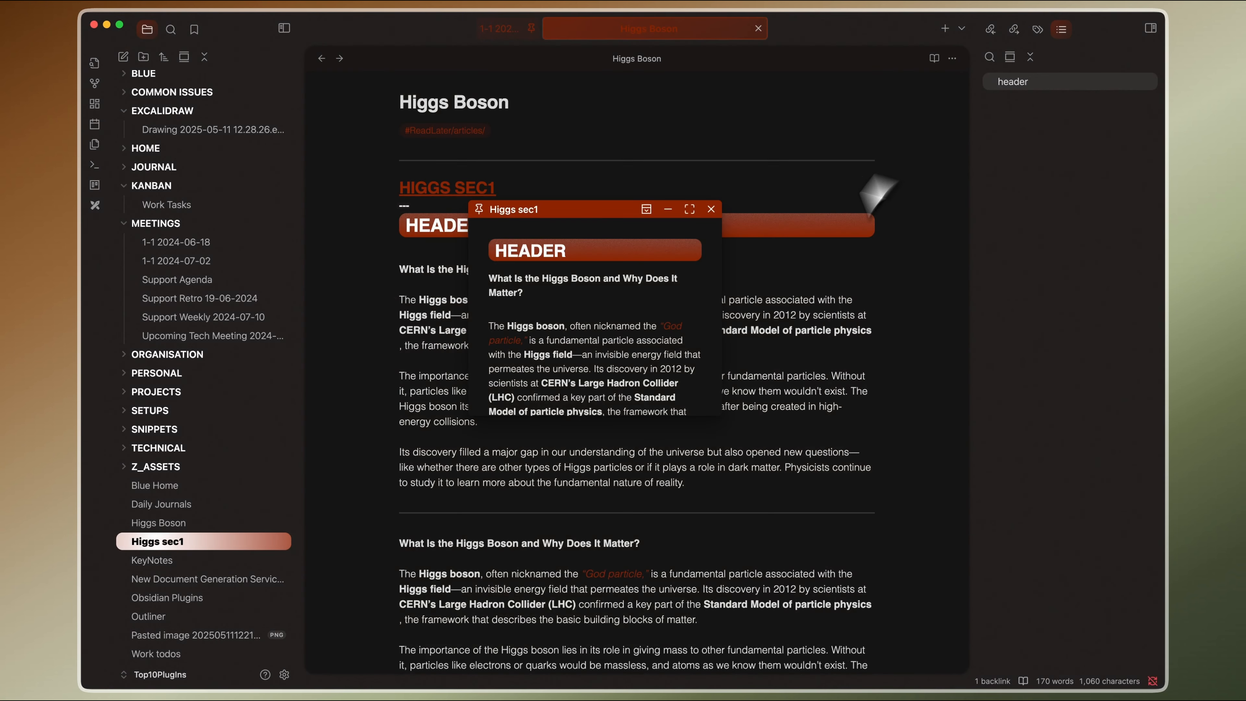
left_click(711, 210)
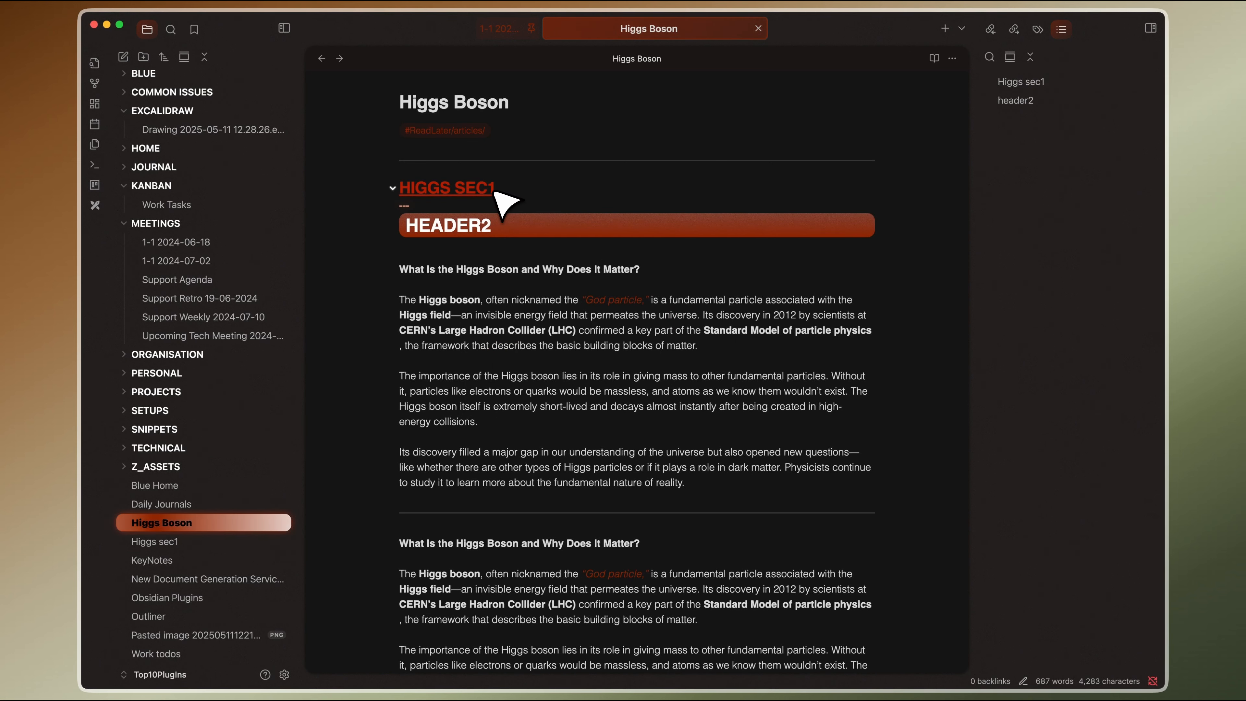
Reopen the "Higgs sec1" hover popover and insert a line break above its first body paragraph
mouse_move(496, 192)
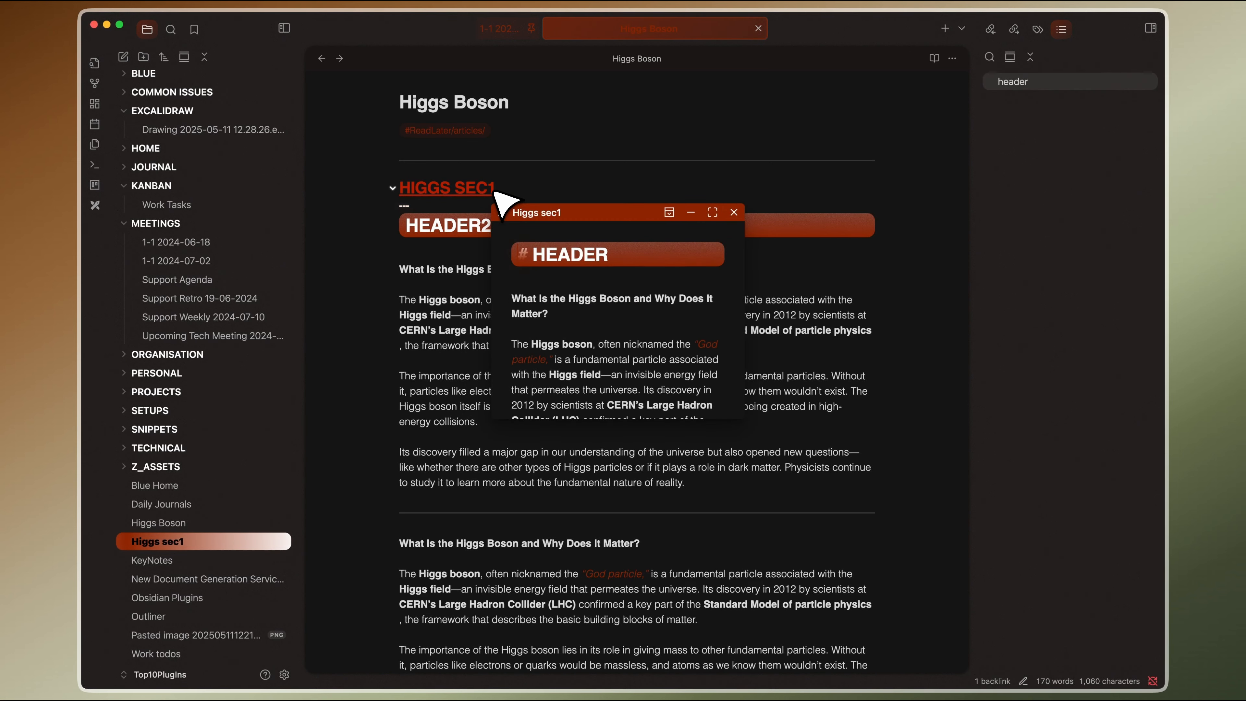
left_click(576, 326)
key("Return")
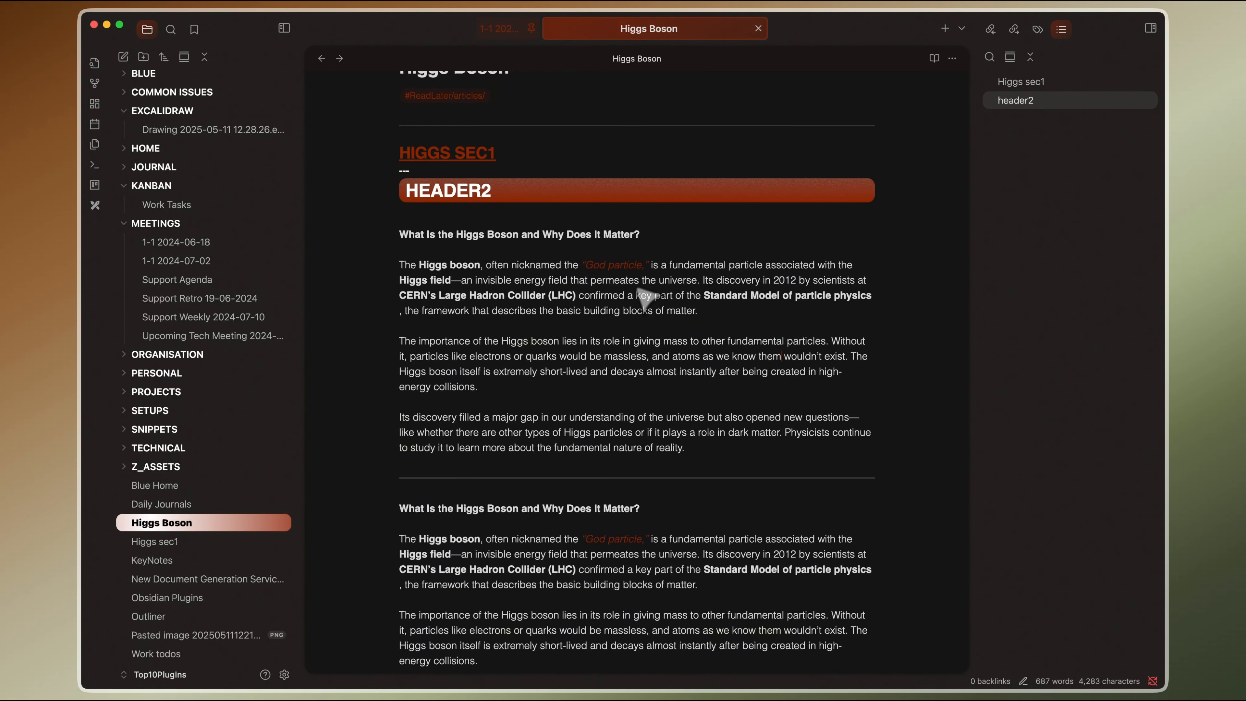
left_click(720, 447)
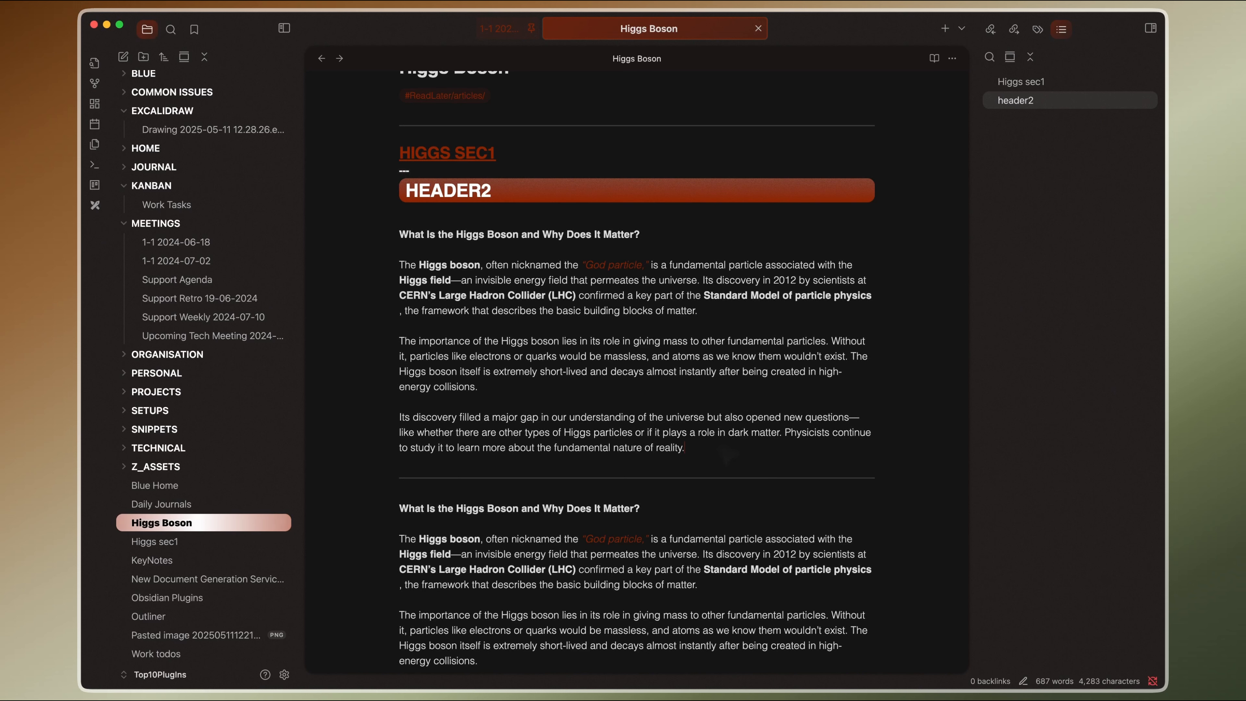
key("Return")
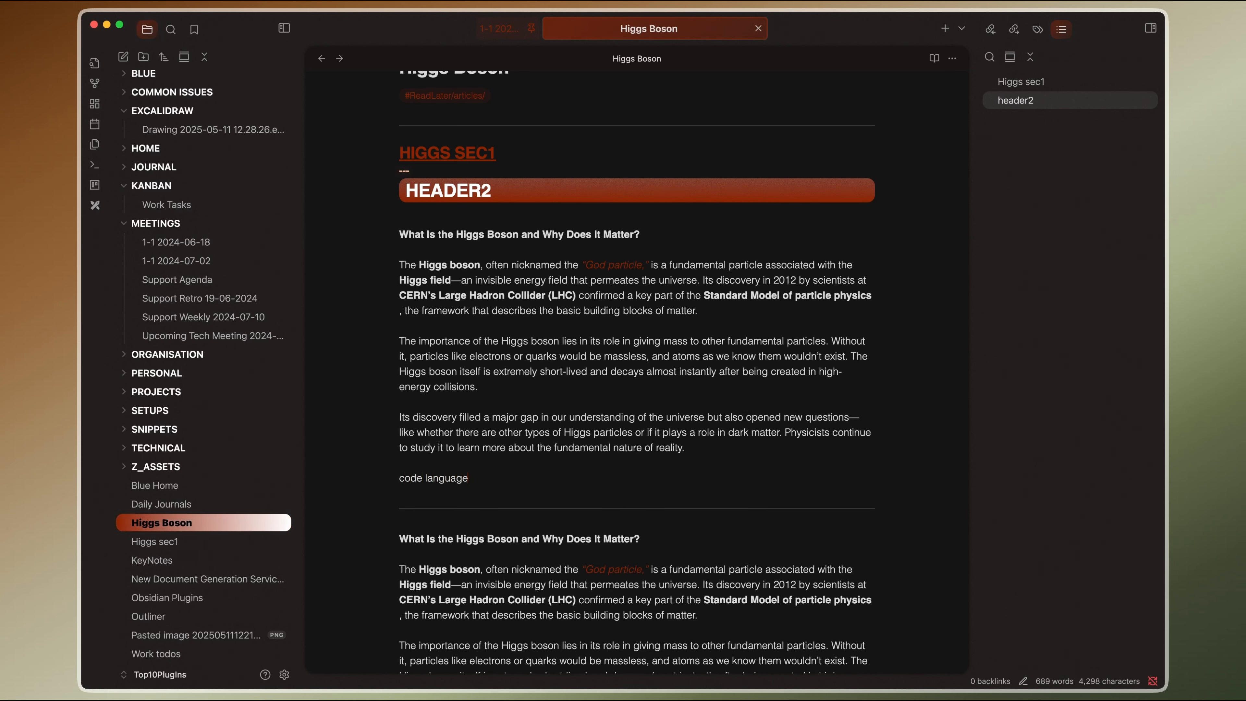
key("cmd+shift+Left")
type("https://codelanguage.info/")
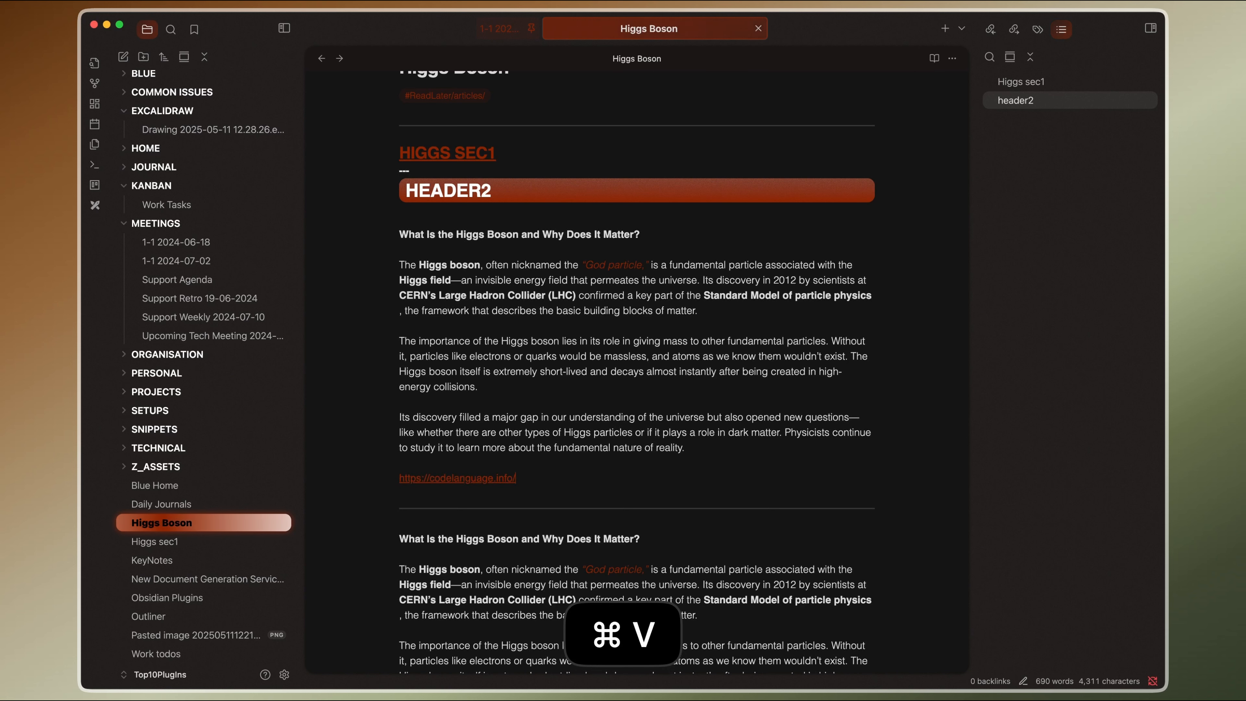
type("\\")
key("BackSpace")
key("Return")
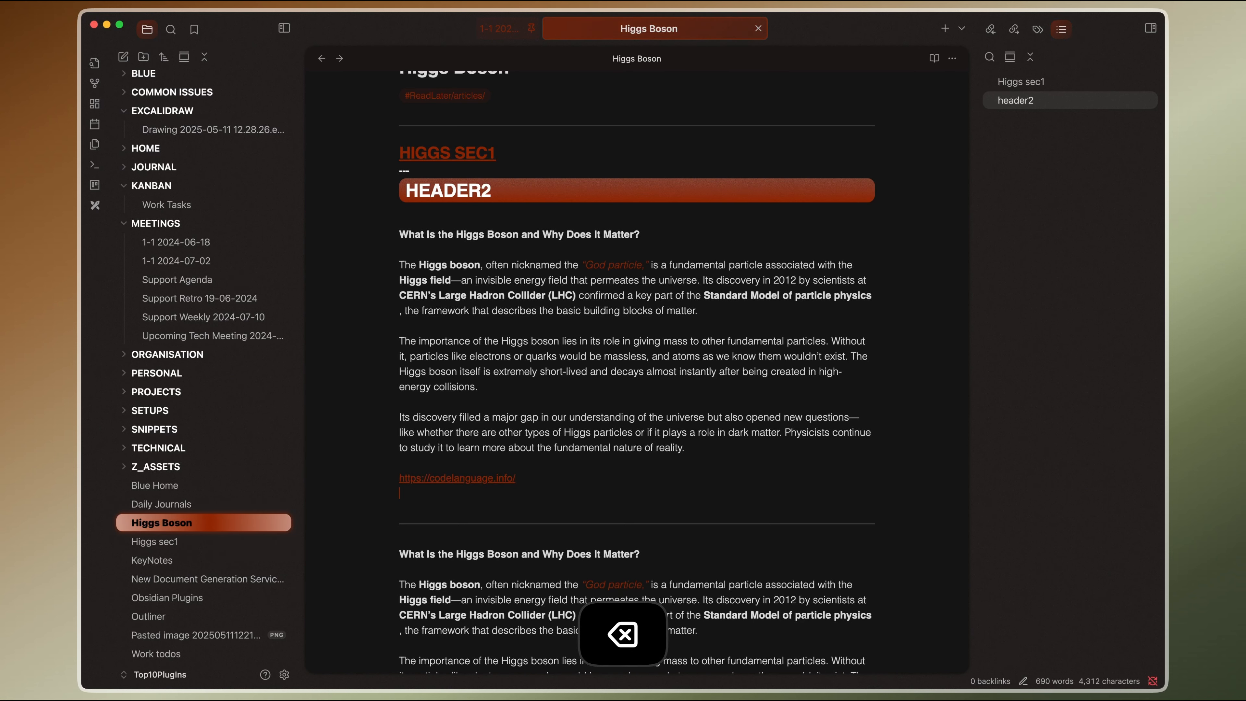
Search the community plugins for "url", then install and enable Paste URL into selection
left_click(284, 674)
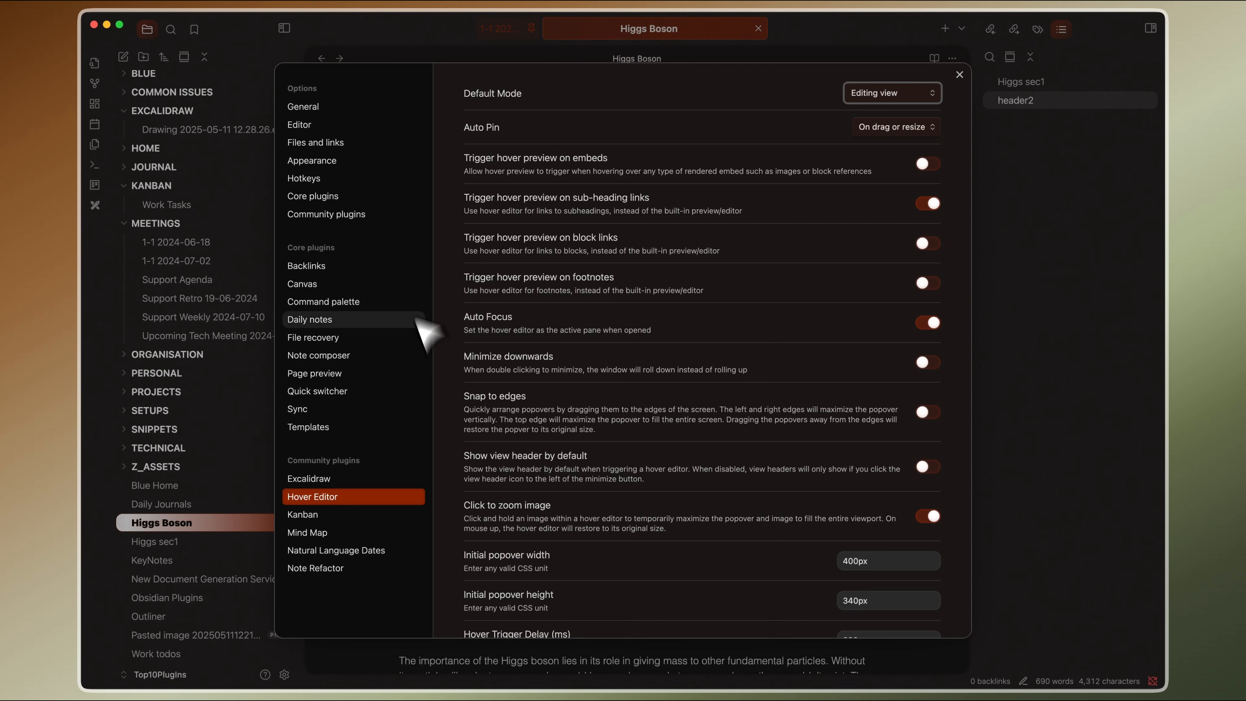
left_click(368, 216)
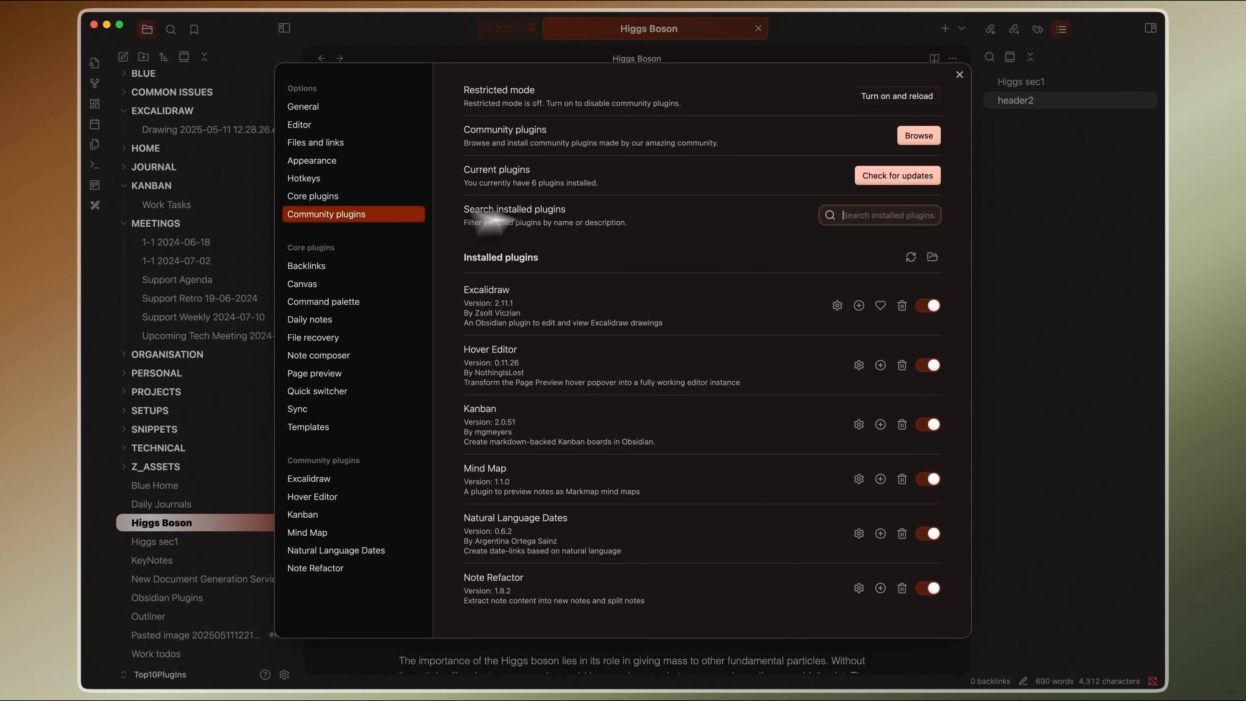
left_click(927, 138)
type("url")
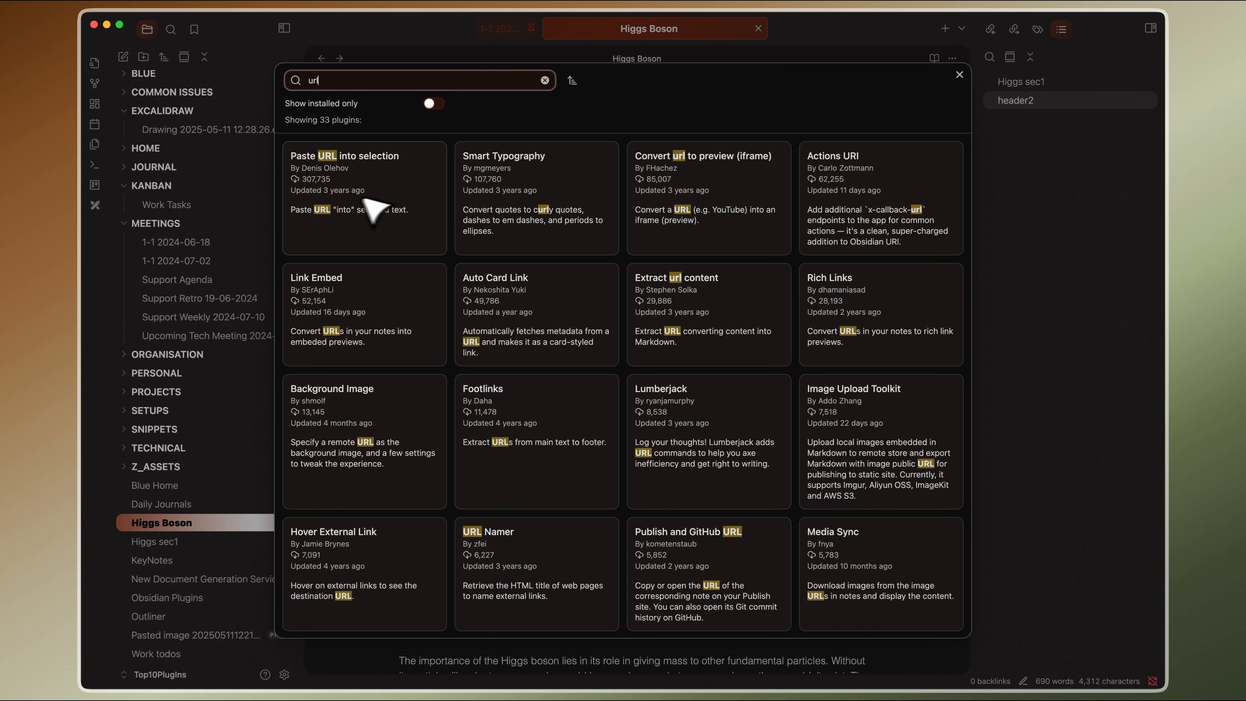
left_click(373, 209)
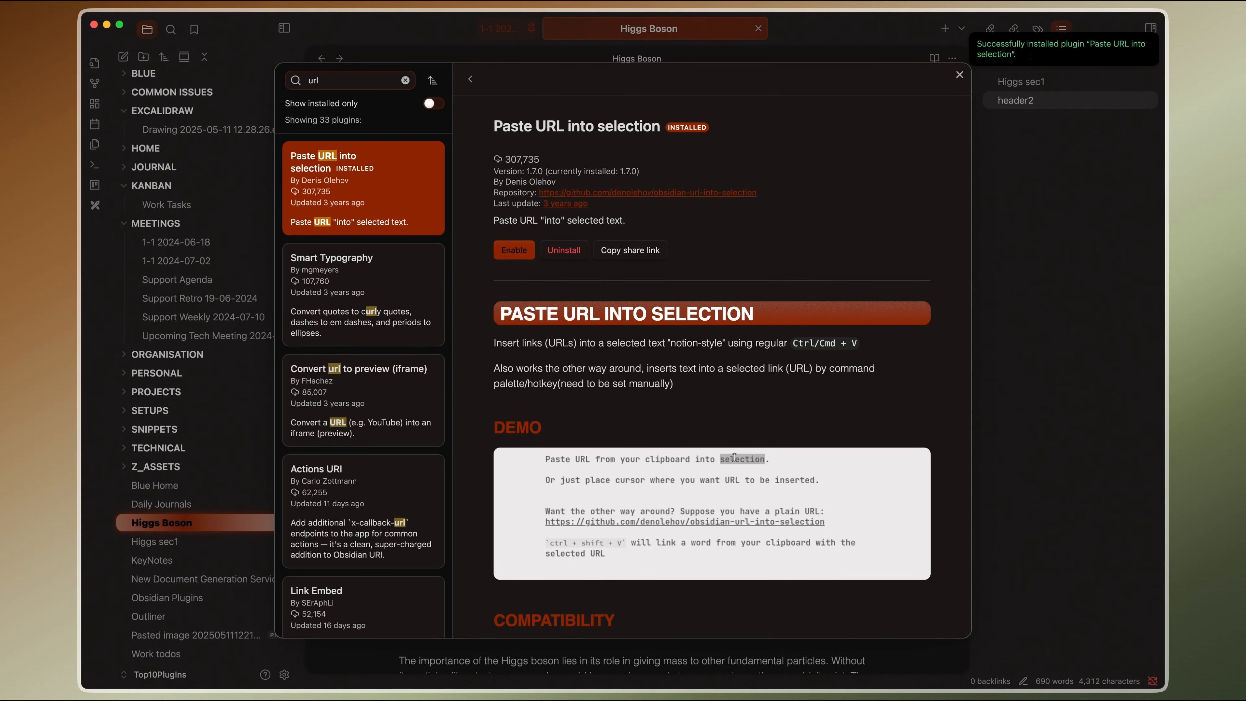
left_click(514, 250)
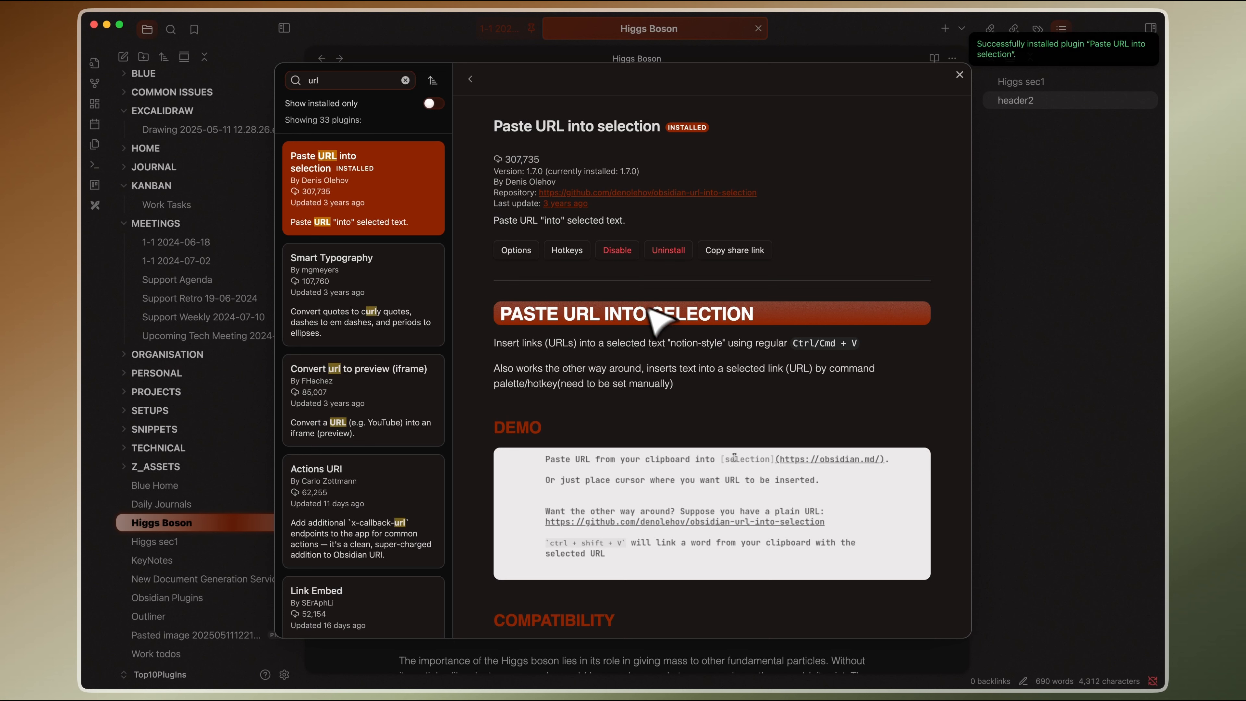
Review the description, demo and options of the Paste URL into selection plugin, and close the settings
scroll(658, 319, "down", 5)
scroll(674, 343, "down", 1)
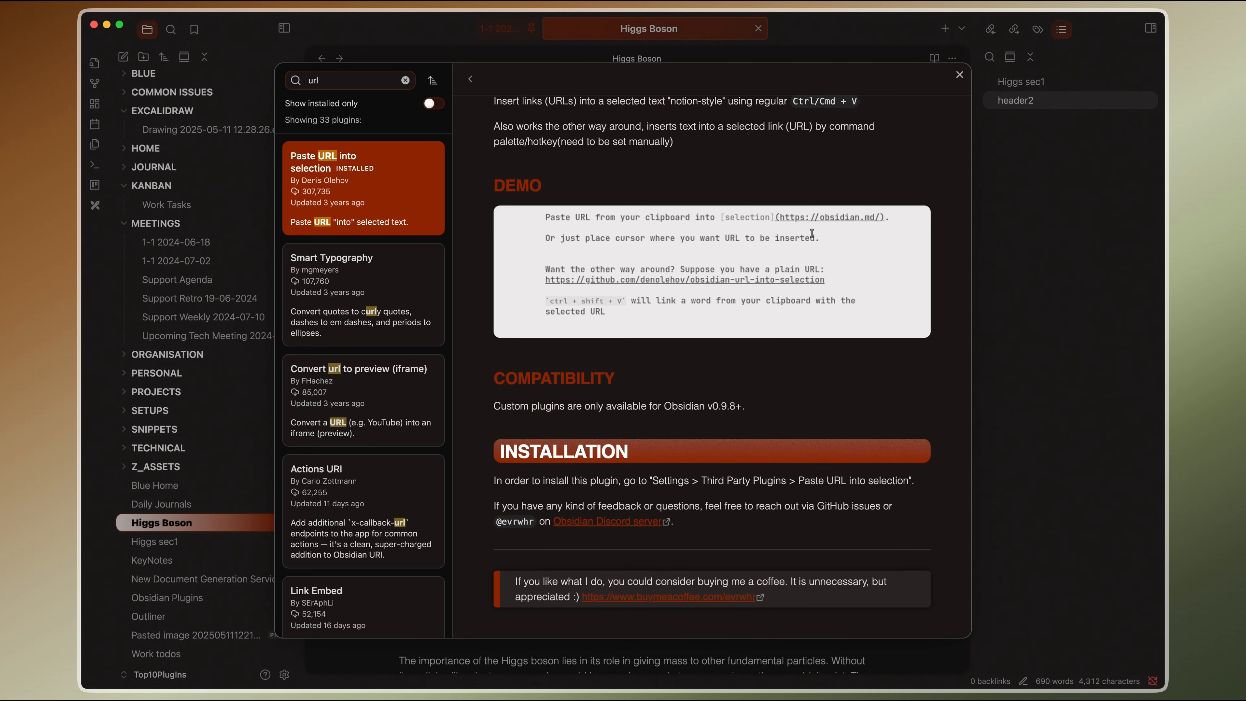
scroll(812, 233, "up", 6)
left_click(513, 250)
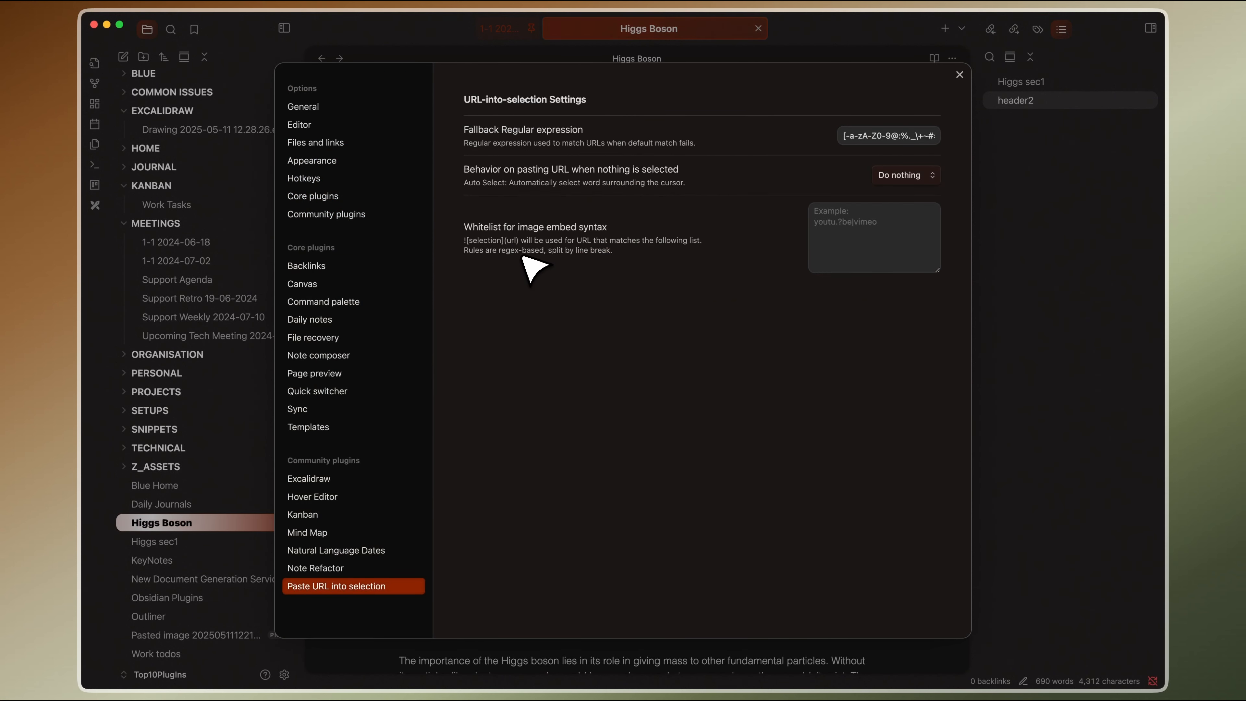
left_click(960, 75)
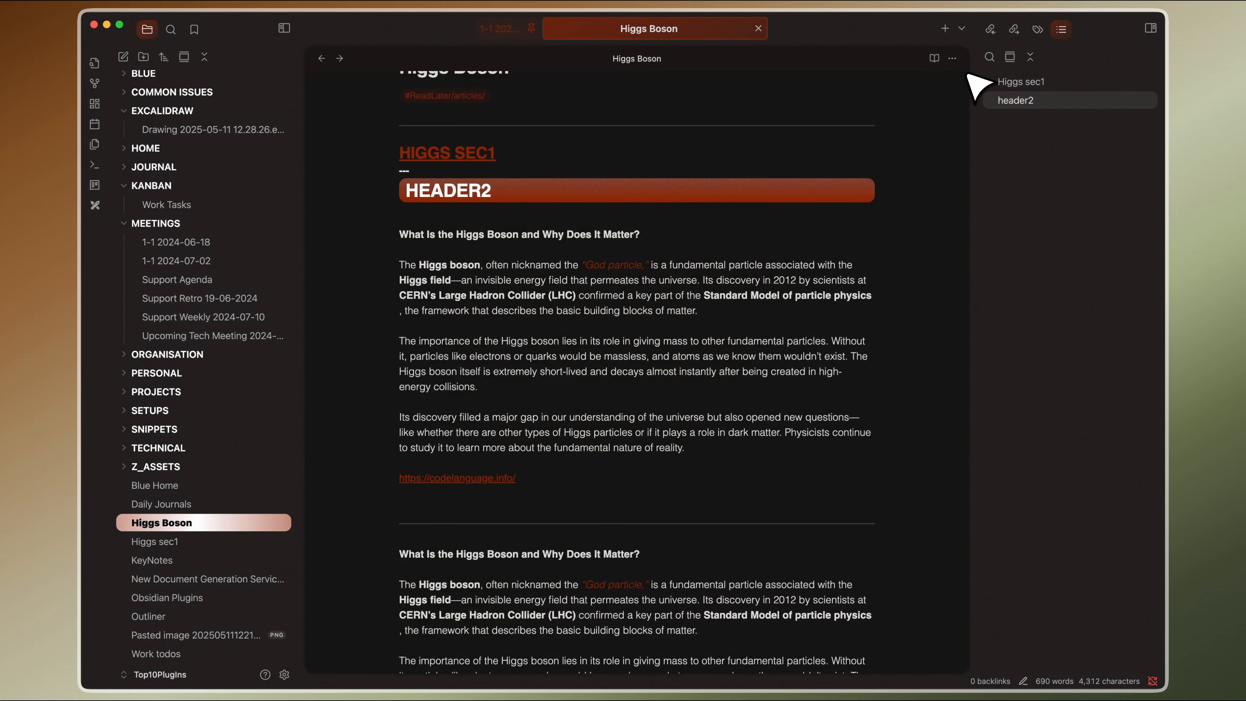
left_click(565, 482)
key("Return")
key("Return")
type("Code")
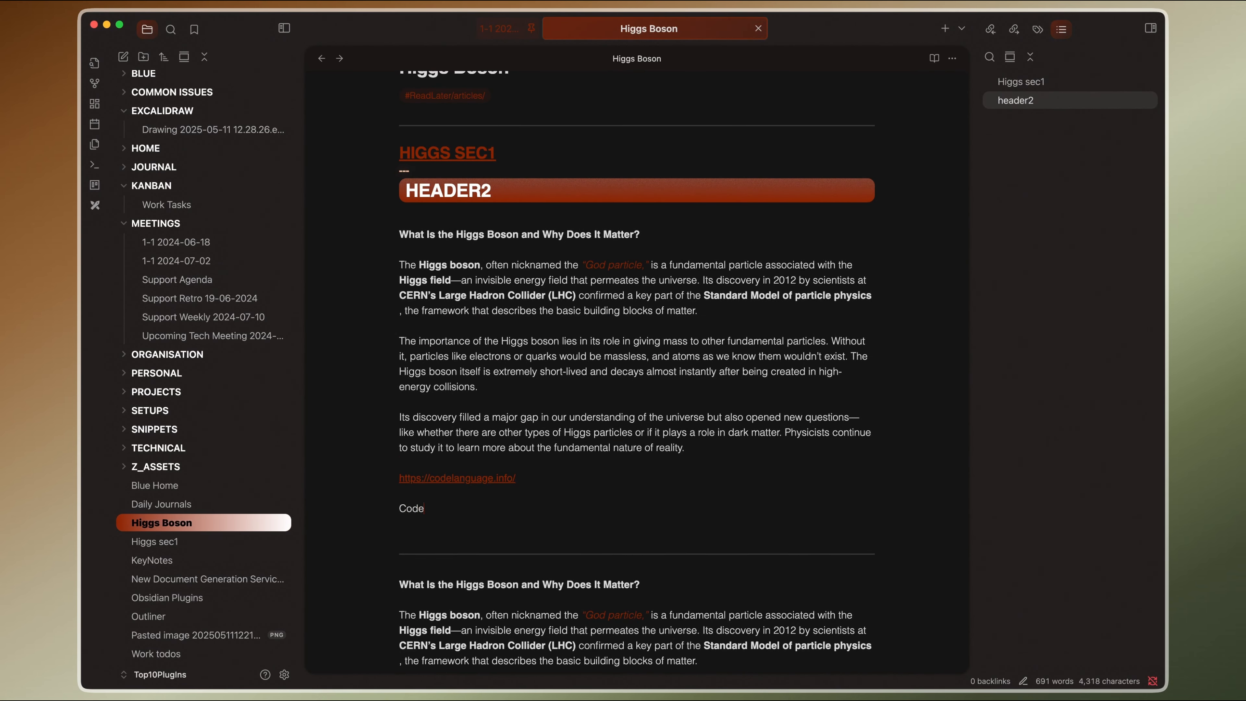
type("Language")
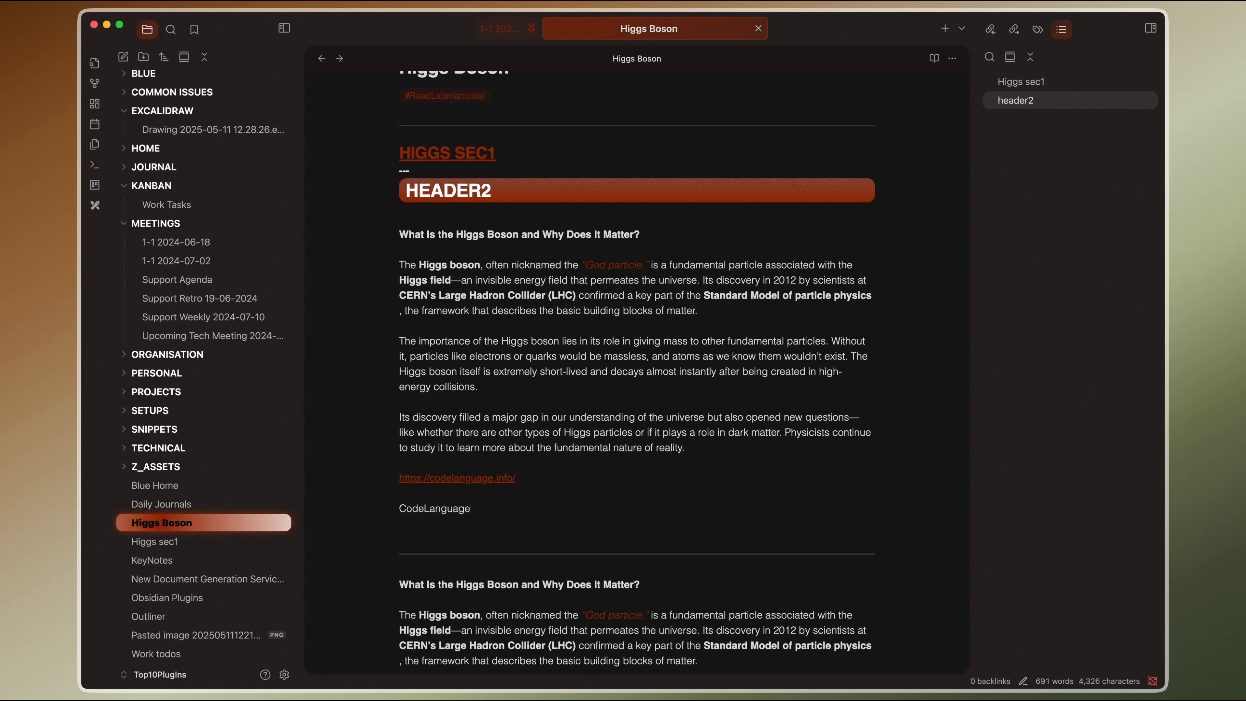
key("super+shift+Left")
type("[CodeLanguage](https://codelanguage.info/)")
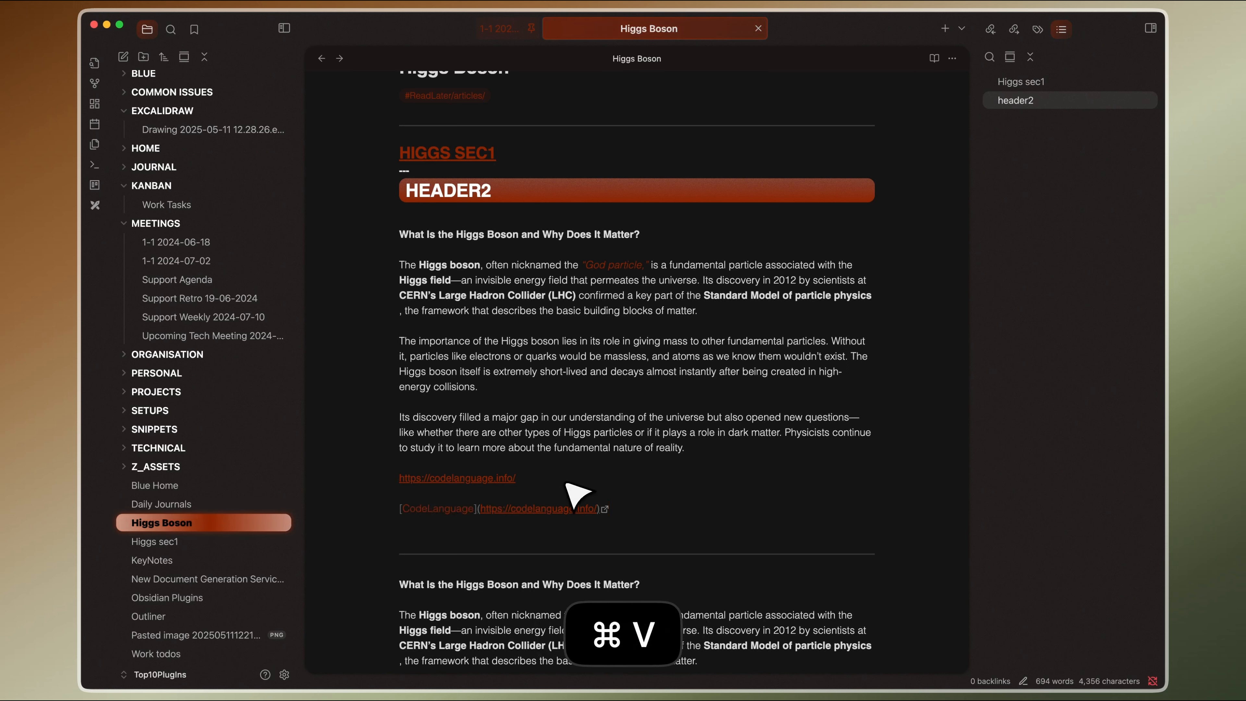
key("Return")
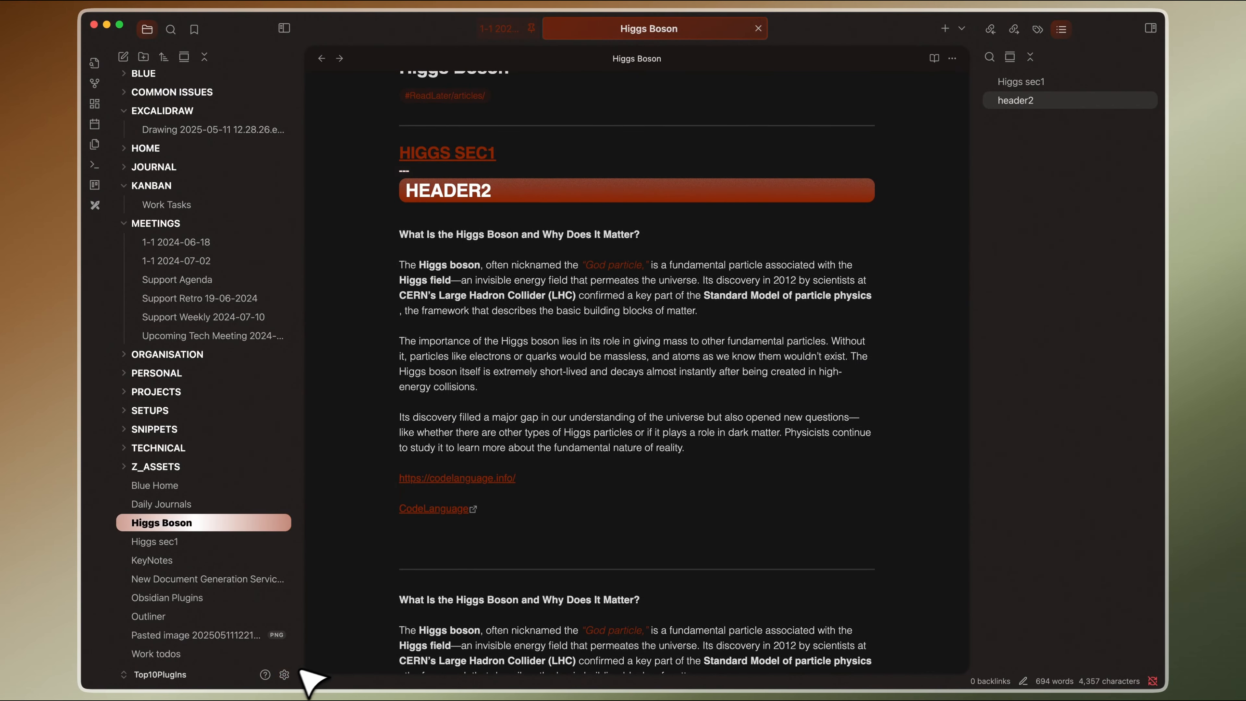
Search the community plugins for "Outliner", then install and enable the Outliner plugin
left_click(290, 674)
left_click(390, 216)
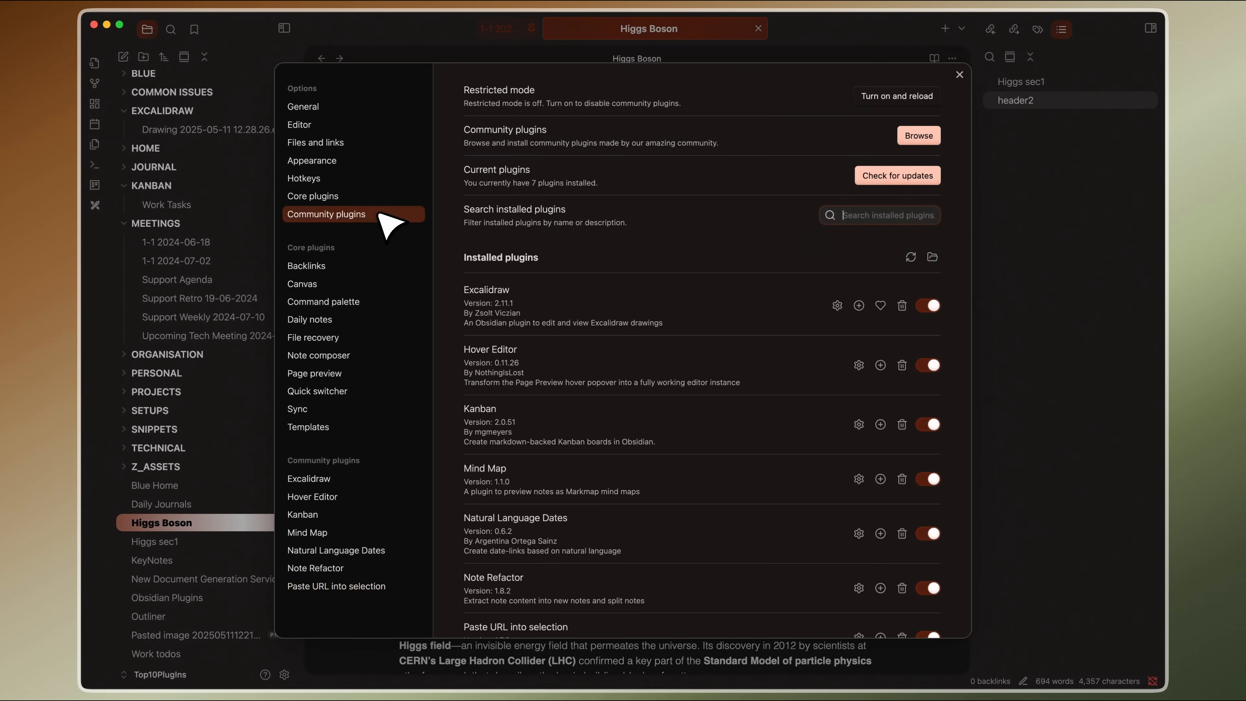
left_click(918, 136)
type("O")
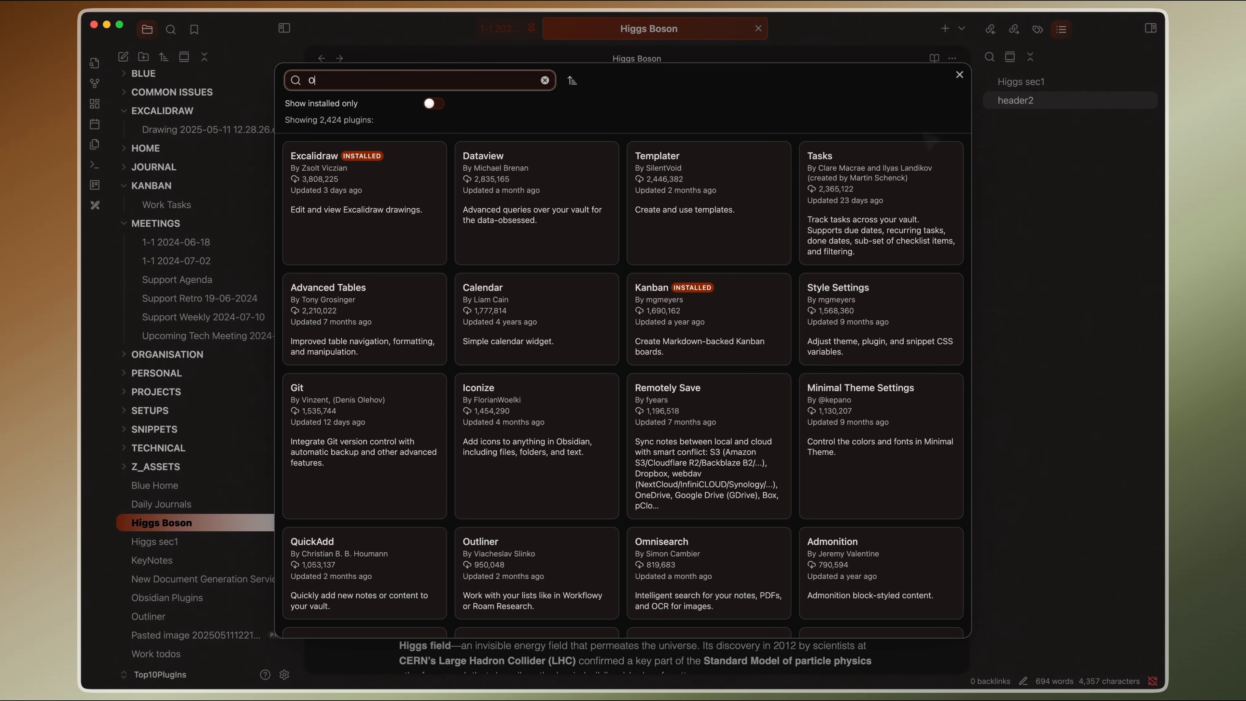
type("utliner")
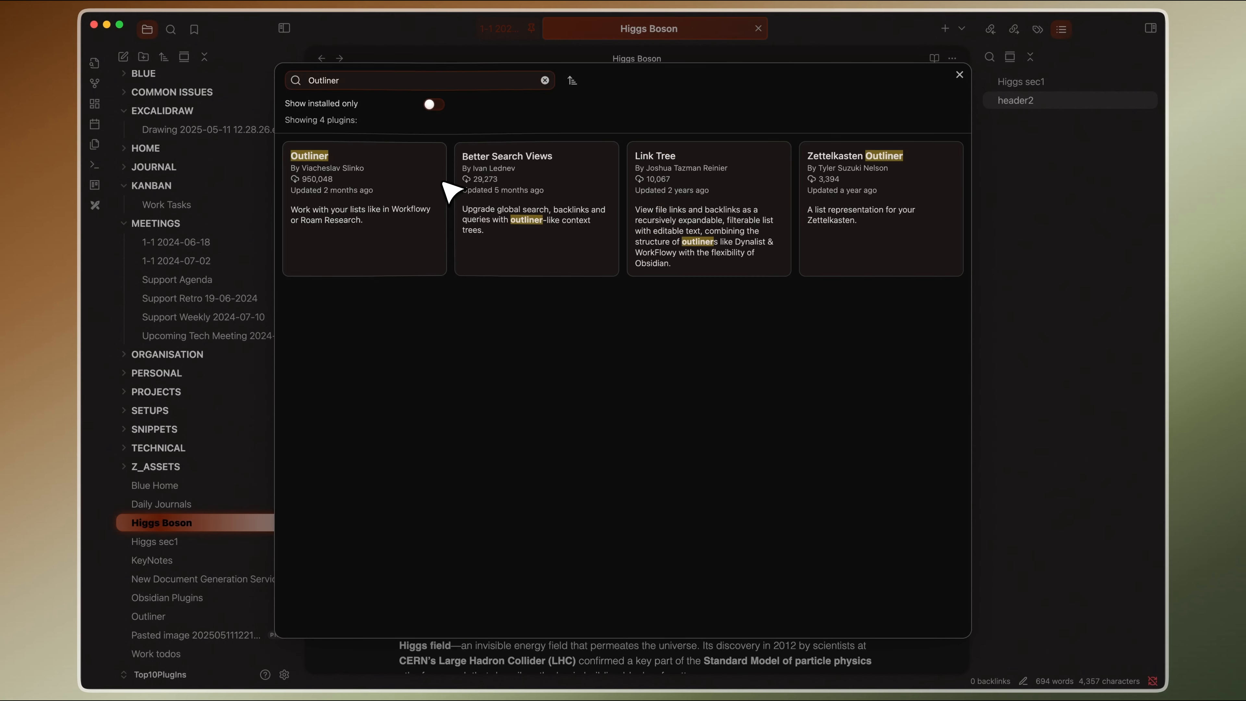
left_click(443, 183)
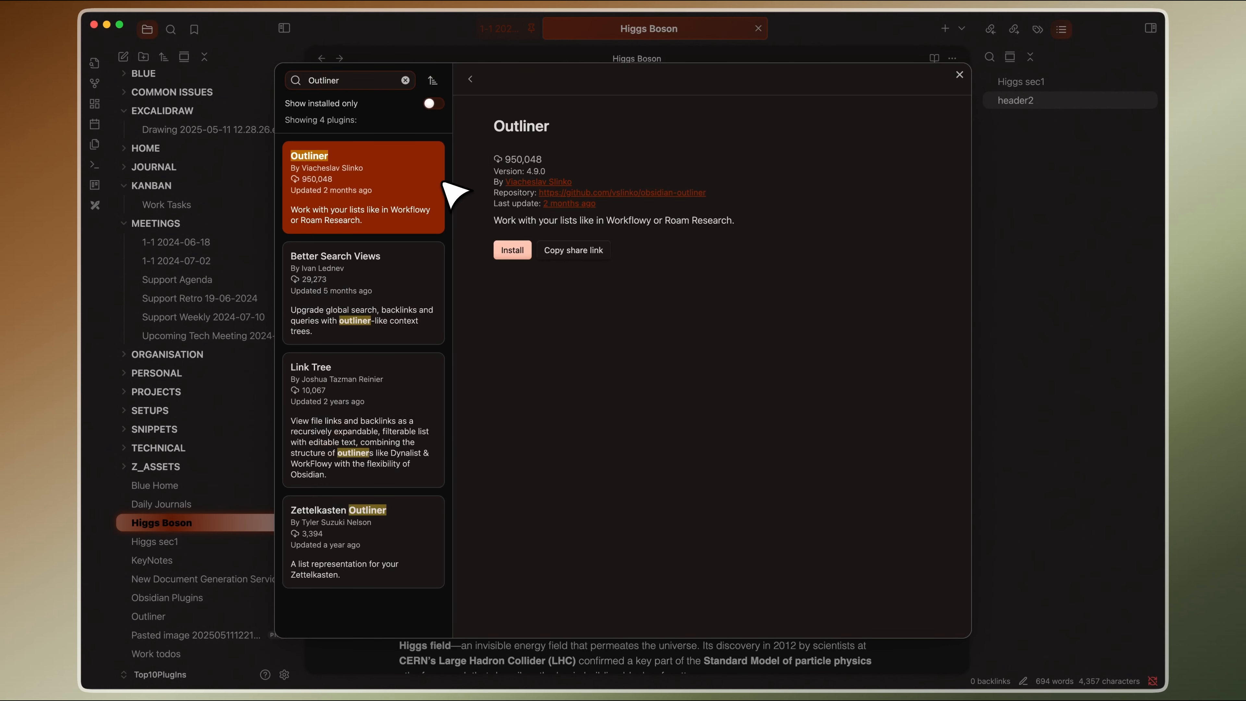
left_click(512, 250)
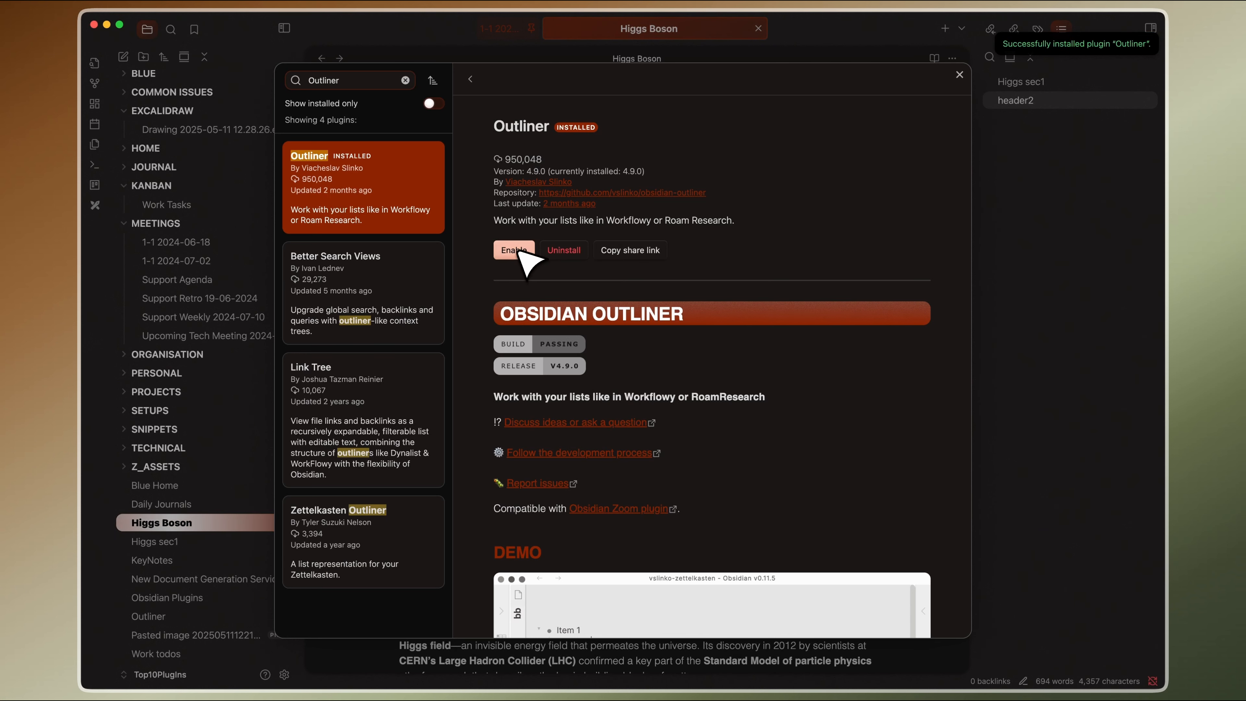
Examine the Outliner plugin's demo, list-moving hotkeys and vertical indentation lines in its description, and close the settings
scroll(626, 360, "down", 5)
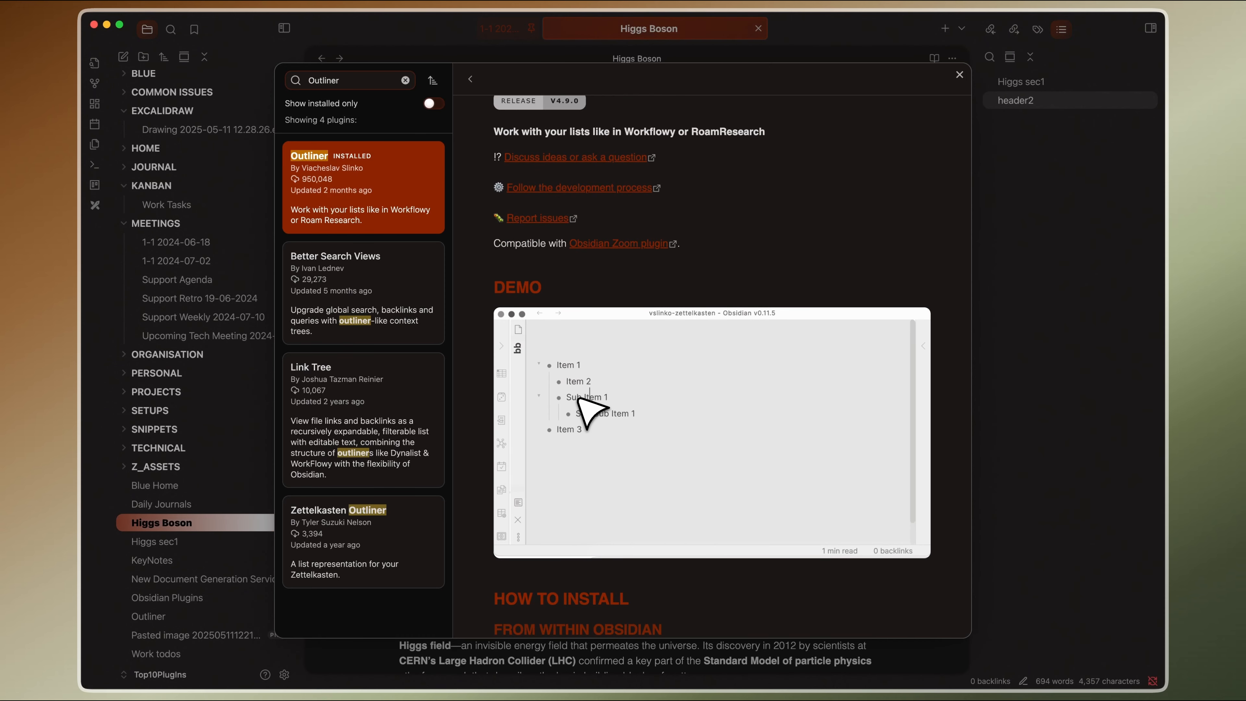
scroll(711, 367, "down", 3)
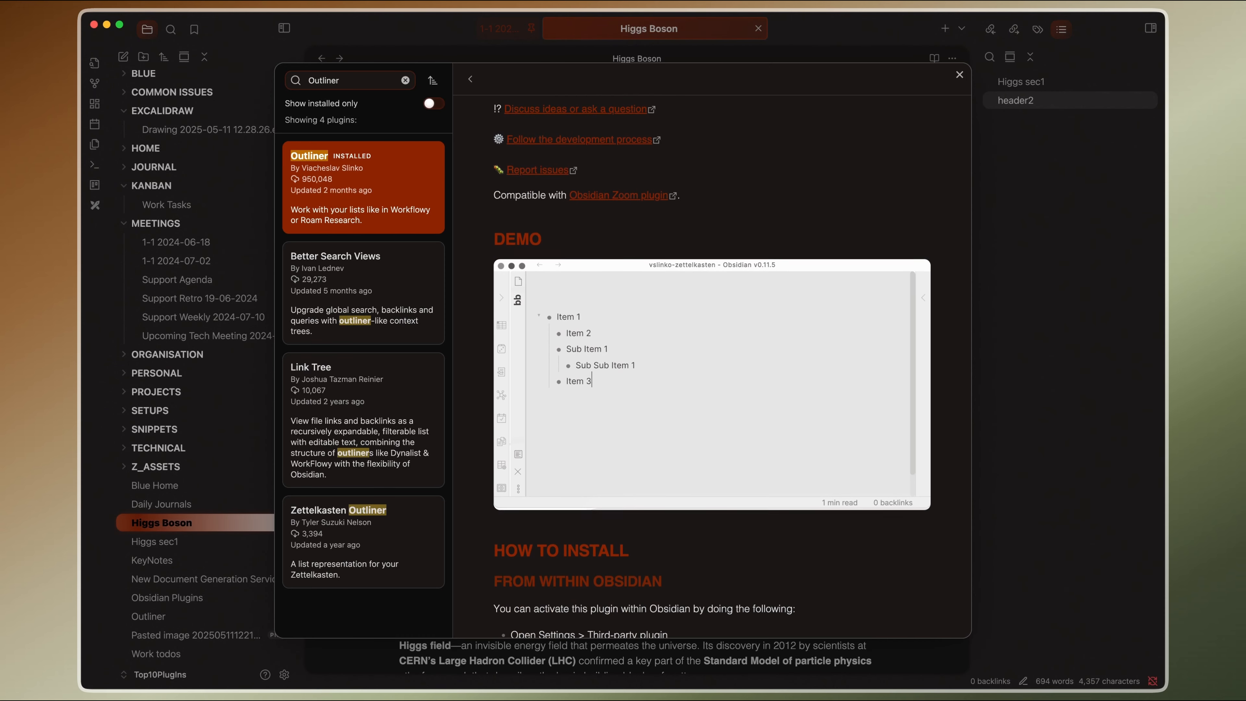
scroll(712, 367, "down", 2)
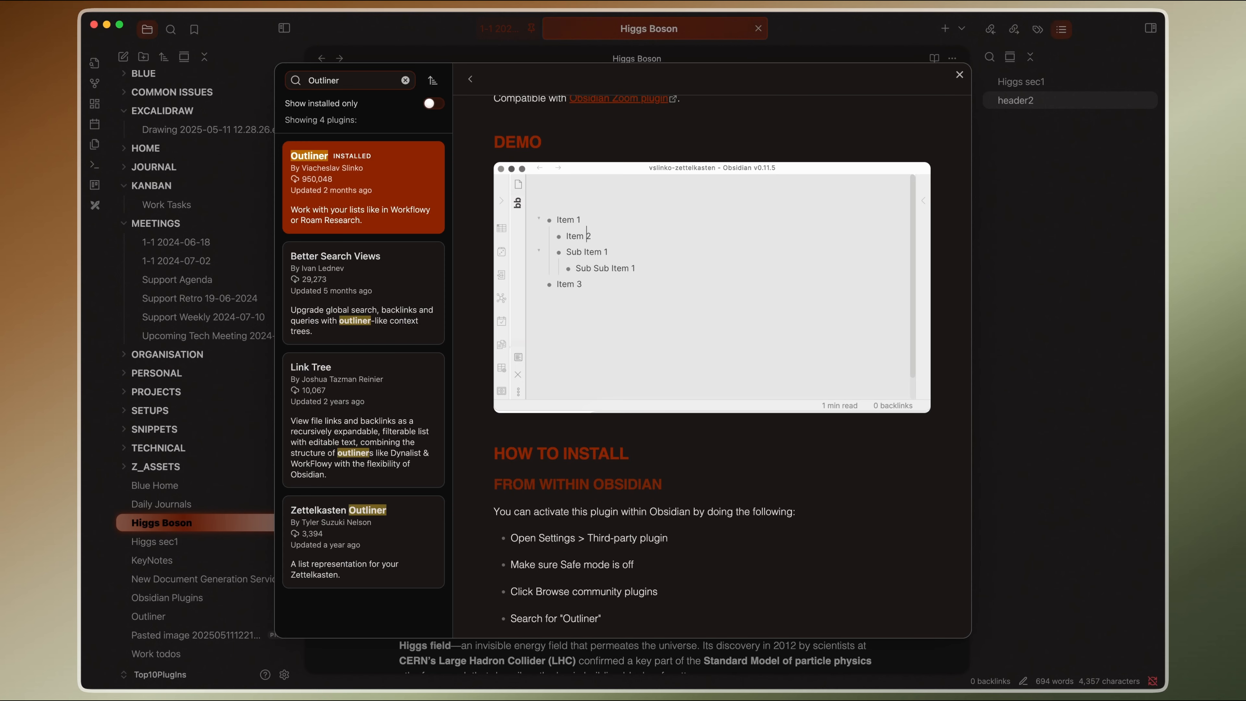
scroll(586, 405, "down", 2)
scroll(591, 410, "down", 4)
scroll(591, 410, "down", 4)
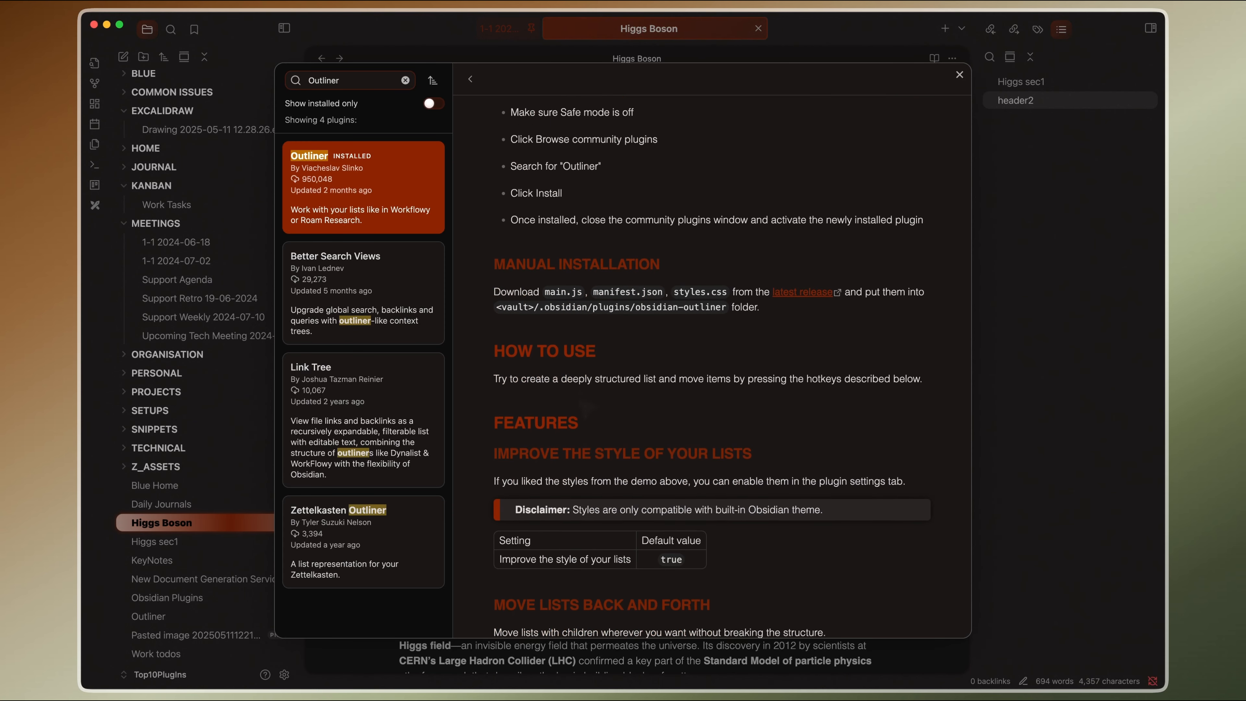
scroll(591, 410, "down", 5)
scroll(591, 410, "down", 2)
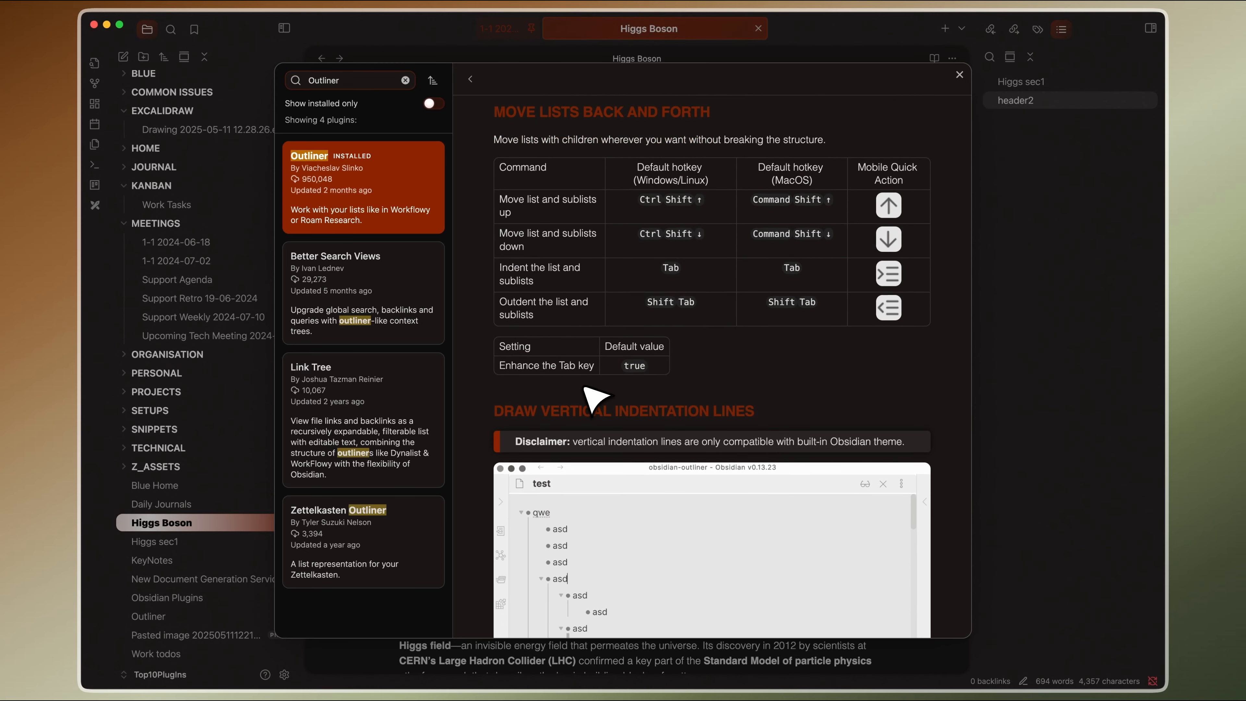
scroll(593, 393, "down", 3)
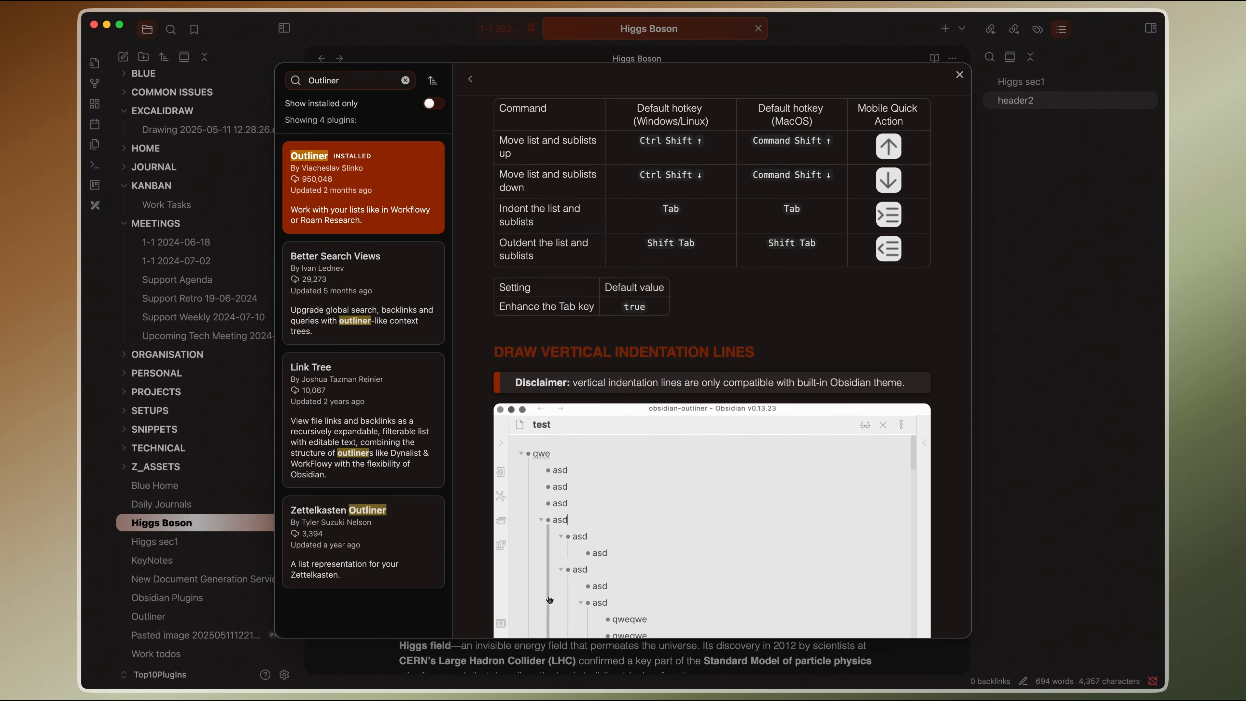
scroll(540, 564, "down", 2)
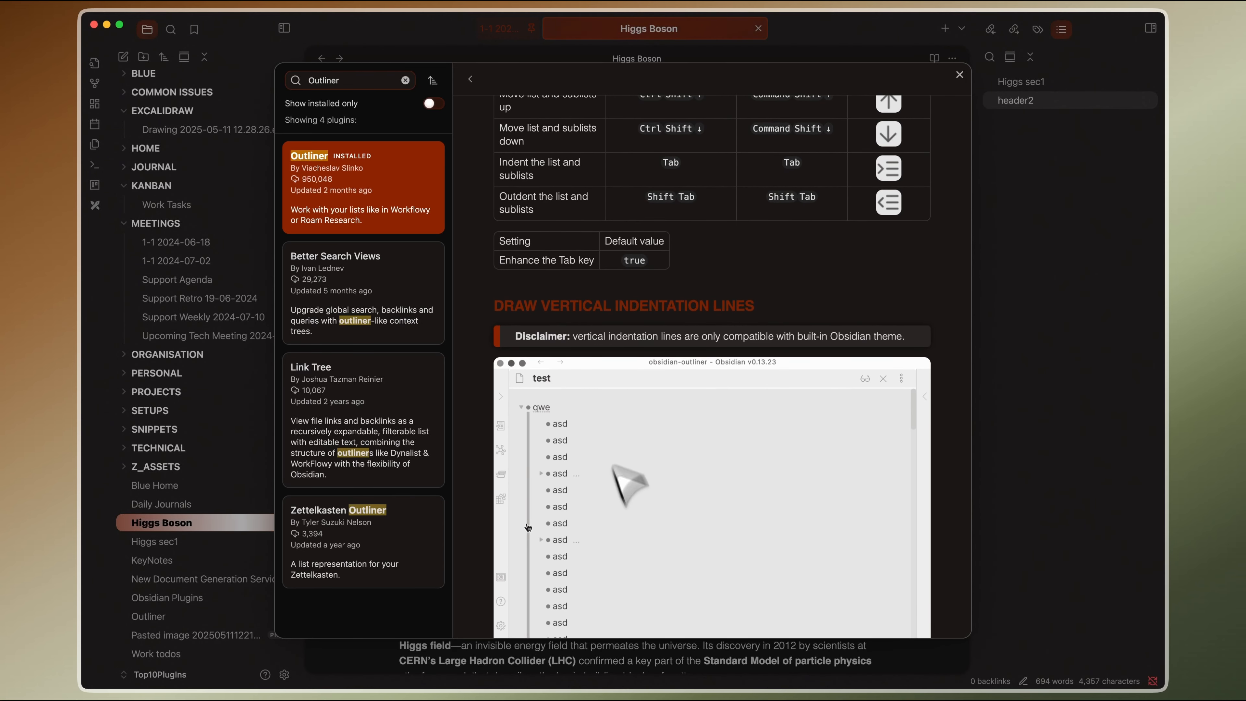
left_click(848, 662)
left_click(734, 674)
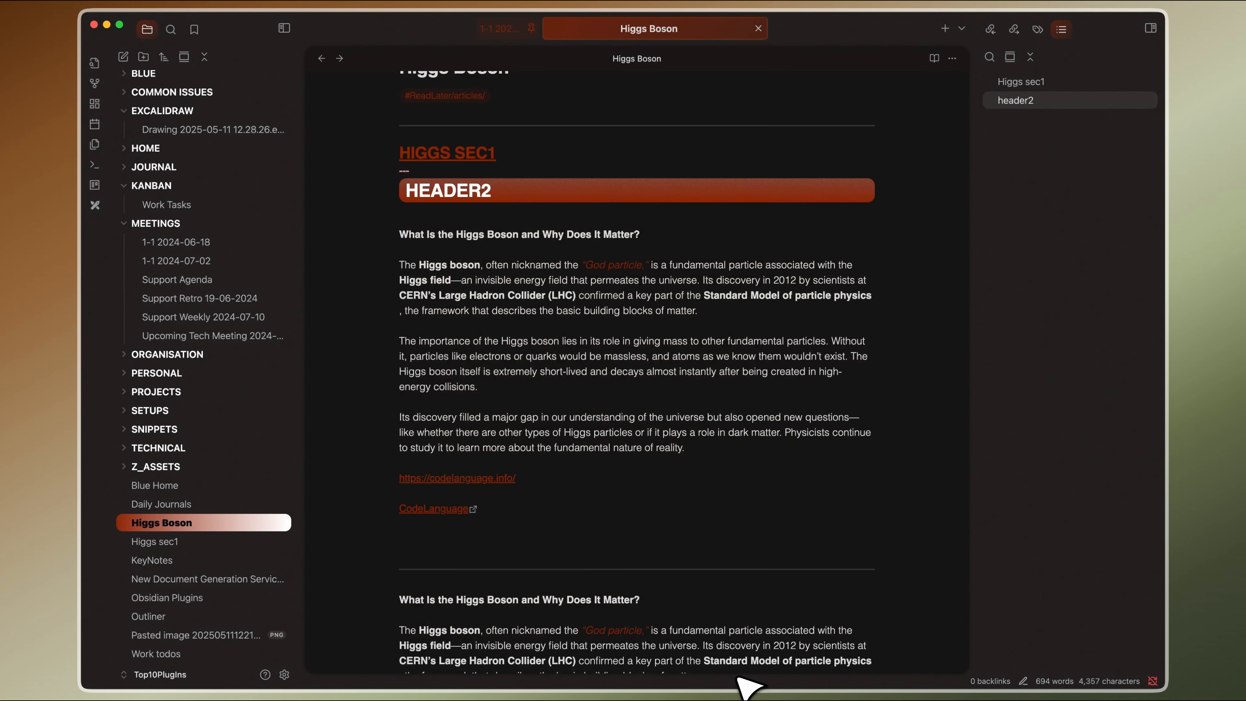
left_click(499, 30)
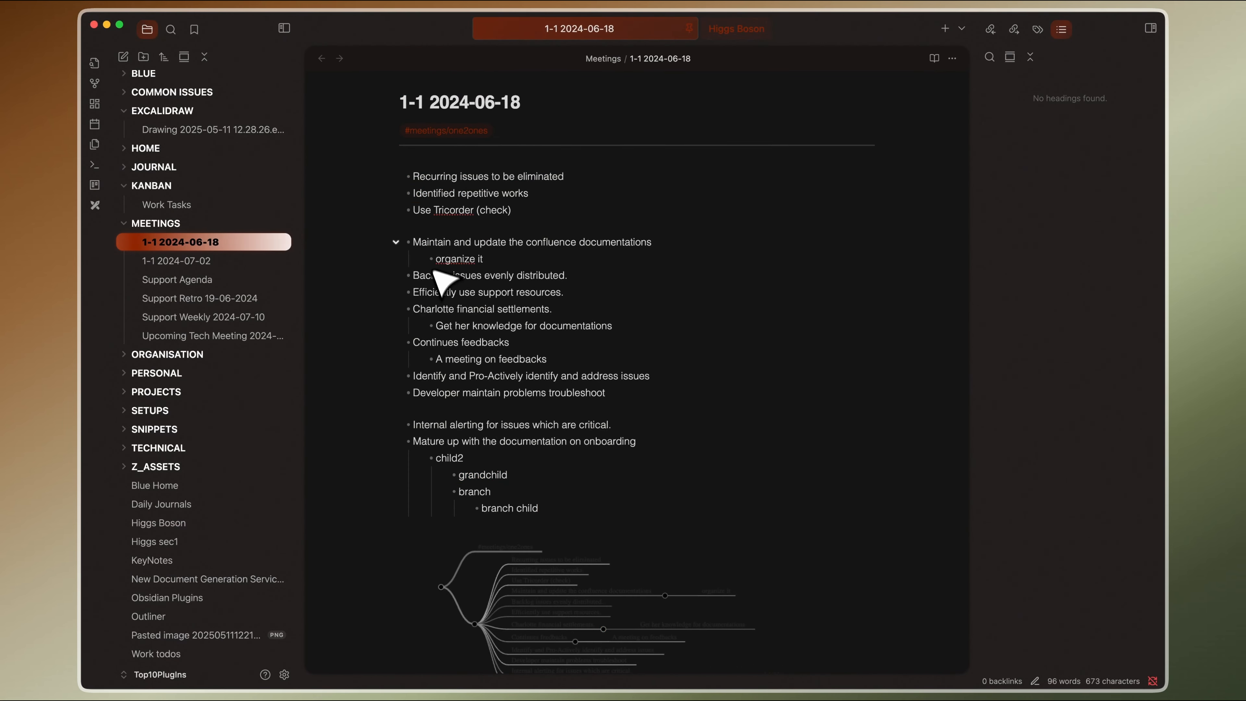
left_click(428, 461)
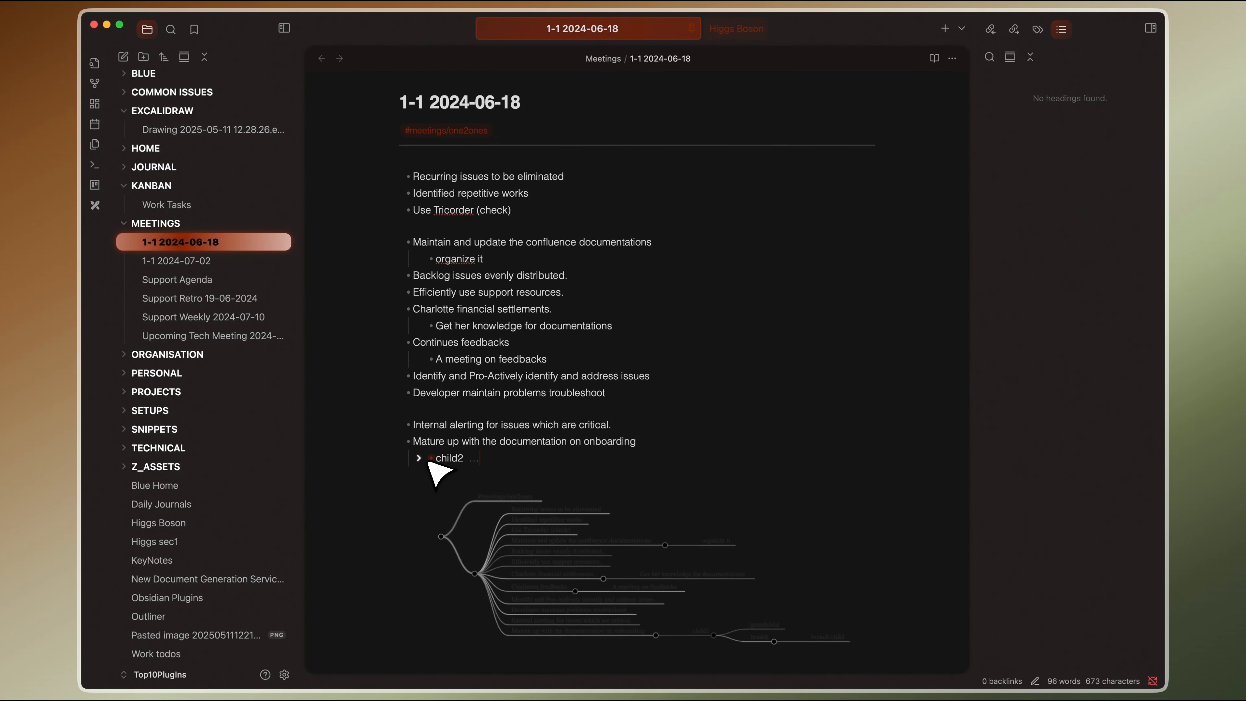
left_click(420, 459)
Try moving the "child2" branch to the top level above "Internal alerting for issues which are critical.", undo it, and shift the branch up and back down
left_click_drag(429, 466, 493, 392)
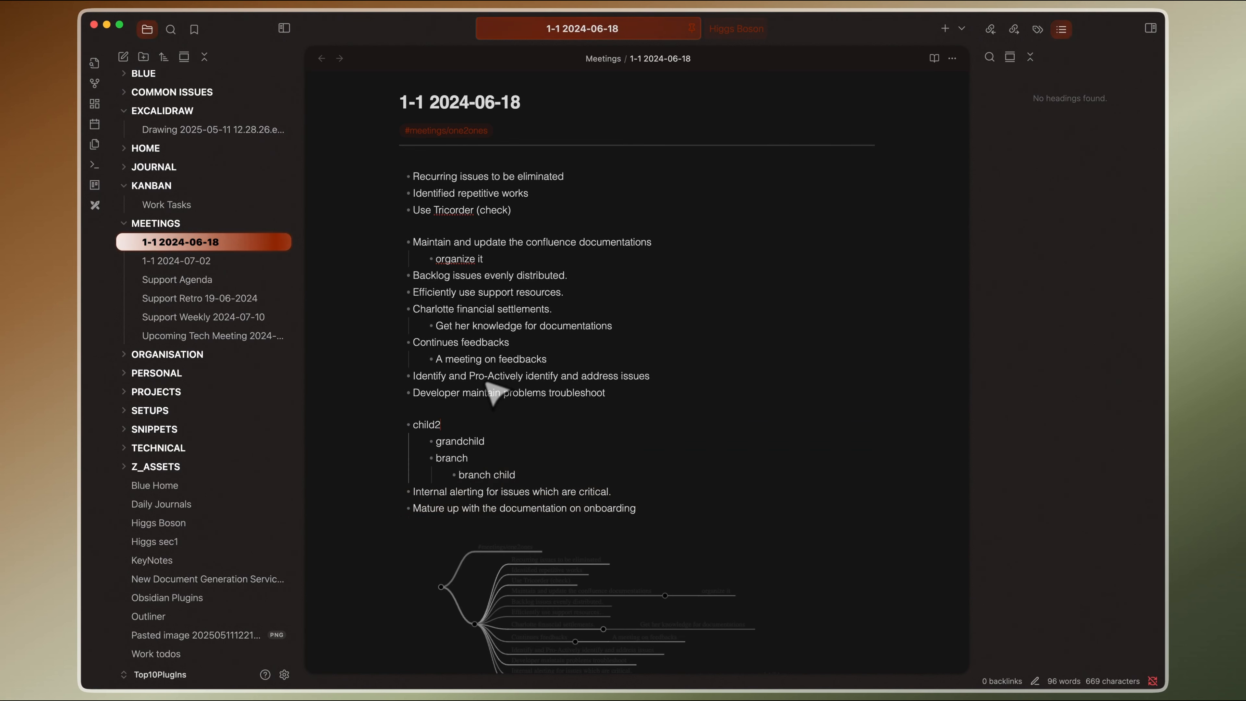
key("super+z")
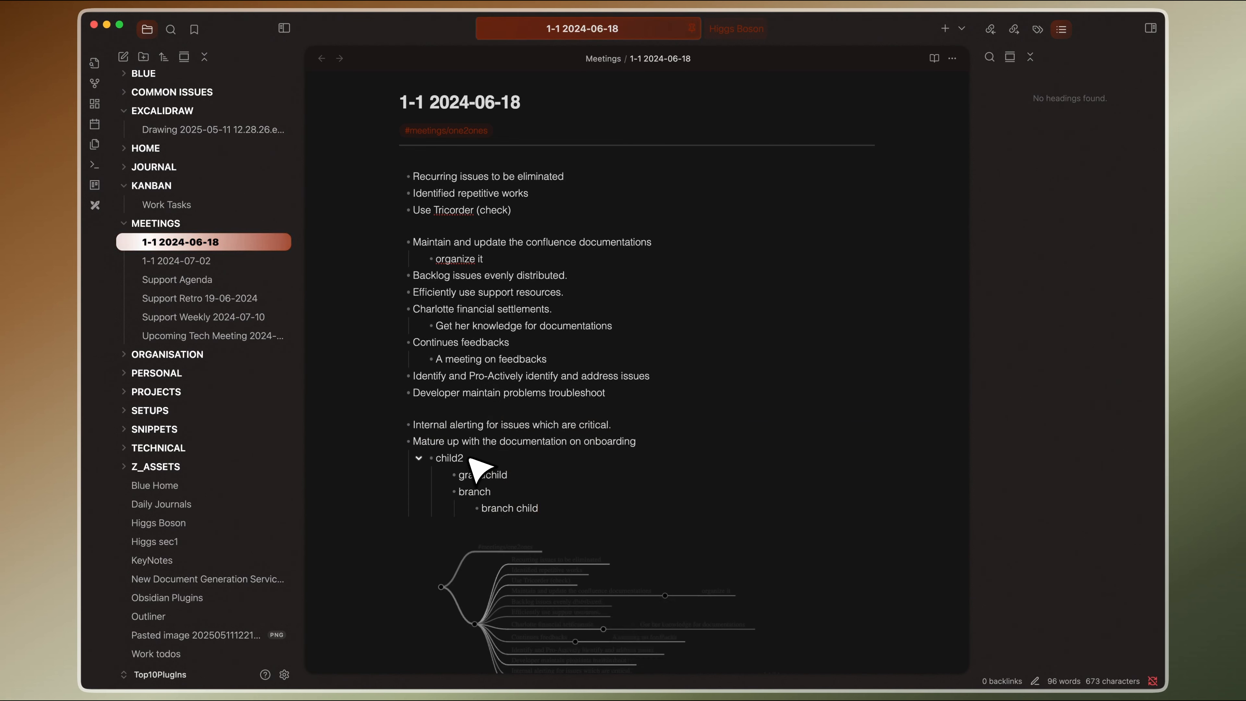
key("super+shift+Up")
key("super+shift+Up")
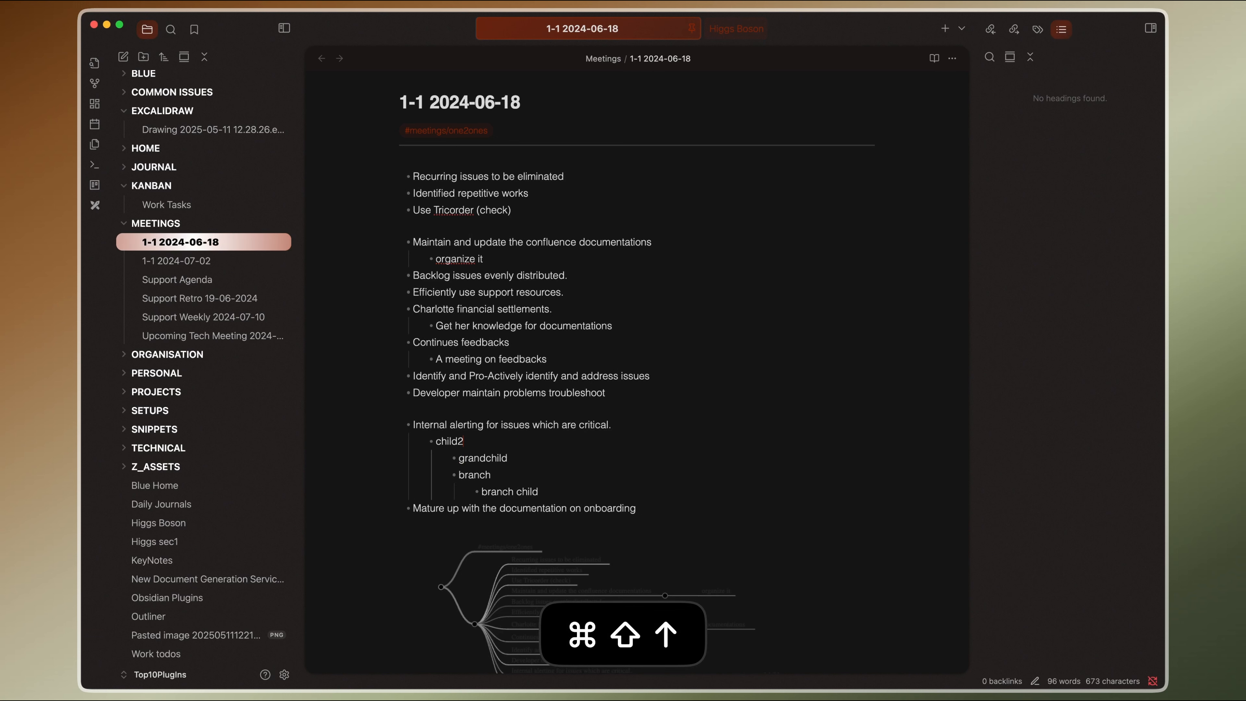
key("super+shift+Down")
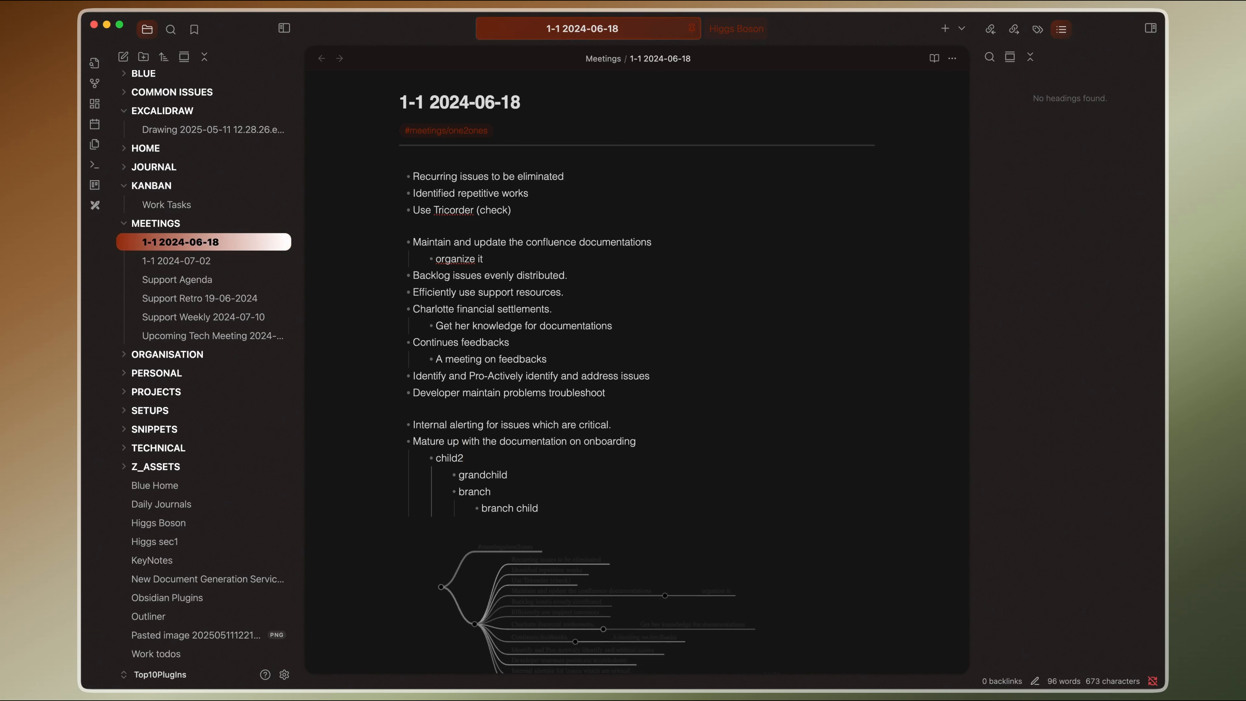
Try outdenting the "child2" branch one level and indenting it back twice
key("Left")
key("Left")
key("Left")
key("Right")
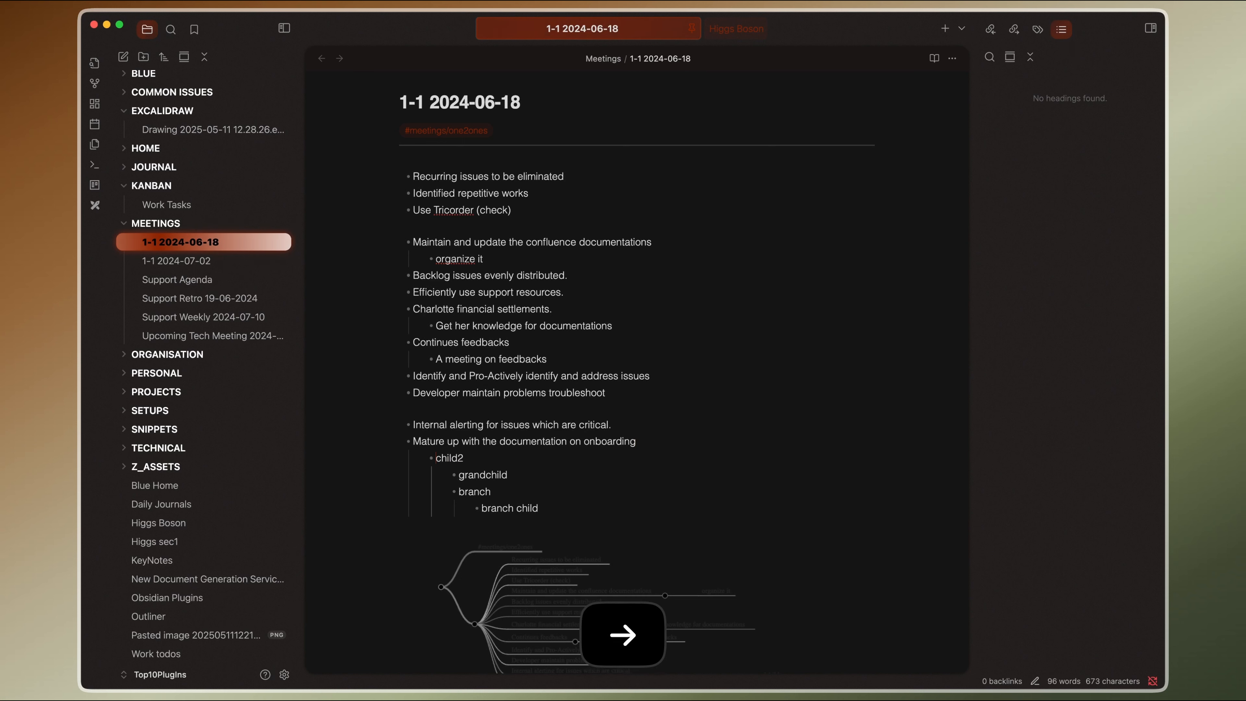
key("shift+Tab")
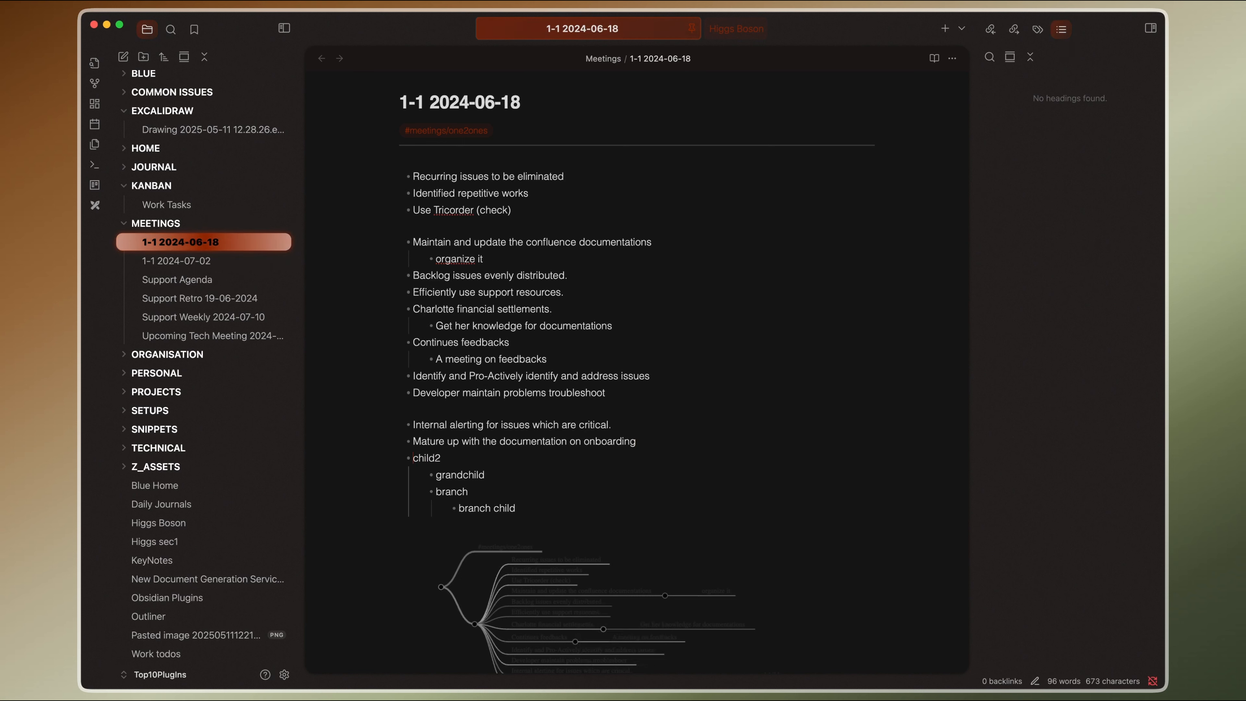
key("Tab")
key("shift+Tab")
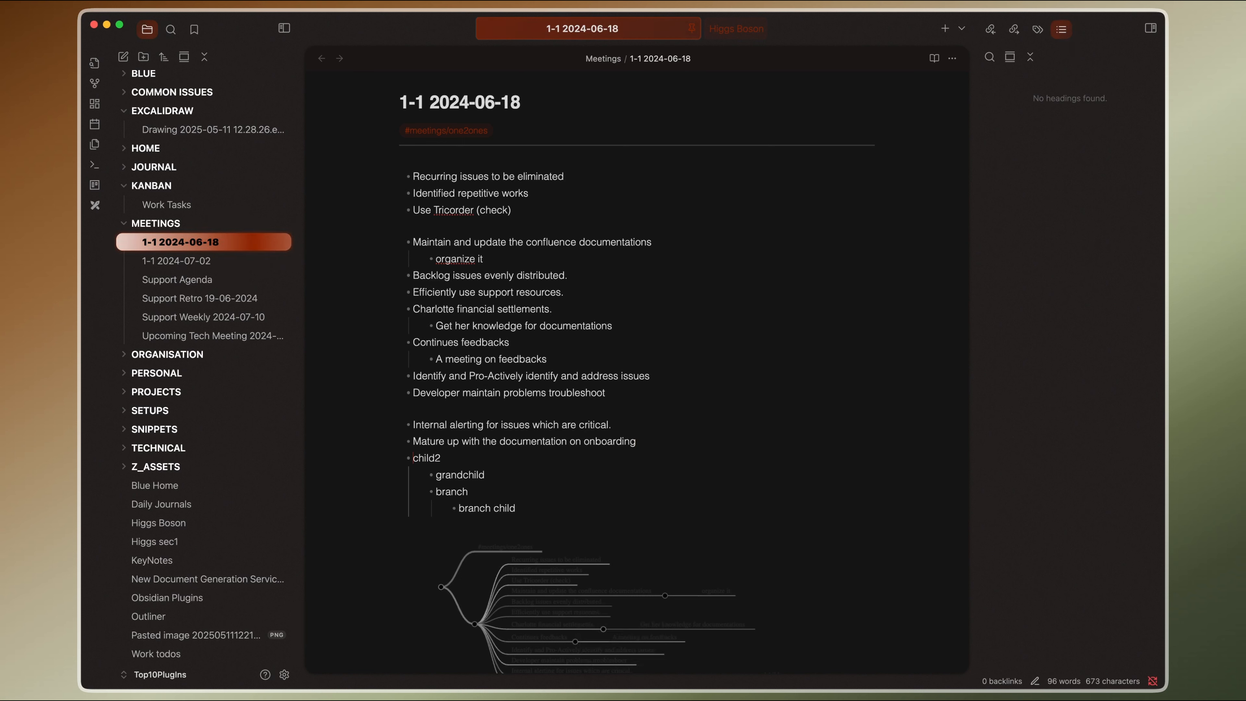
key("Tab")
key("Down")
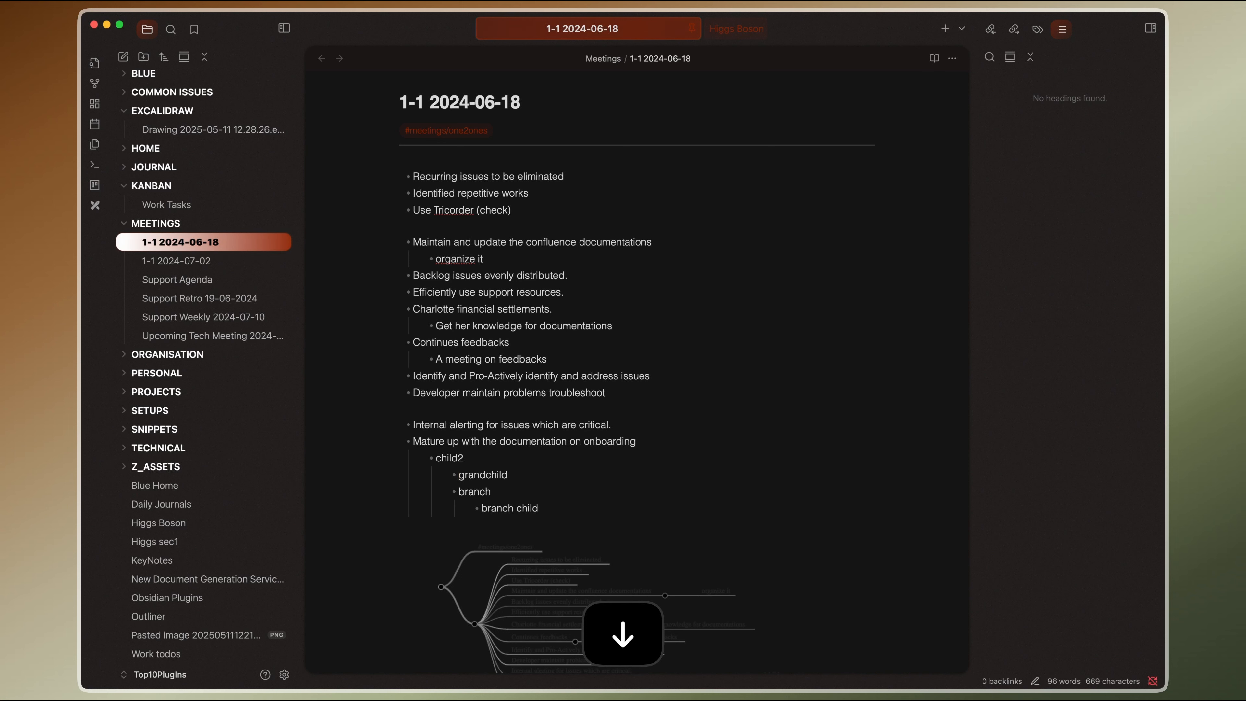
Try moving the "branch" item with its child above "grandchild" and undo it
key("shift+Tab")
key("Tab")
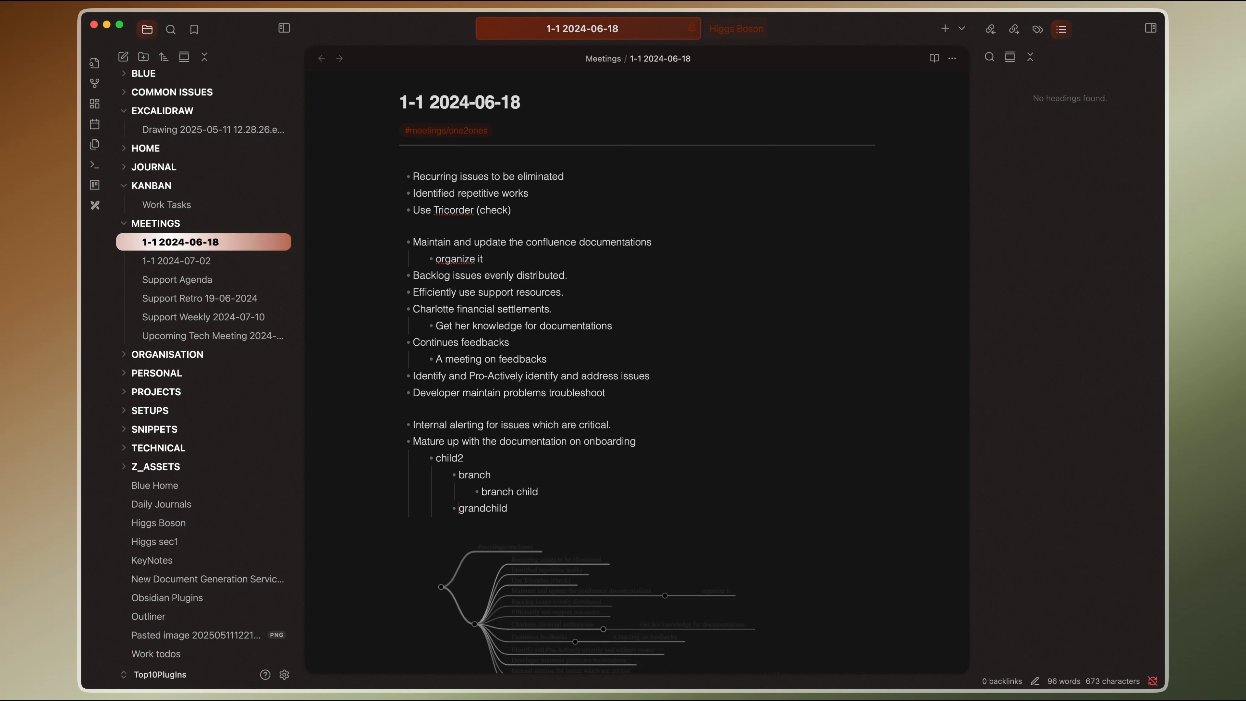
key("super+z")
key("super+z")
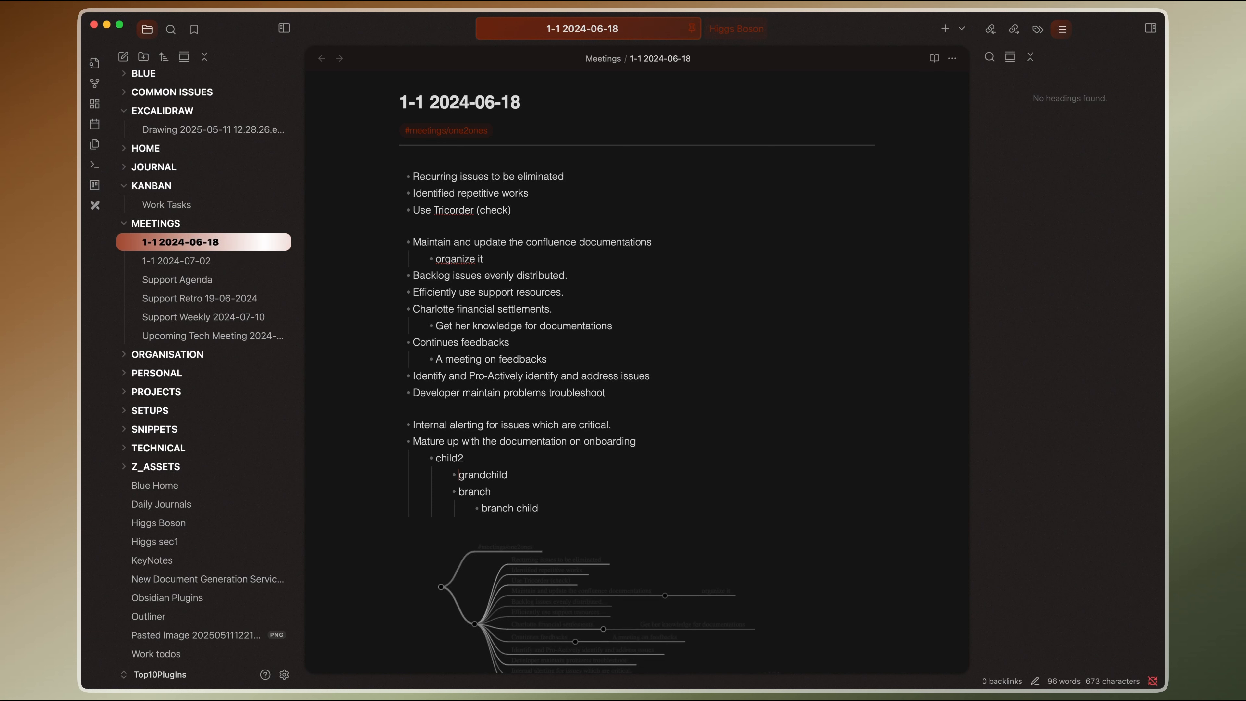
Try moving "A meeting on feedbacks" under "Charlotte financial settlements." and back, and reorder the "child2" sub-items so "branch" comes before "grandchild"
key("super+shift+Left")
key("super+shift+Right")
key("Up")
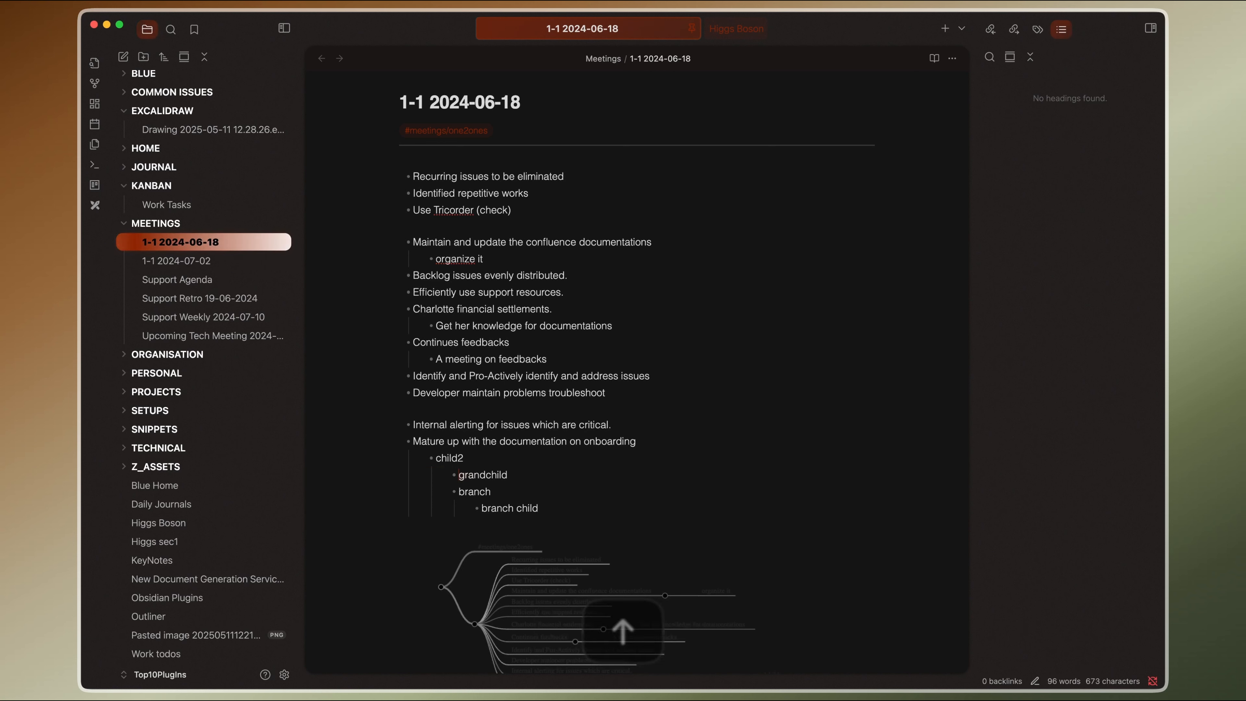
key("Down")
key("super+shift+Up")
key("super+shift+Down")
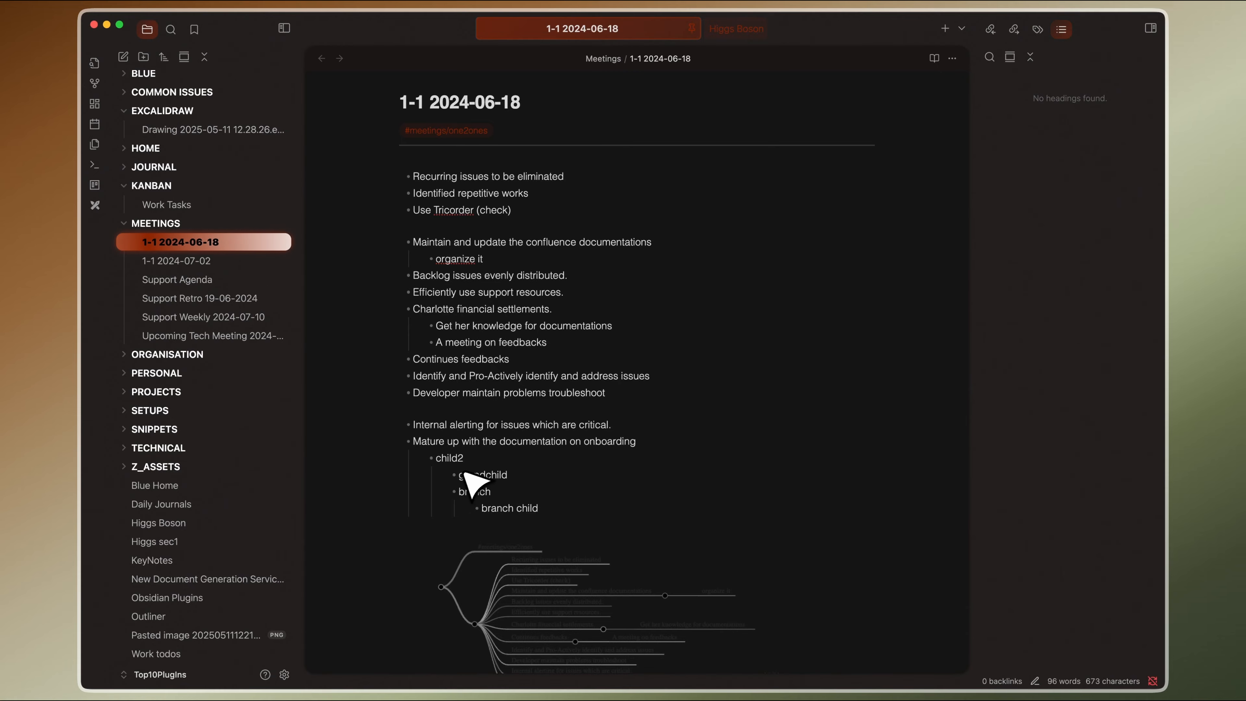
left_click_drag(463, 473, 455, 429)
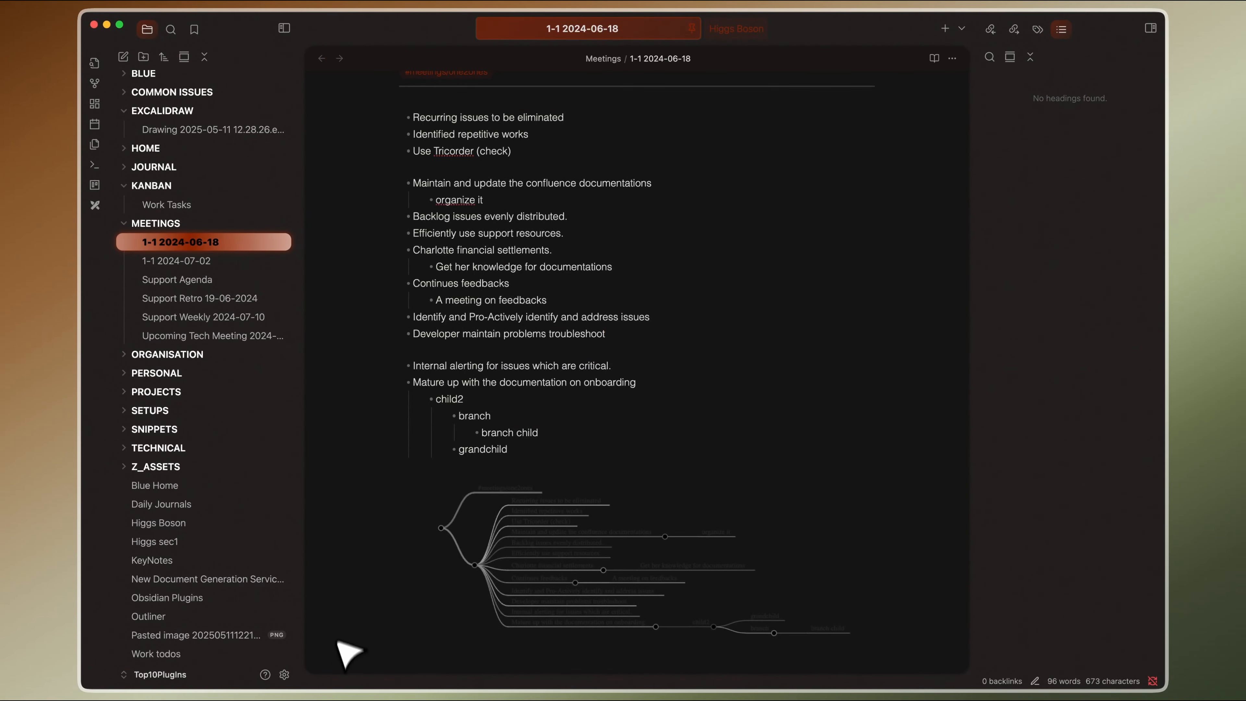
Search the community plugins for "calendar", and install and enable the Calendar plugin
left_click(286, 675)
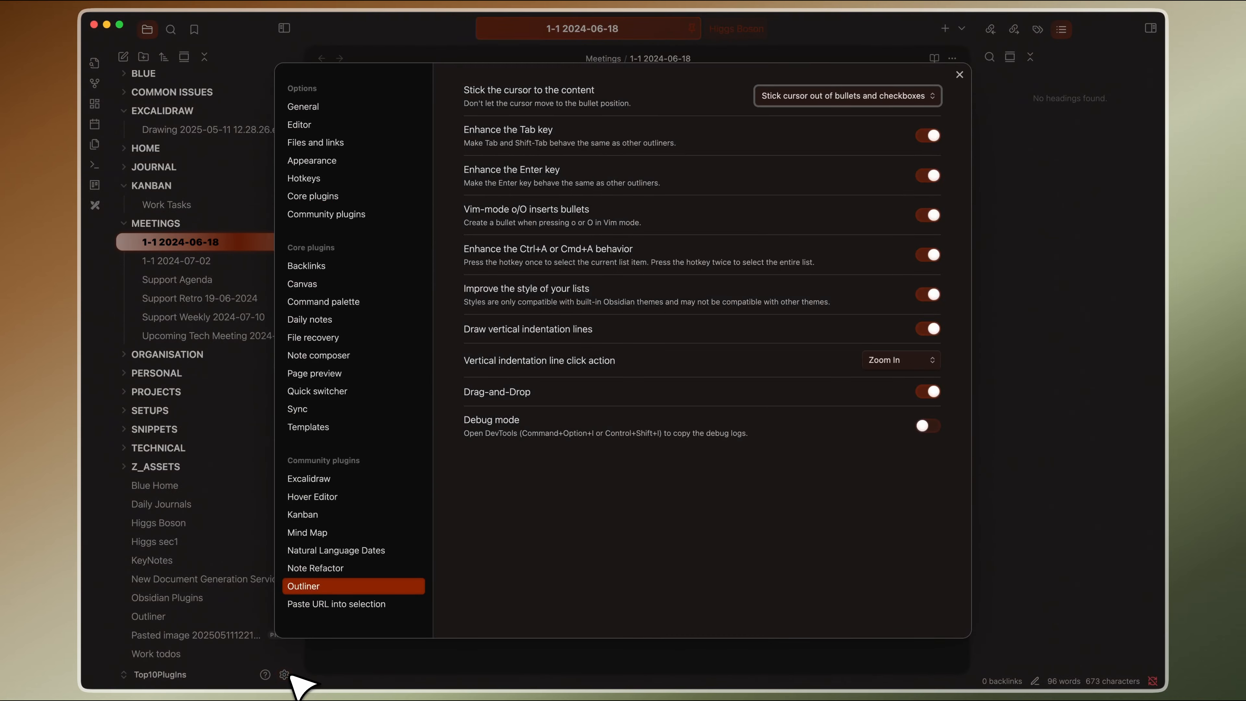
left_click(358, 215)
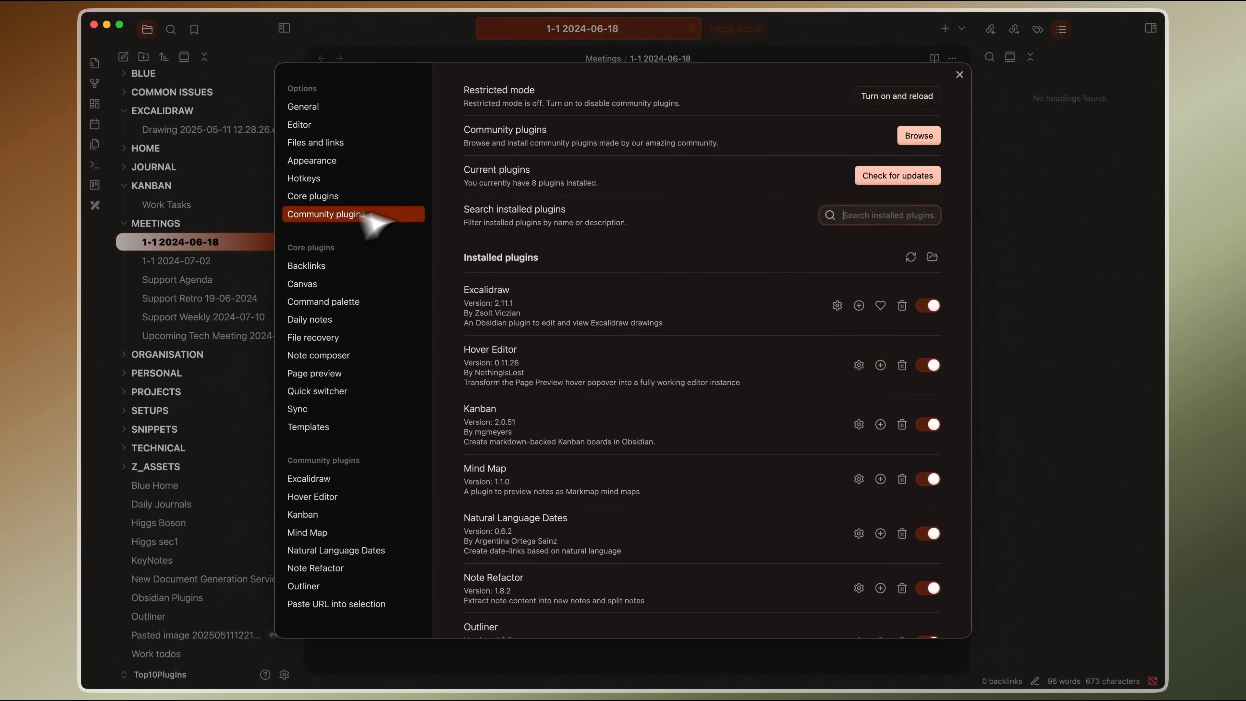
left_click(905, 143)
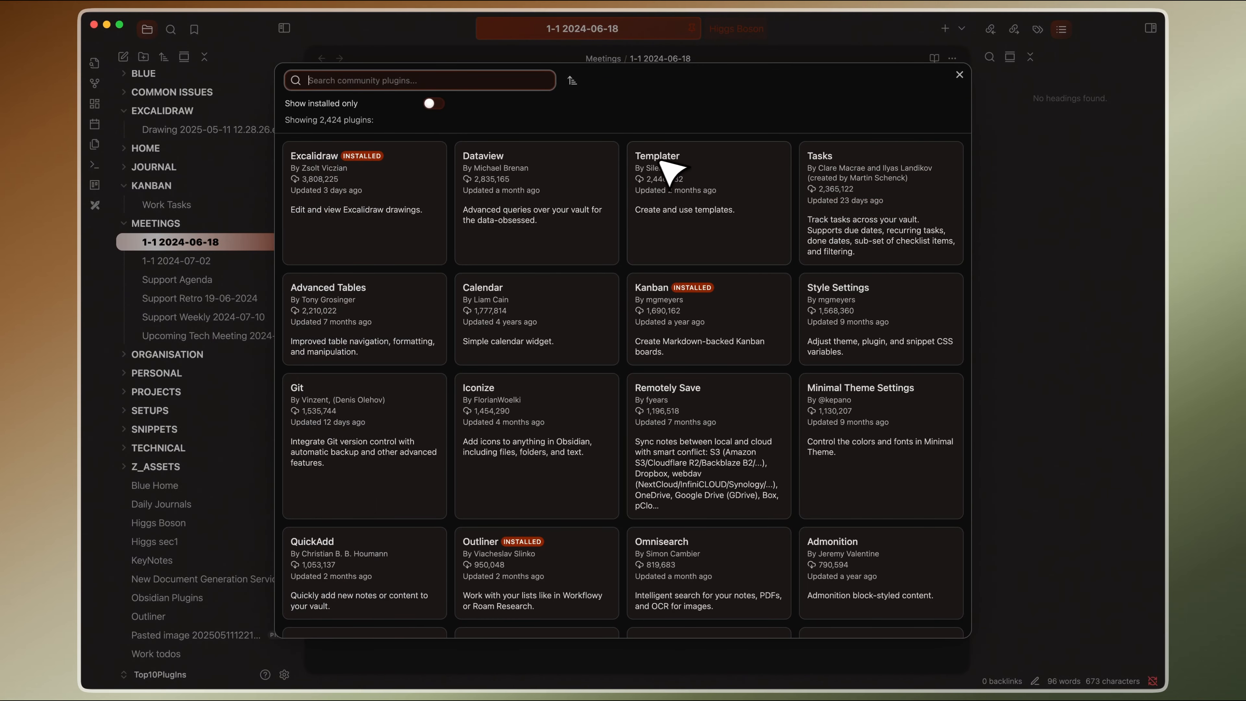
type("calendar")
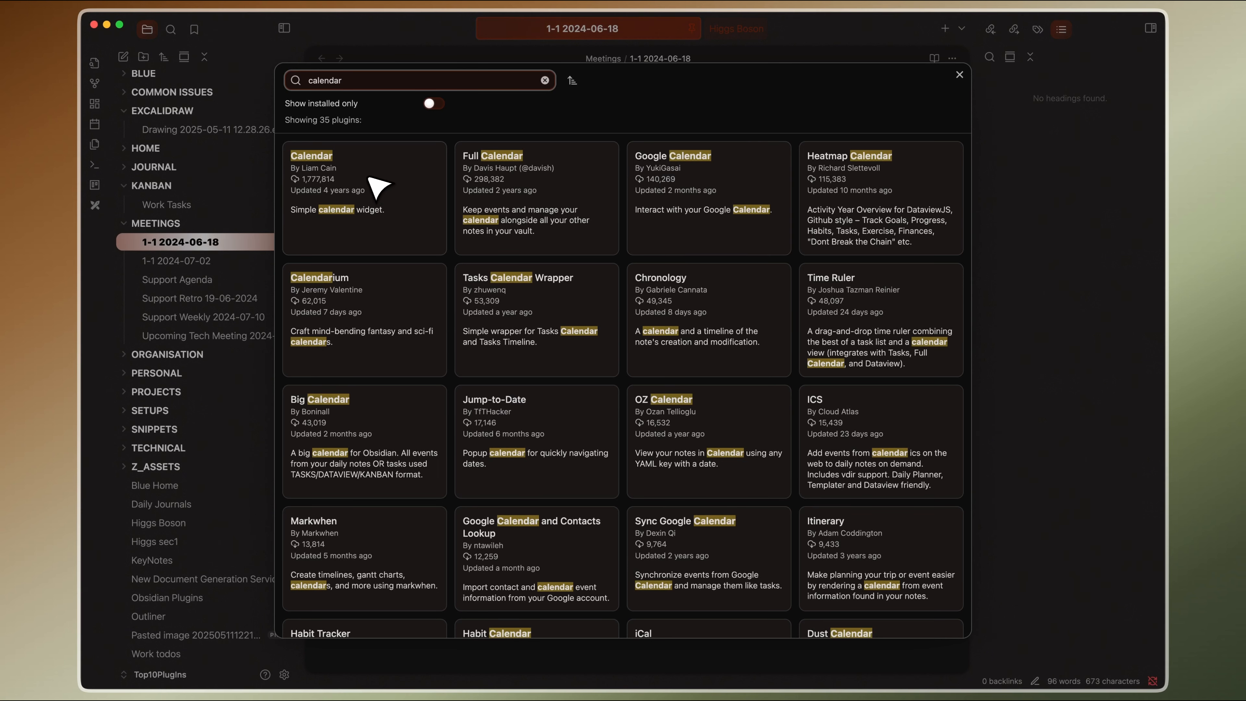
left_click(376, 181)
left_click(511, 251)
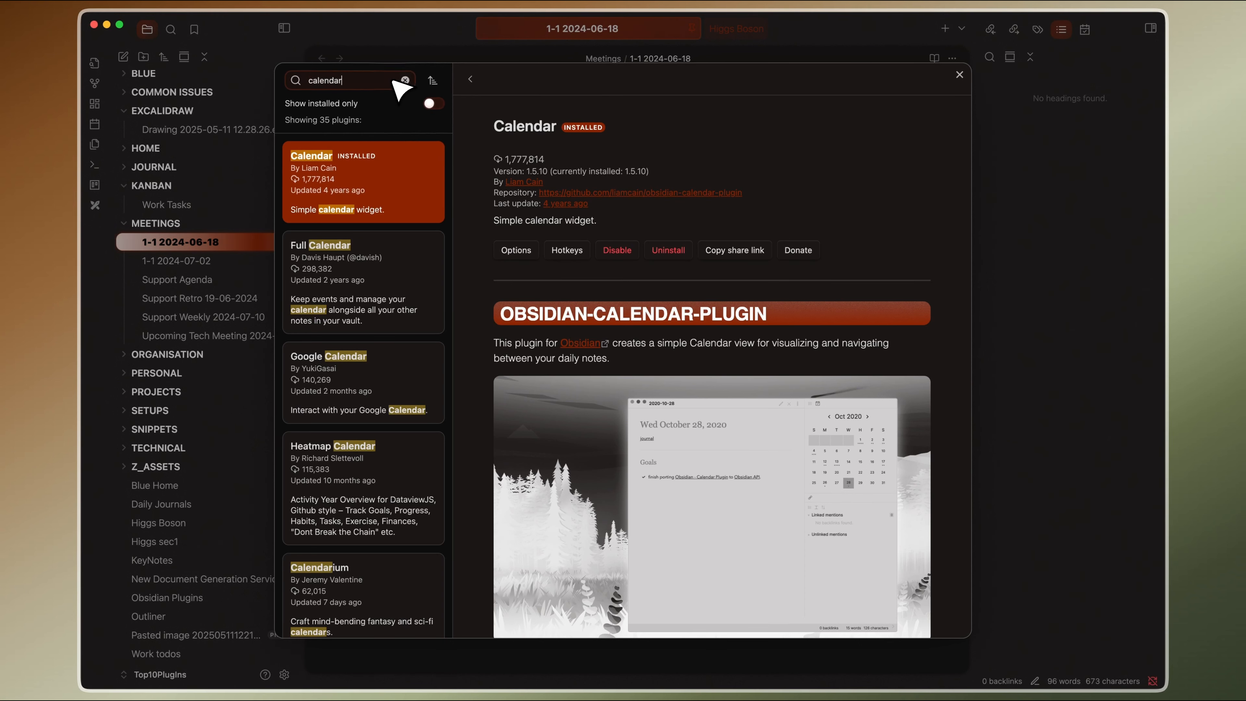
Search the community plugins for "periodic", and install and enable the Periodic Notes plugin
type("riodic")
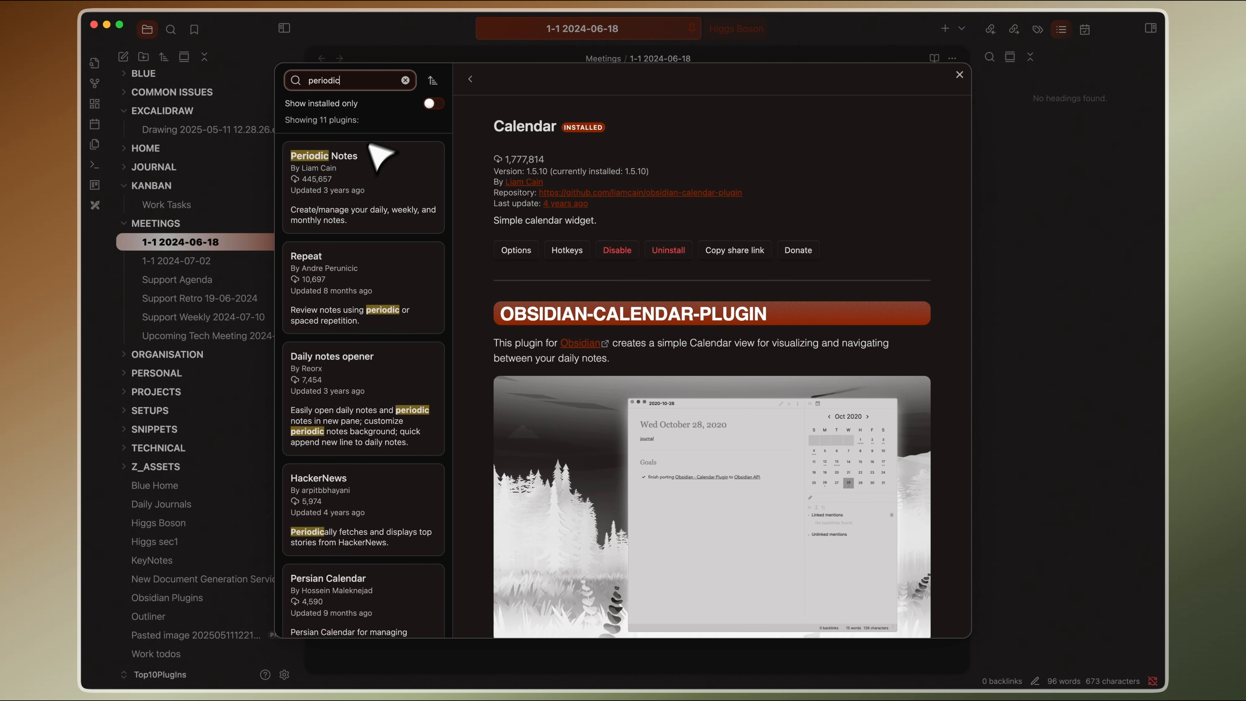
left_click(362, 163)
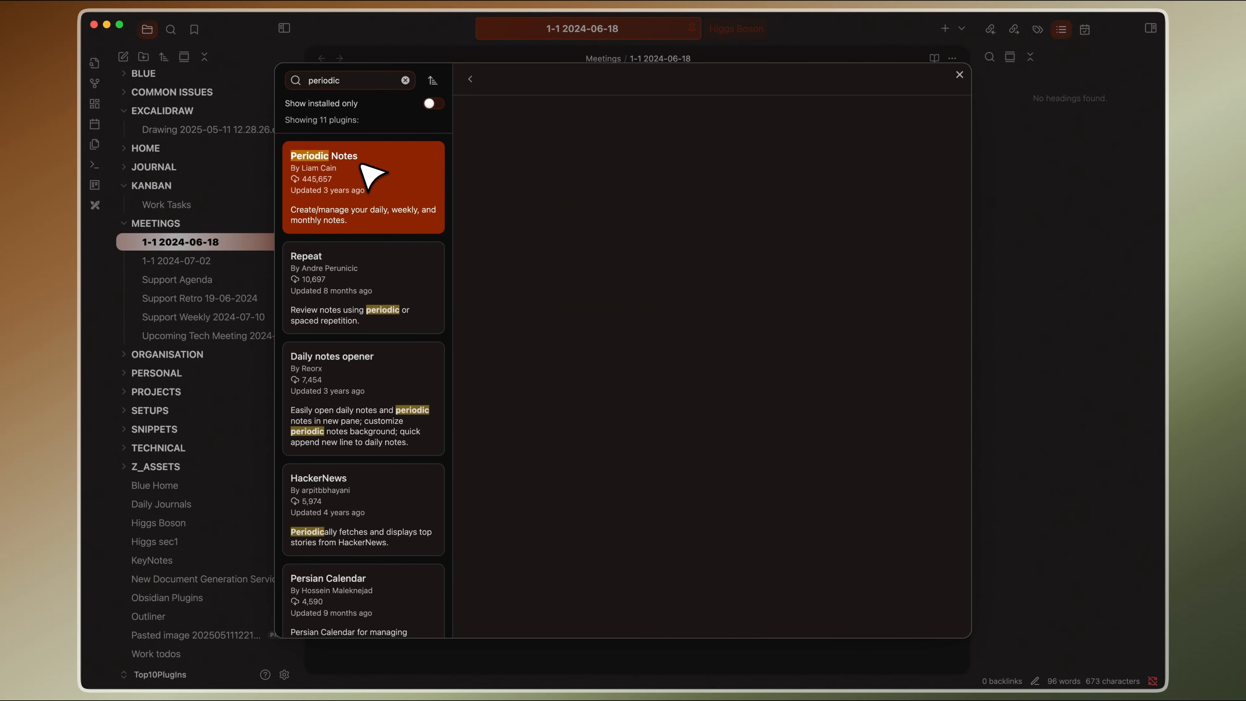
left_click(514, 254)
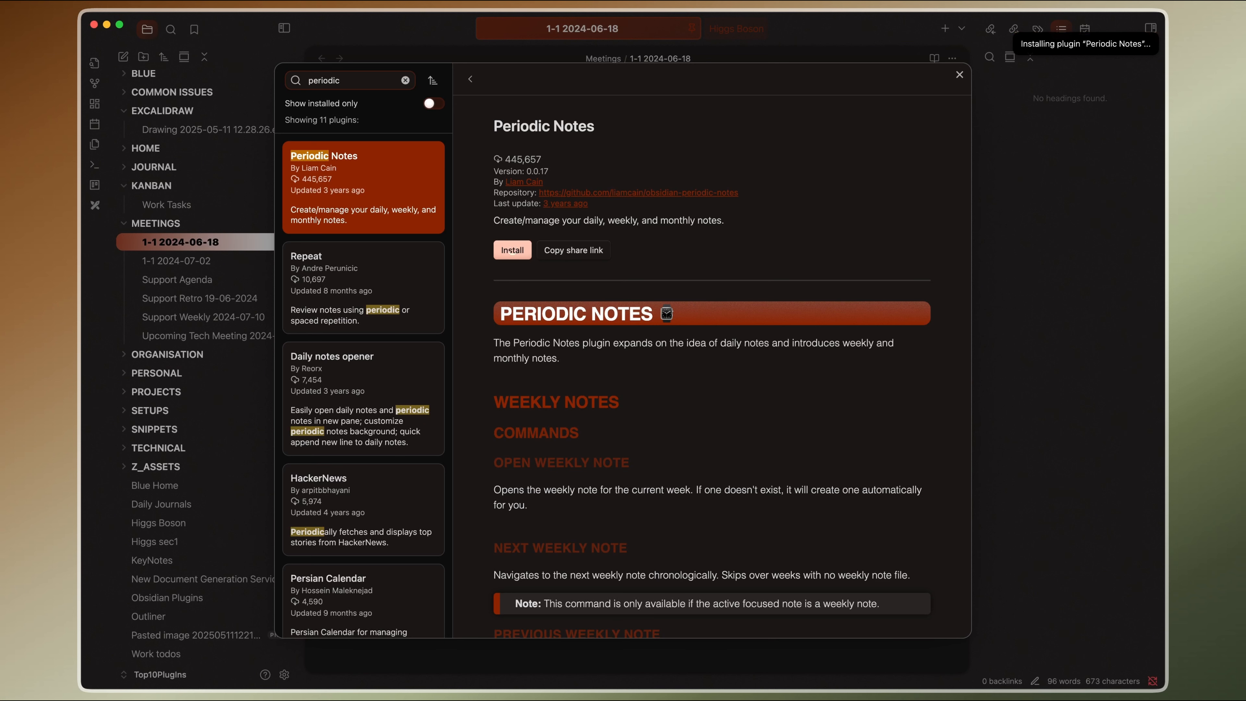
left_click(514, 250)
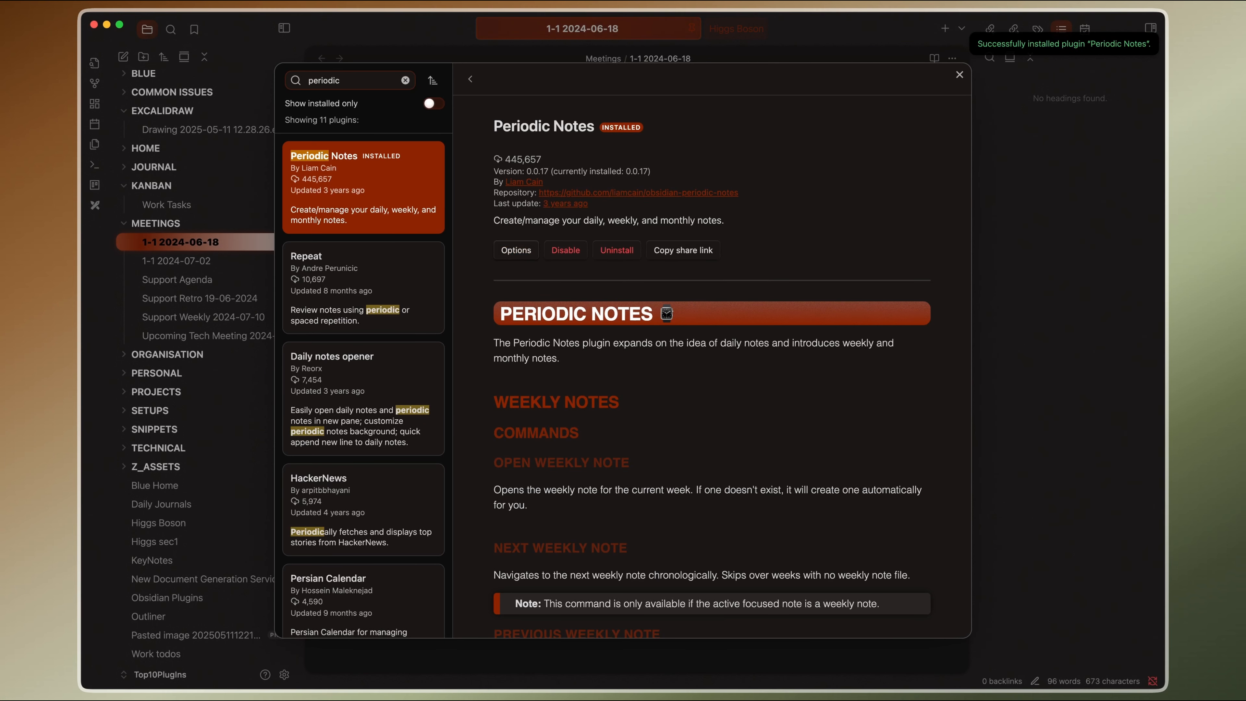
Enable Daily Notes, Weekly Notes and Monthly Notes in the Periodic Notes options, and close the settings
left_click(515, 250)
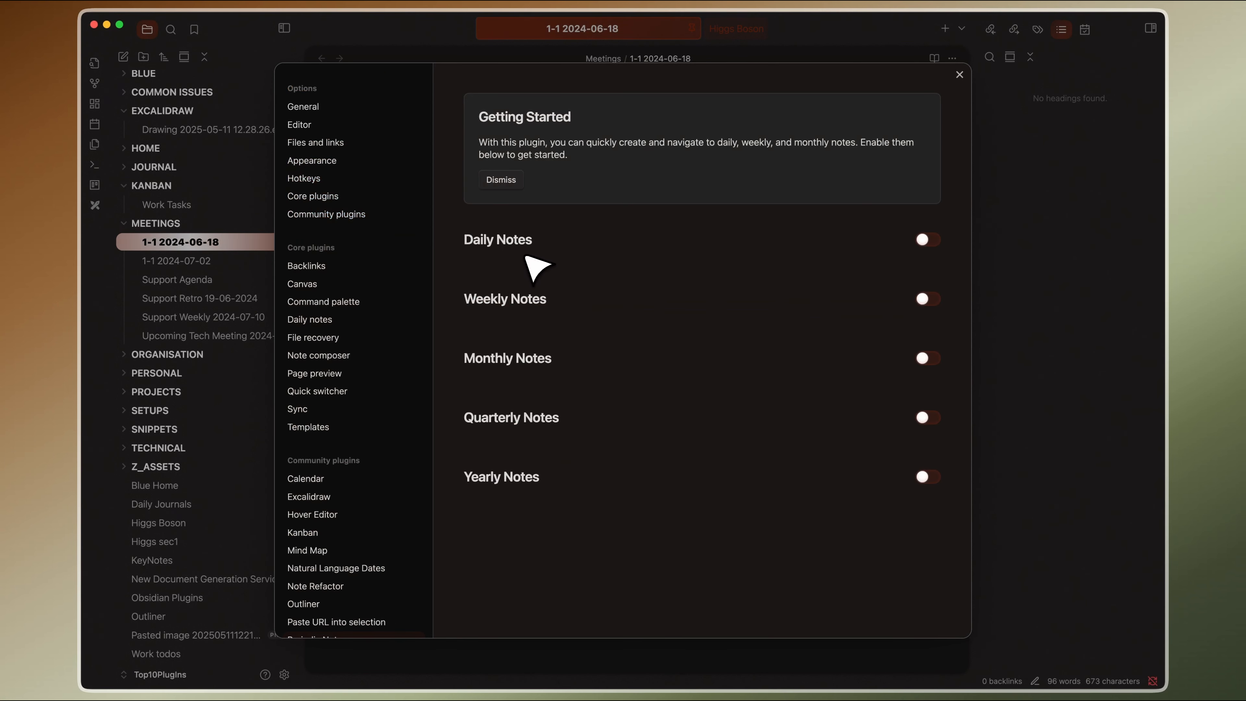
left_click(928, 241)
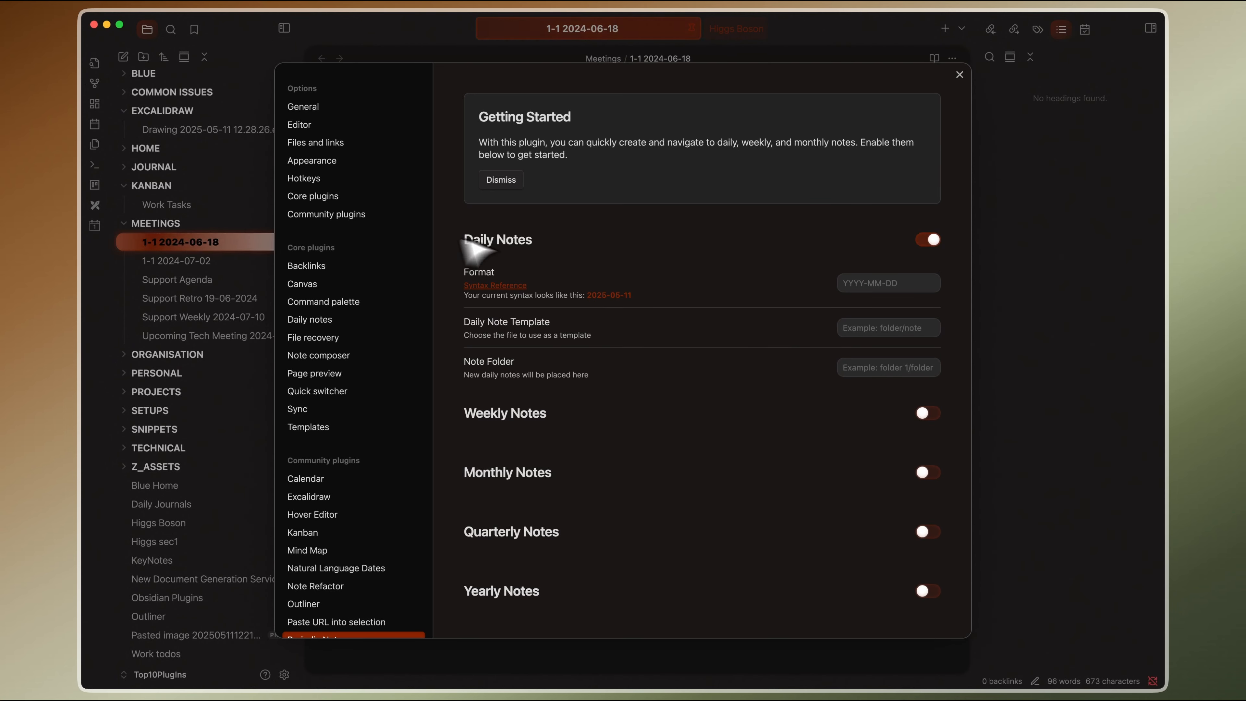
left_click(935, 414)
scroll(944, 491, "down", 4)
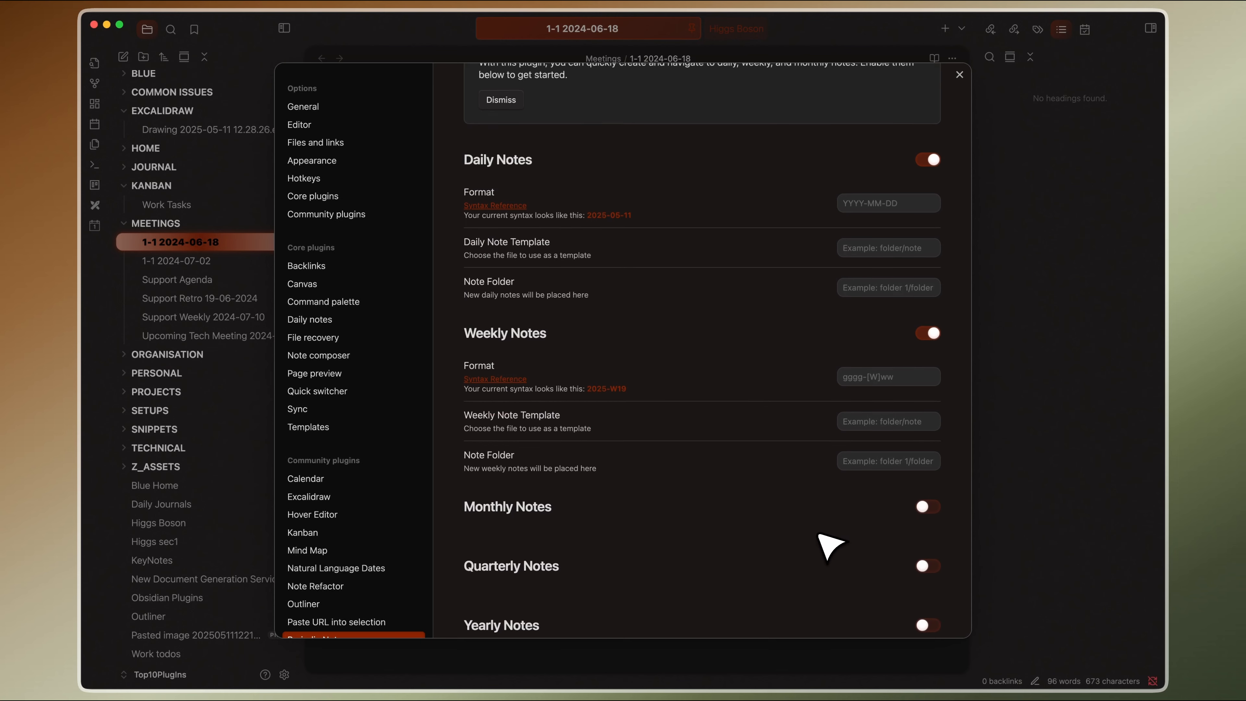
left_click(930, 475)
scroll(785, 520, "down", 5)
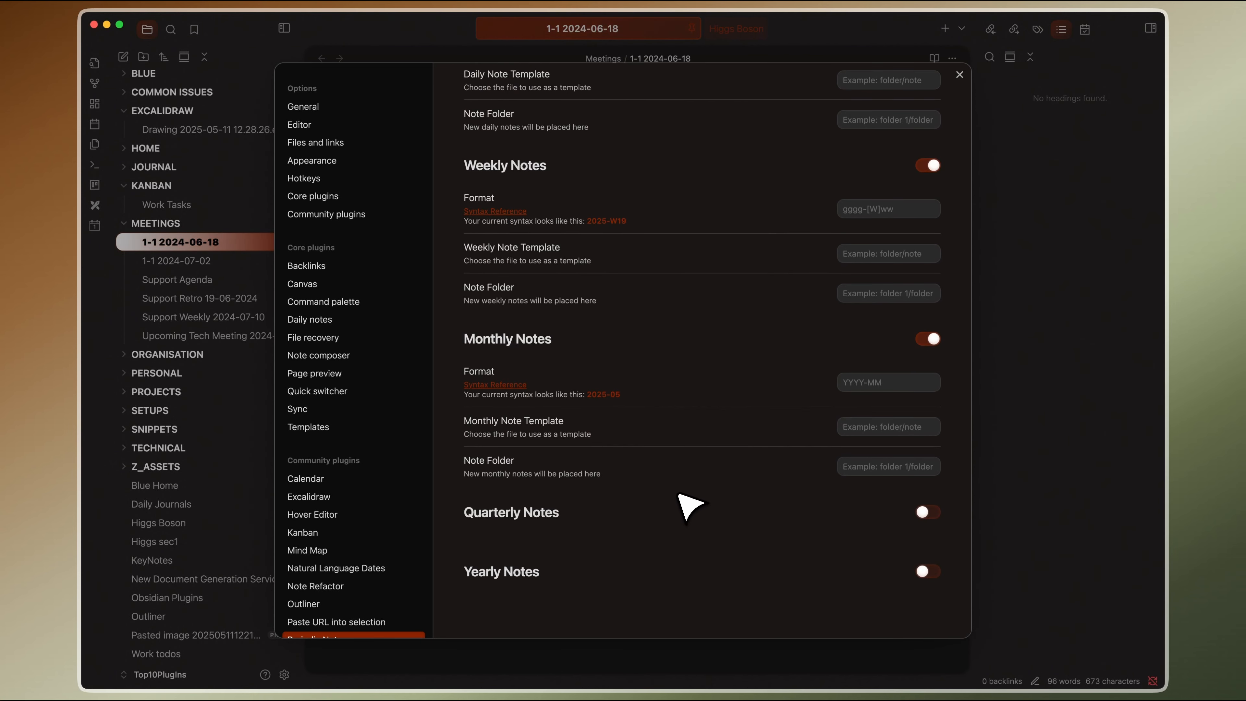
scroll(707, 334, "up", 10)
left_click(961, 74)
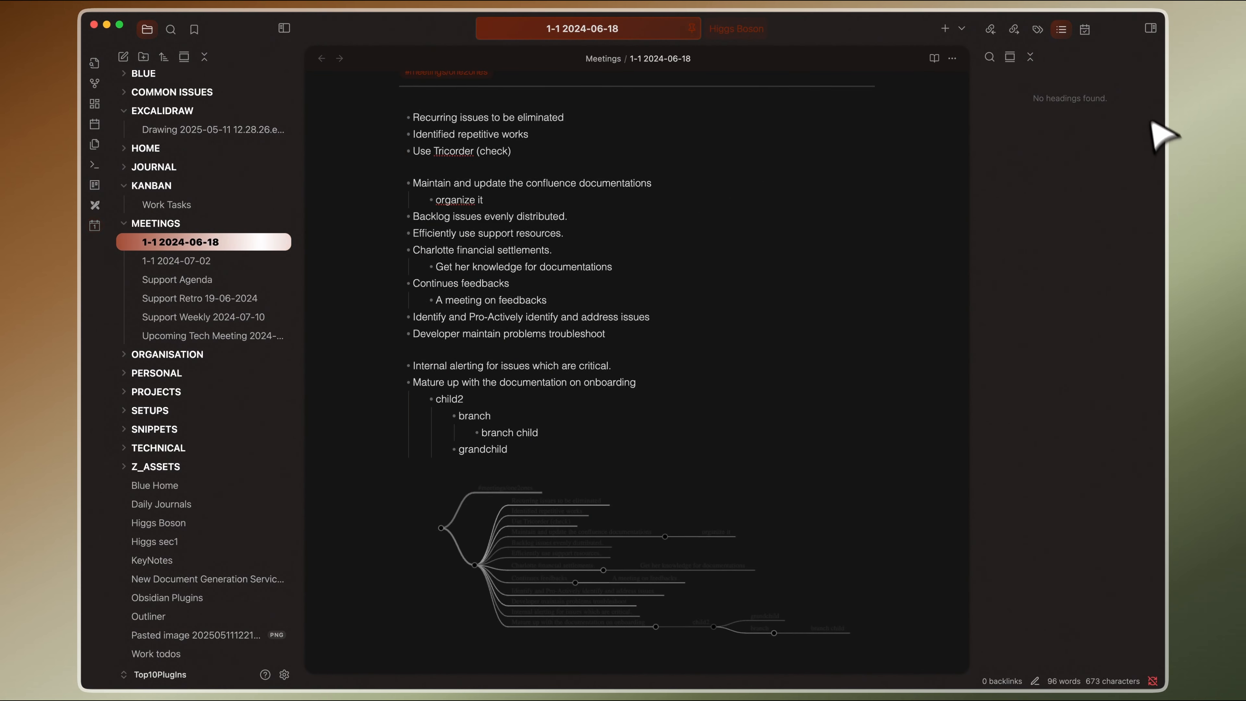
Dock the Calendar view in its own pane beneath the note outline, and switch the pane above it to the tags
left_click_drag(1085, 29, 1058, 558)
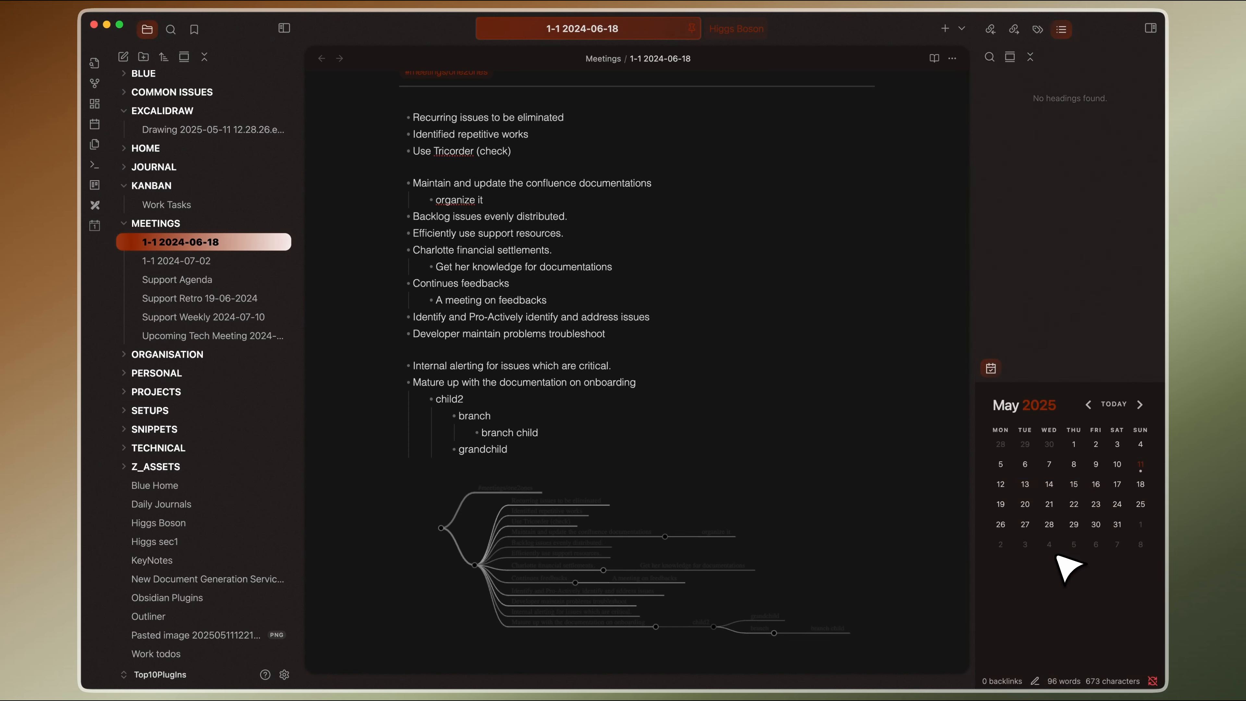
left_click(1037, 31)
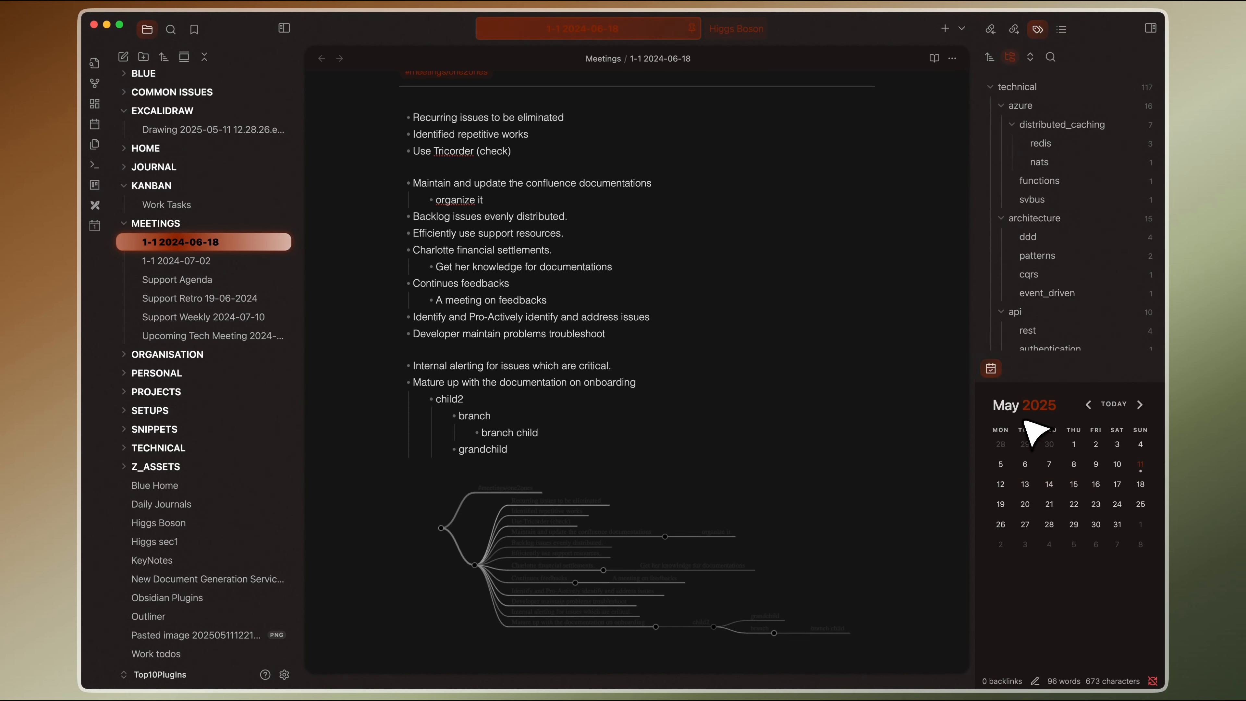
left_click(856, 474)
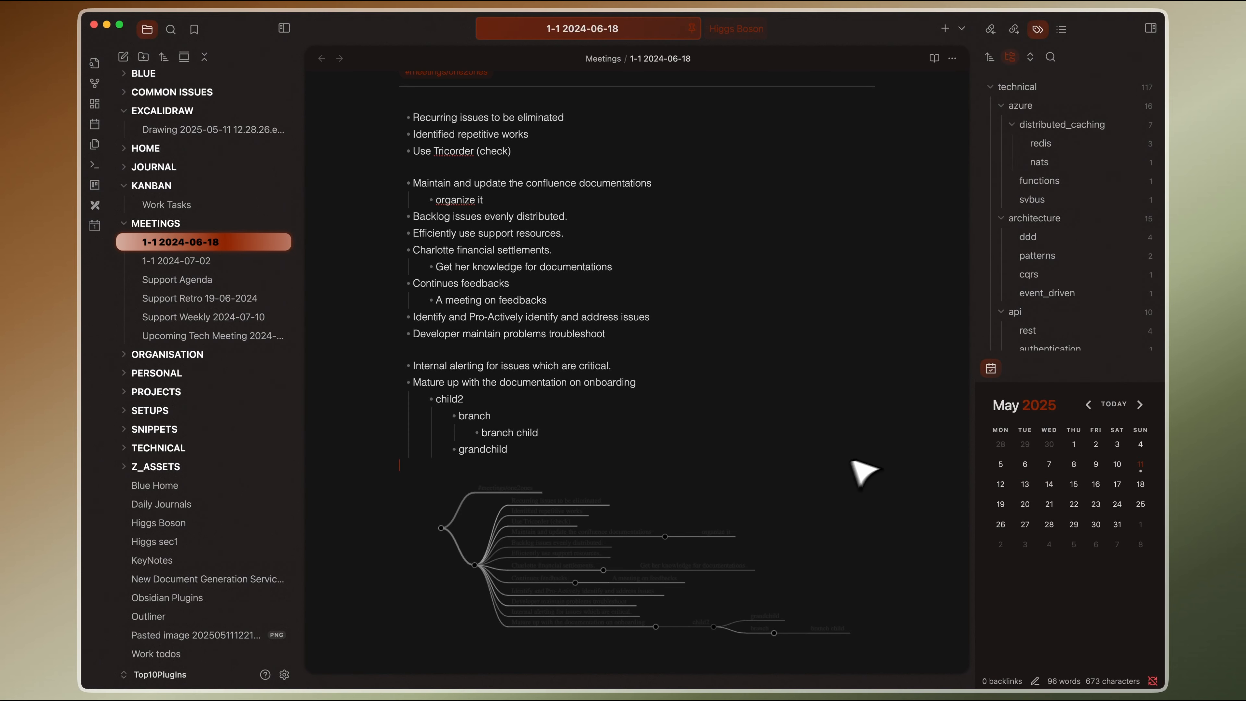
Open the daily note for May 11, 2025 from the calendar and create the daily note for May 12
left_click(1140, 466)
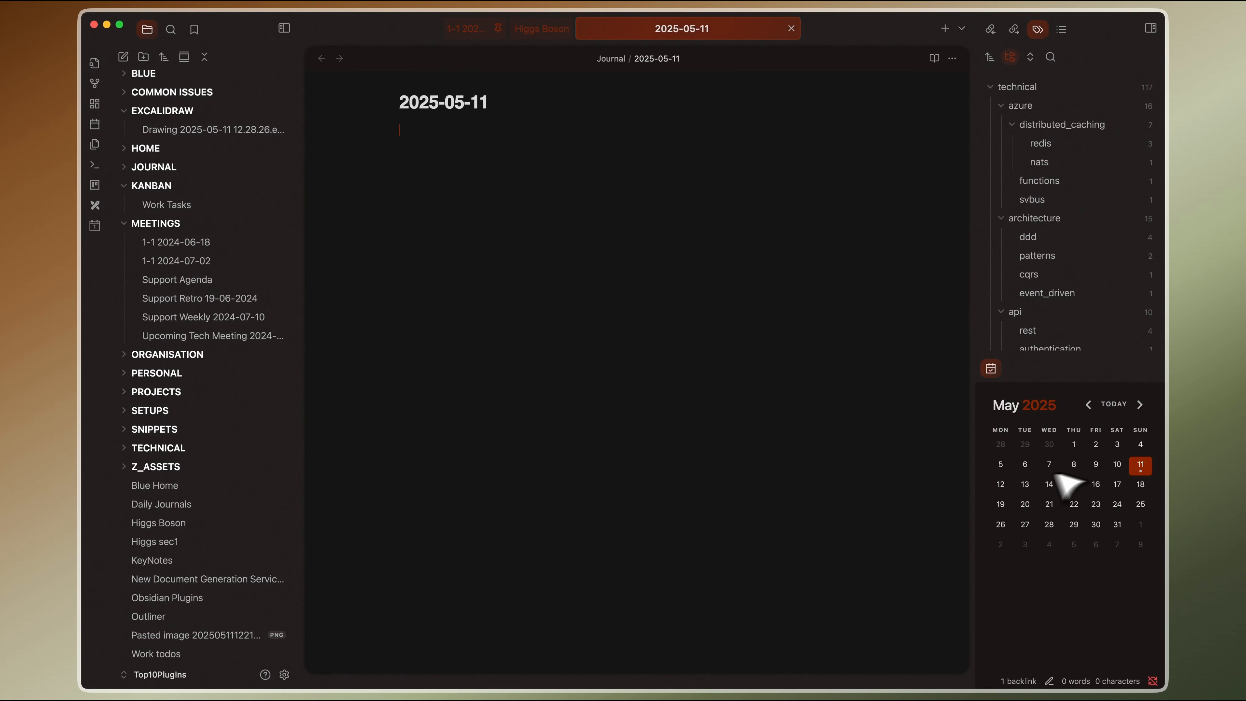
left_click(1001, 485)
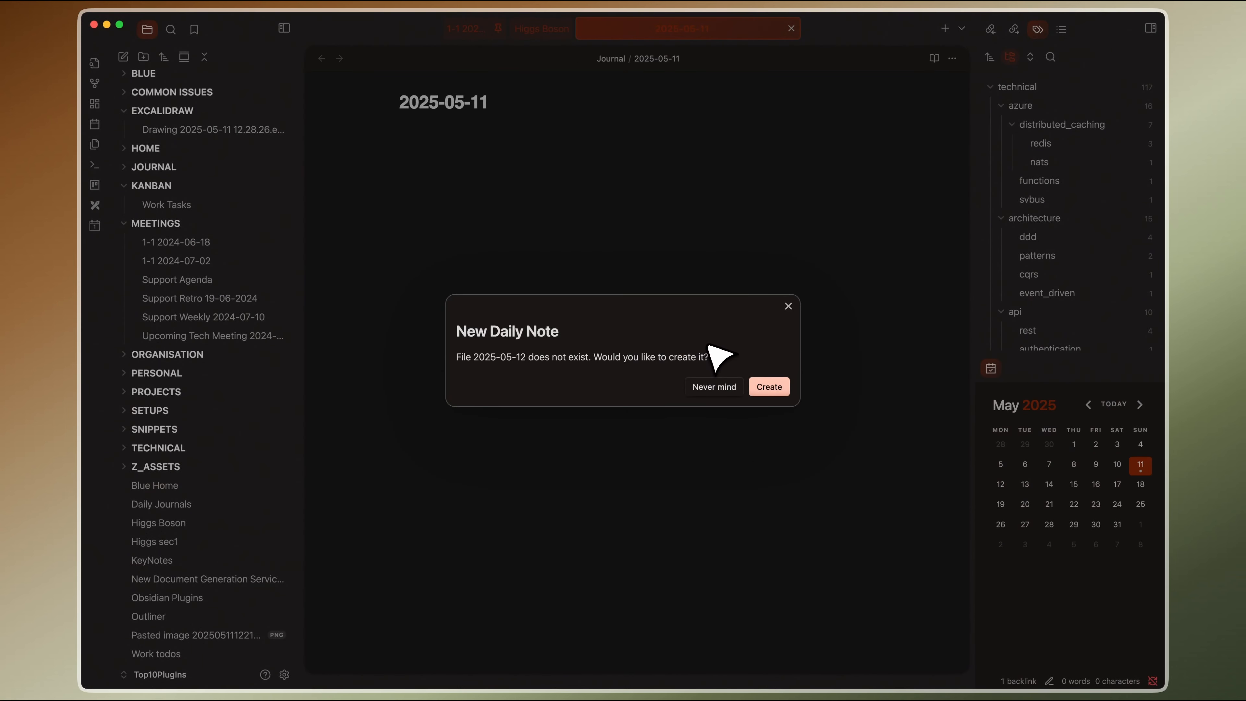
left_click(768, 386)
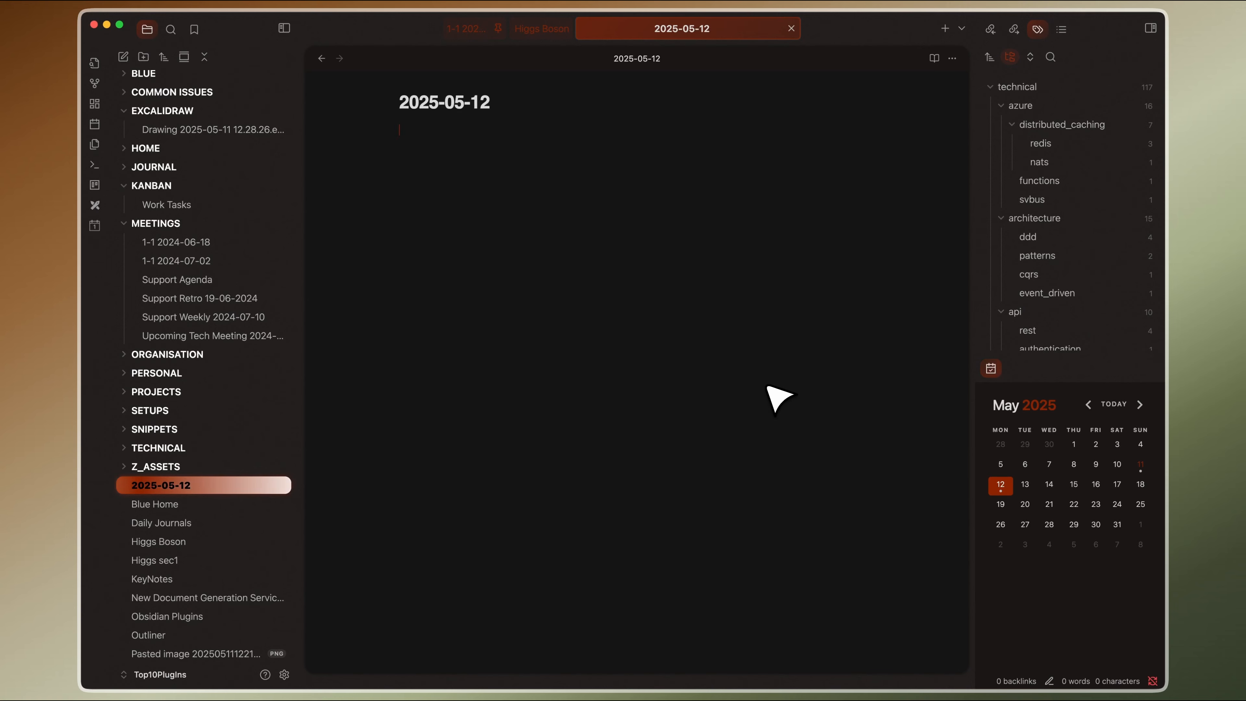
Open today's note through Periodic Notes, and create the weekly note for the current week
left_click(96, 228)
right_click(96, 228)
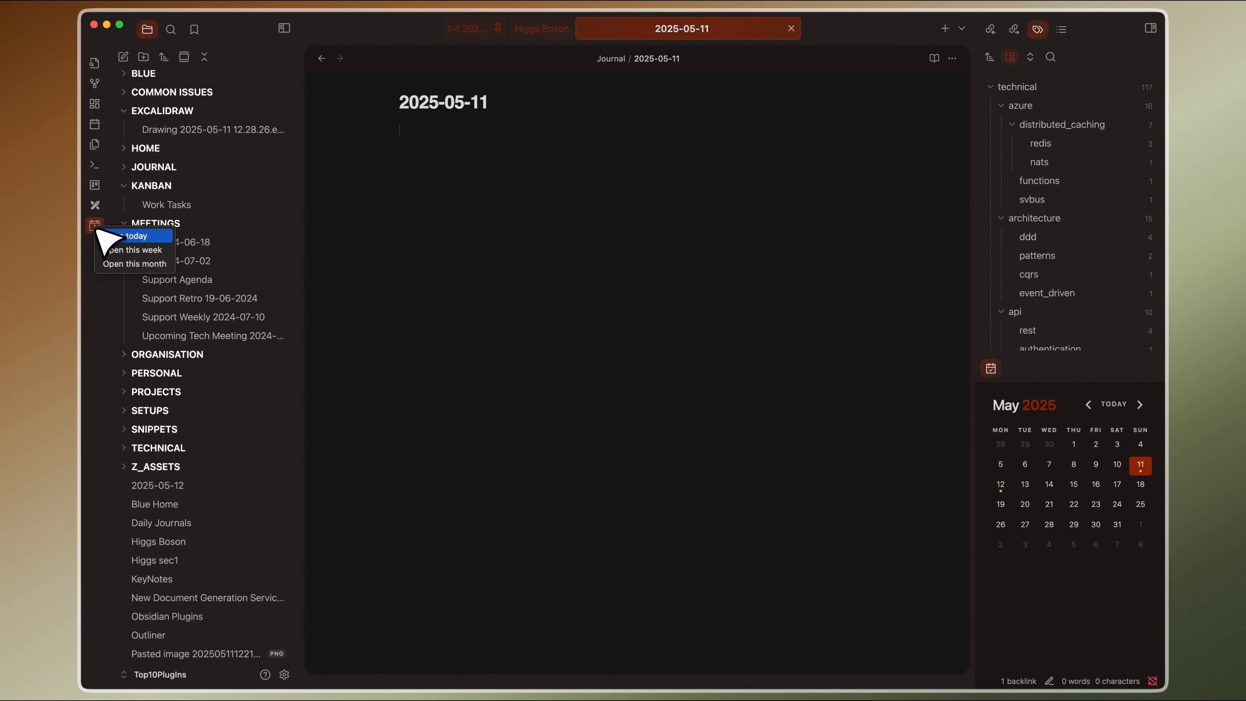
left_click(128, 241)
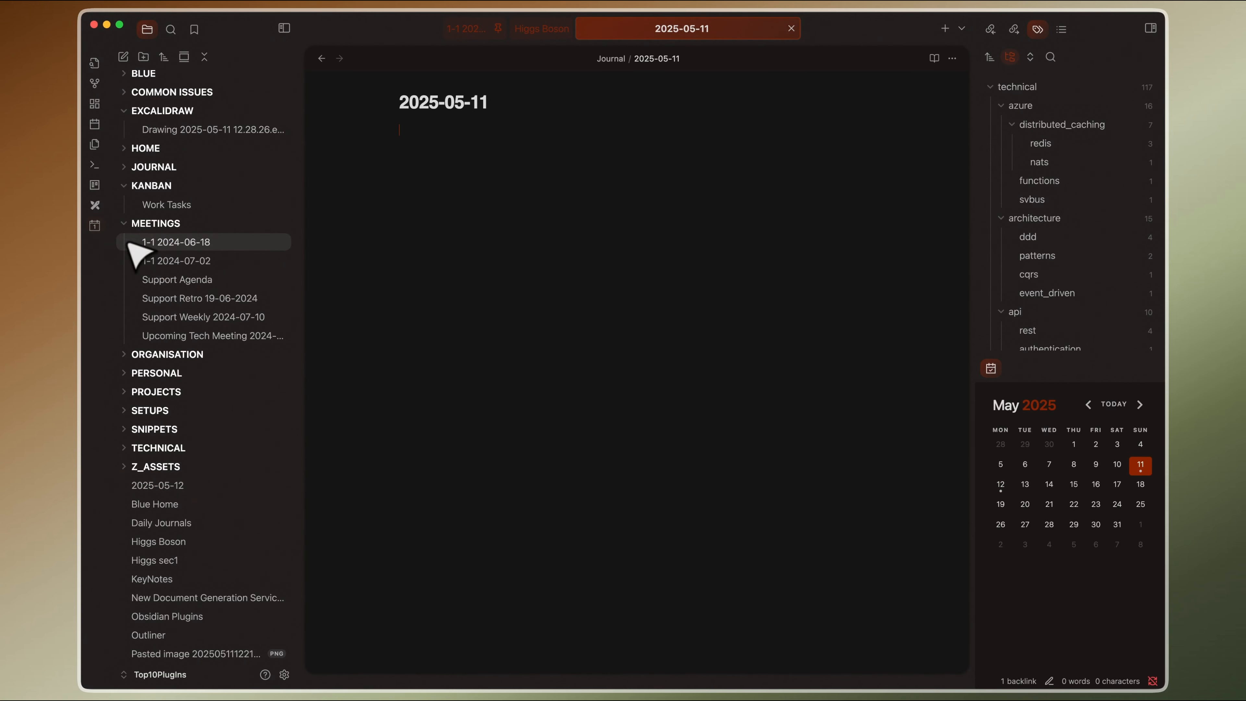
right_click(95, 225)
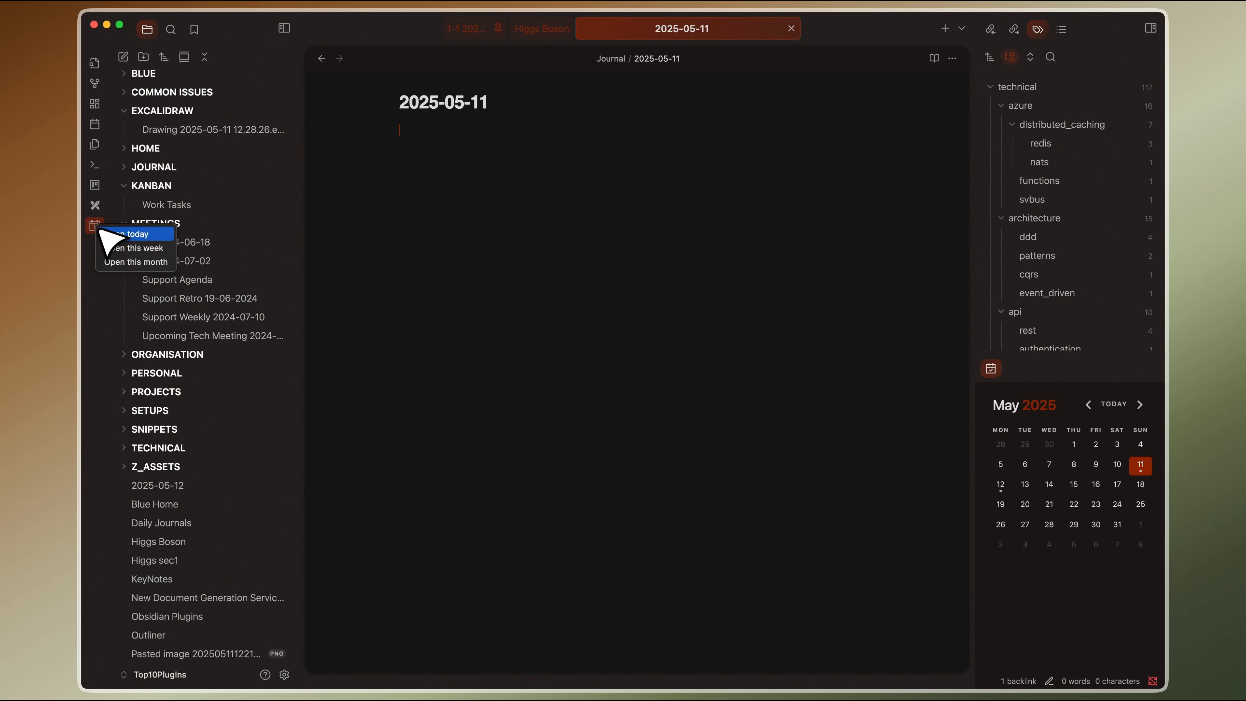
left_click(116, 250)
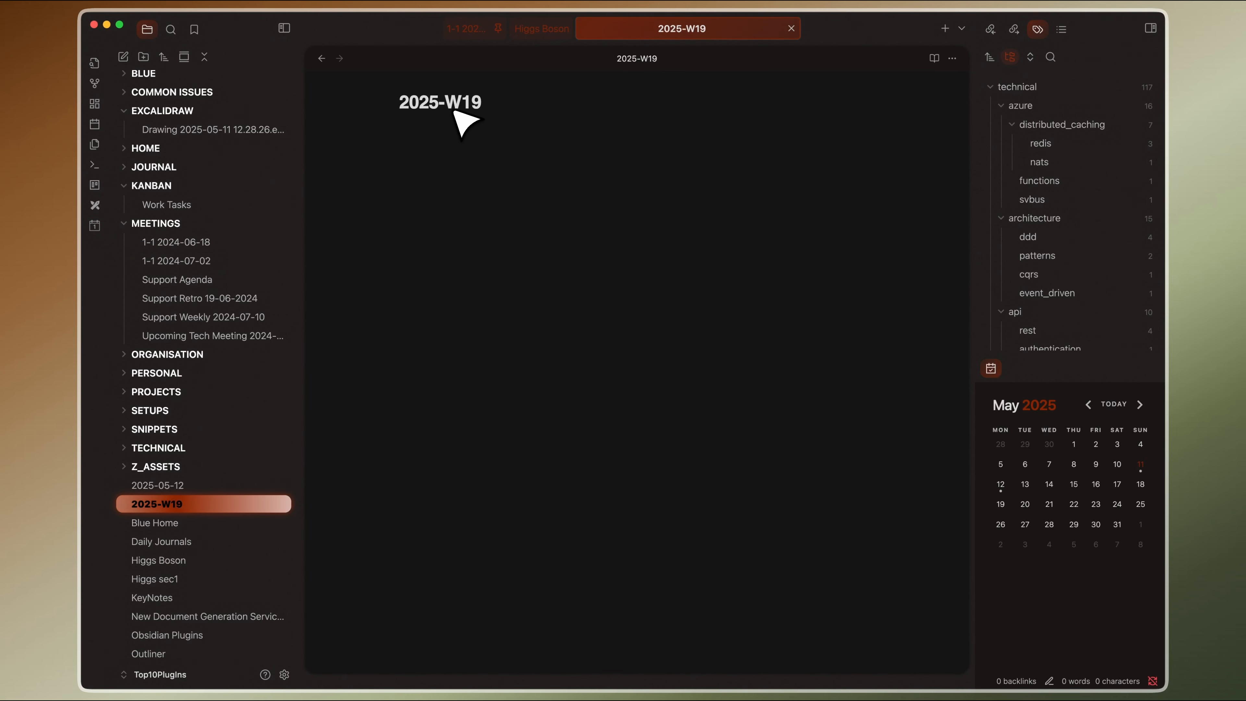
Create the monthly note for the current month through Periodic Notes
left_click(93, 225)
right_click(92, 226)
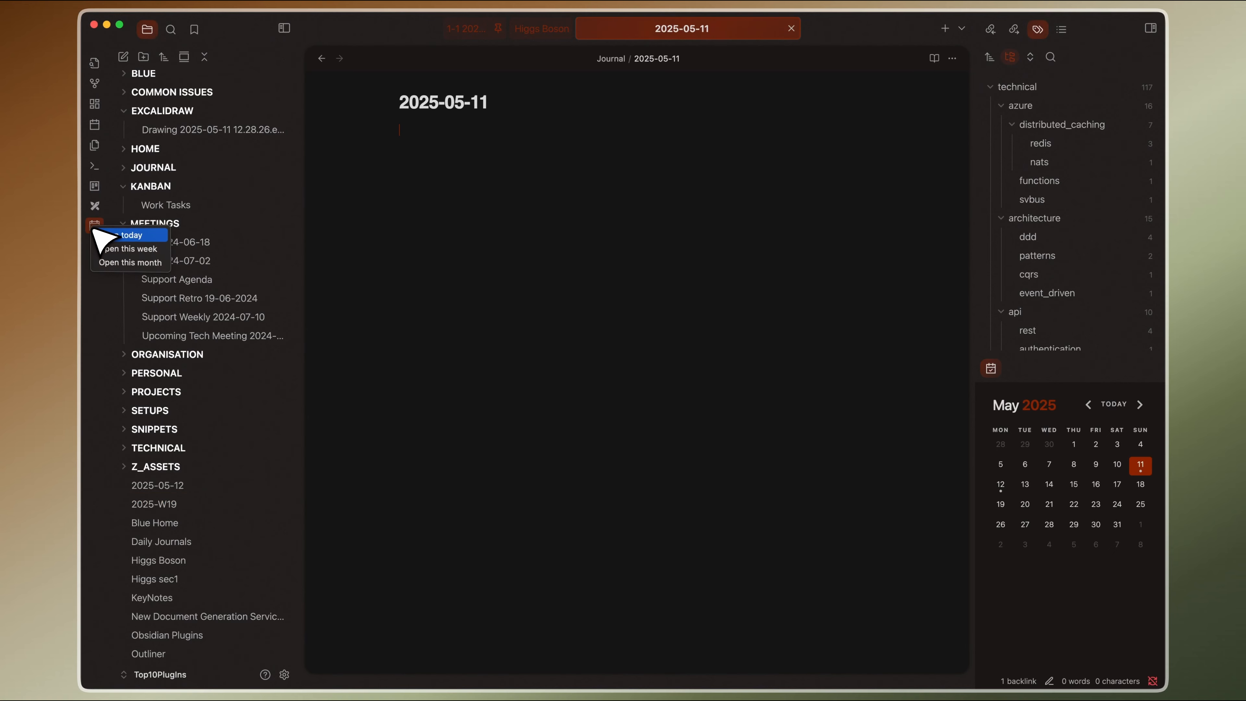
left_click(124, 263)
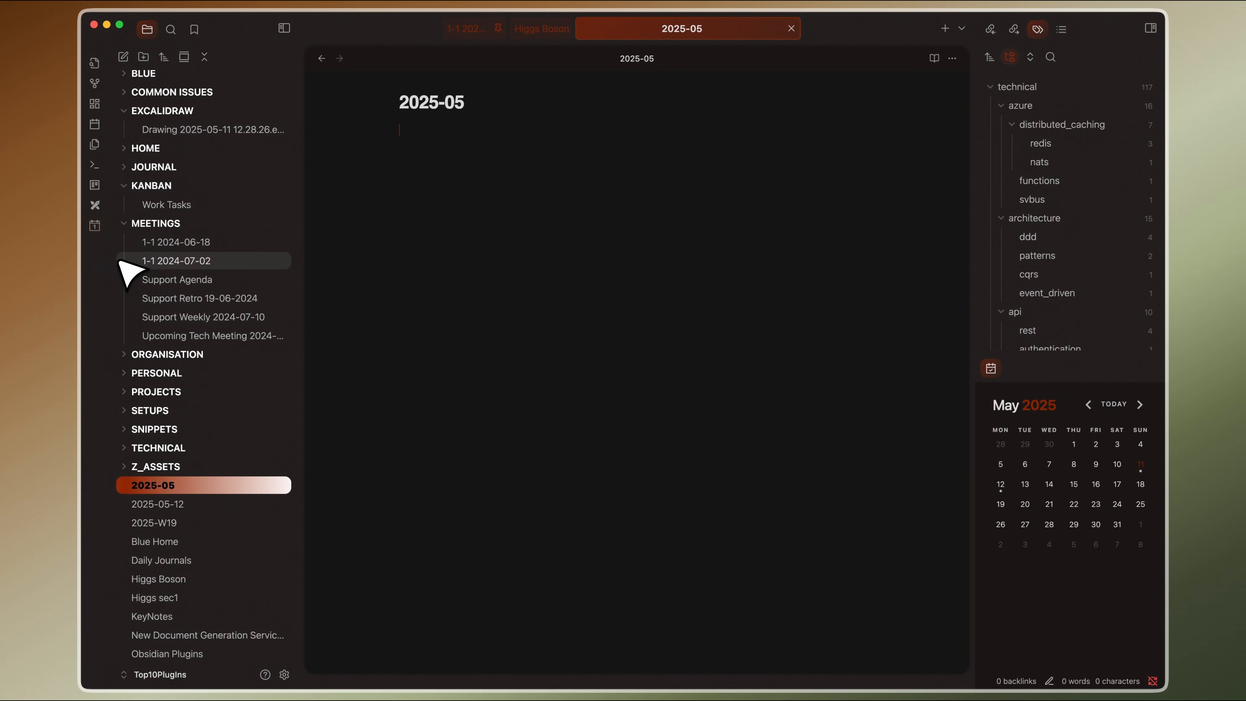
Extend the journal tag in the "2025-W19" note to "#journal/week"
key("BackSpace")
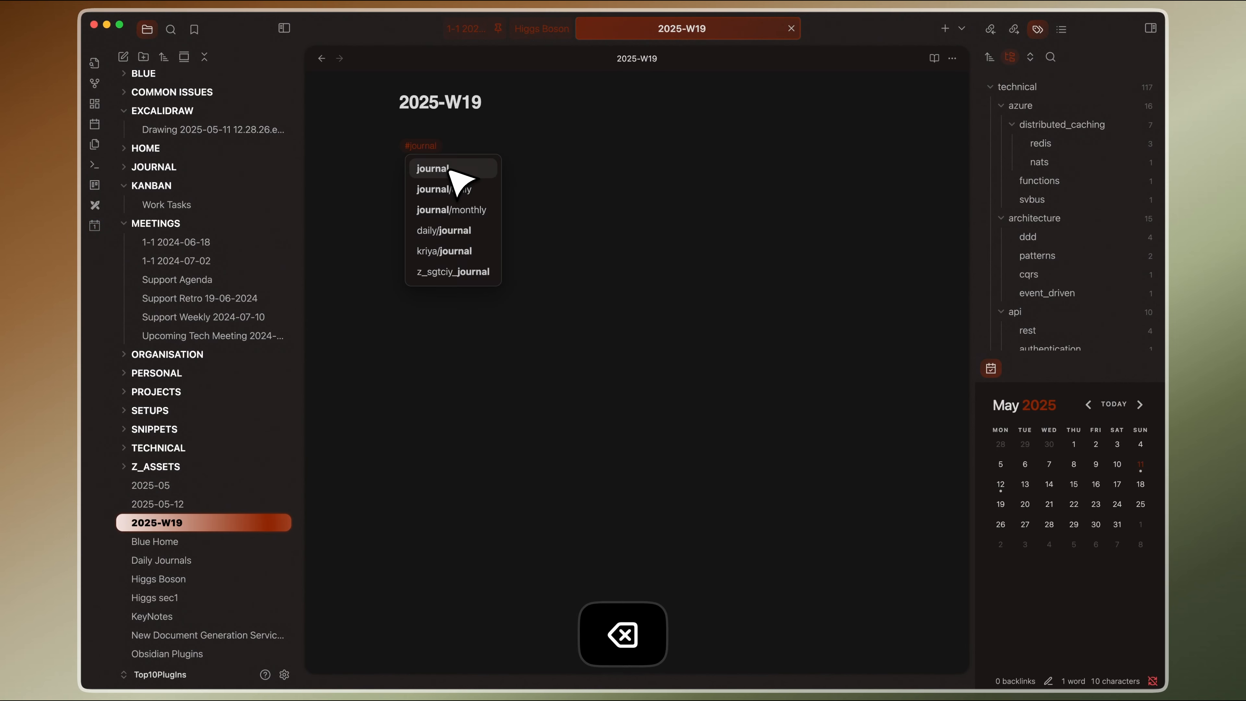
type("/week")
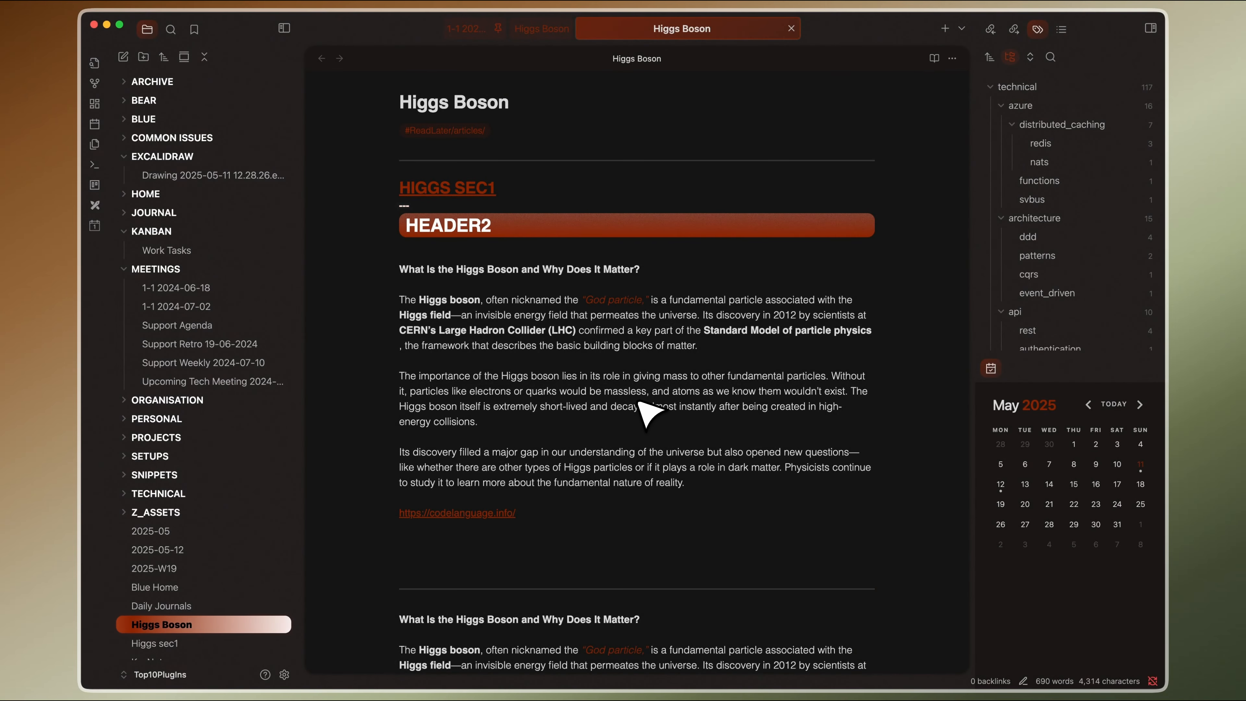
Find the QuickAdd community plugin by searching for "quick", then install and enable it
left_click(284, 674)
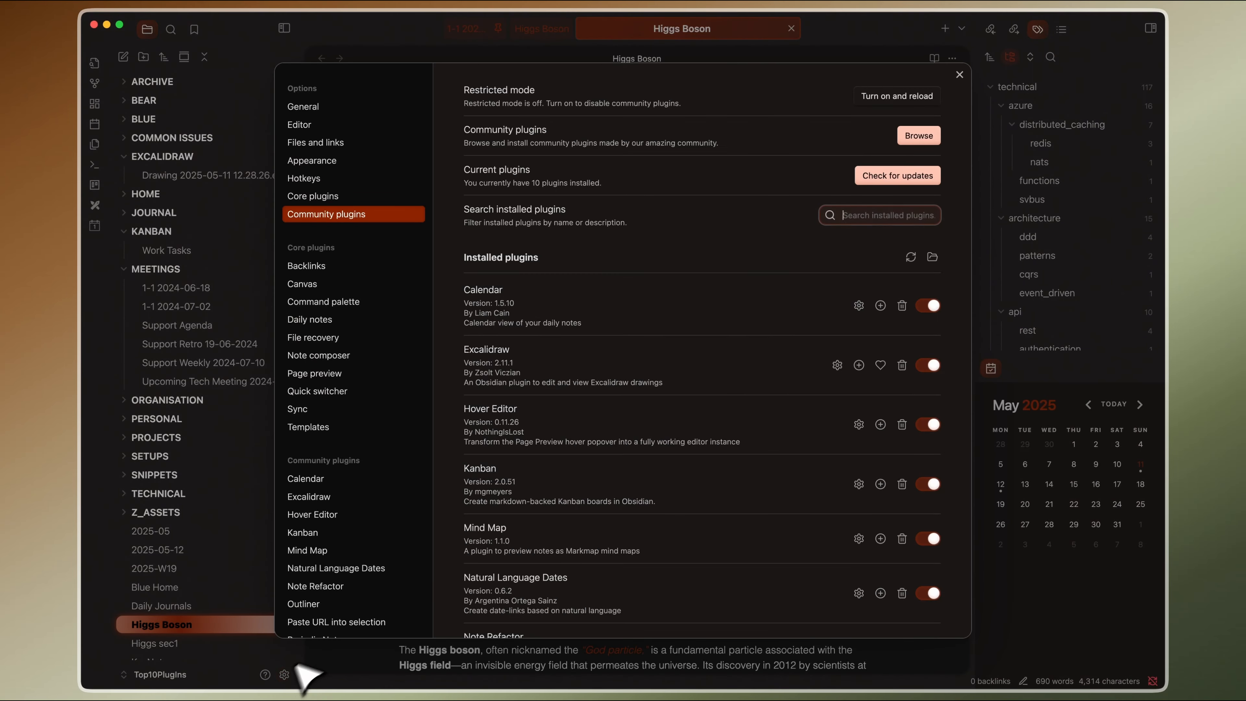
left_click(918, 135)
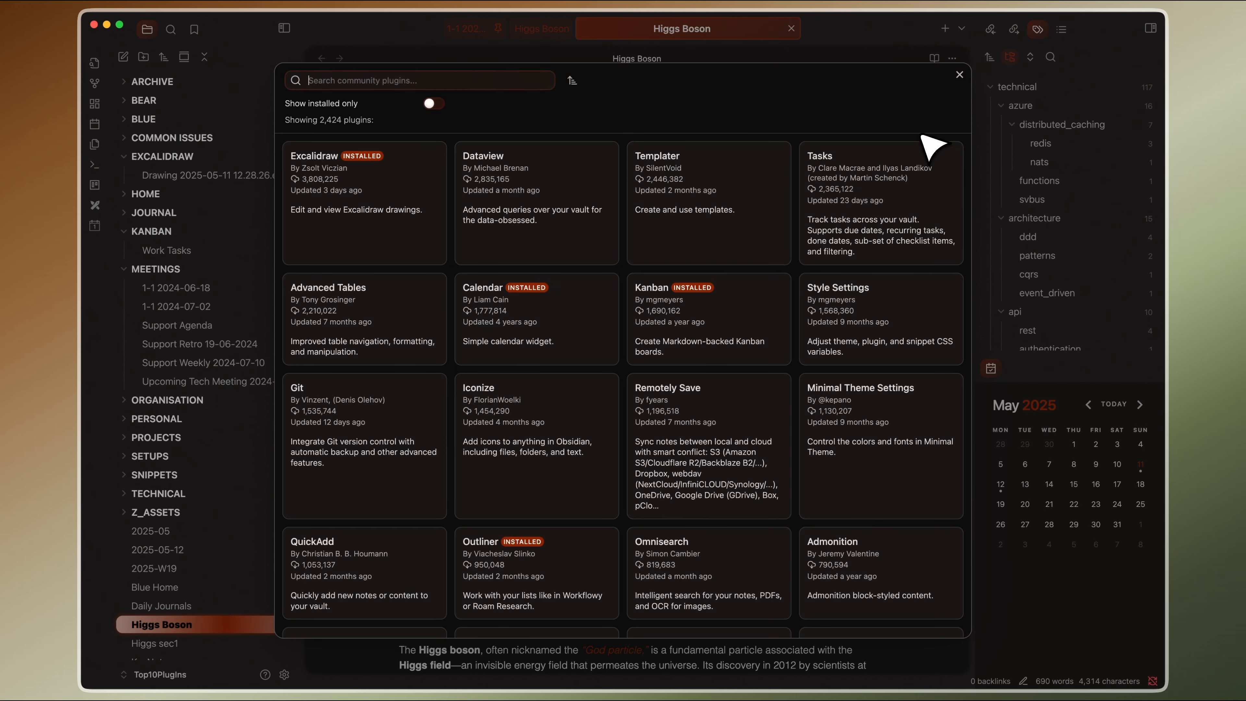
type("quick")
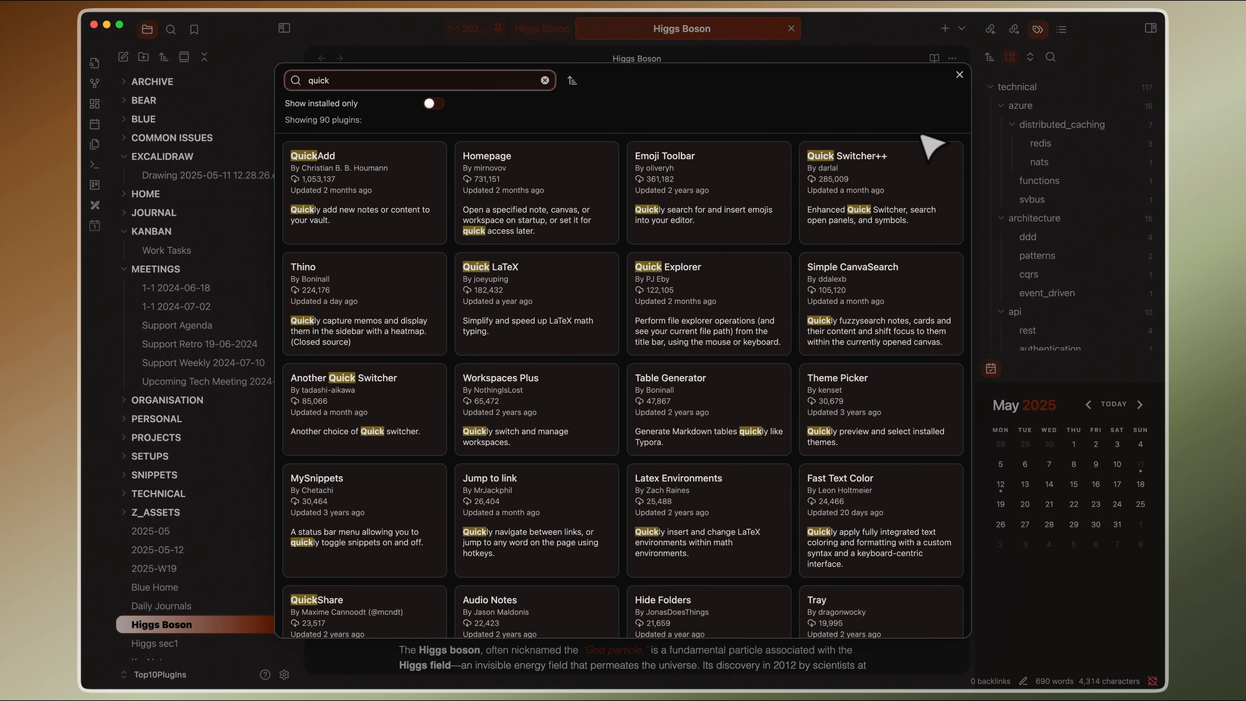
left_click(438, 201)
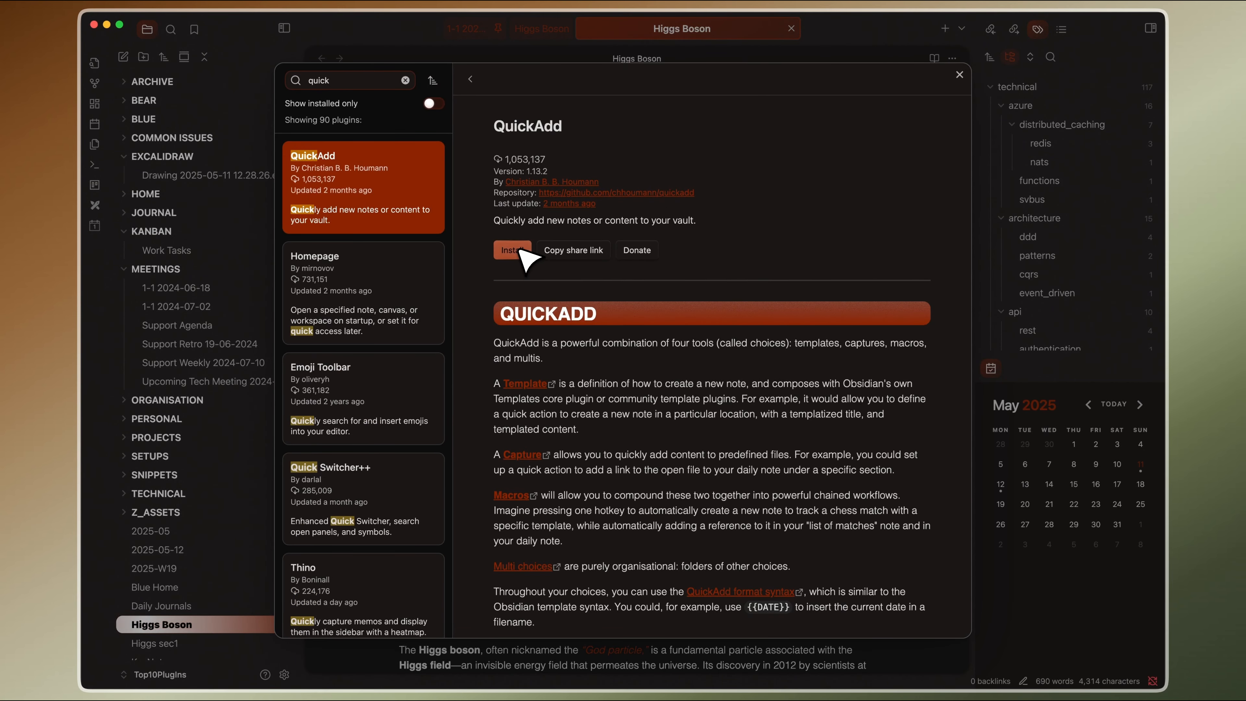
left_click(519, 249)
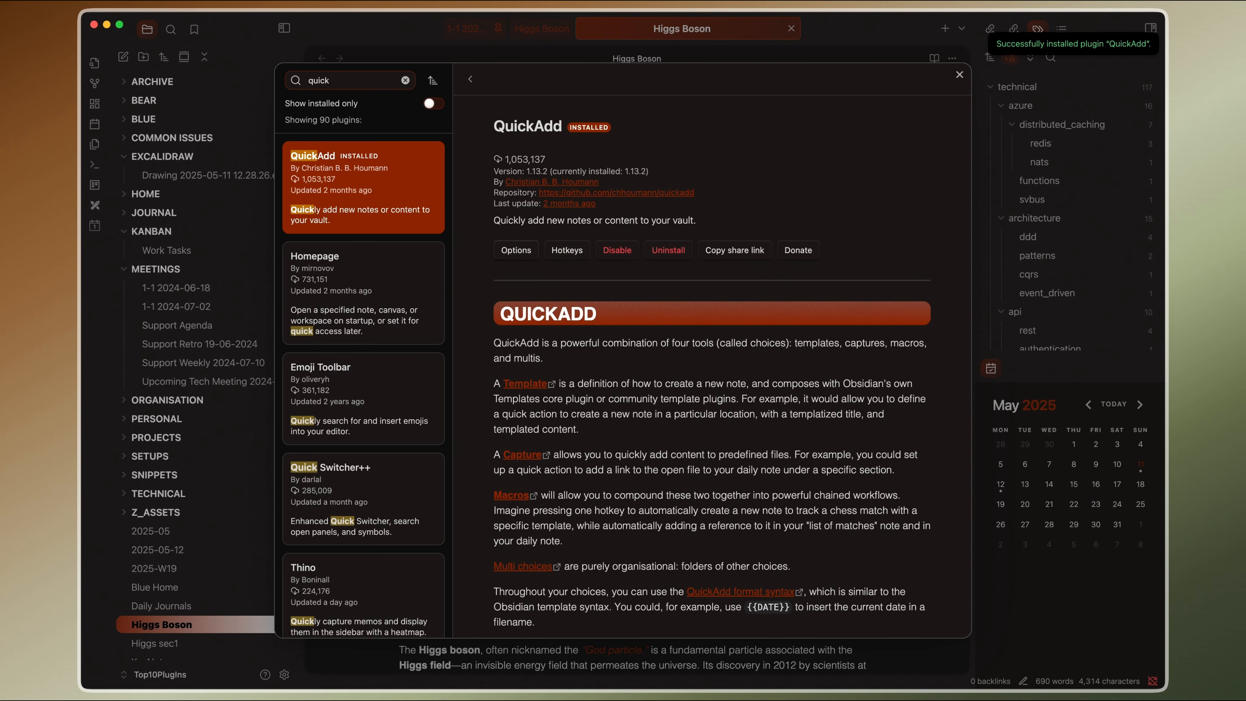
Add a Capture choice named "Append to" in the QuickAdd options
left_click(516, 250)
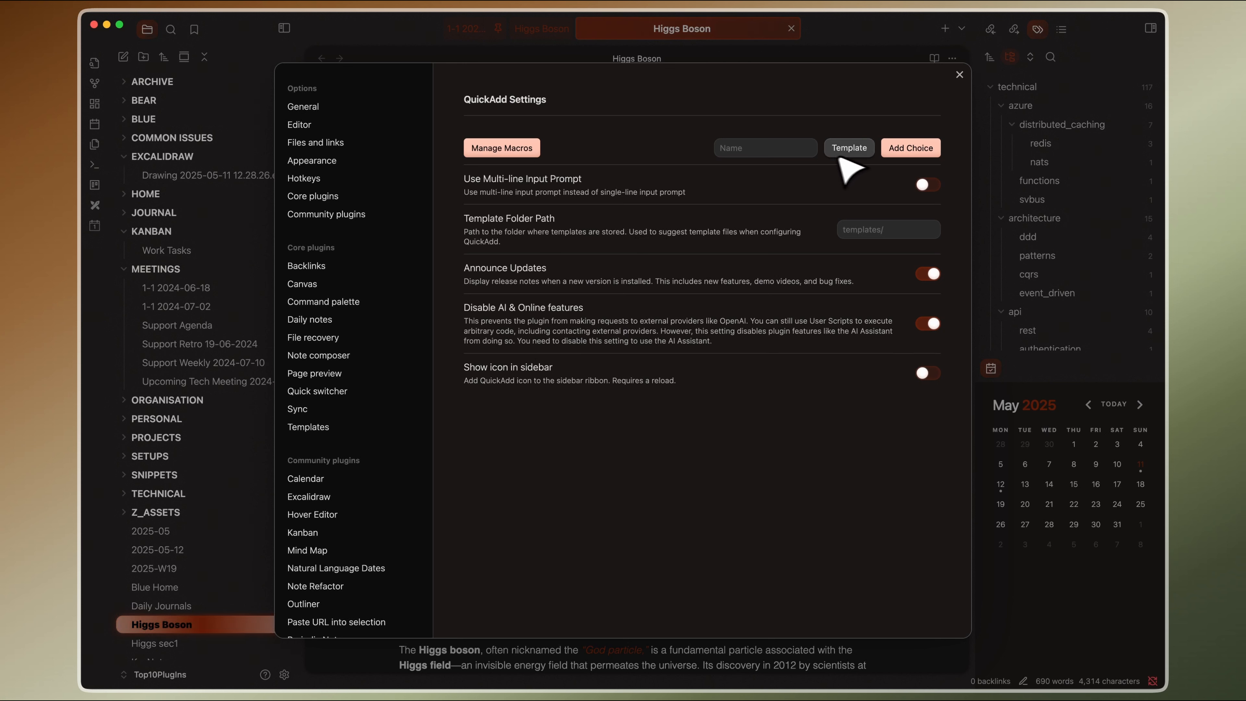
left_click(852, 154)
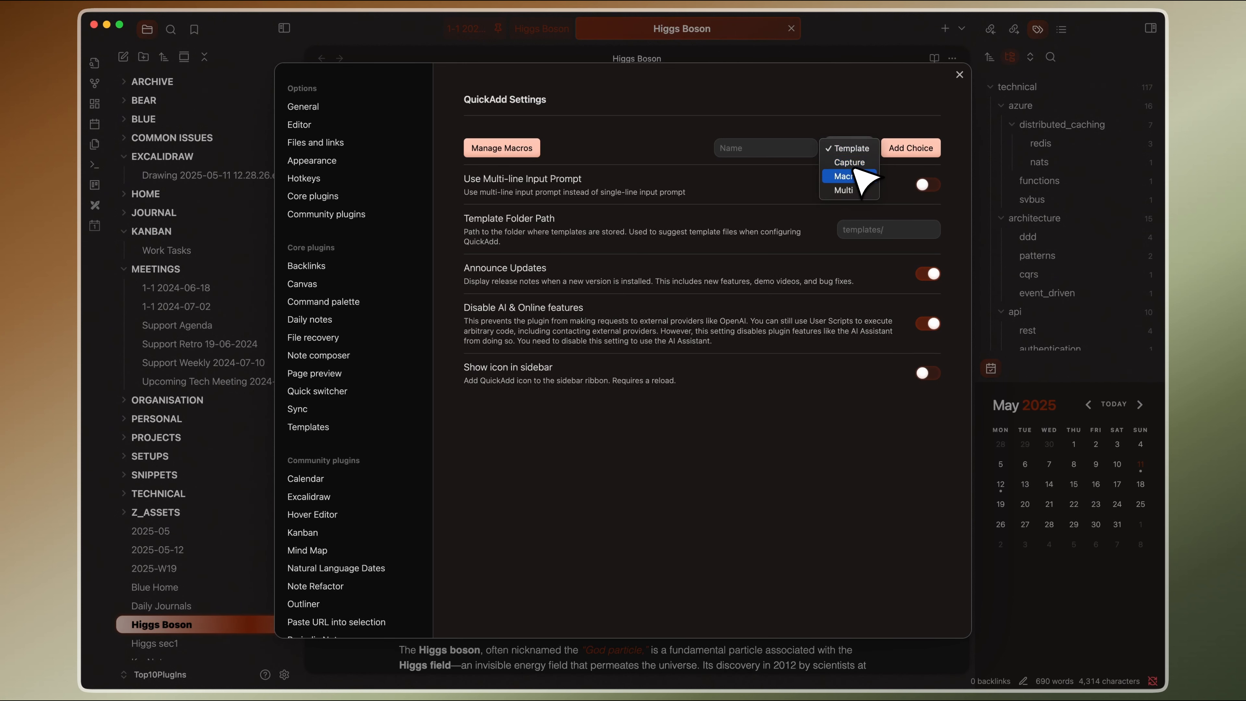
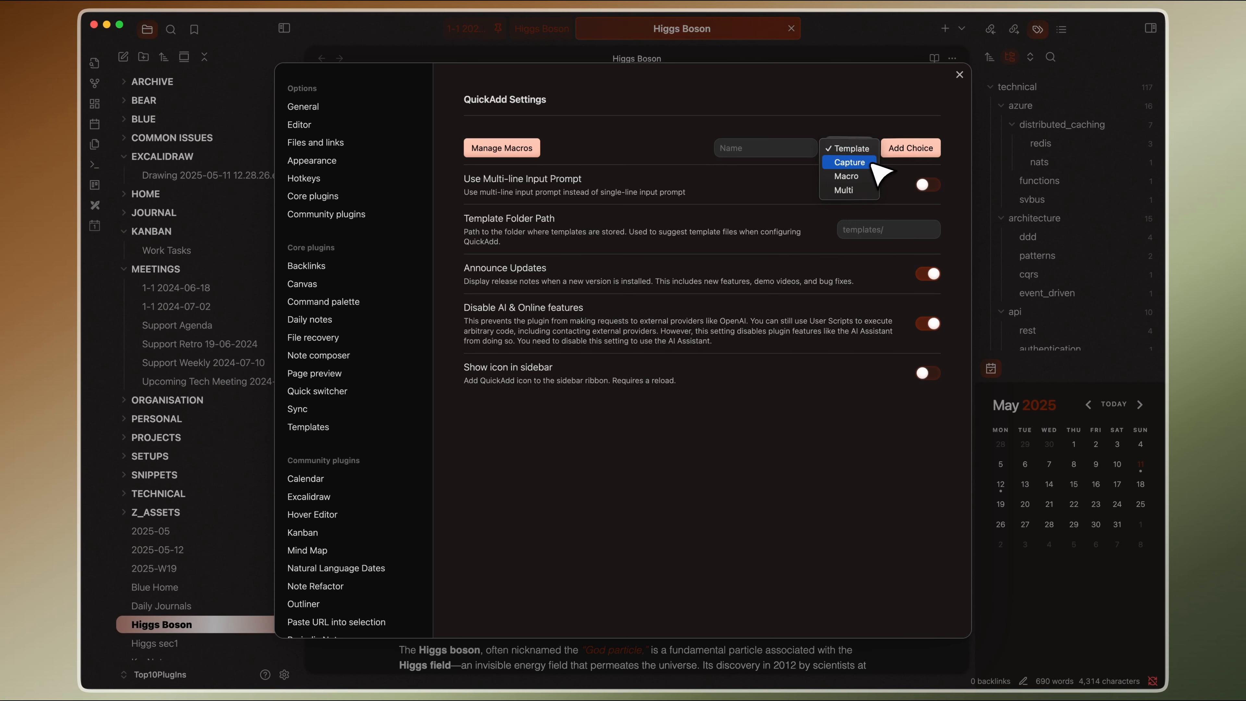
left_click(866, 162)
left_click(919, 153)
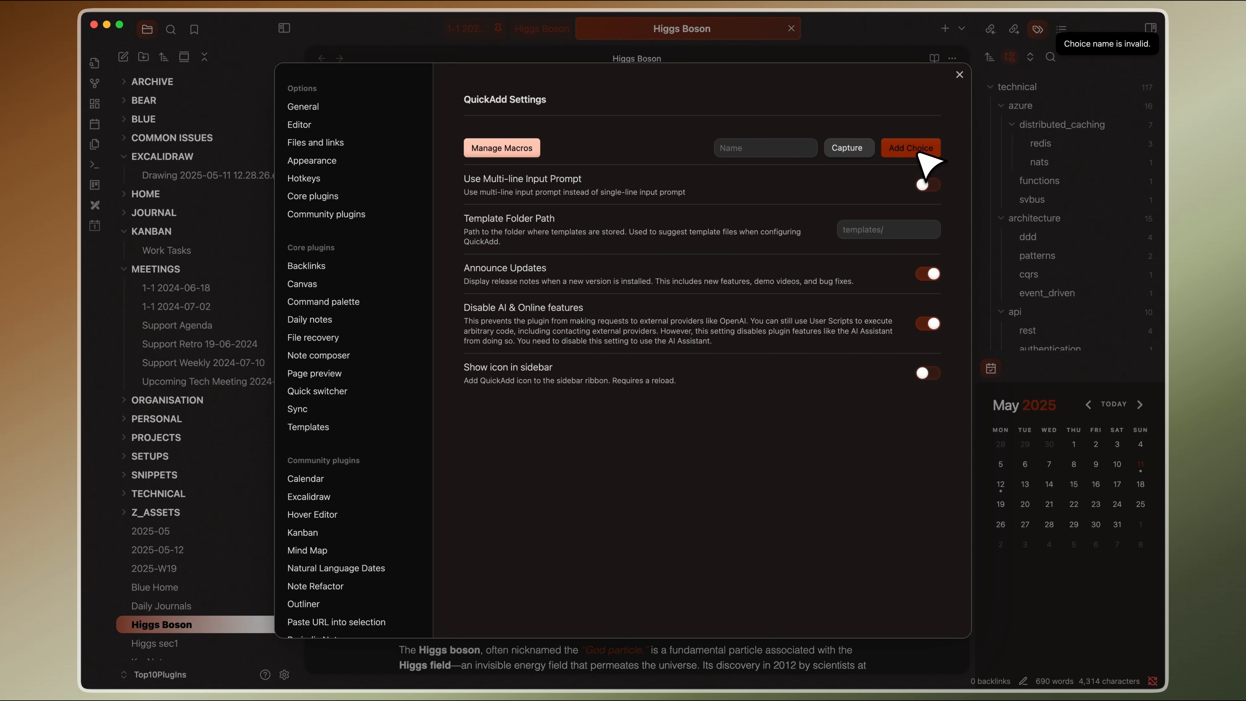
left_click(784, 152)
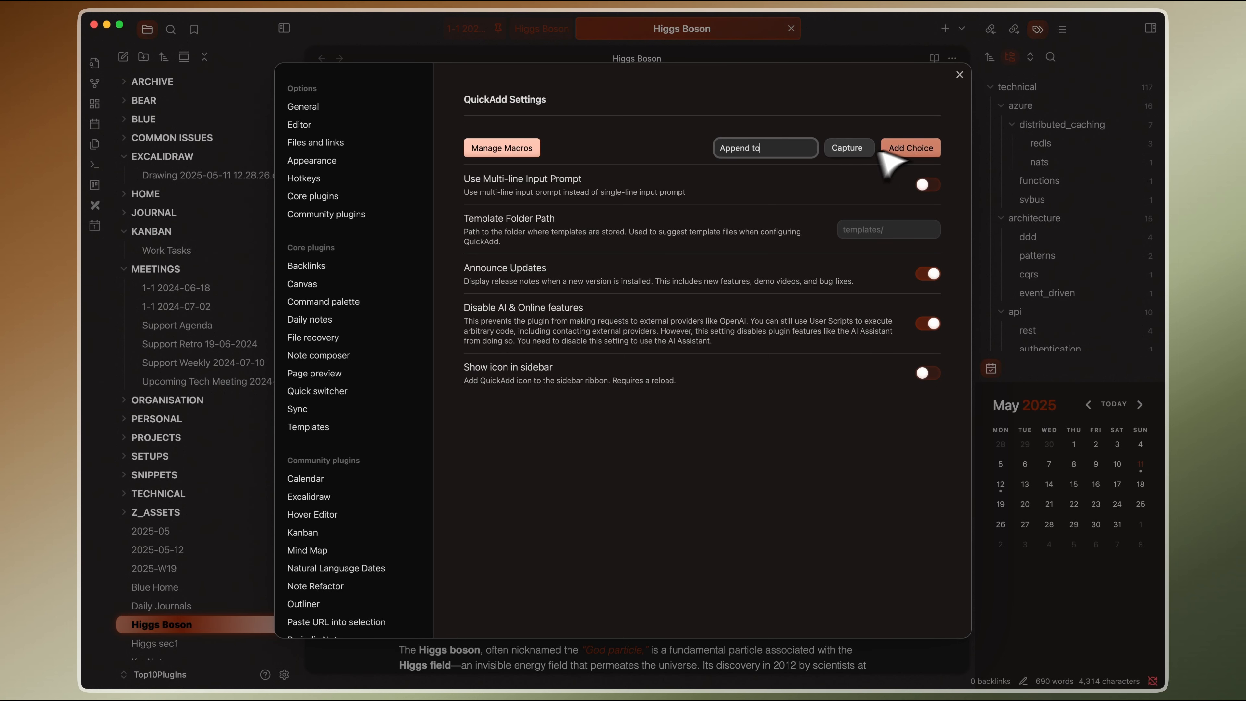
left_click(905, 150)
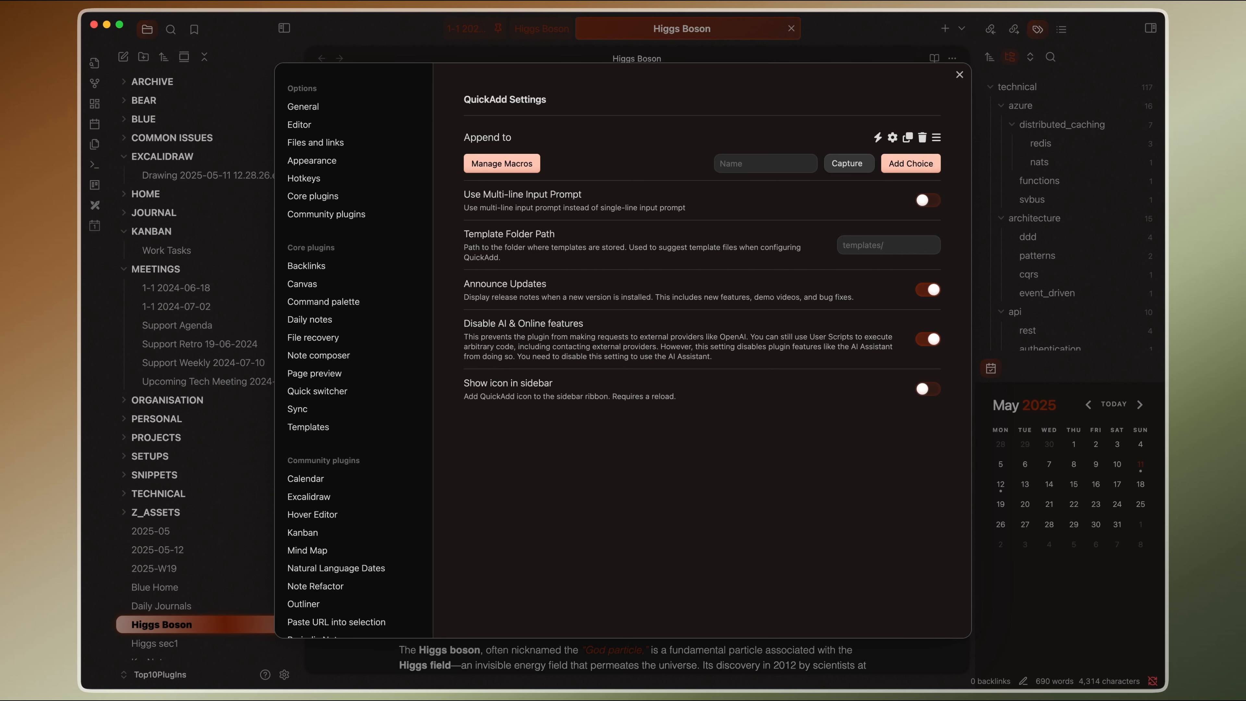
Configure the "Append to" choice to write captured content to the bottom of the file
left_click(894, 138)
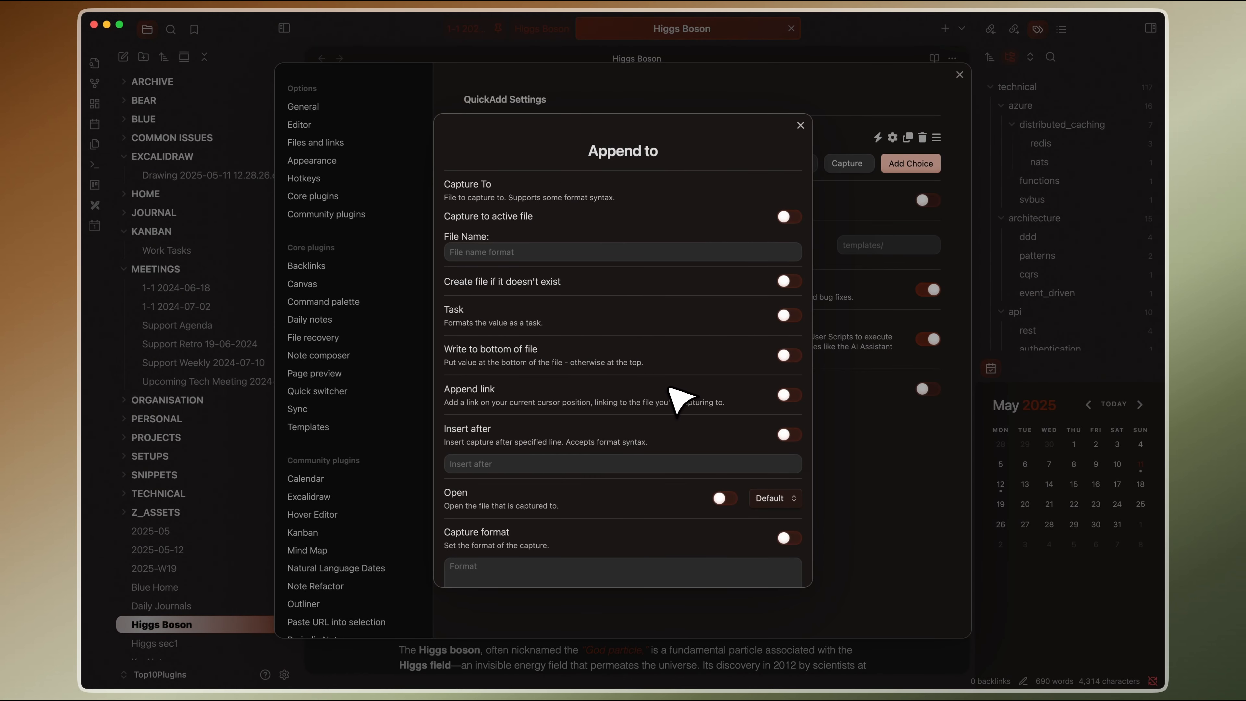
left_click(791, 355)
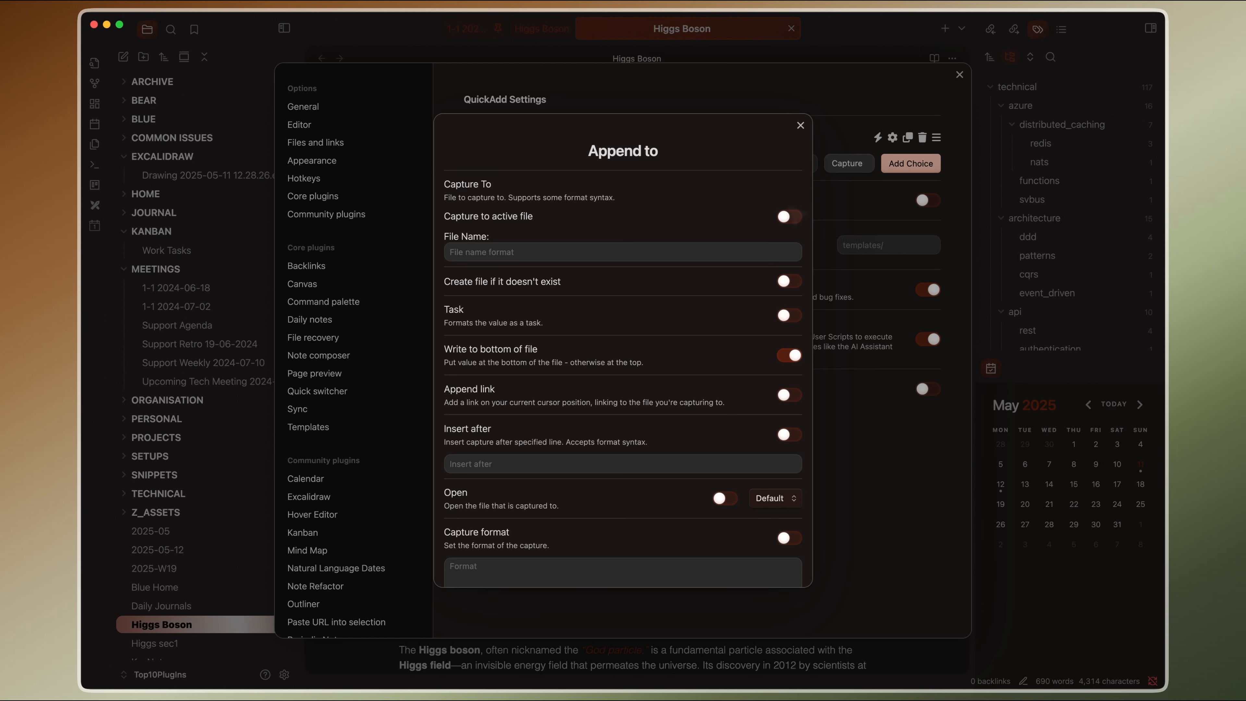
scroll(706, 442, "down", 3)
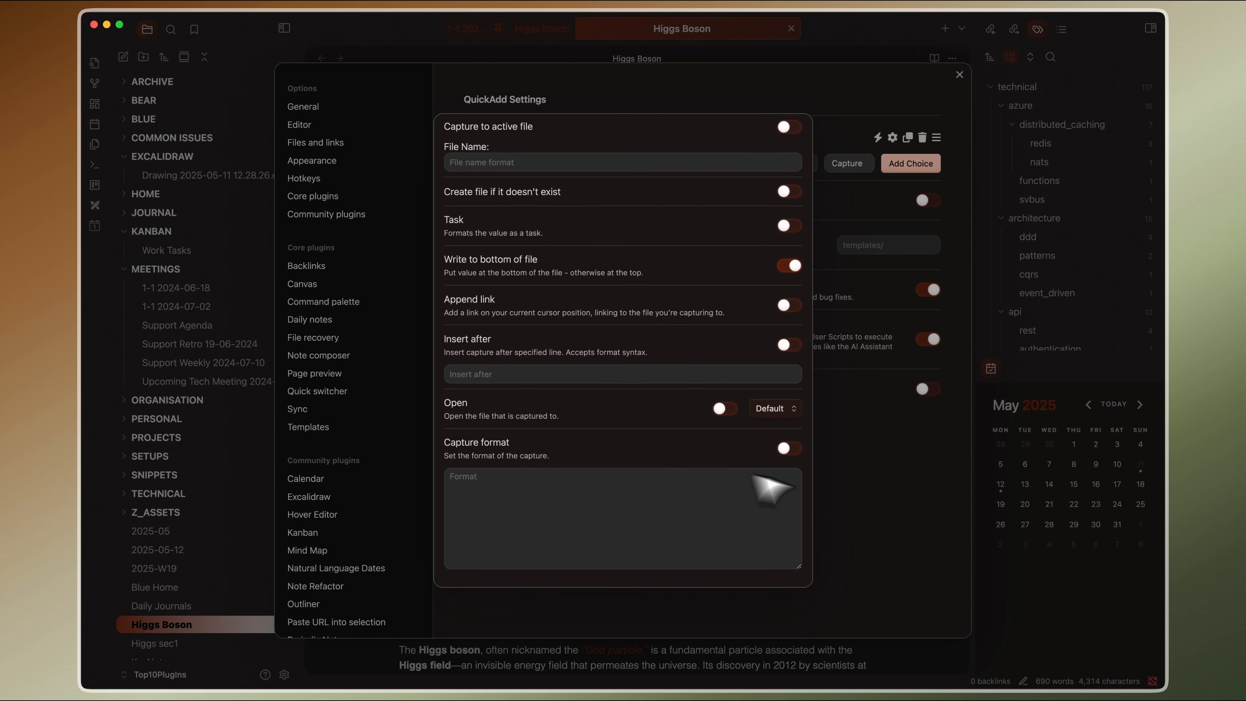
left_click(921, 515)
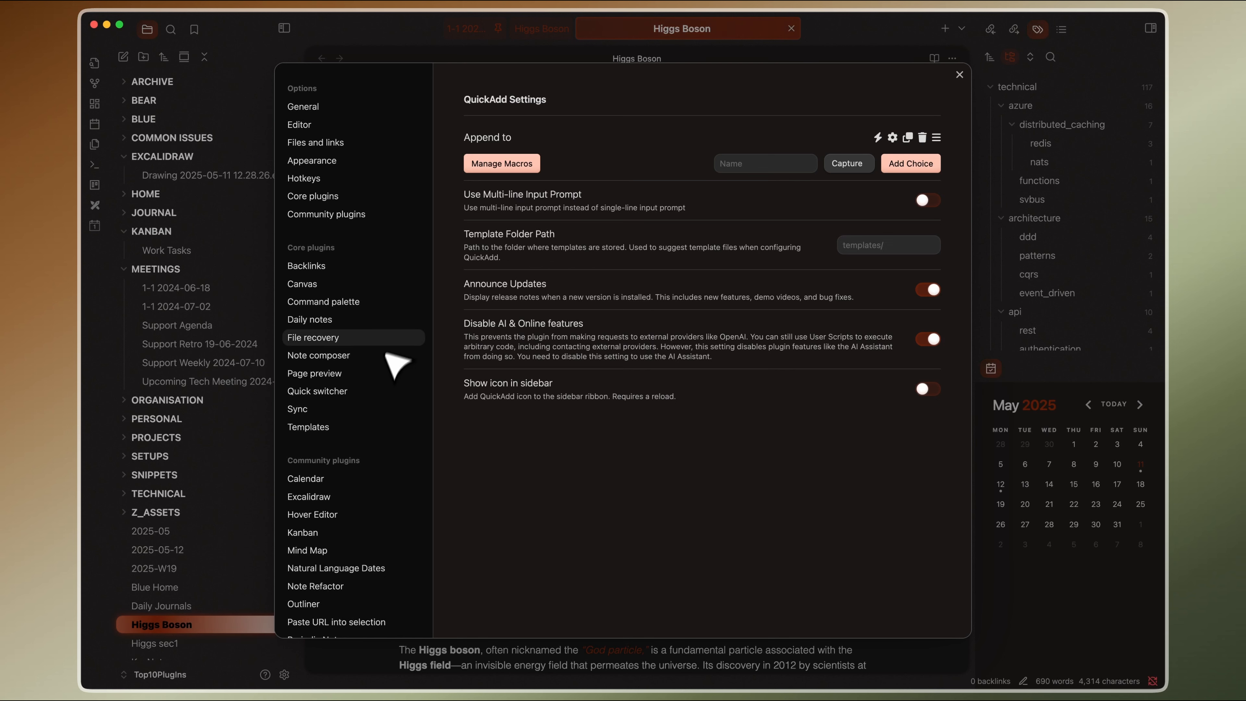
Assign the hotkey Cmd+Option+Shift+A to the "QuickAdd: Run QuickAdd" command and close the settings
left_click(334, 214)
scroll(687, 441, "down", 5)
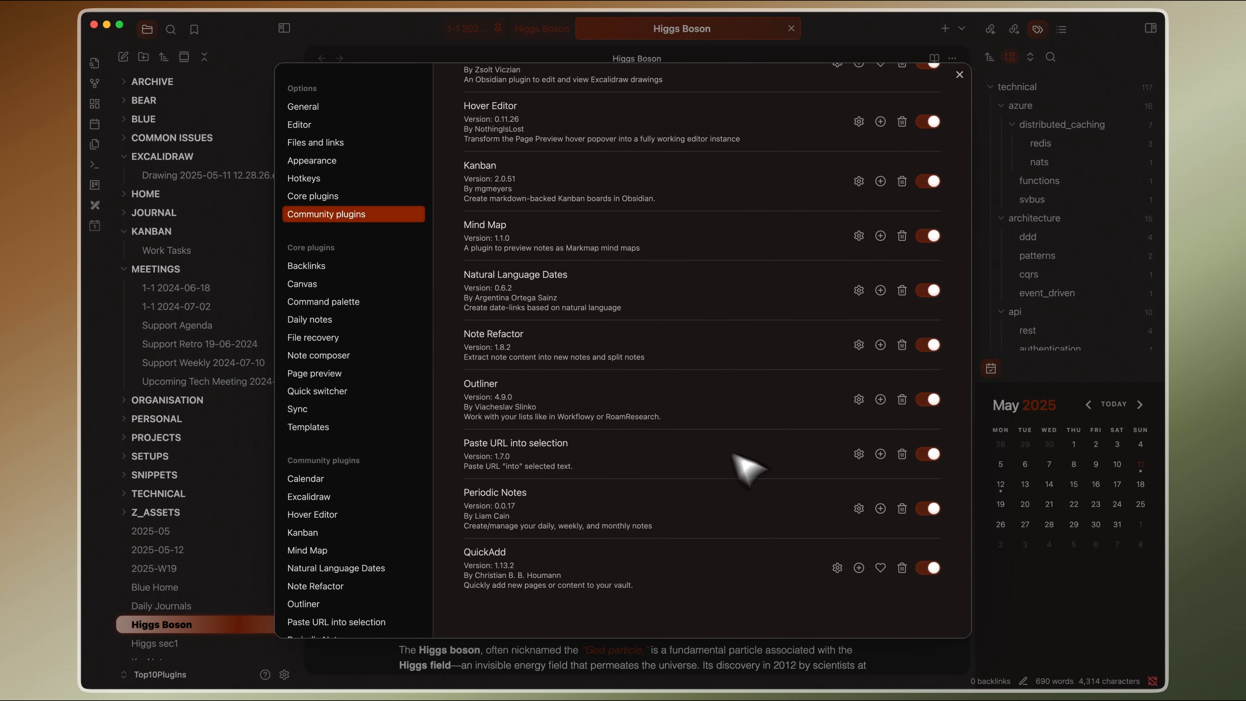
left_click(862, 571)
left_click(932, 175)
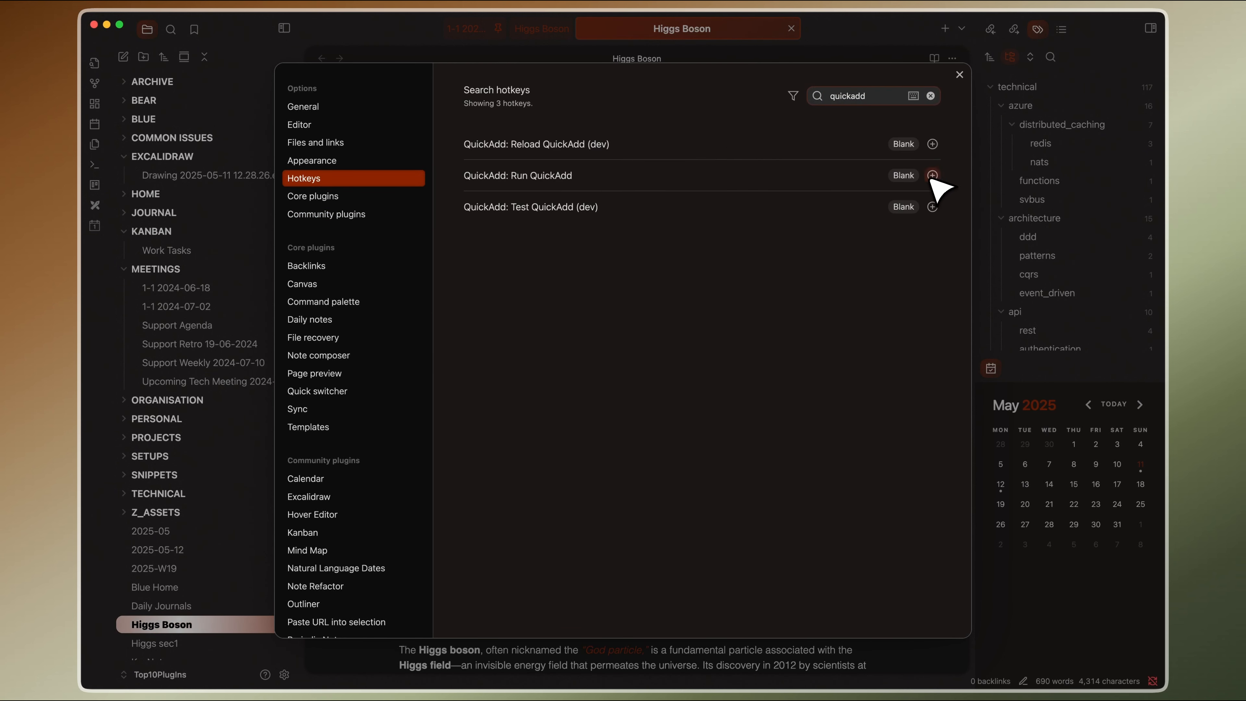
key("super+alt+shift+a")
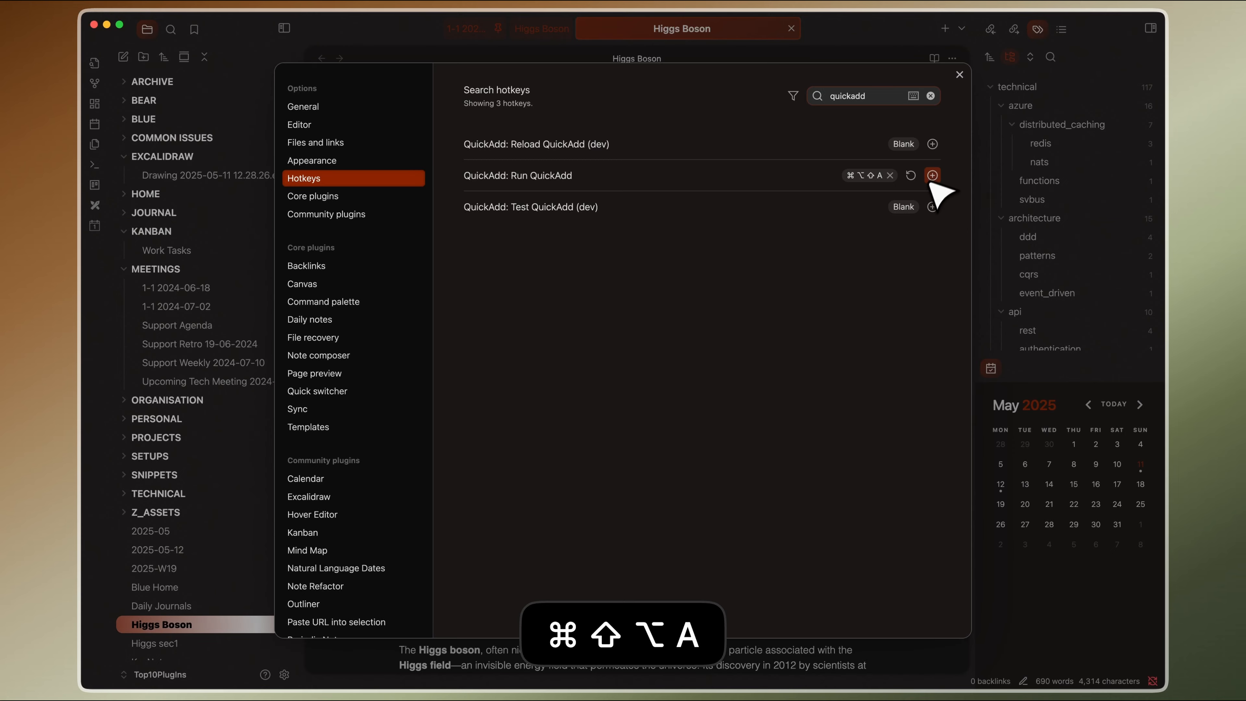
left_click(959, 74)
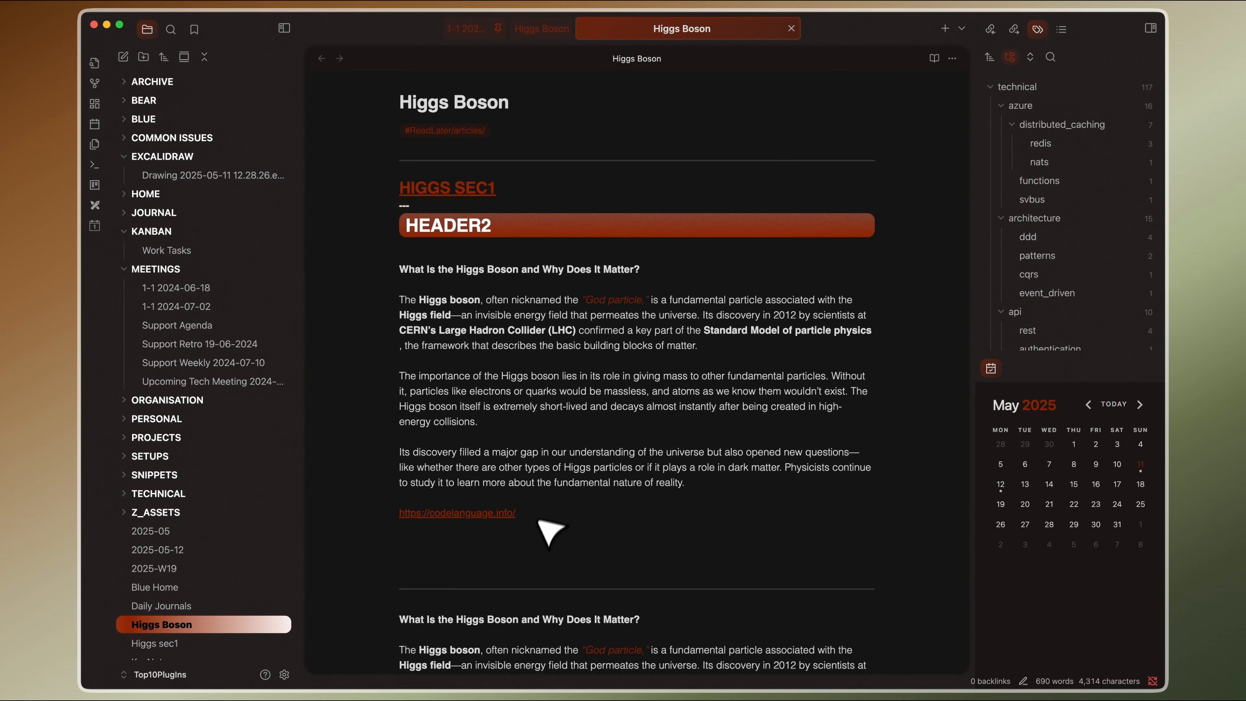
Append the Higgs Boson text from the "Higgs sec1" link through the codelanguage.info link to "Work todos.md" with the "Append to" choice
left_click_drag(541, 535, 340, 182)
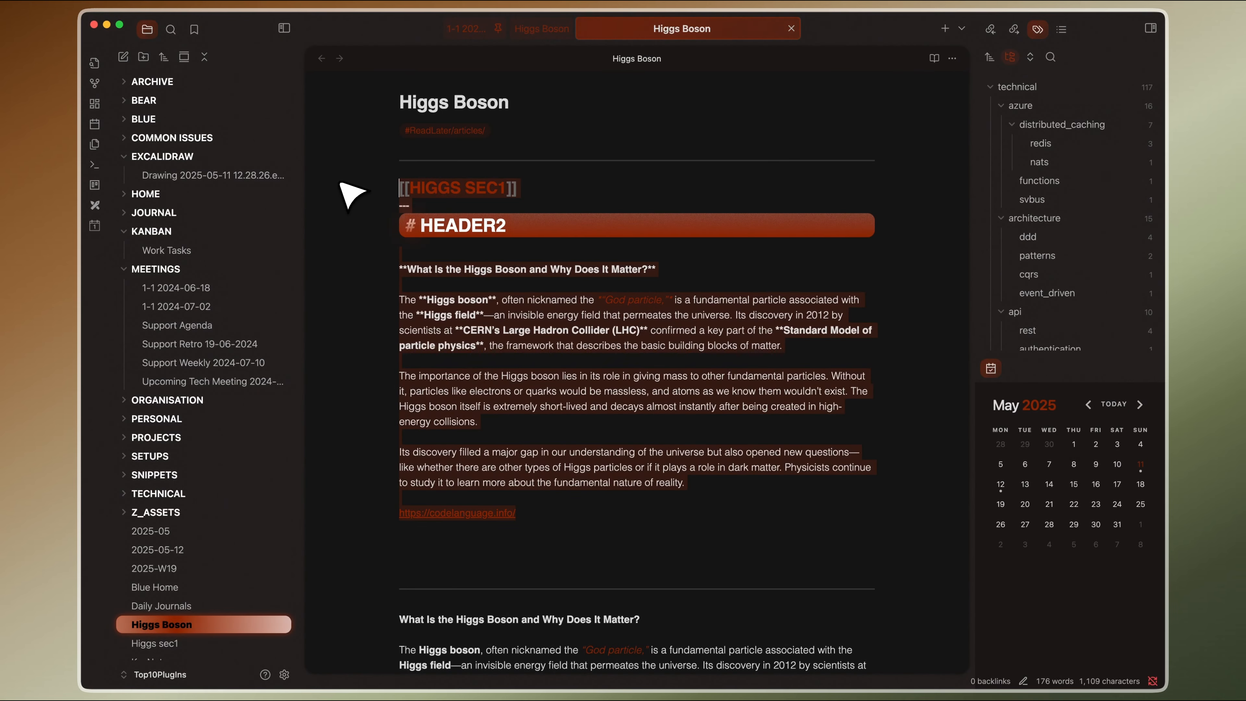
key("super+alt+shift+a")
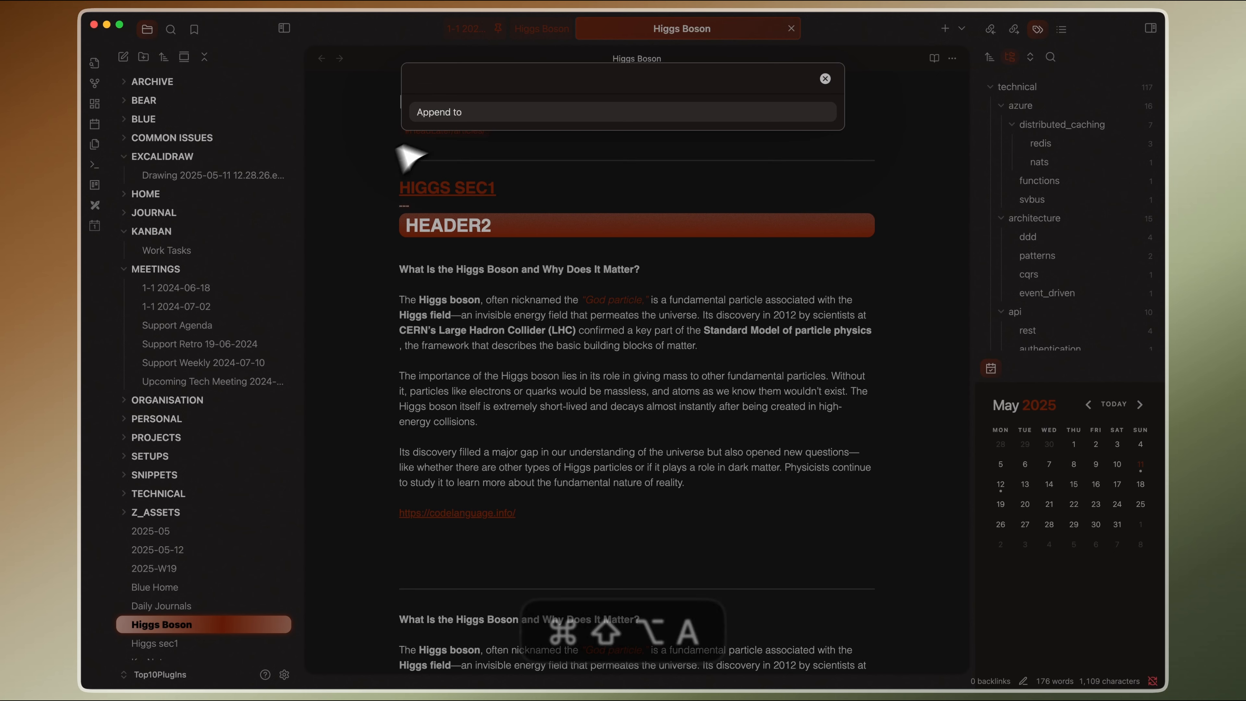
left_click(459, 114)
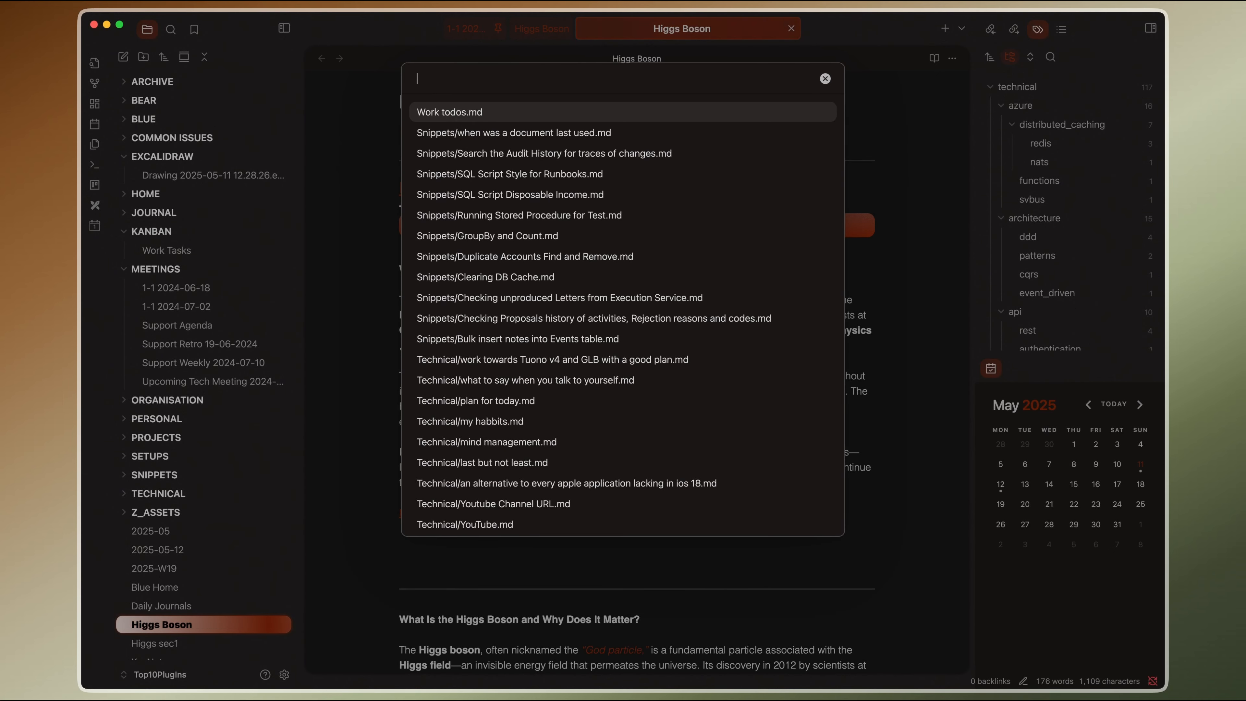
key("Escape")
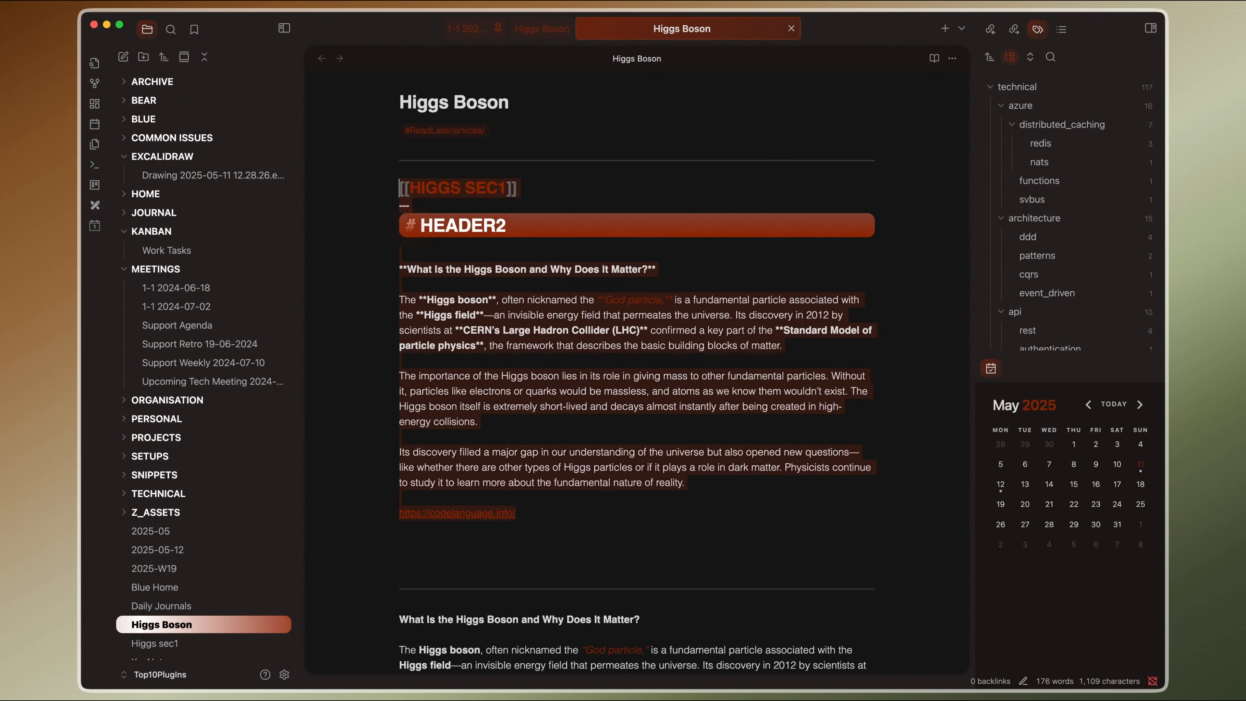
Open the "Work todos" note and examine its original list and the content appended at its end
scroll(180, 564, "down", 3)
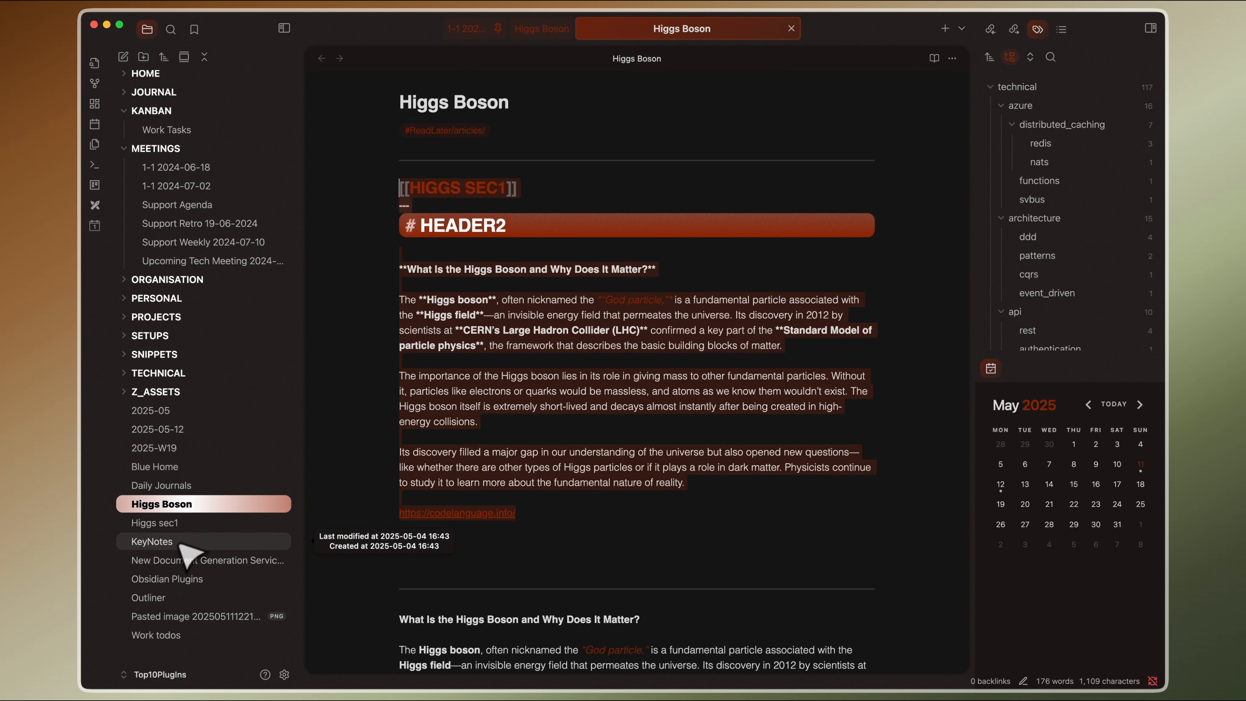
left_click(167, 635)
scroll(554, 540, "down", 10)
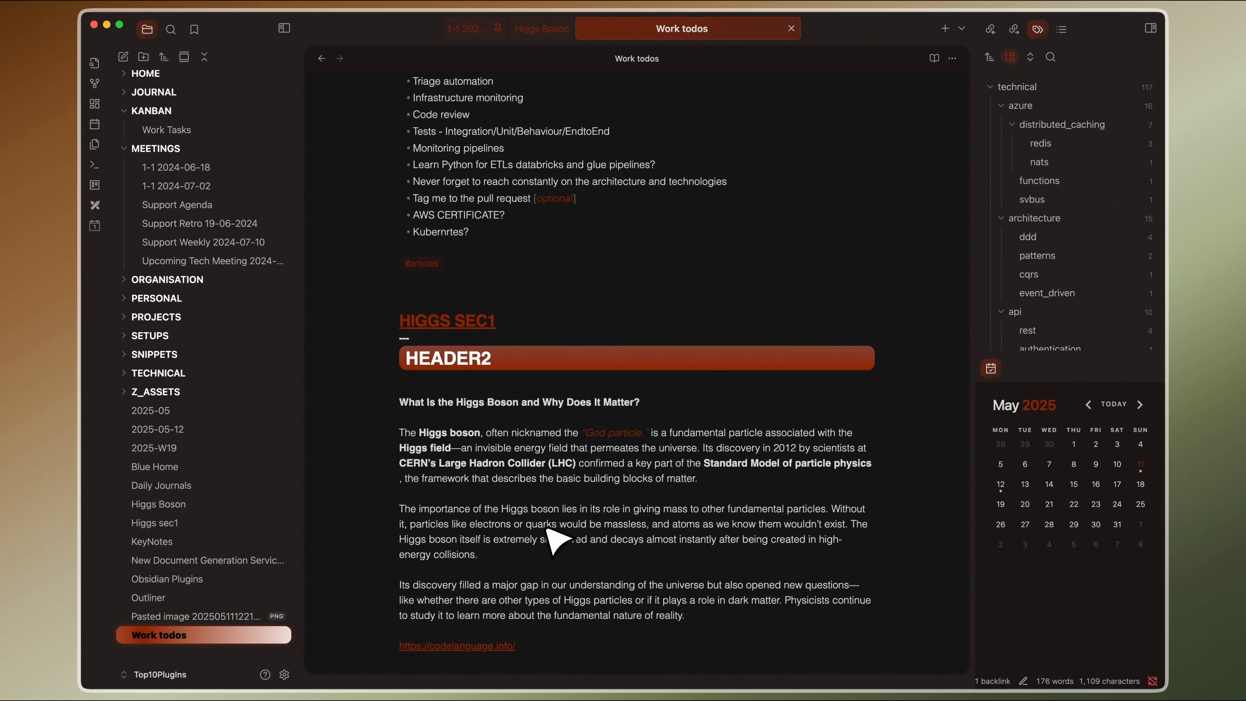
scroll(604, 472, "up", 3)
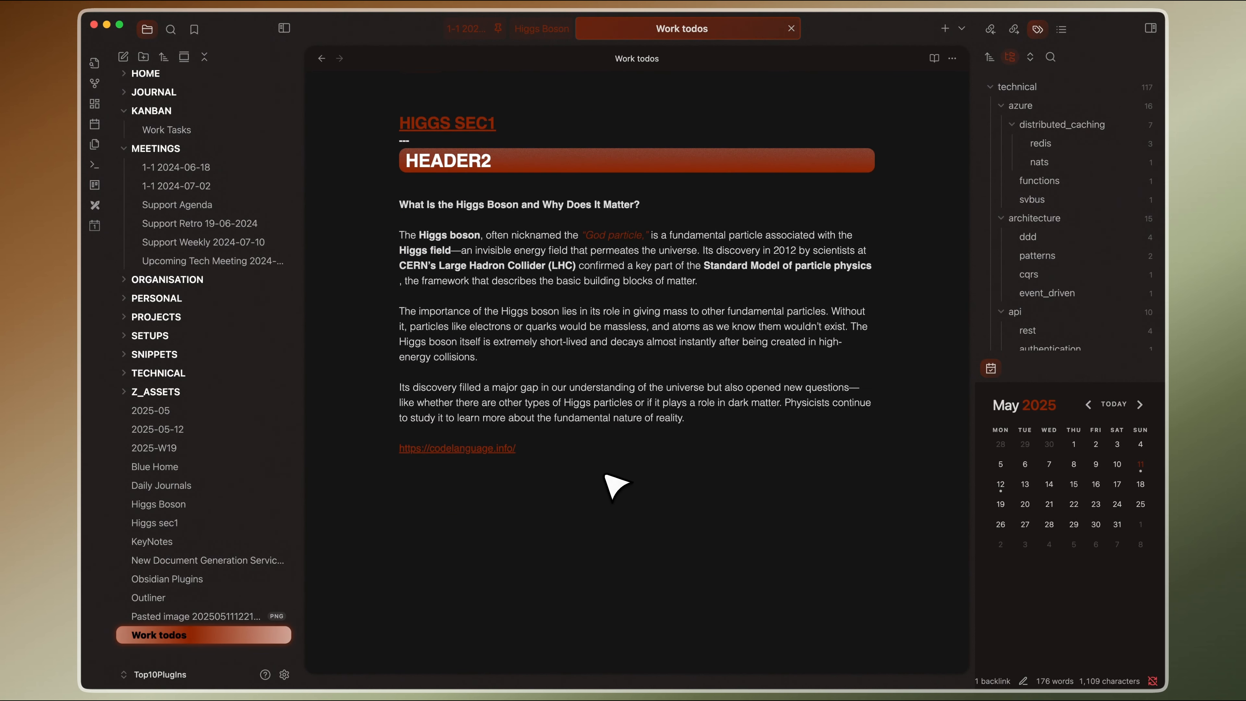
left_click_drag(605, 473, 342, 140)
left_click(574, 444)
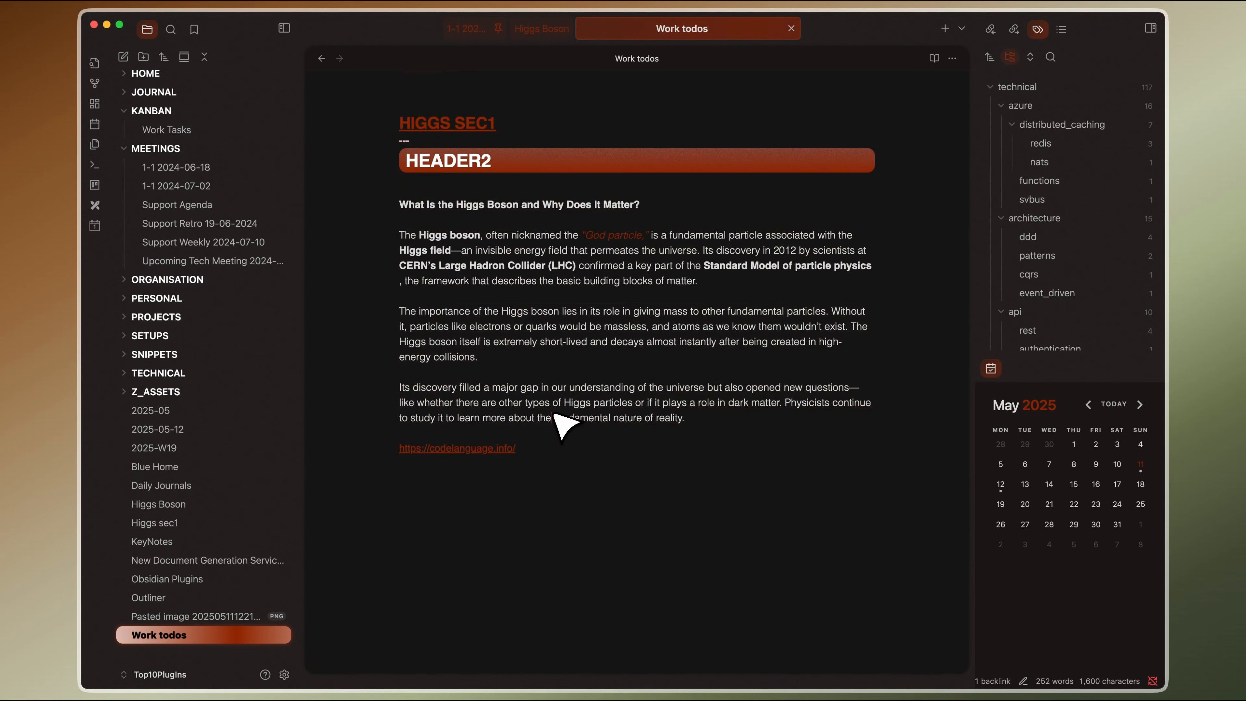
scroll(573, 484, "up", 1)
scroll(581, 496, "up", 6)
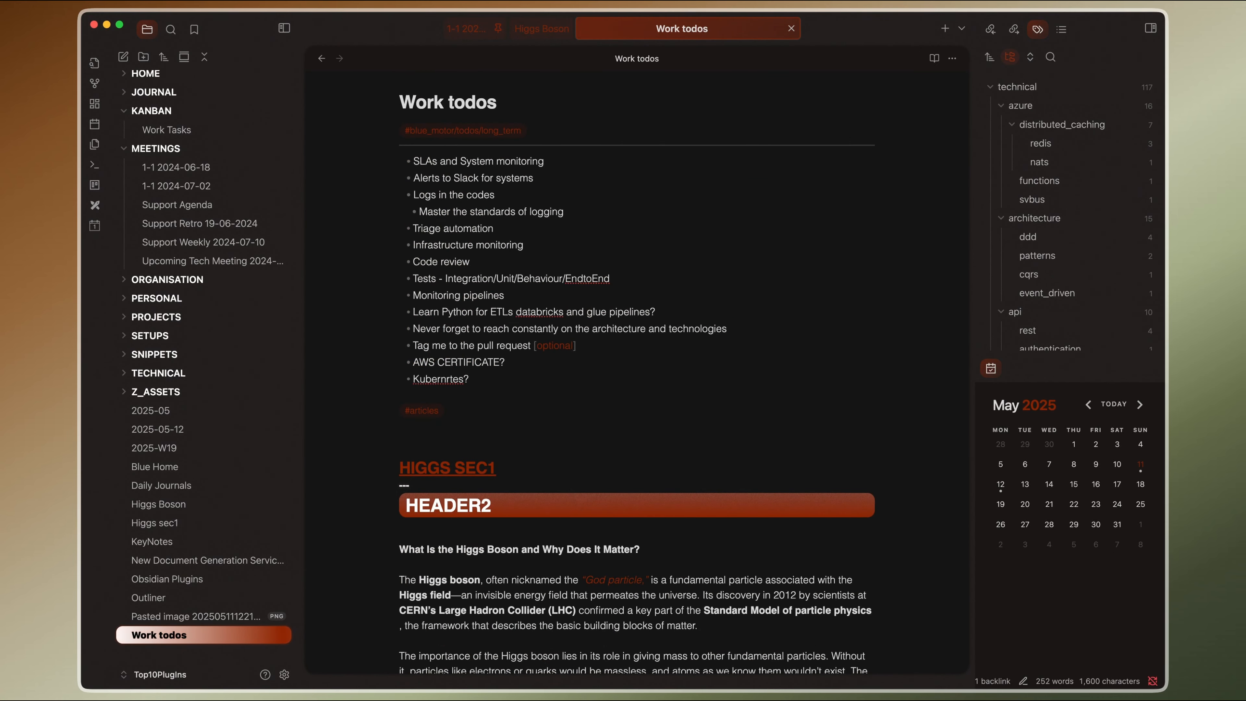
scroll(552, 388, "down", 7)
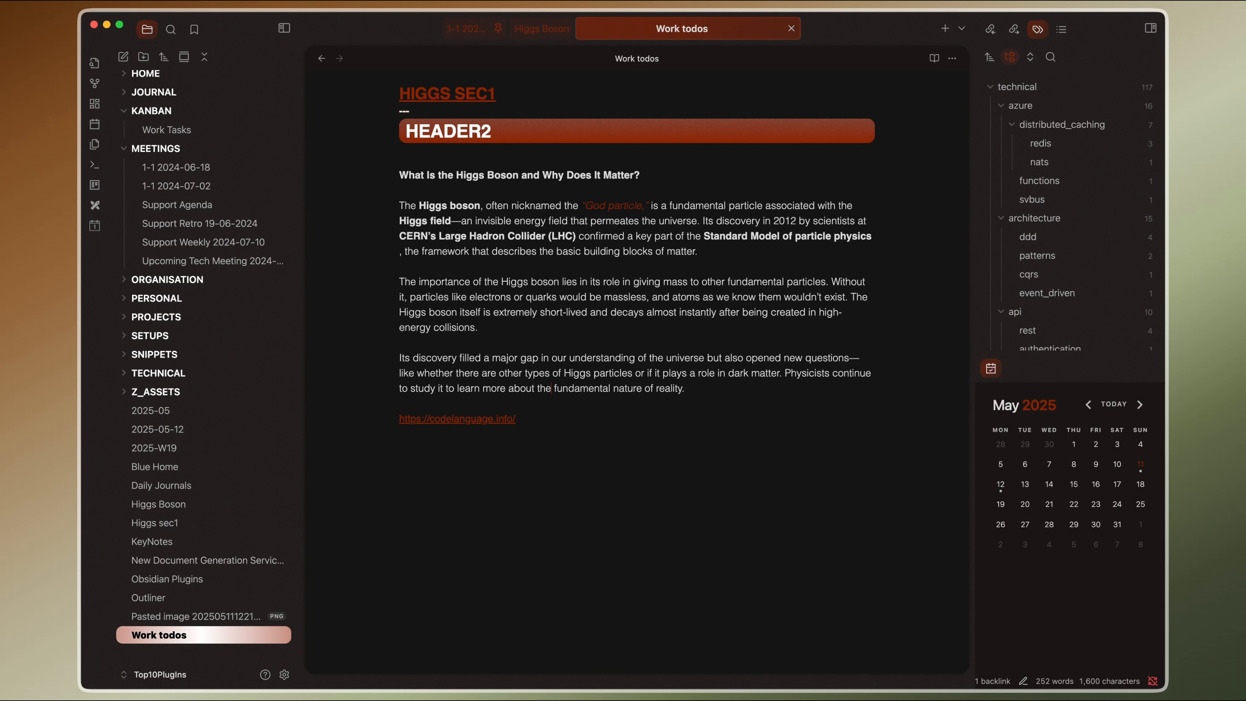
Add a Macro choice named "Append to new file" in the QuickAdd settings
left_click(284, 675)
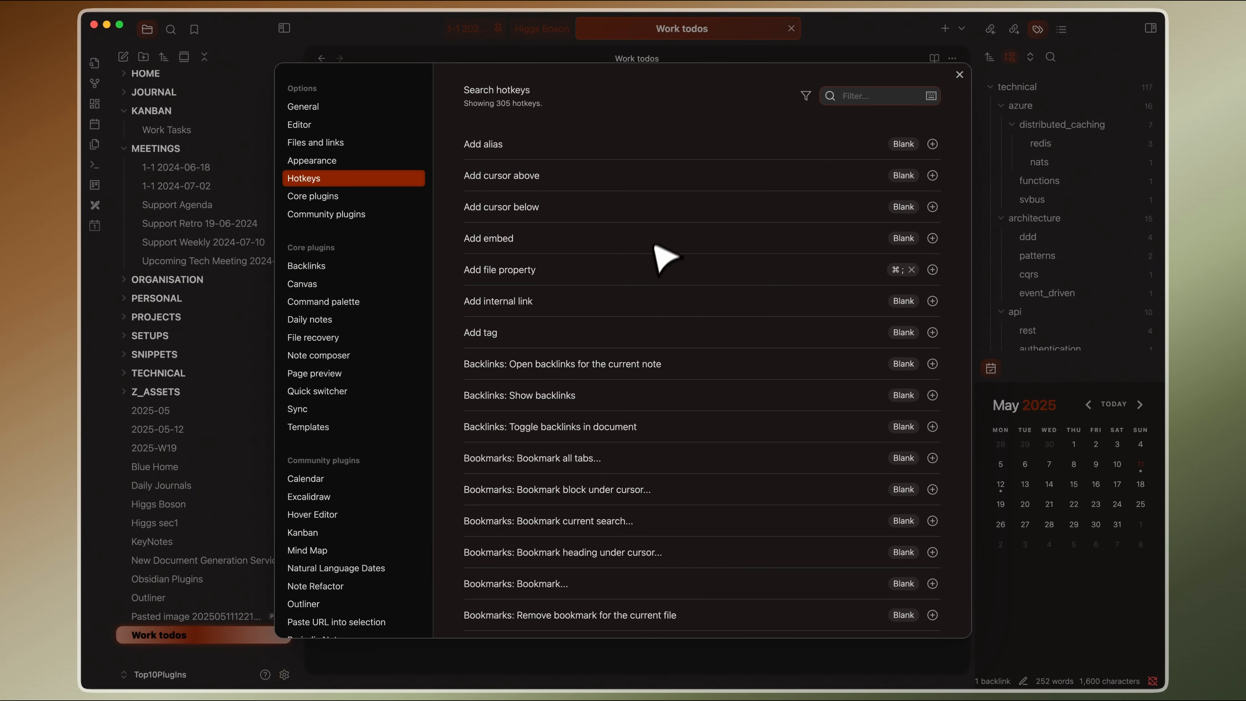
scroll(358, 454, "down", 2)
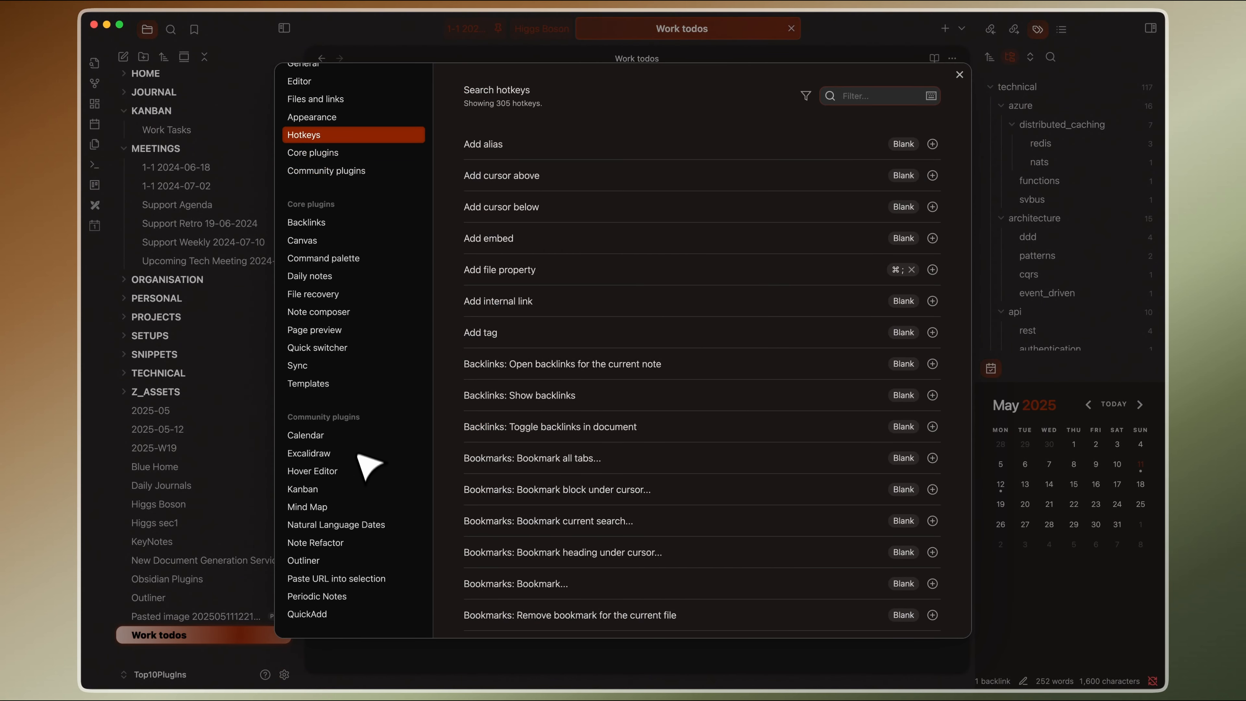
left_click(309, 614)
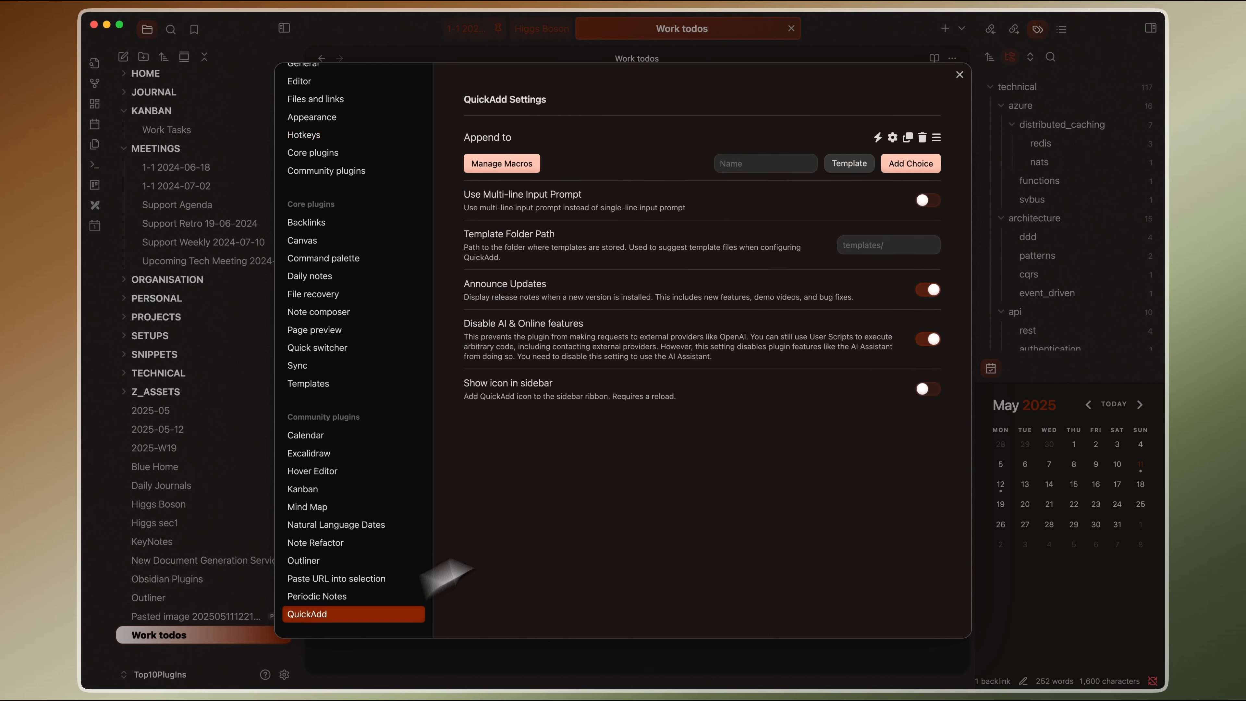
left_click(863, 163)
left_click(847, 192)
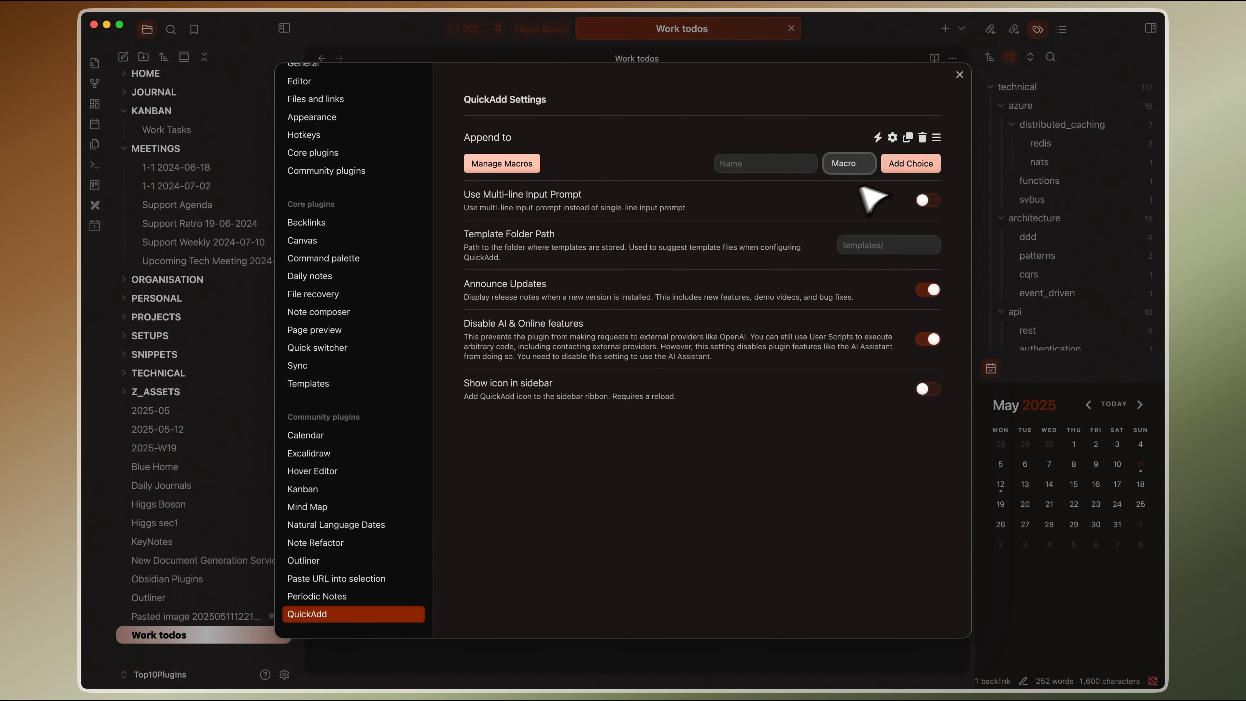
left_click(930, 167)
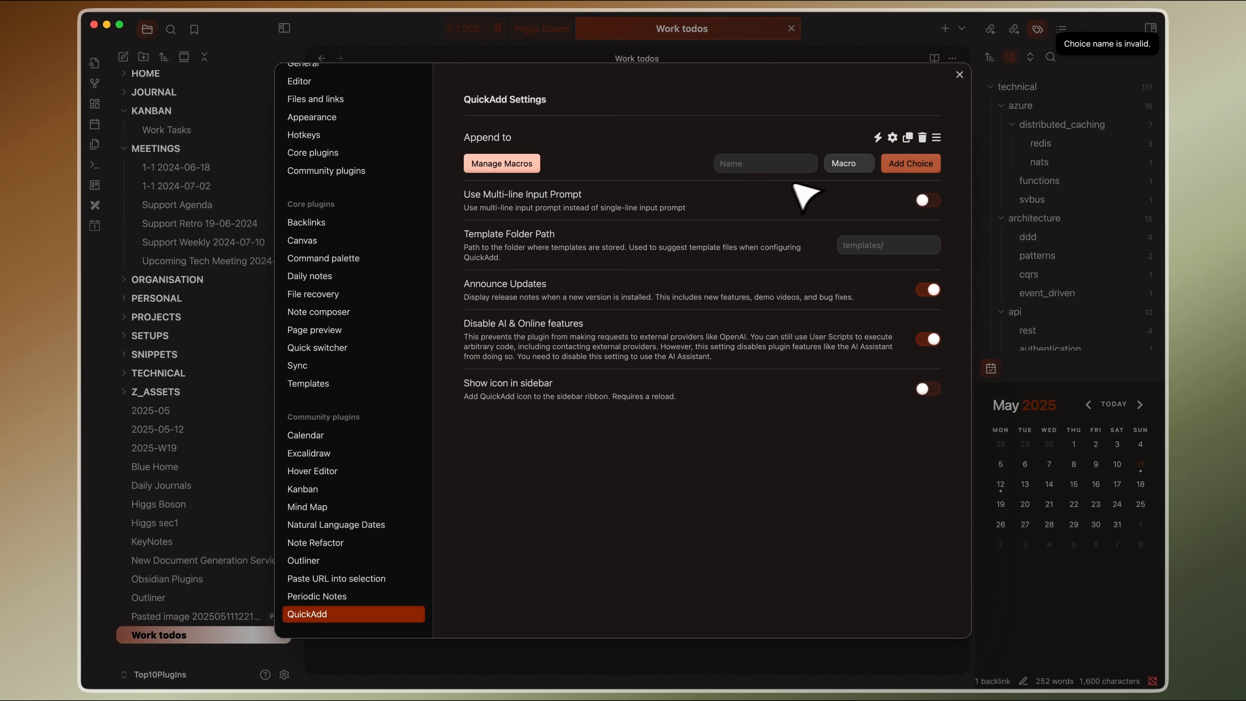
left_click(785, 167)
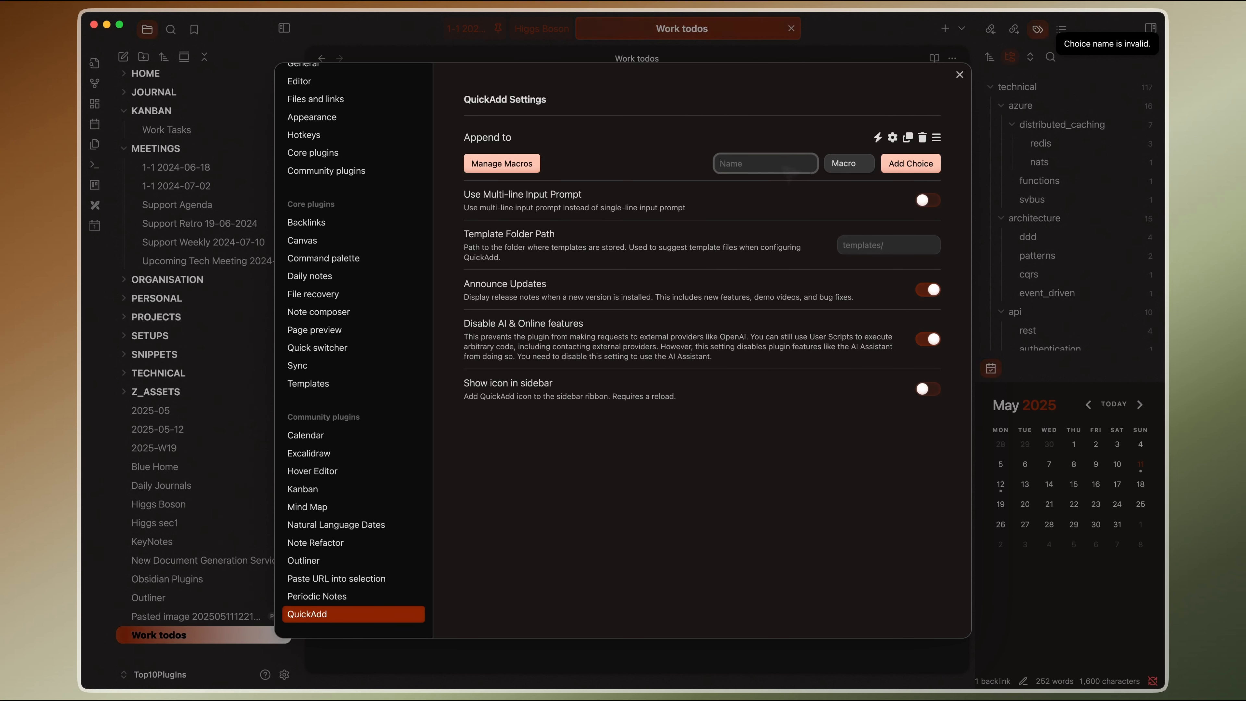
type("App")
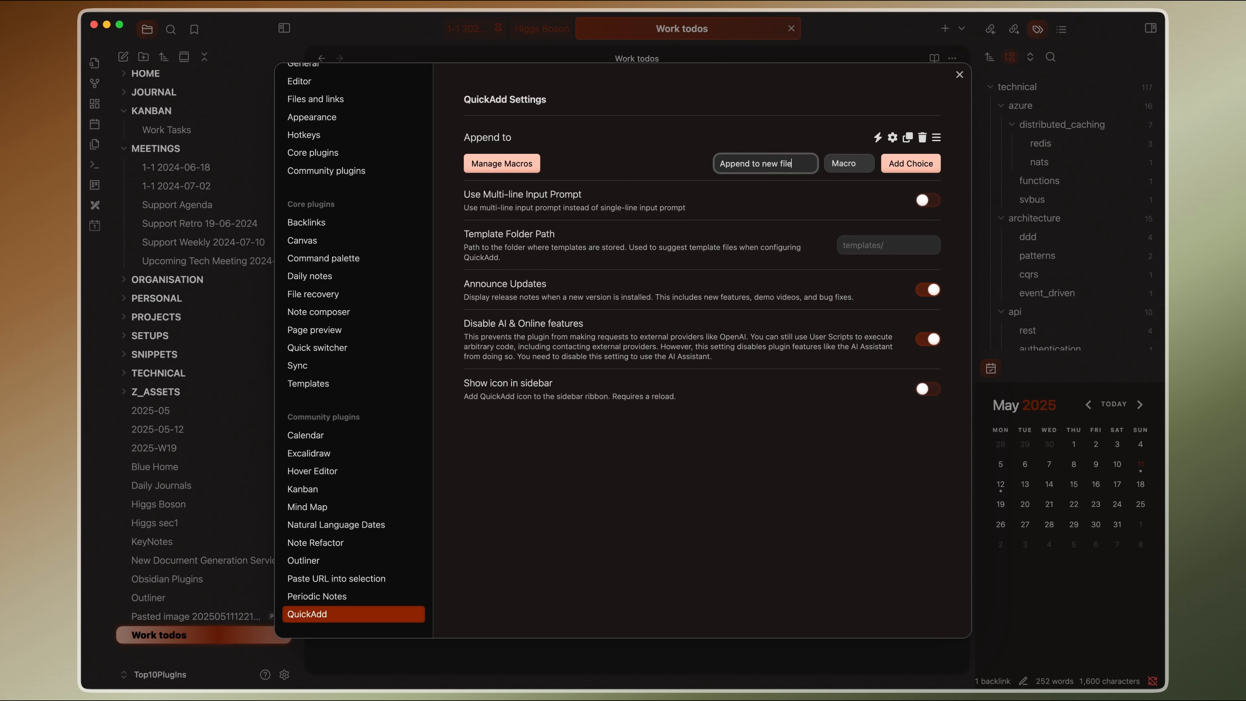
type("end to new file")
left_click(911, 163)
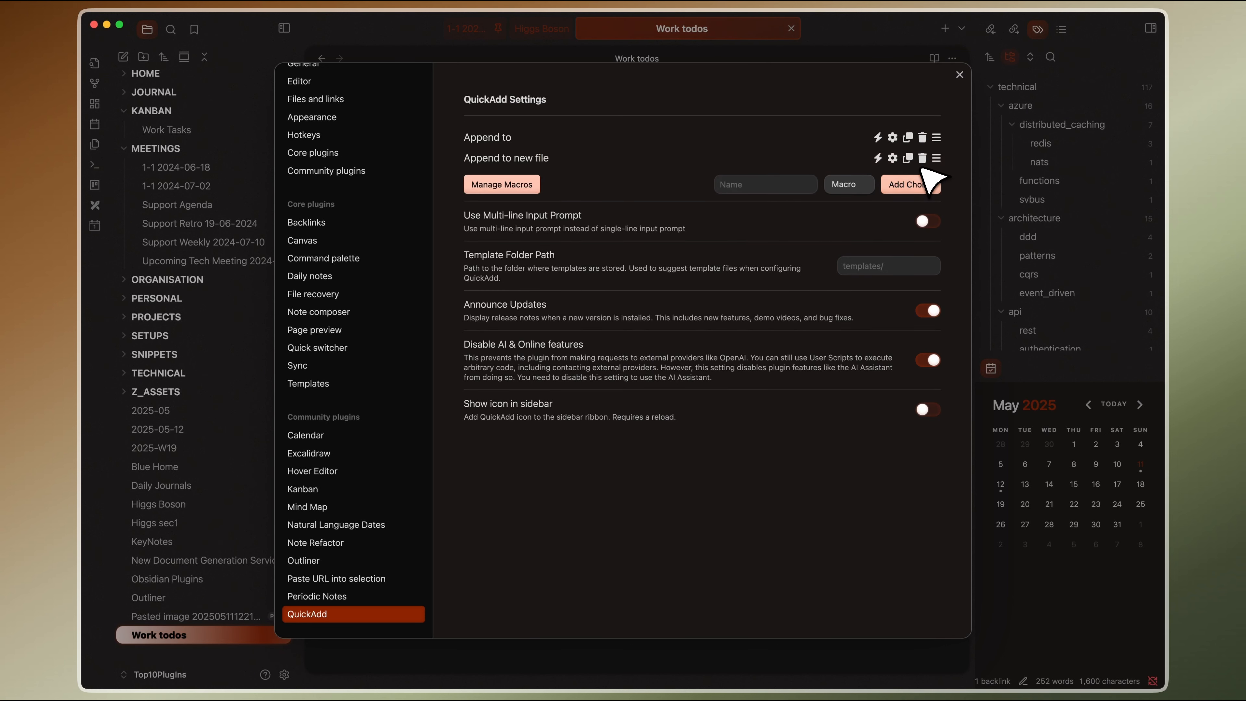
Create a macro for the "Append to new file" choice and add the Copy editor command to it
left_click(892, 158)
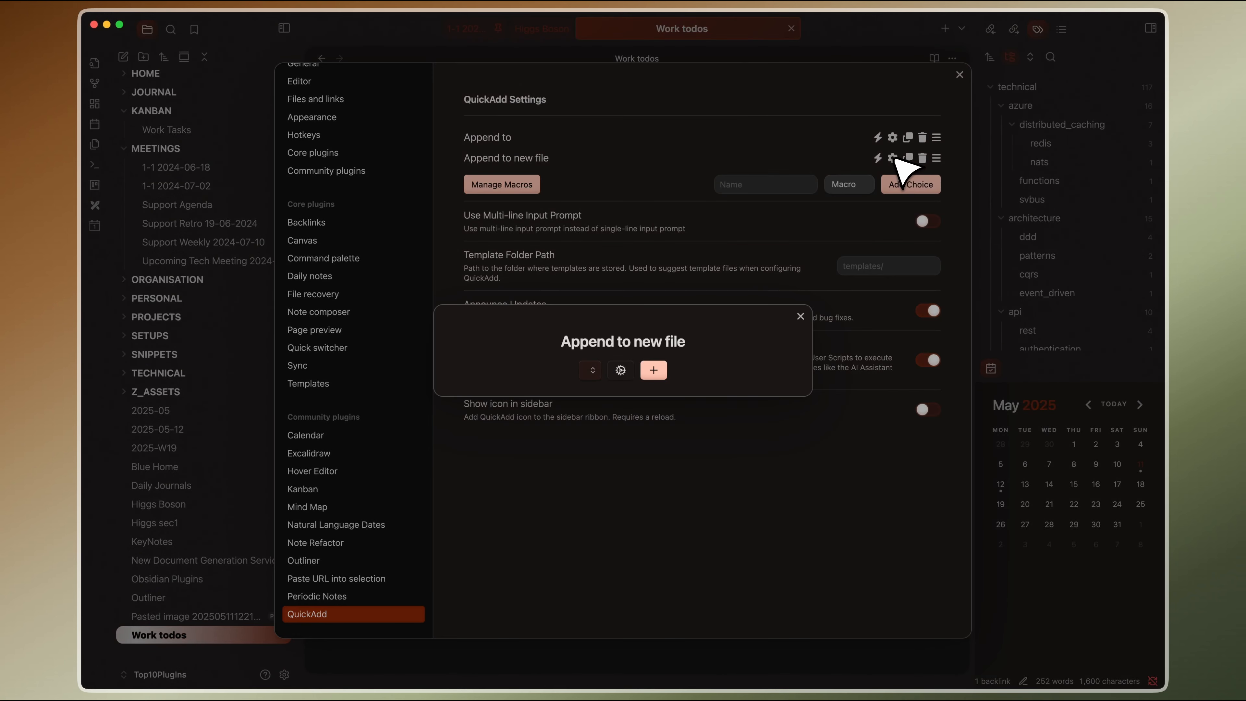
left_click(654, 370)
left_click(638, 372)
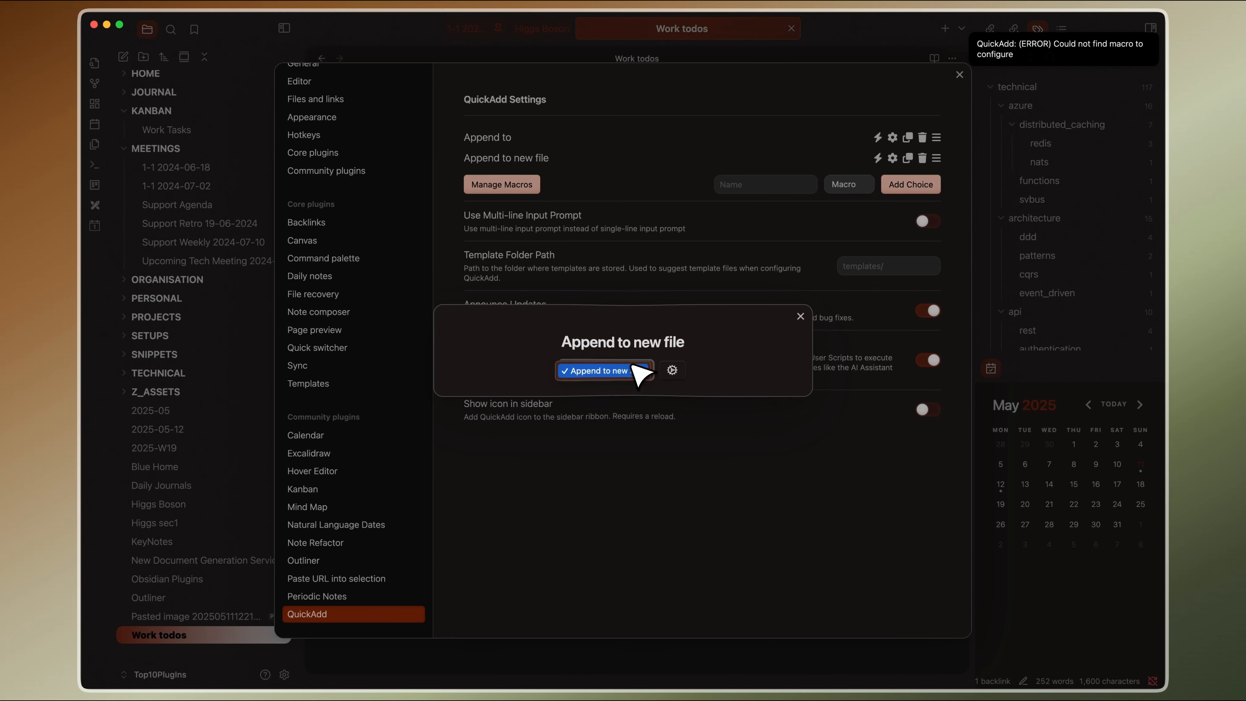
left_click(634, 367)
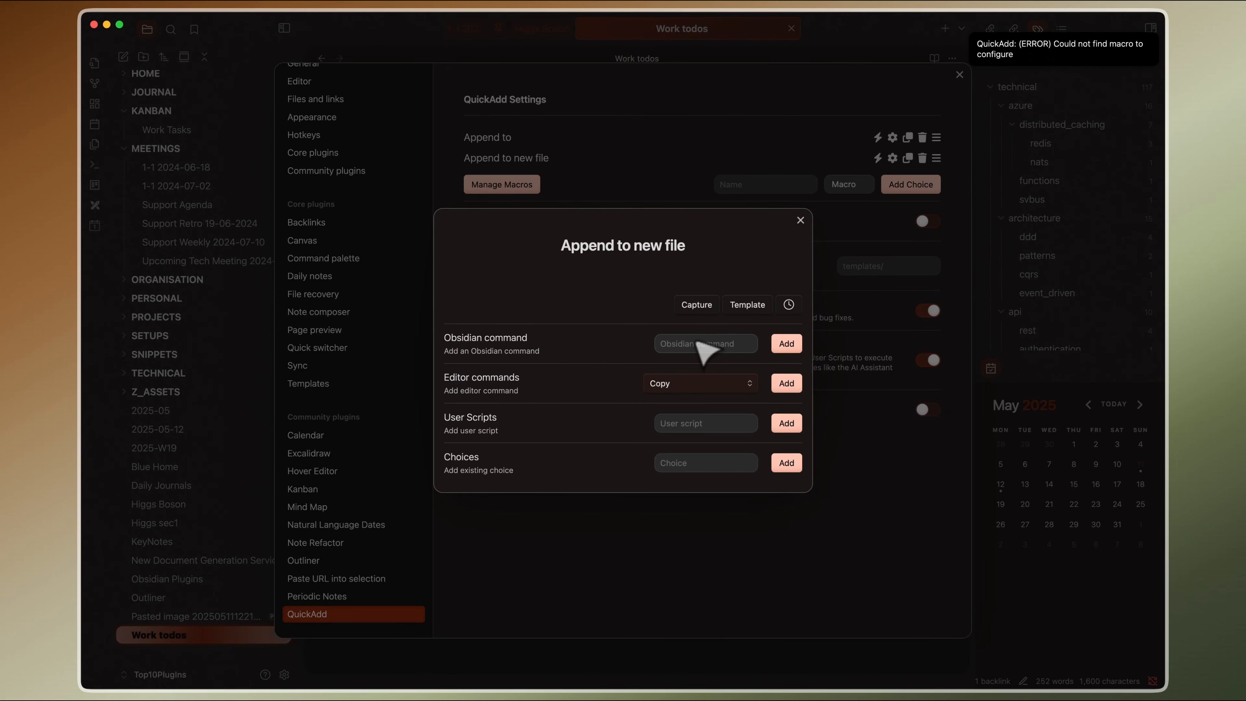
left_click(789, 385)
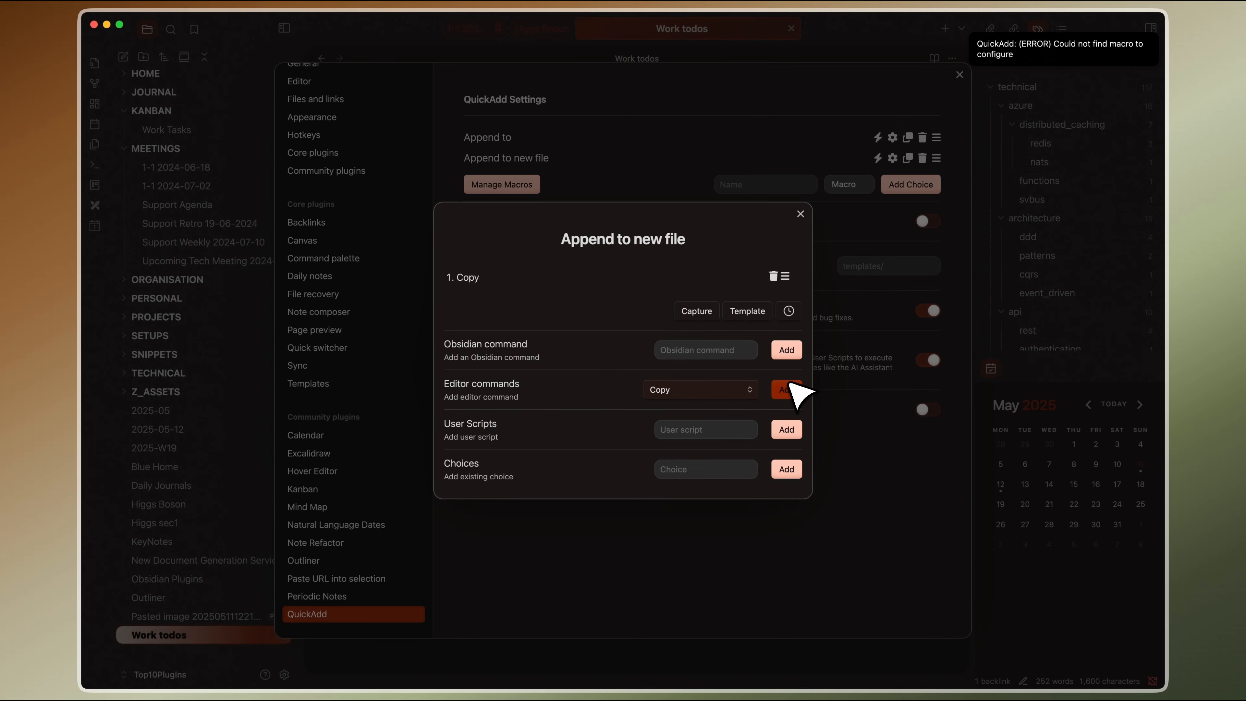
Add the Obsidian command "Create new note" to the "Append to new file" macro
left_click(734, 355)
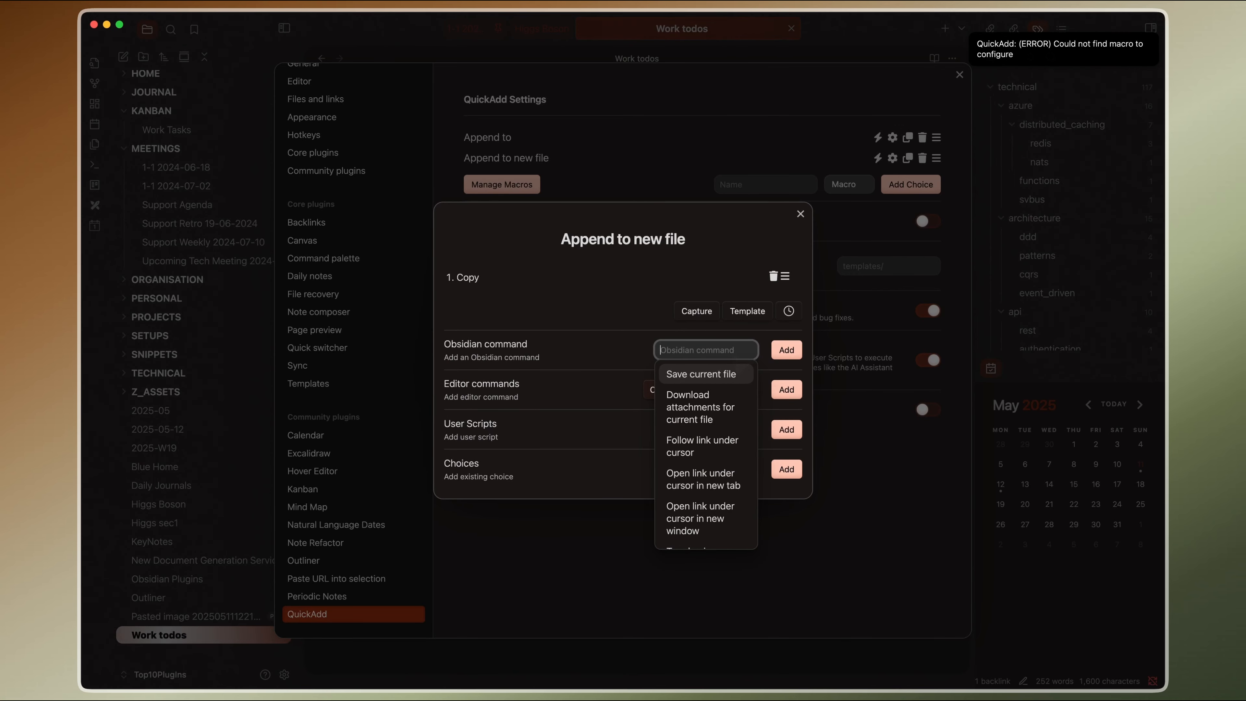
type("cre")
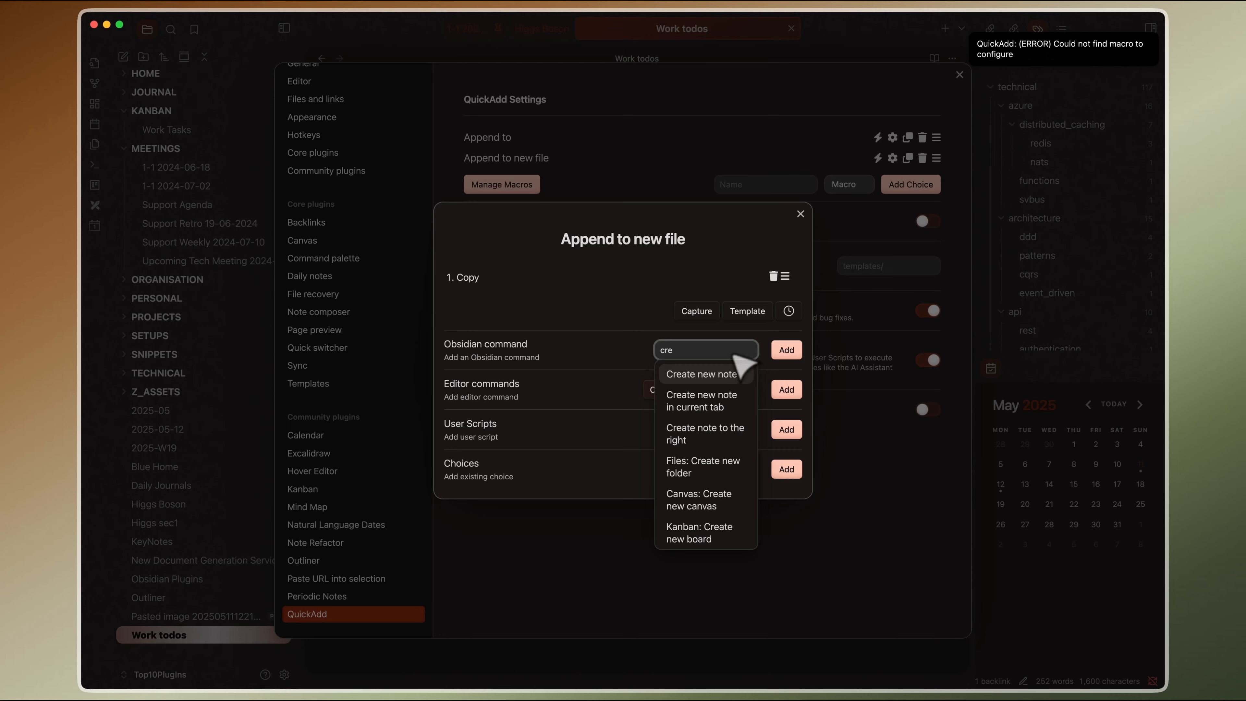
left_click(719, 381)
left_click(786, 350)
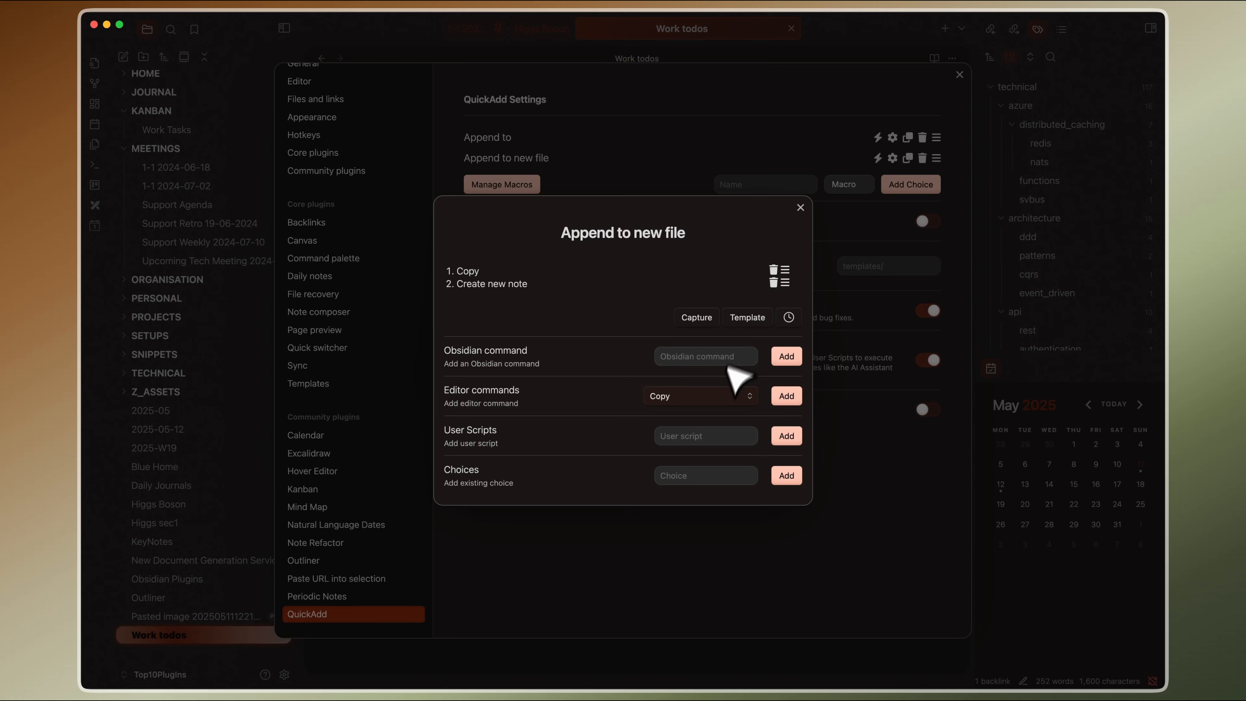
left_click(717, 358)
type("wai")
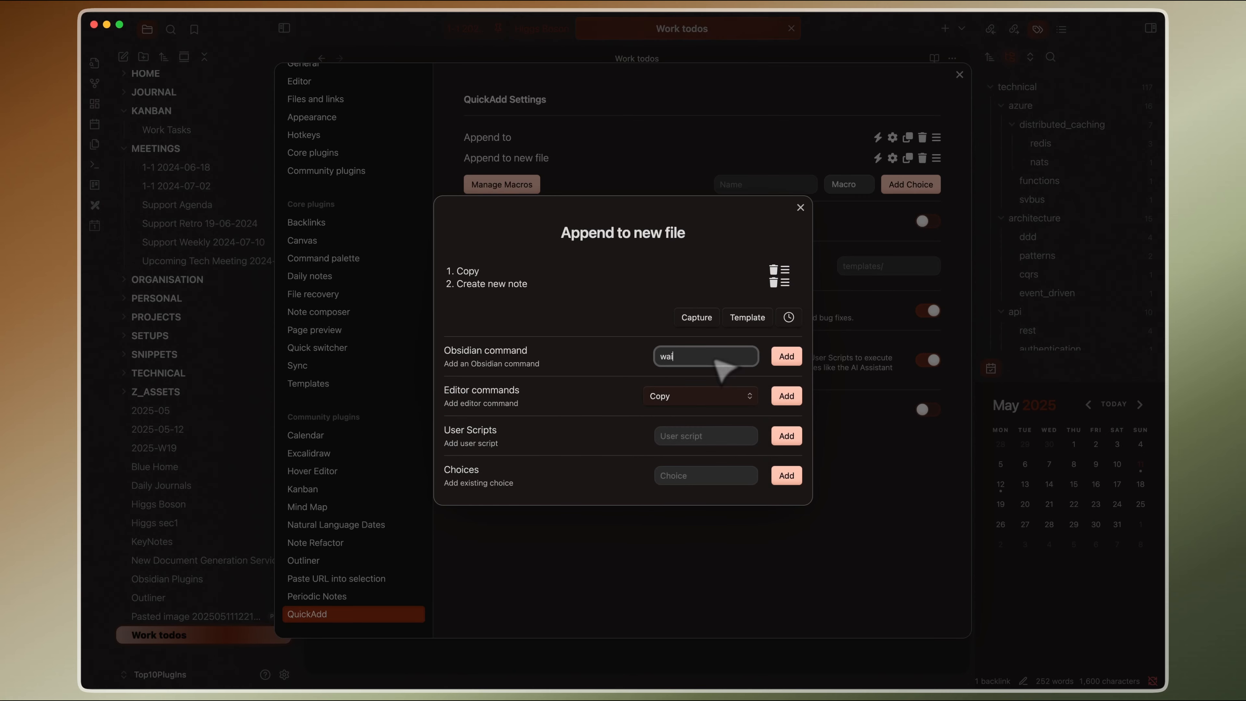
key("BackSpace")
key("BackSpace")
key("BackSpace")
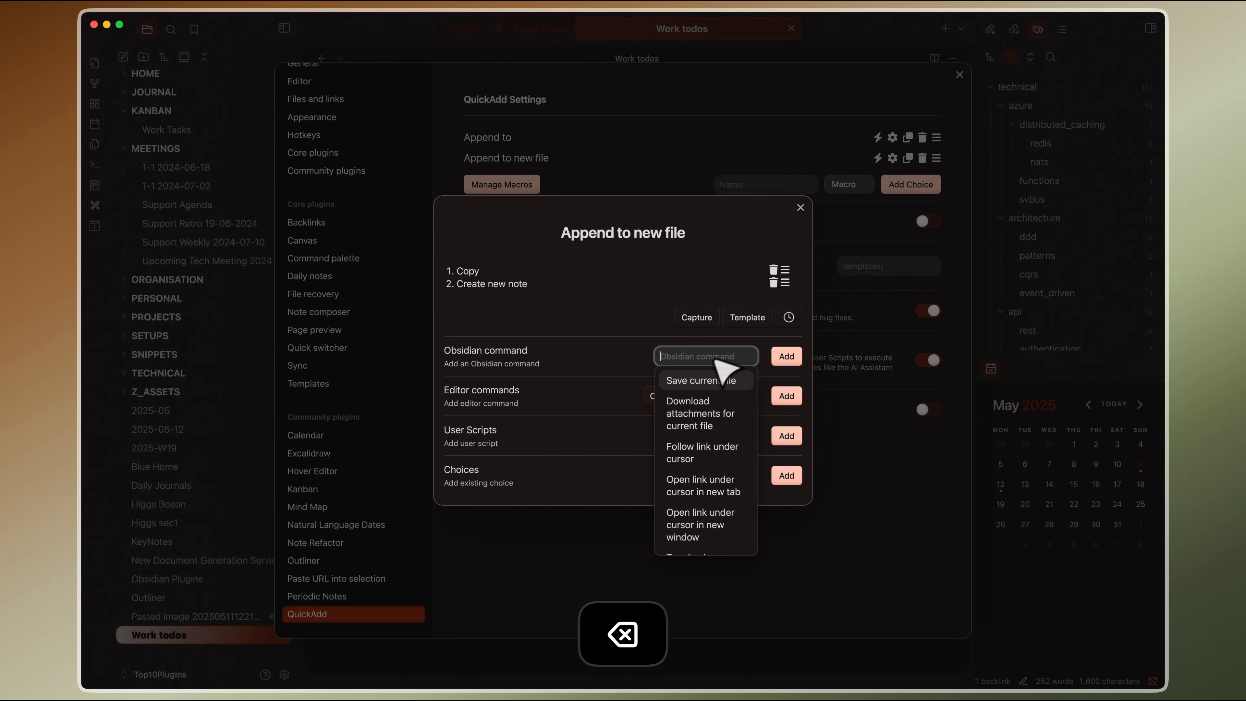
Add a wait command to the macro and set its delay to 300 ms
left_click(788, 317)
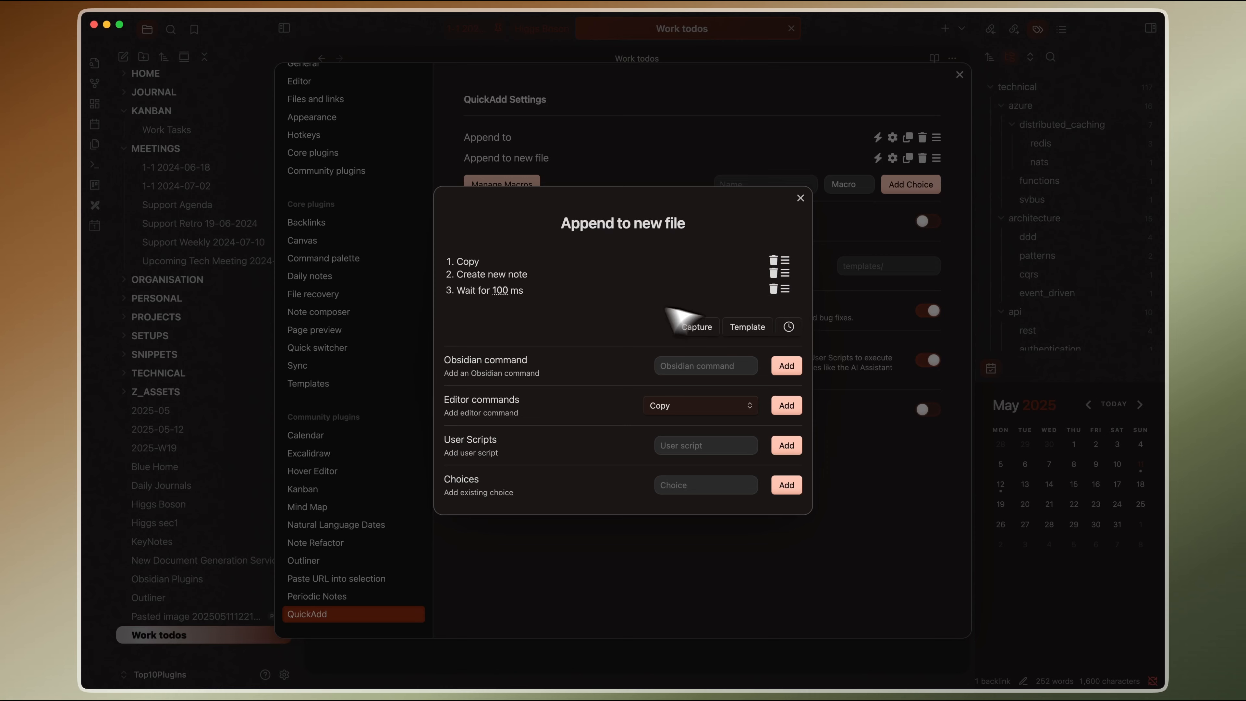
left_click(503, 290)
key("Left")
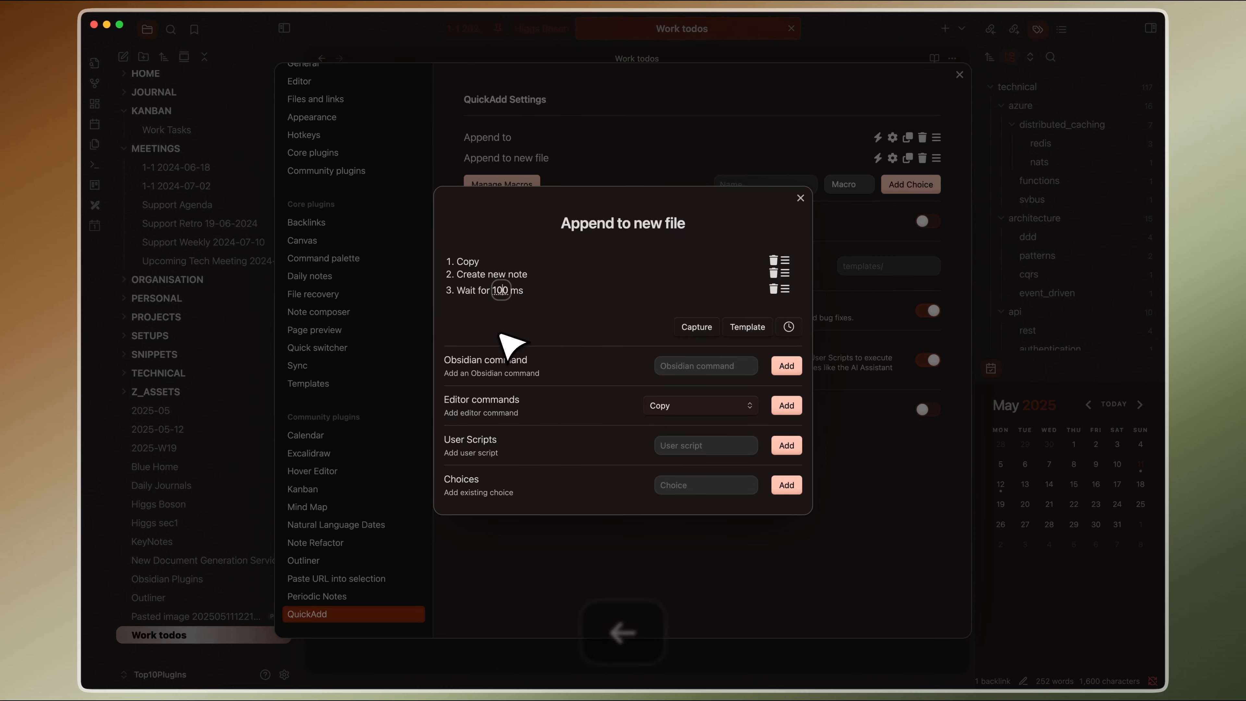
key("BackSpace")
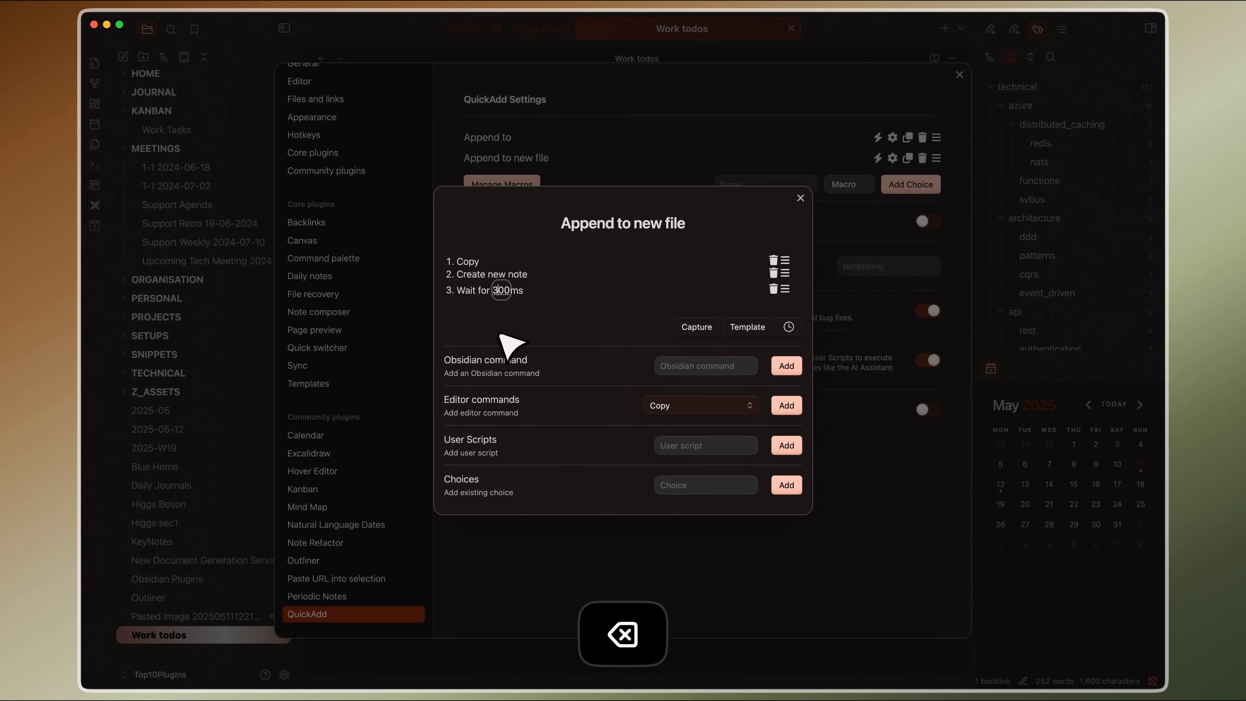
left_click(609, 296)
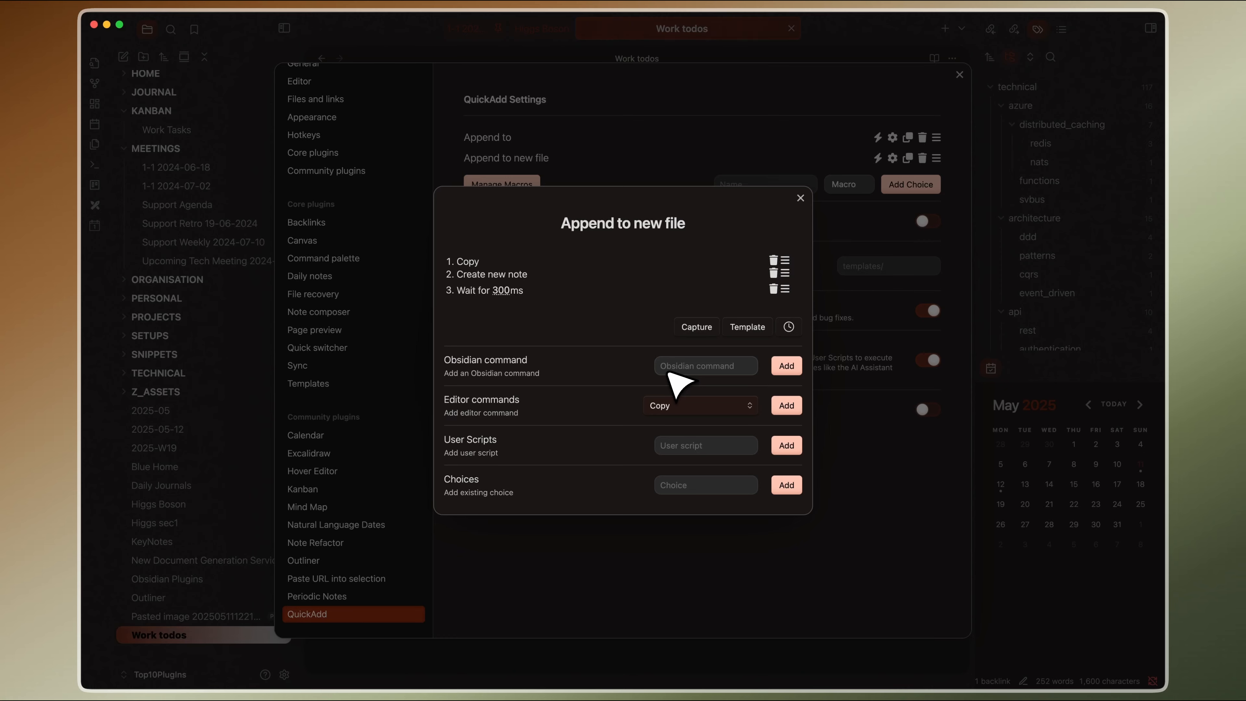
Add the Paste editor command to the end of the macro and close the settings
left_click(677, 405)
left_click(687, 436)
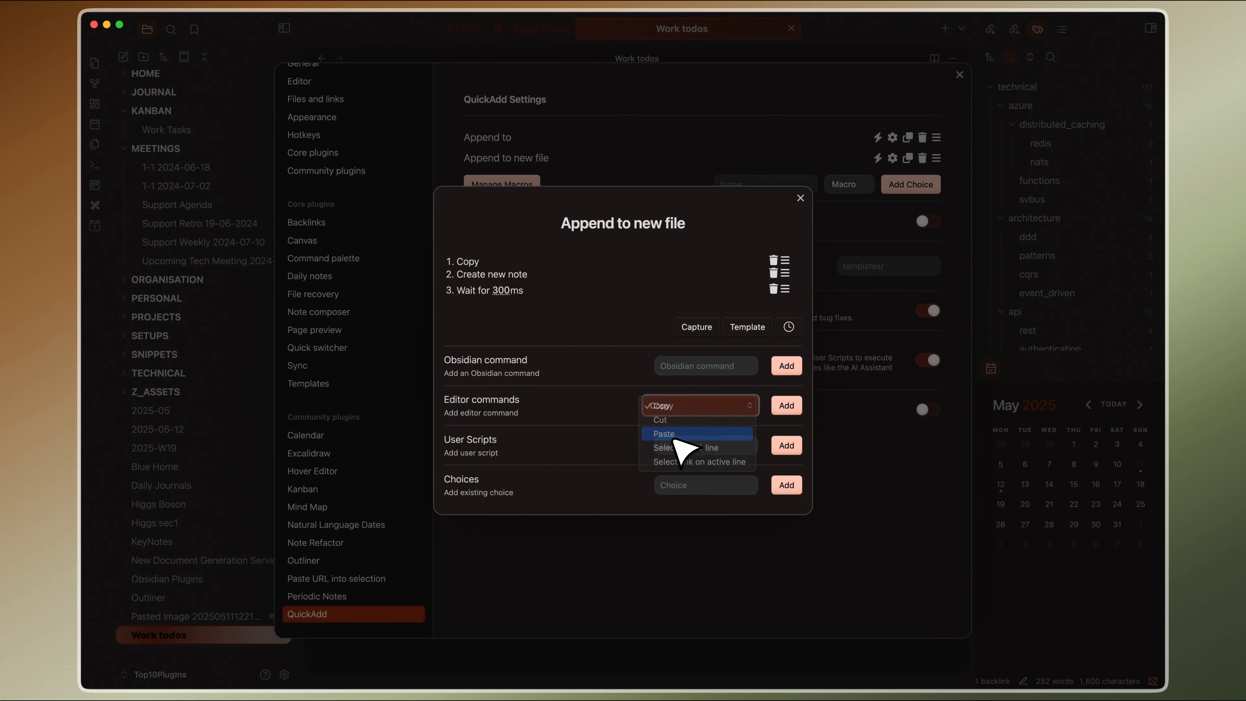
left_click(791, 407)
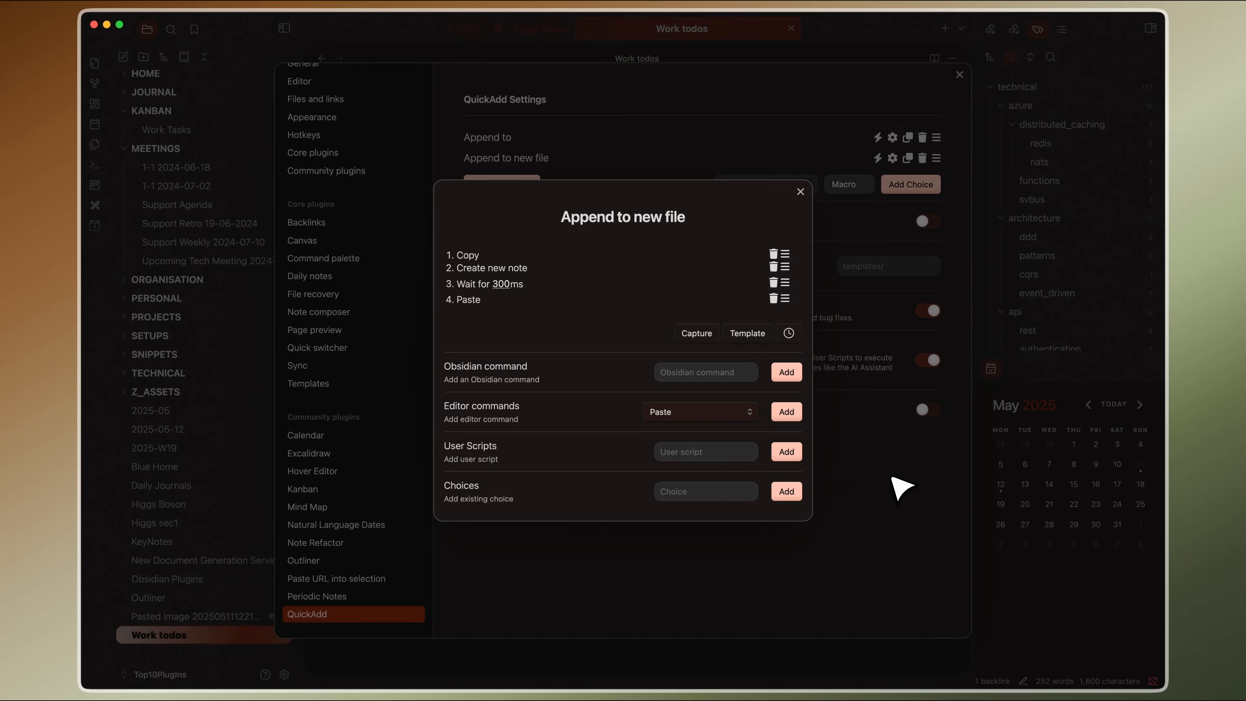
left_click(898, 487)
left_click(803, 486)
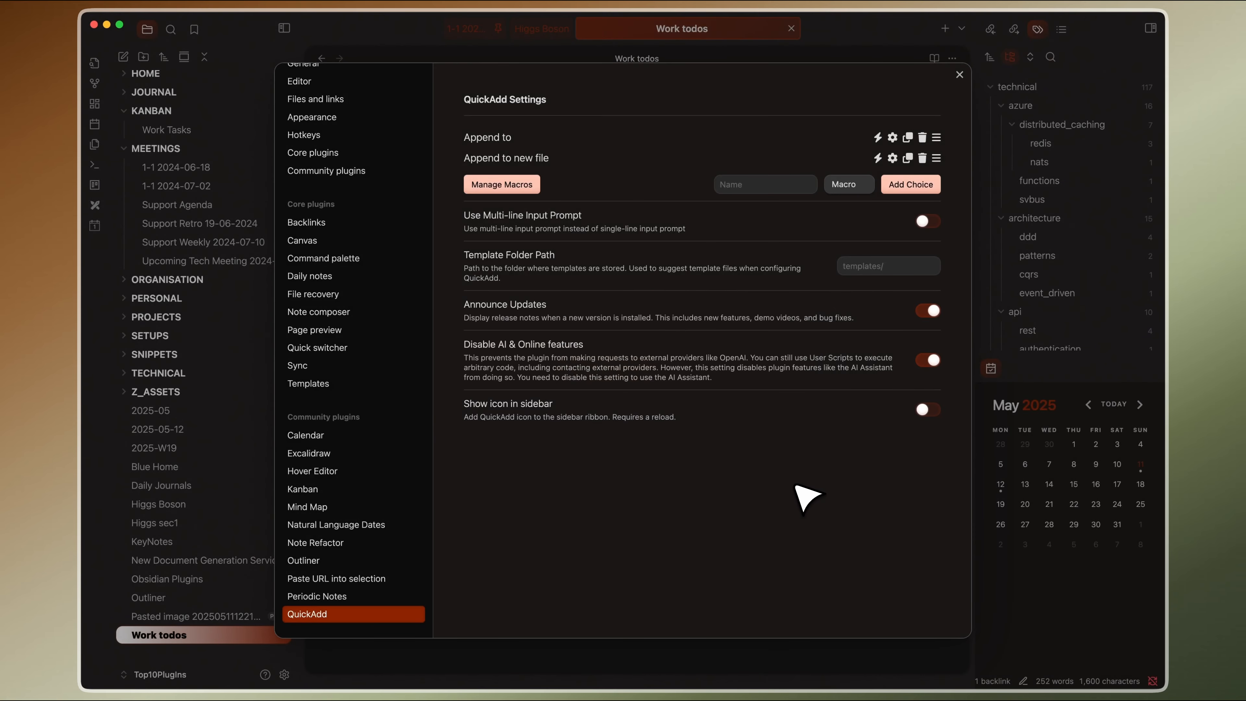
left_click(959, 74)
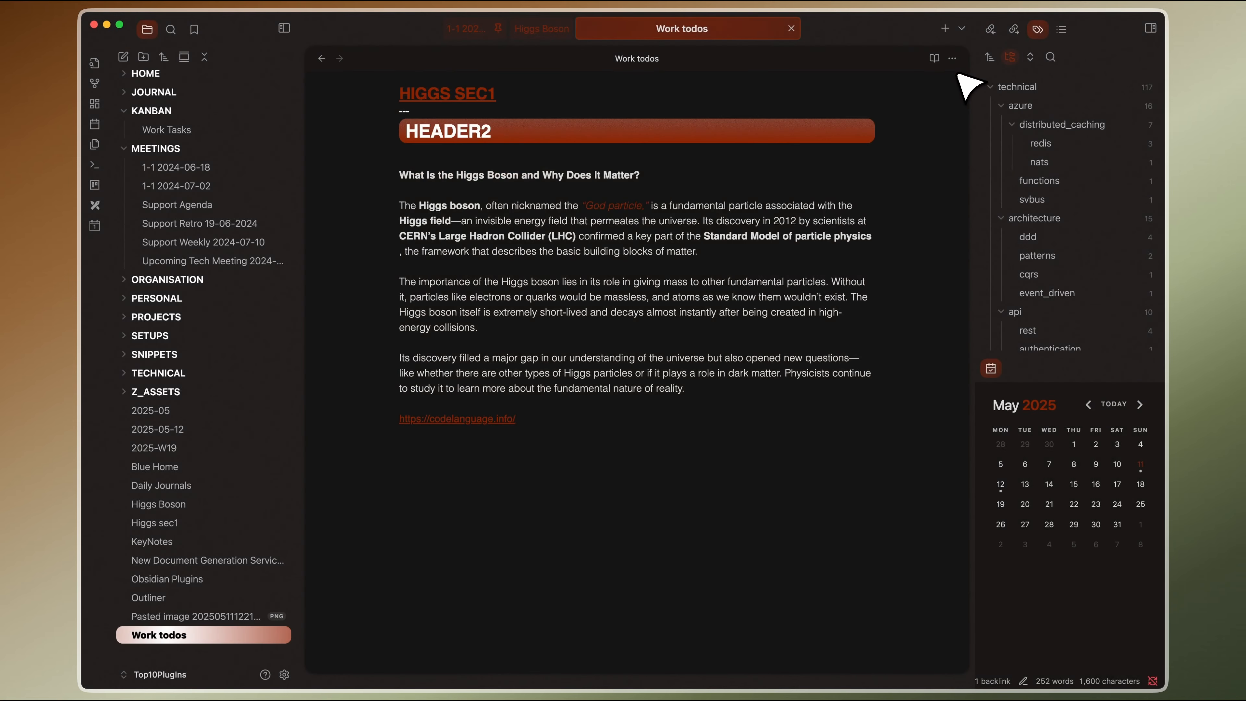
Copy the entire content of the "Work todos" note into a new note with the QuickAdd choice "Append to new file"
left_click_drag(641, 437, 407, 75)
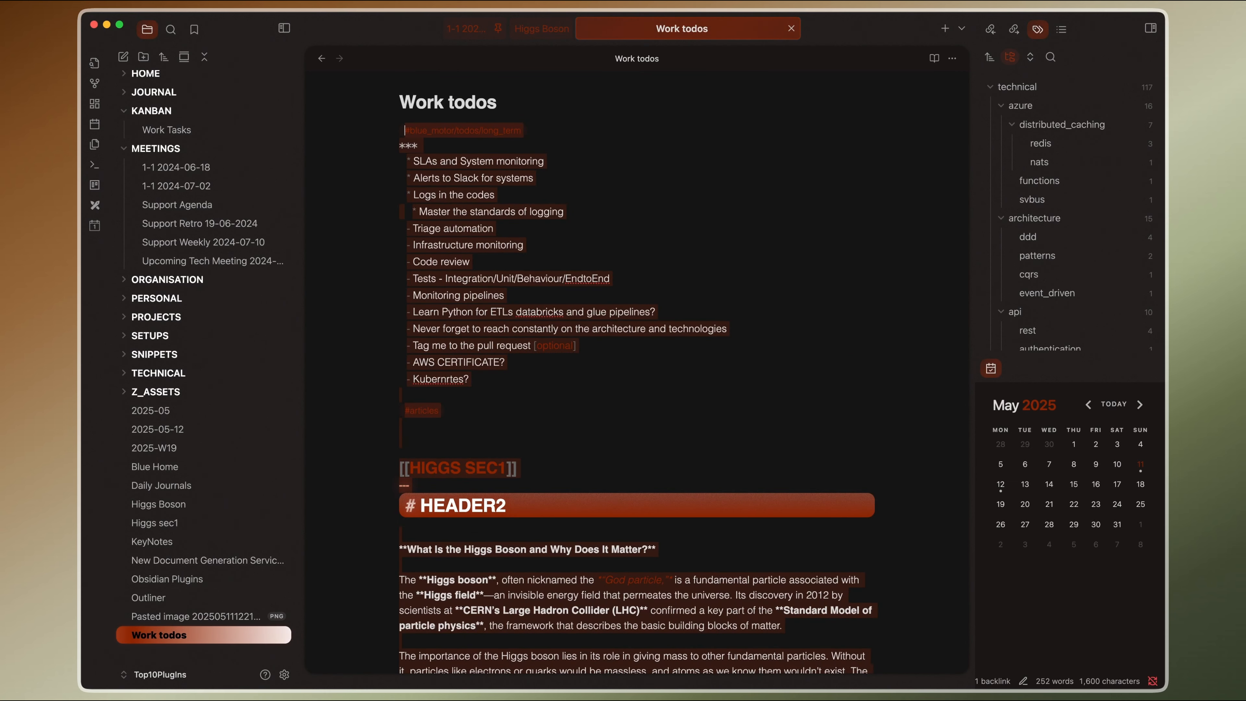
key("super+alt+shift+a")
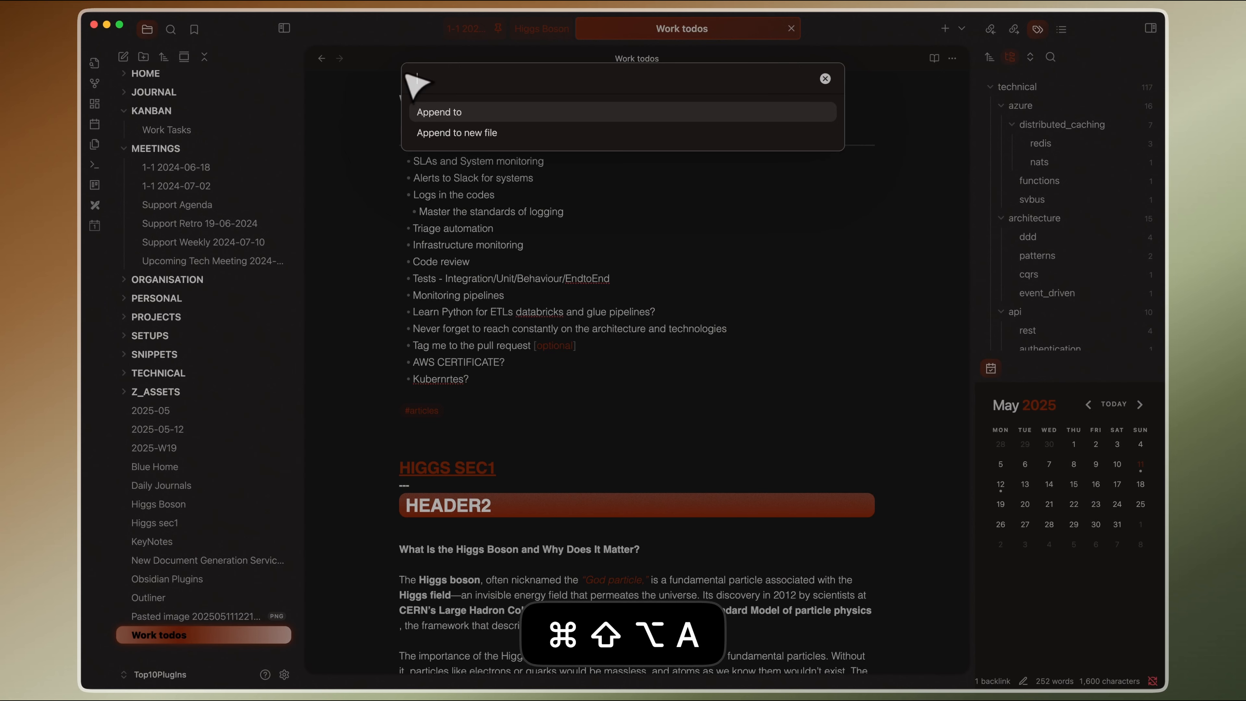
key("Down")
key("Return")
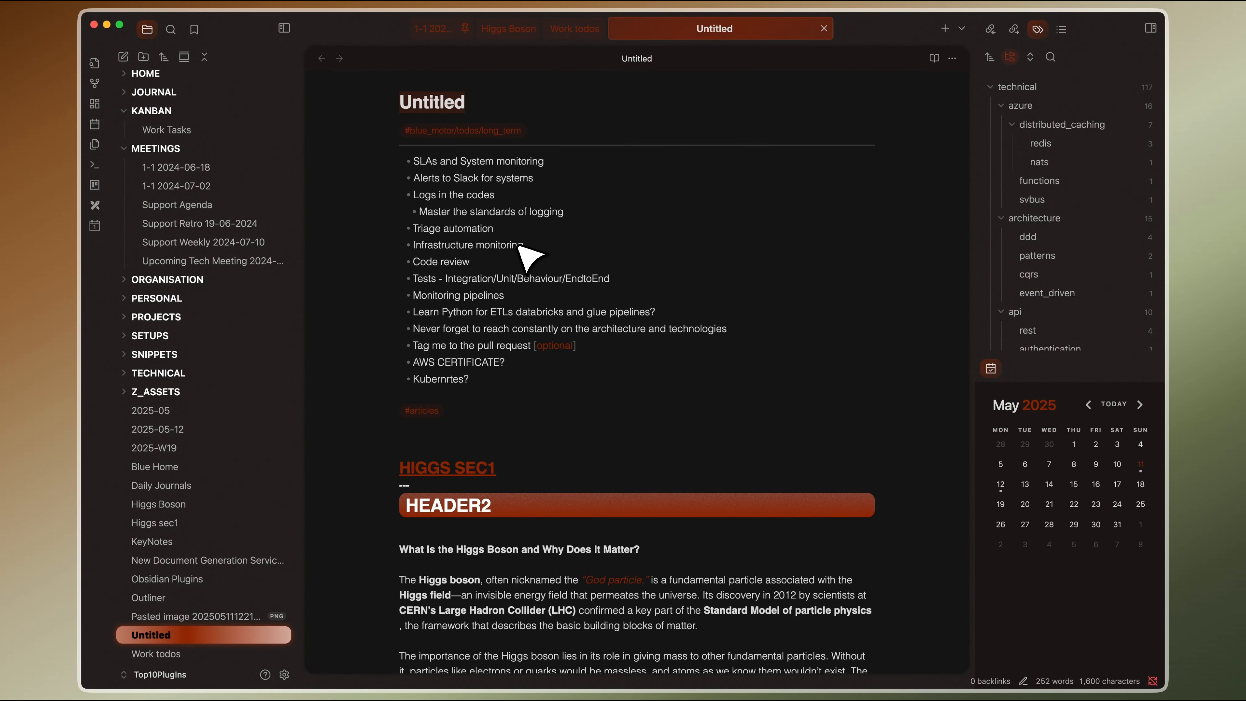
Move the "Never forget to reach constantly on the architecture and technologies" list item beneath "Kubernrtes?" as a nested item
scroll(519, 248, "down", 9)
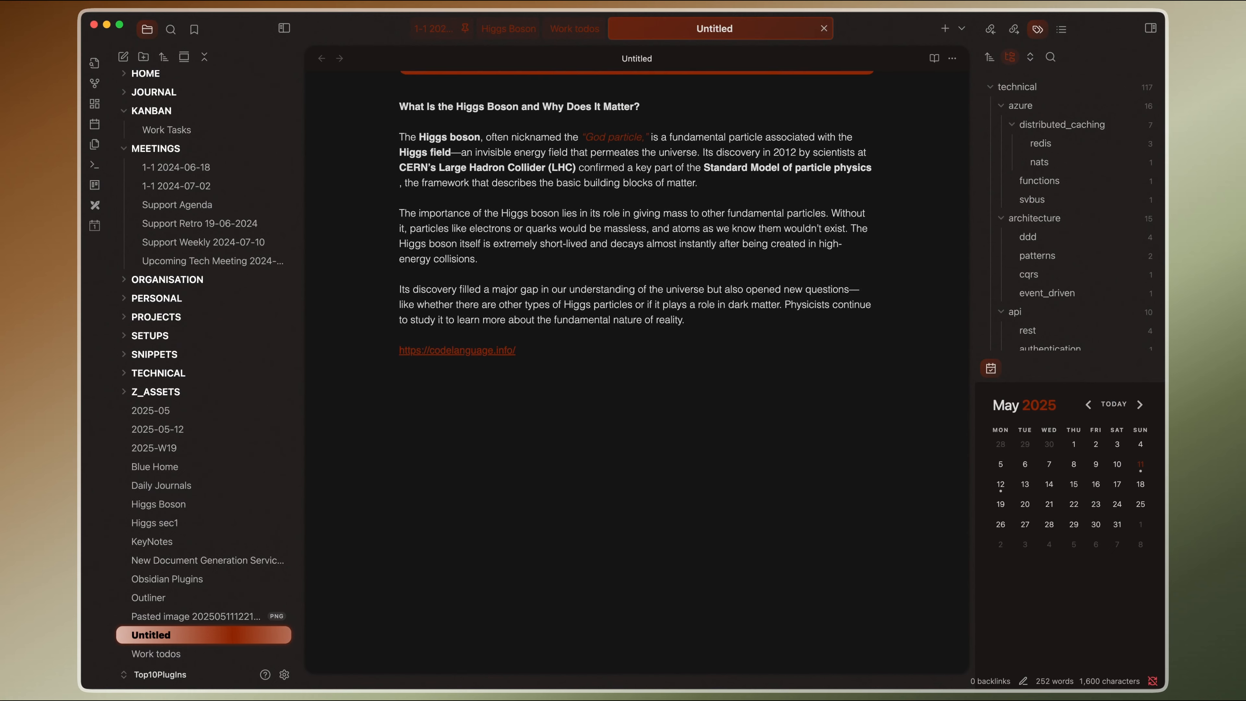
scroll(519, 248, "up", 7)
scroll(520, 248, "up", 3)
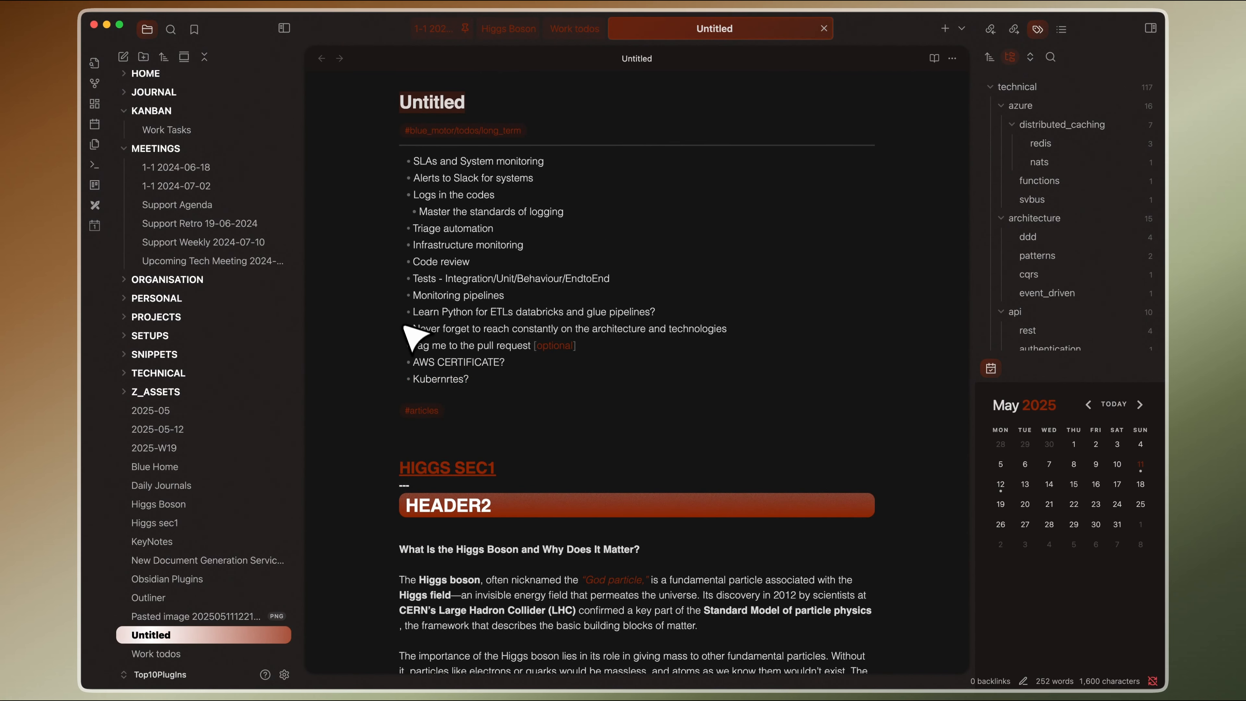
left_click_drag(409, 328, 550, 508)
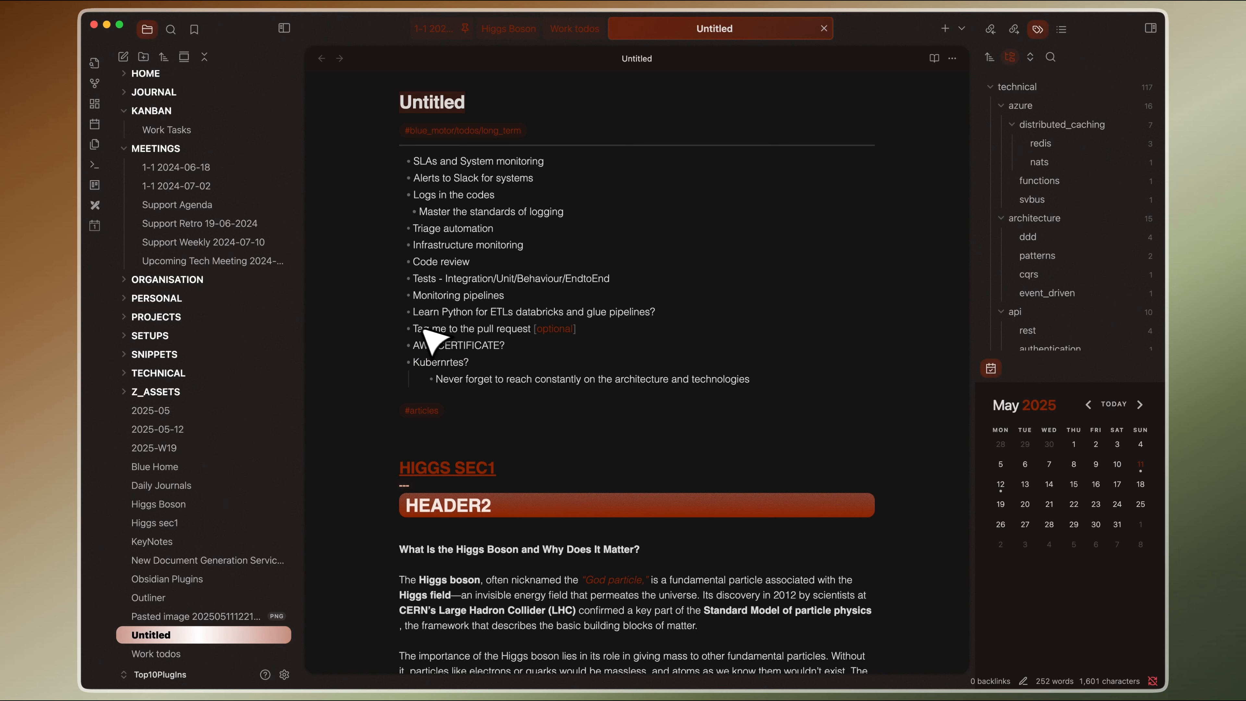
Copy the "Learn Python for ETLs" item through the first Higgs boson paragraph into another new note with "Append to new file"
left_click_drag(770, 314, 737, 637)
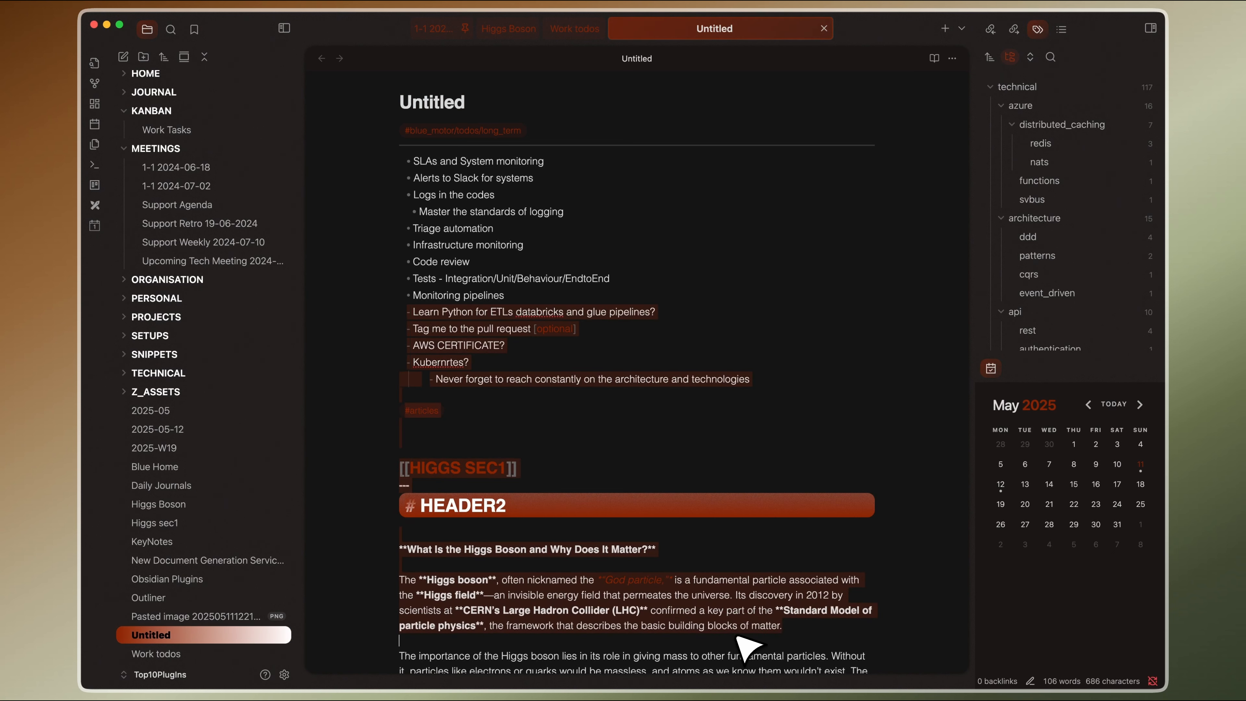
key("alt+shift+super+a")
key("Down")
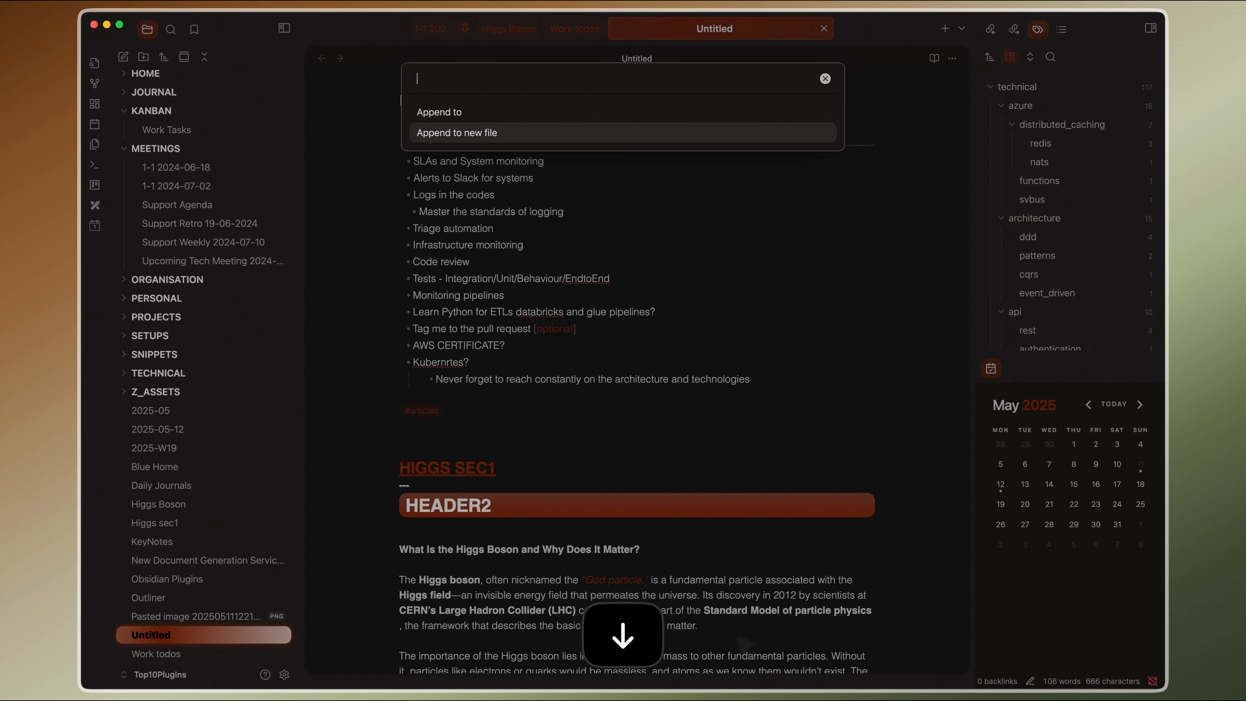
key("Return")
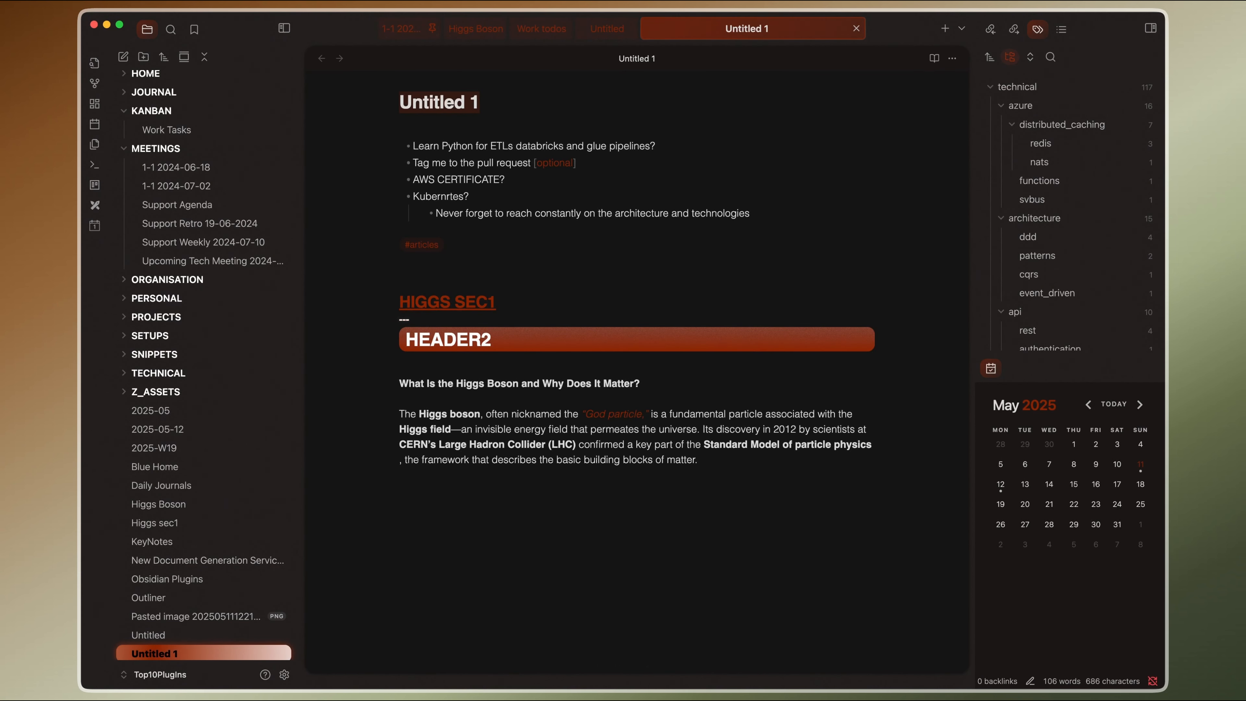